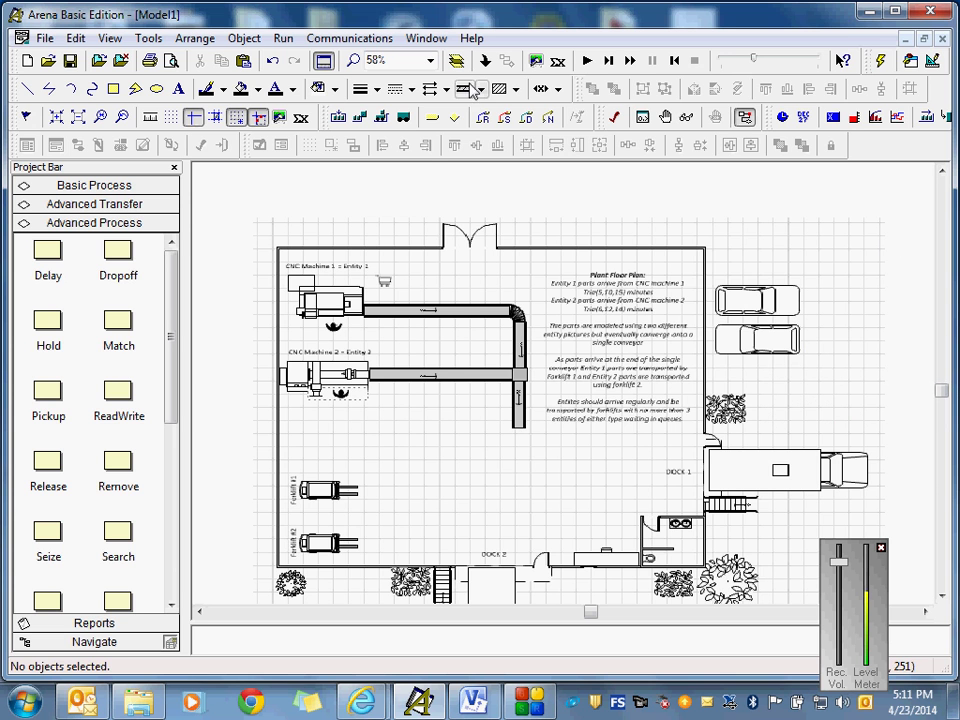
- Place a Create module in the blank area of the model above the plant floor plan
click(430, 61)
click(393, 127)
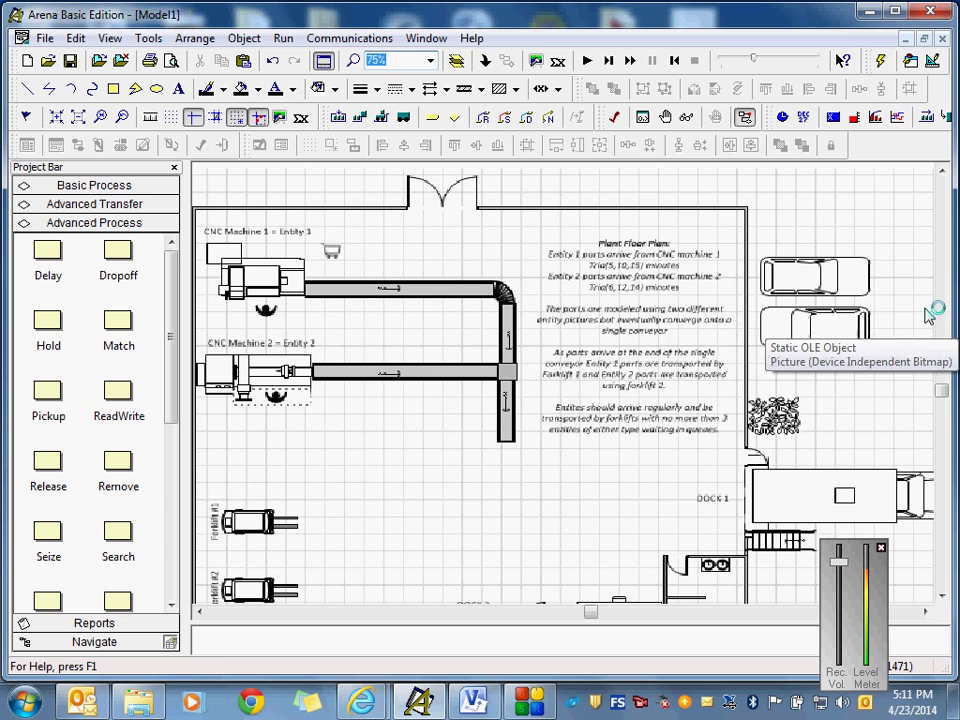
click(940, 207)
click(940, 207)
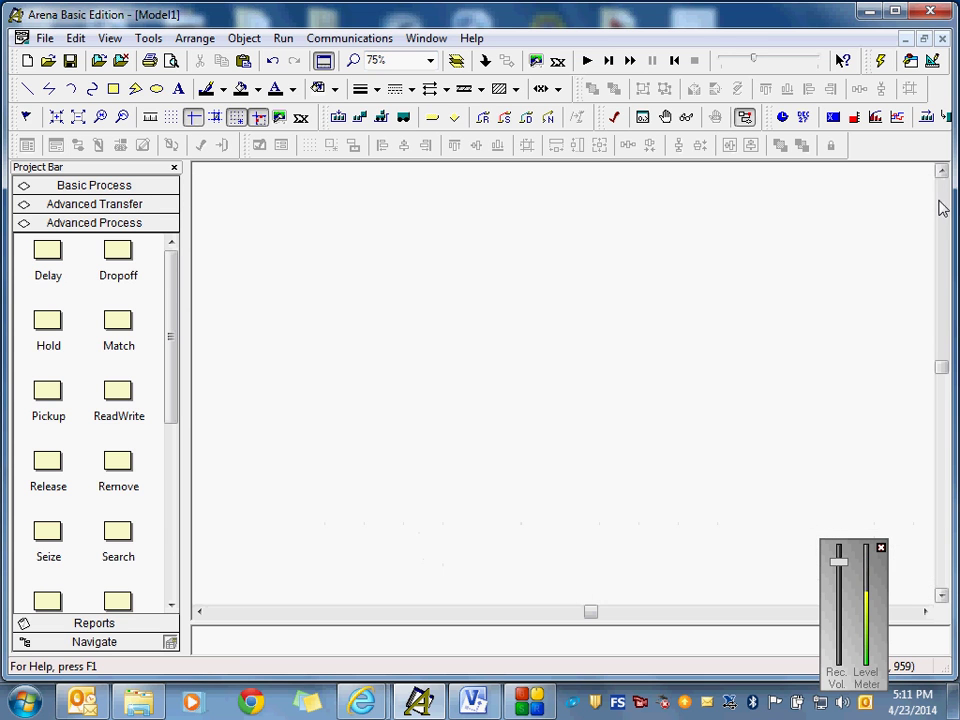
click(128, 190)
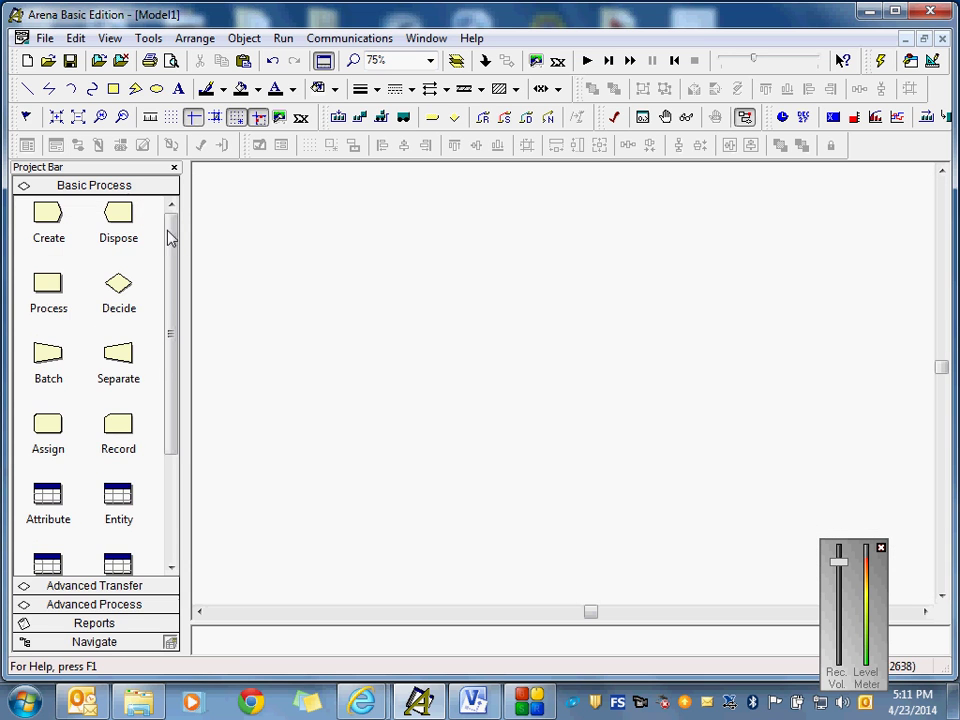
click(51, 226)
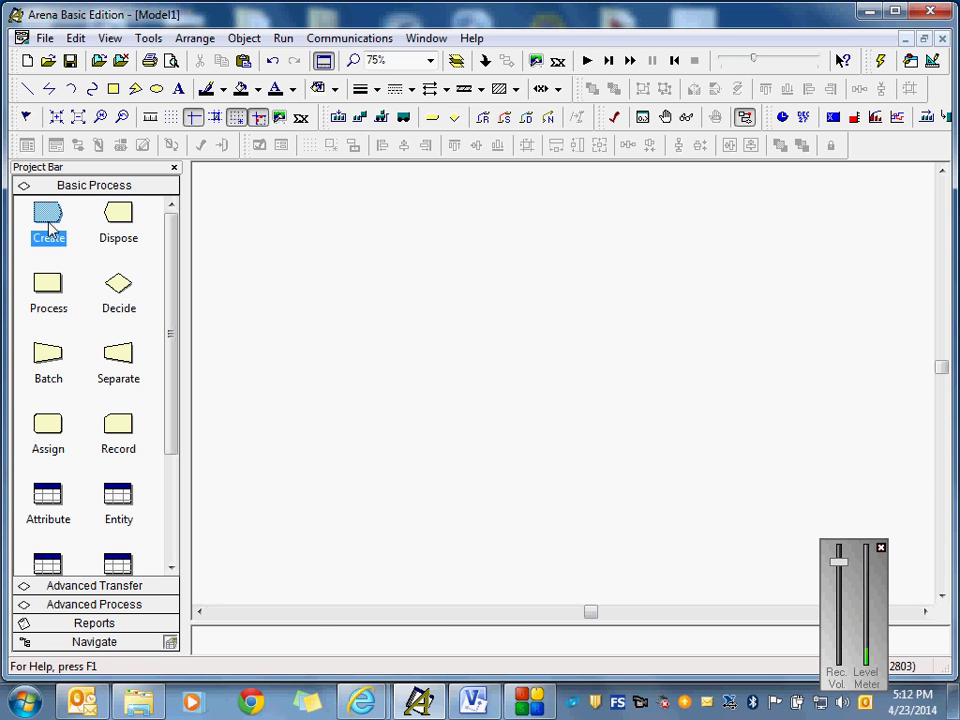
drag(62, 238, 241, 266)
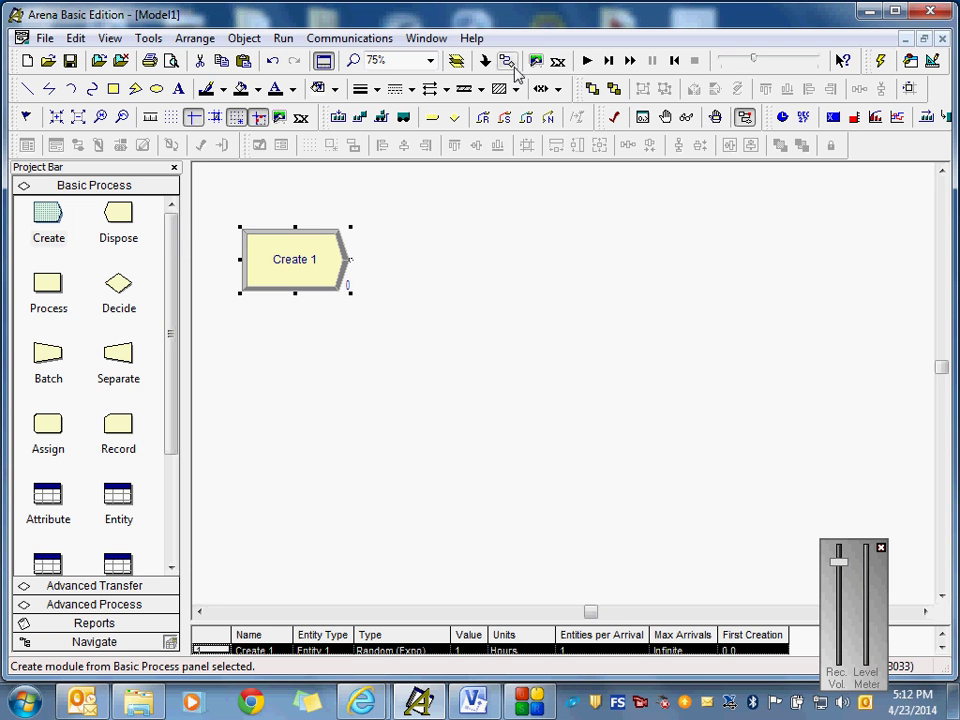
click(430, 61)
click(401, 104)
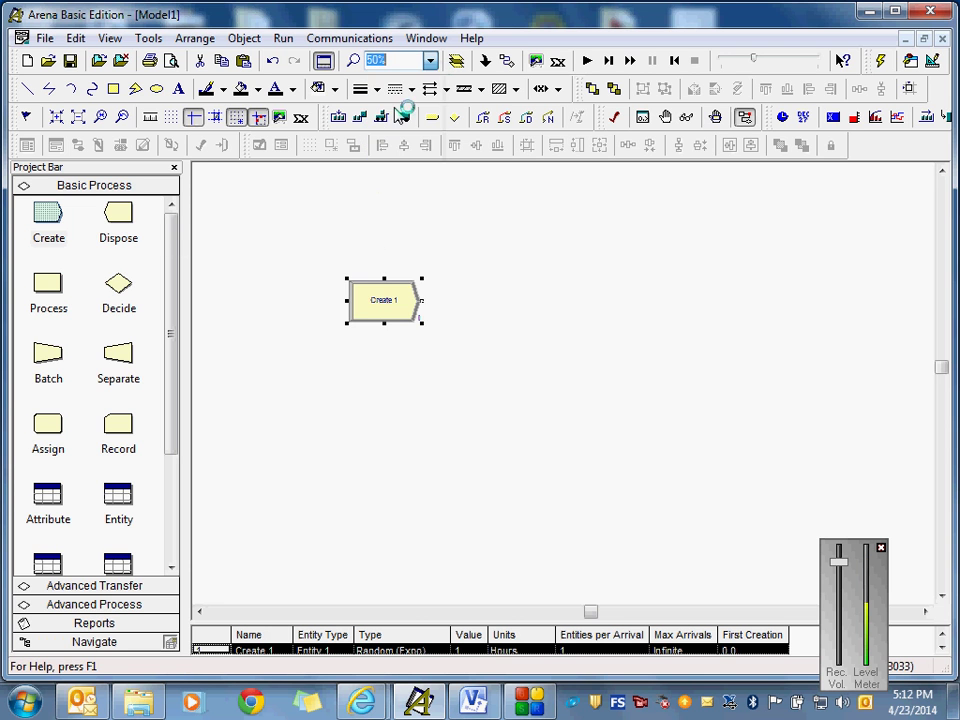
drag(386, 326, 282, 320)
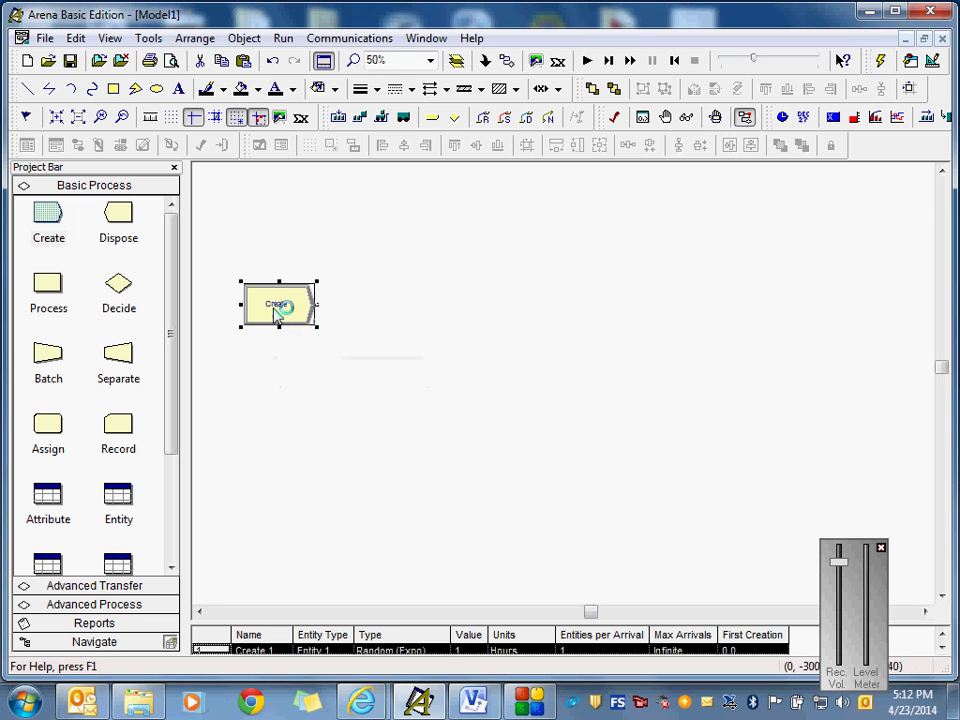
- Open the Create module's settings and name it Part 1 Arrivals
double_click(279, 308)
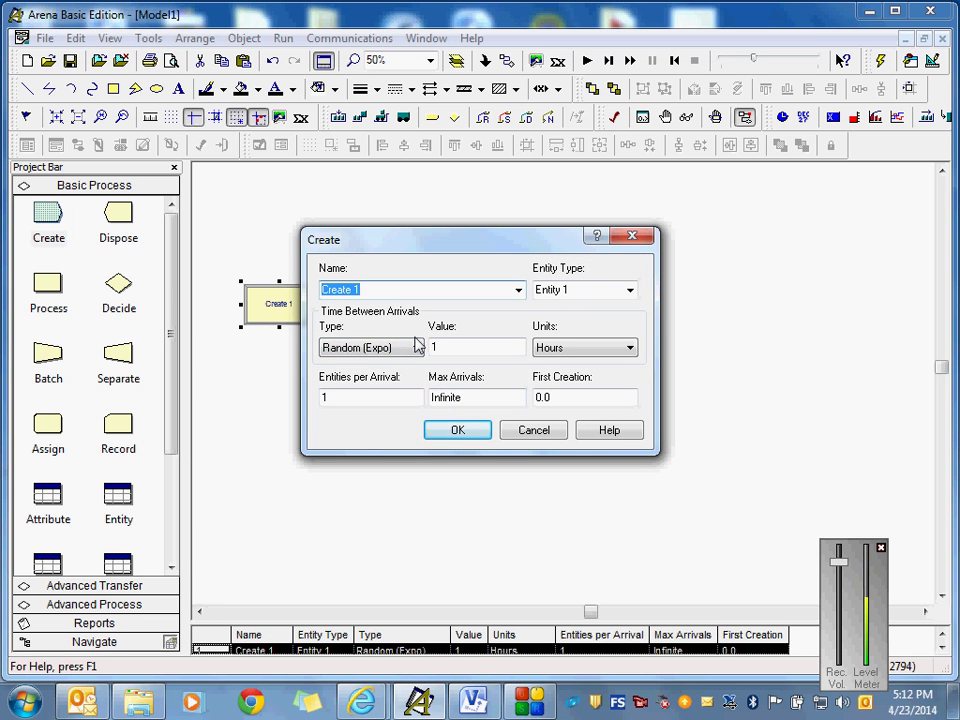
text(Part)
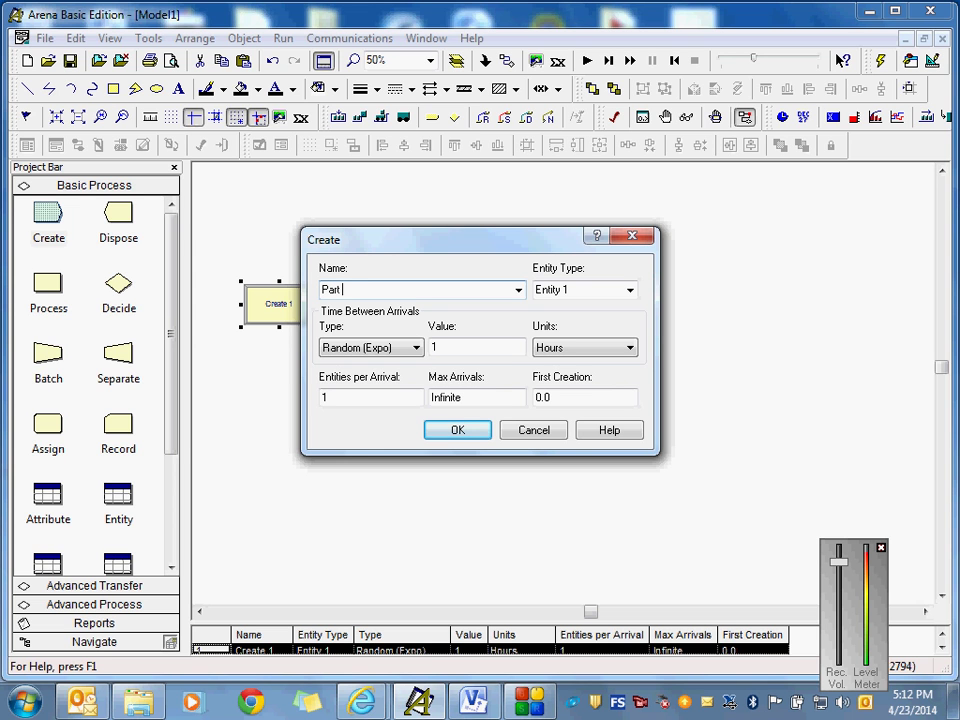
text( 1 Arrivals)
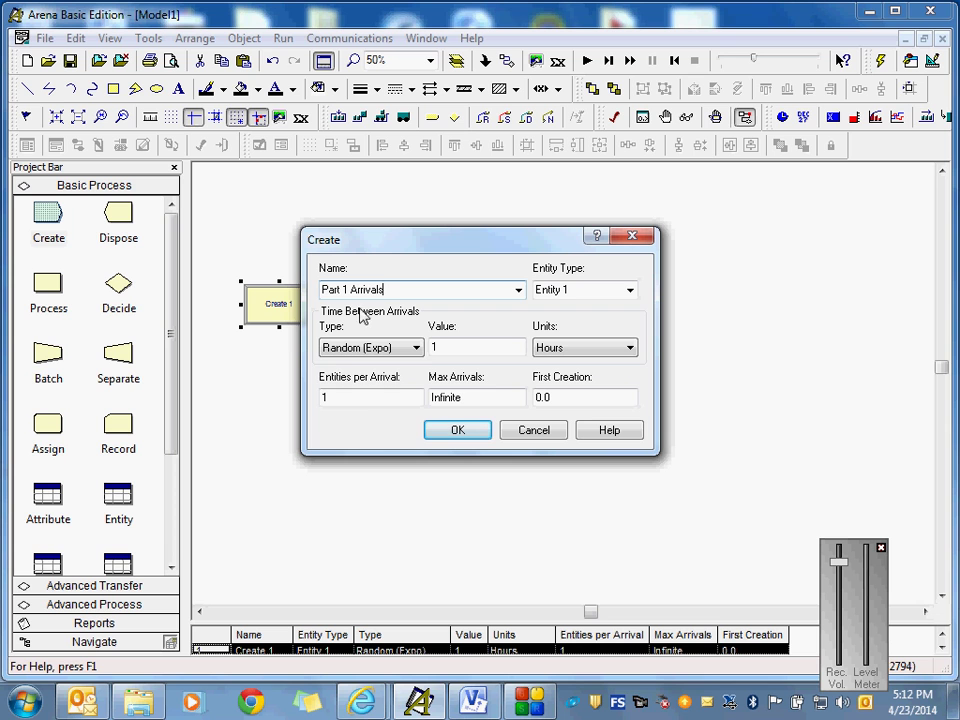
- Set the time between arrivals to the expression TRIA( 5,10,15 ) with units in minutes
click(416, 347)
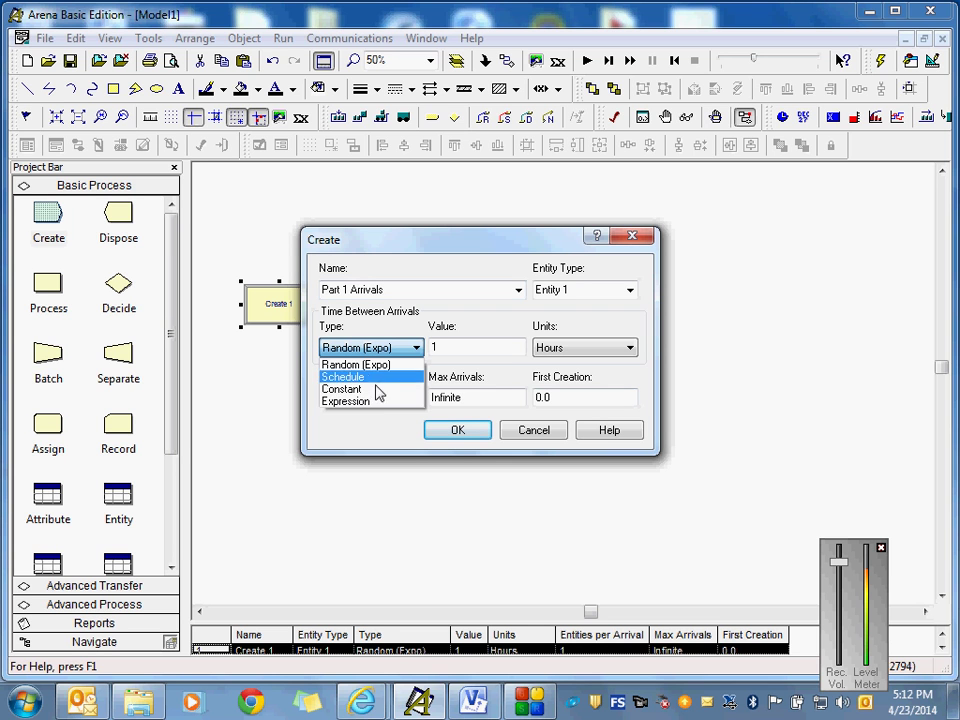
click(372, 402)
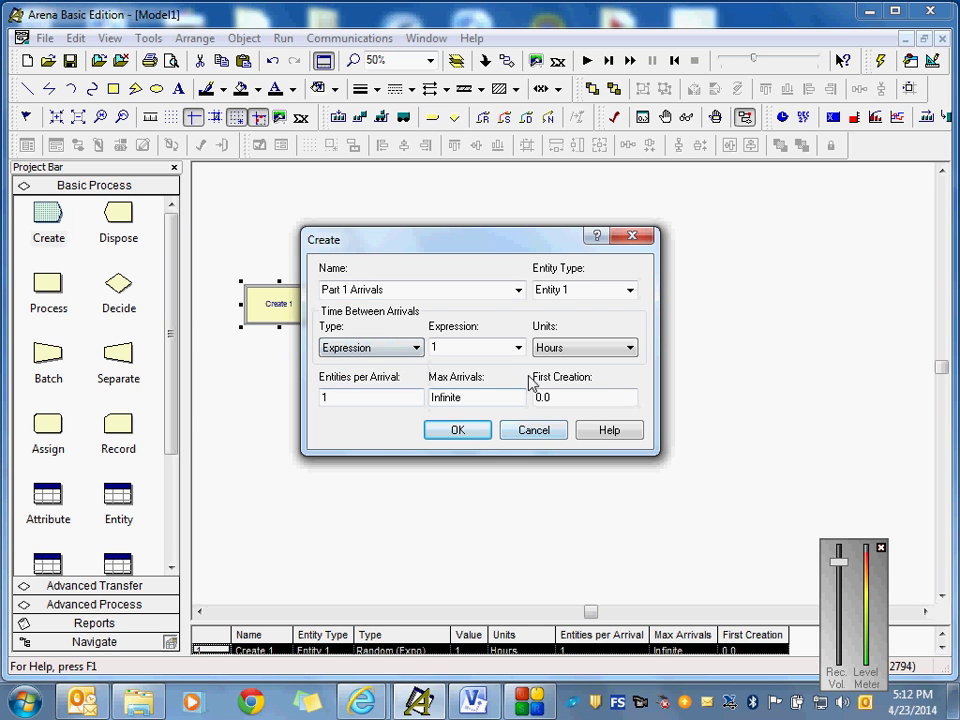
click(630, 348)
click(588, 377)
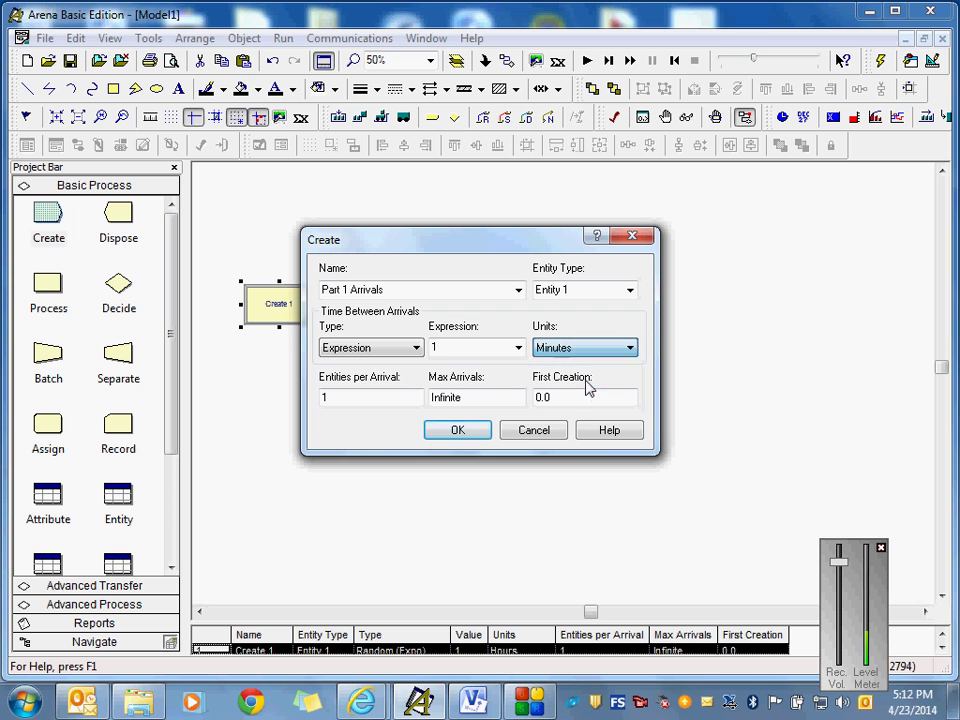
click(518, 347)
click(499, 389)
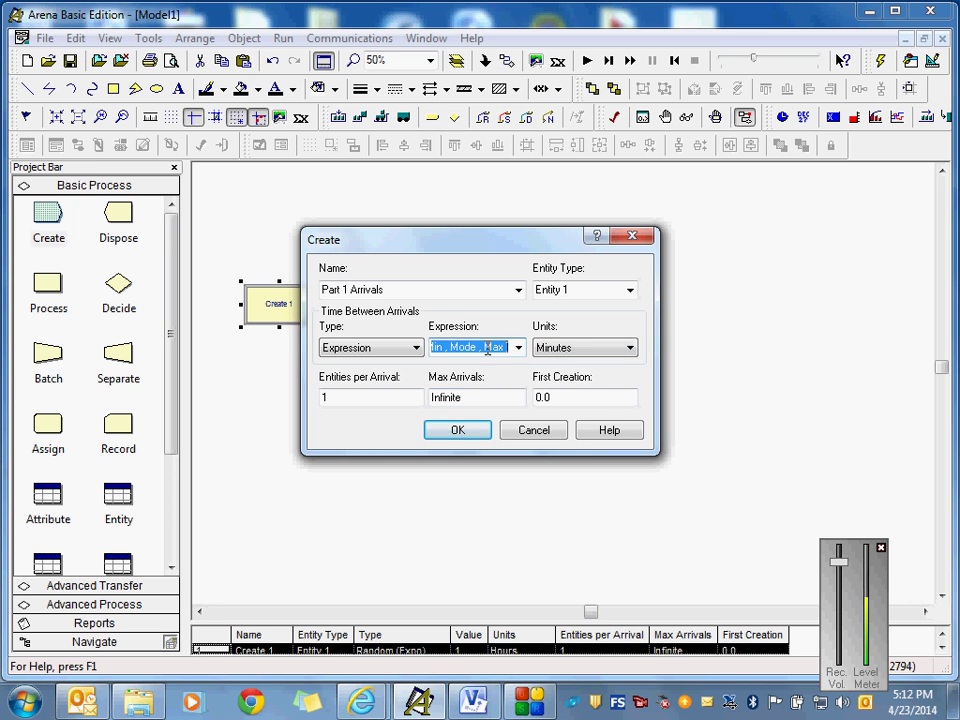
drag(505, 342, 463, 343)
text(5,10,15)
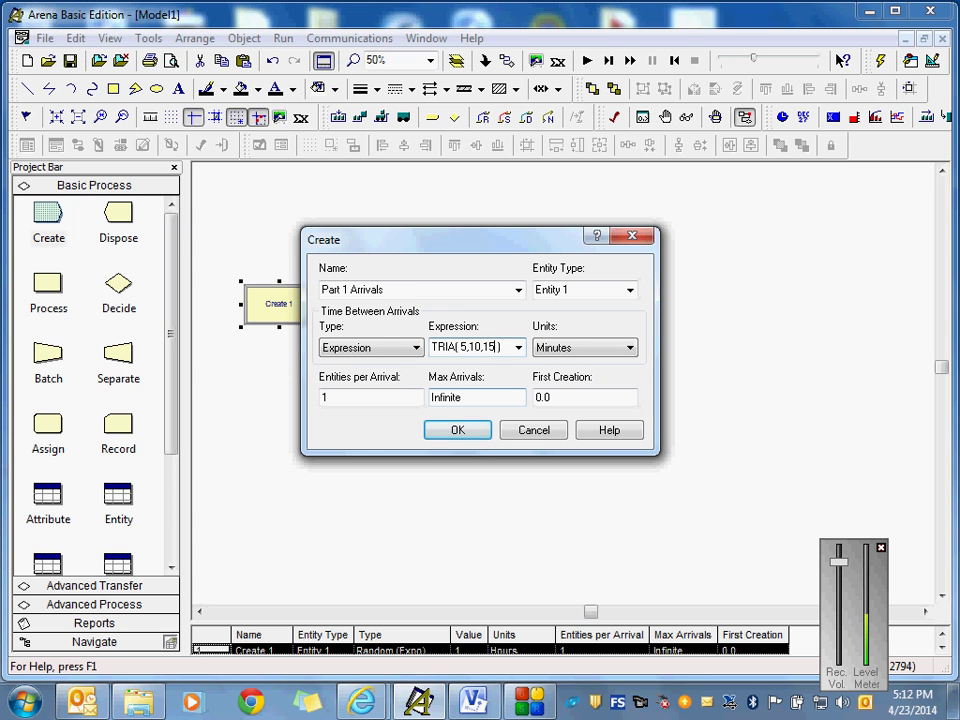
- Set the entity type of Part 1 Arrivals to Part 1 and accept the module settings
click(576, 292)
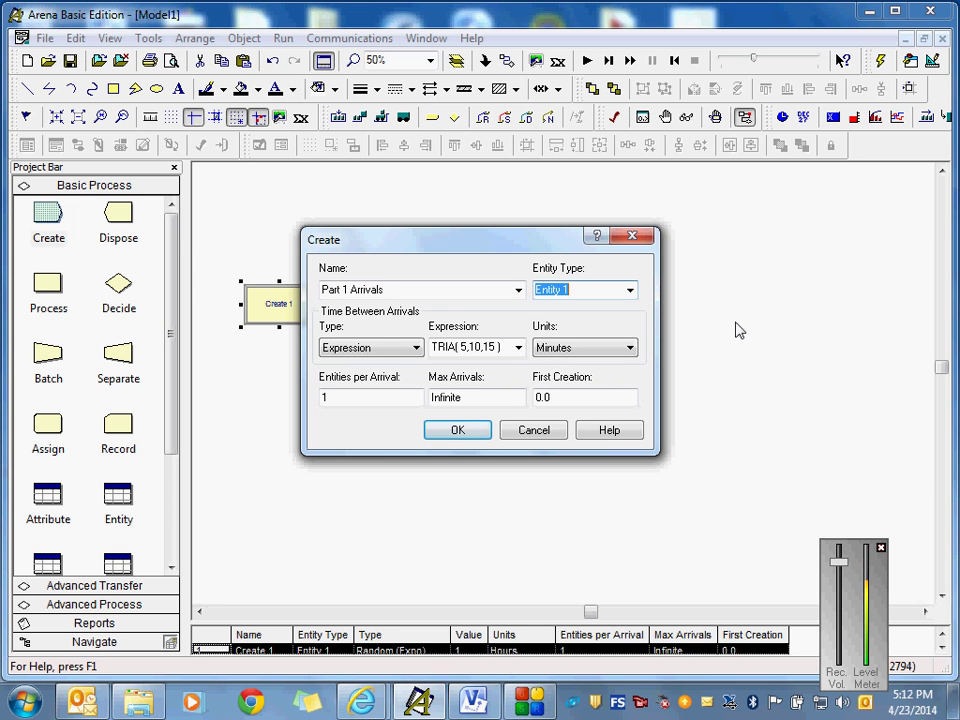
text(PArt 1)
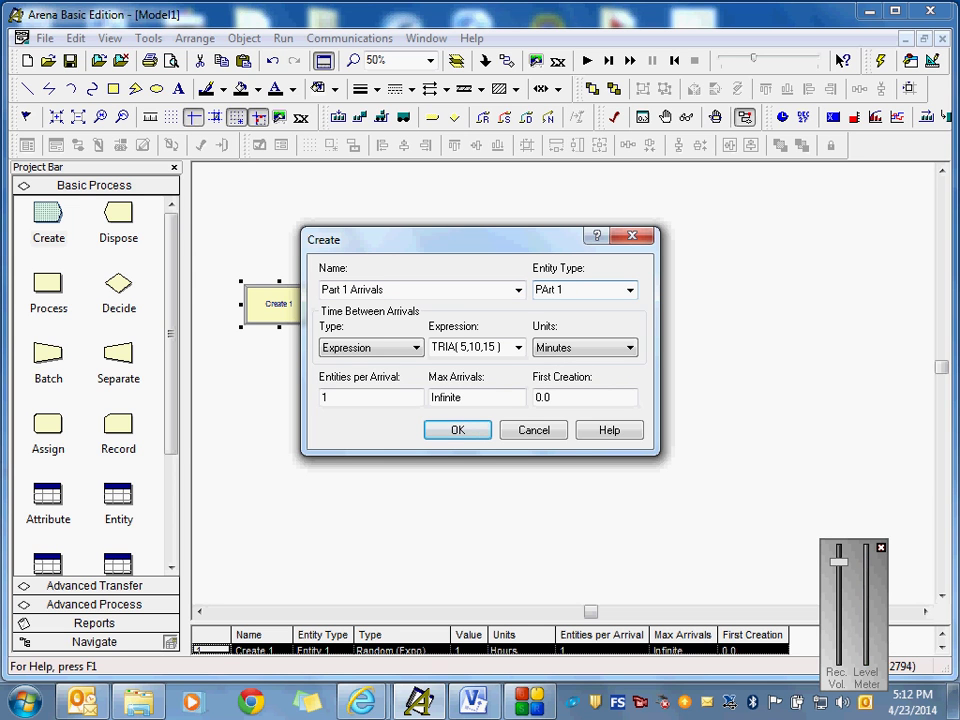
key(BackSpace)
key(BackSpace)
text(art 1)
click(470, 433)
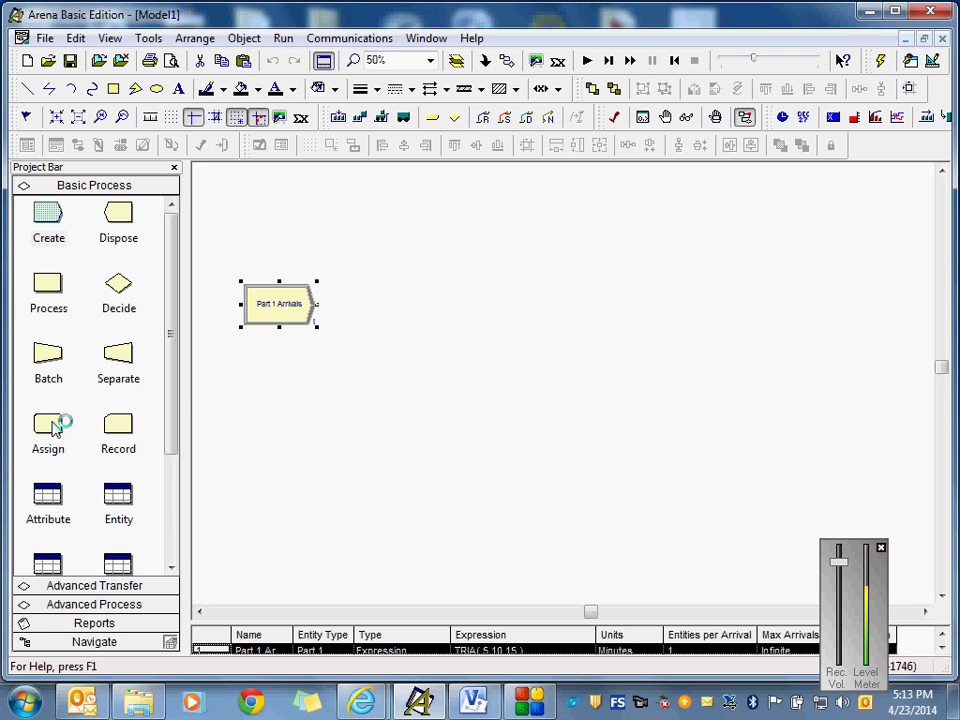
- In the Entity data, set the initial picture of Part 1 to Picture.Package, widening the picture column to show full names
scroll(130, 410, down, 2)
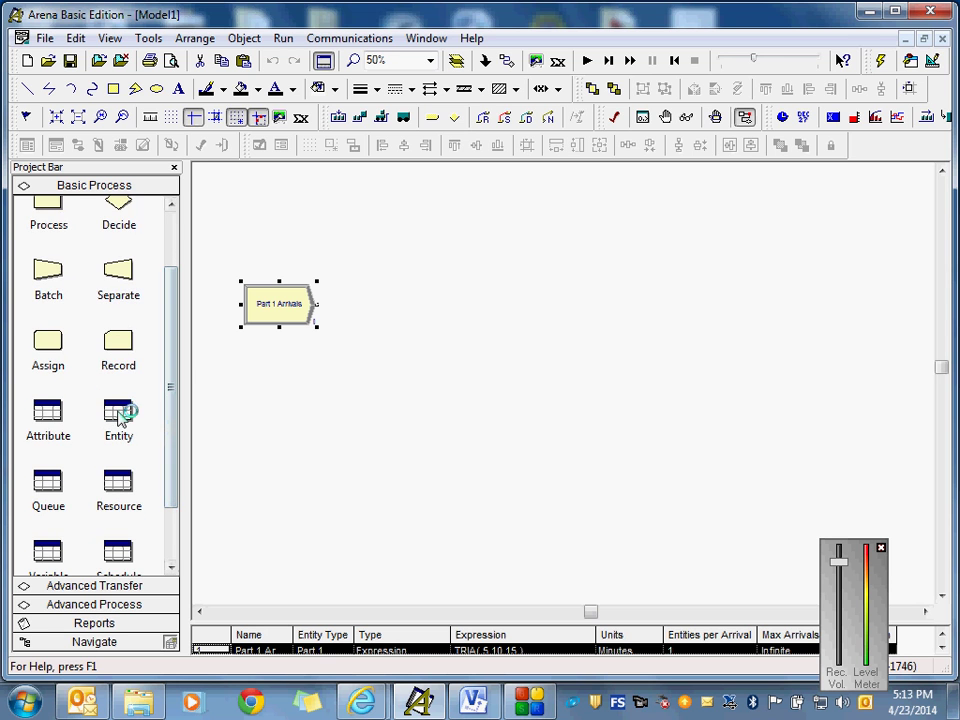
click(118, 418)
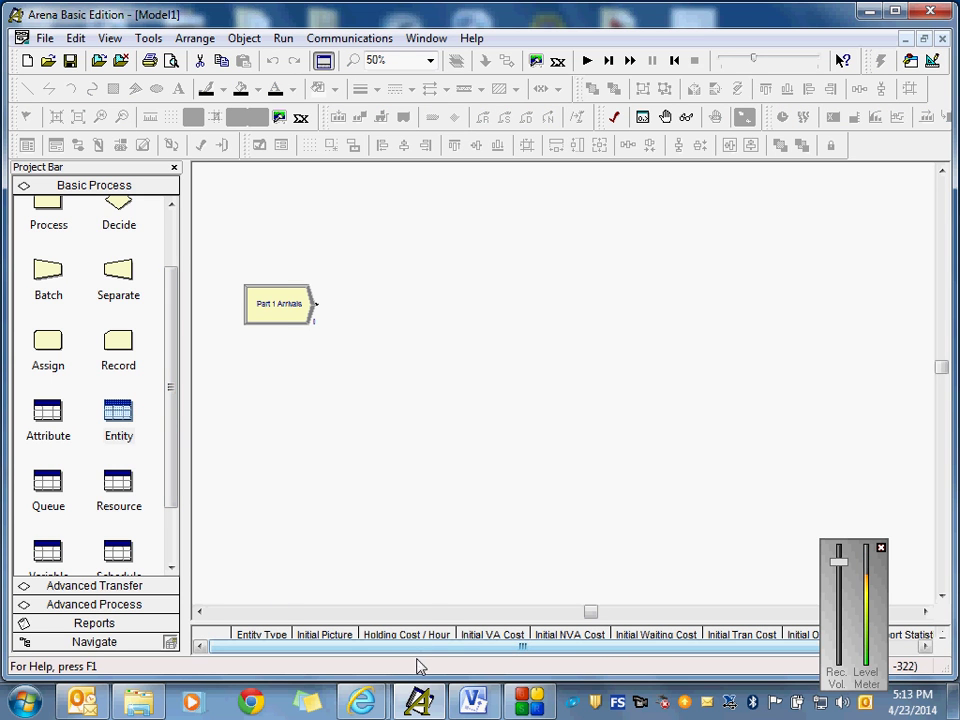
drag(426, 624, 420, 432)
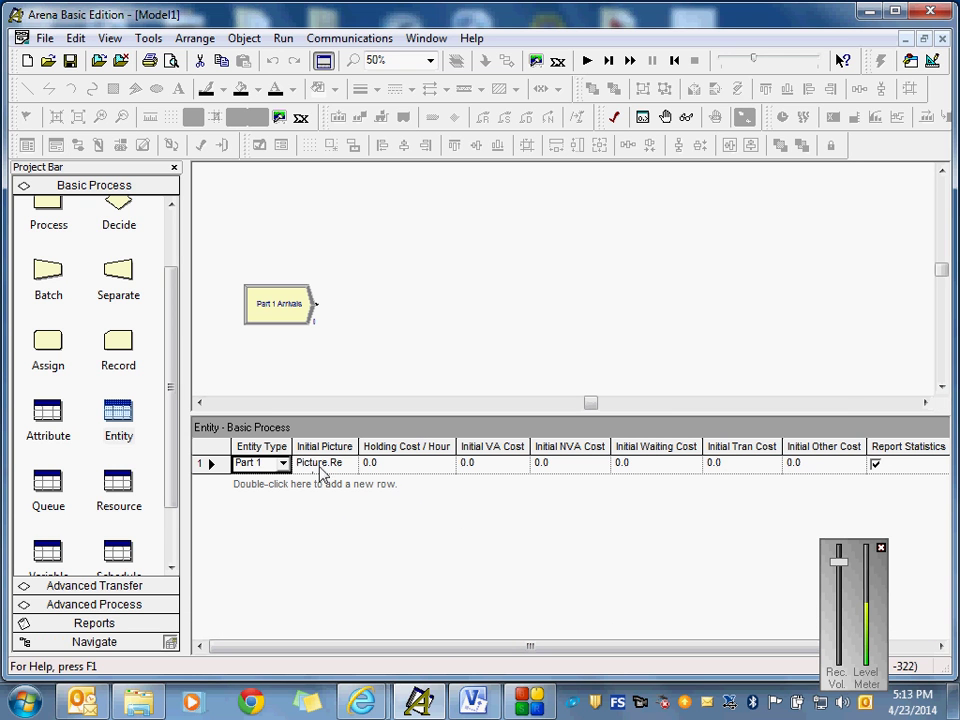
click(336, 466)
drag(360, 446, 447, 448)
click(438, 463)
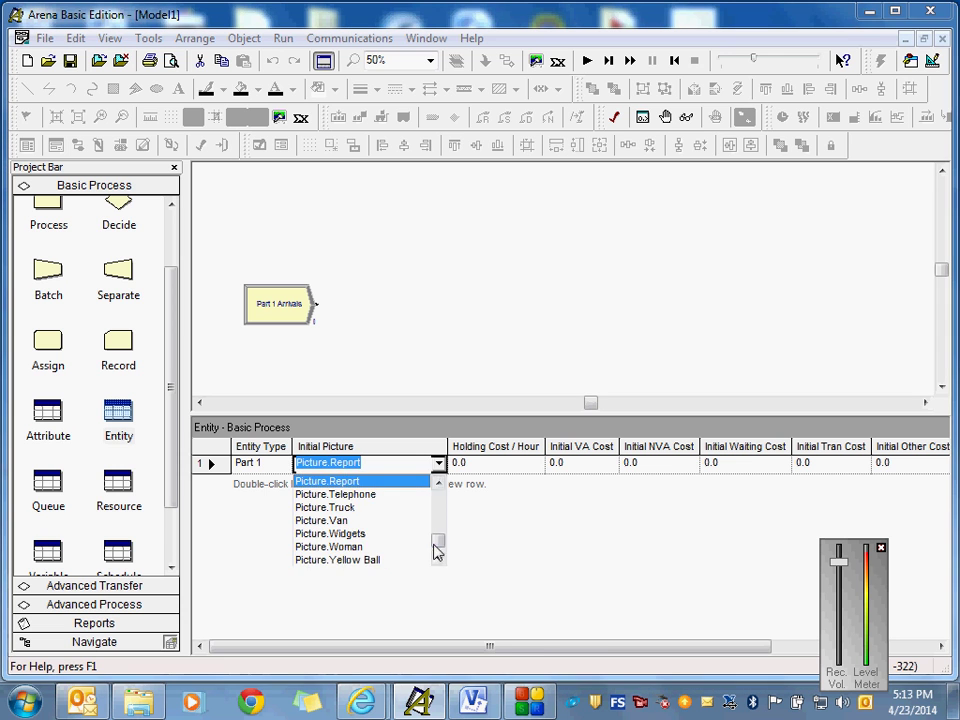
drag(442, 545, 437, 526)
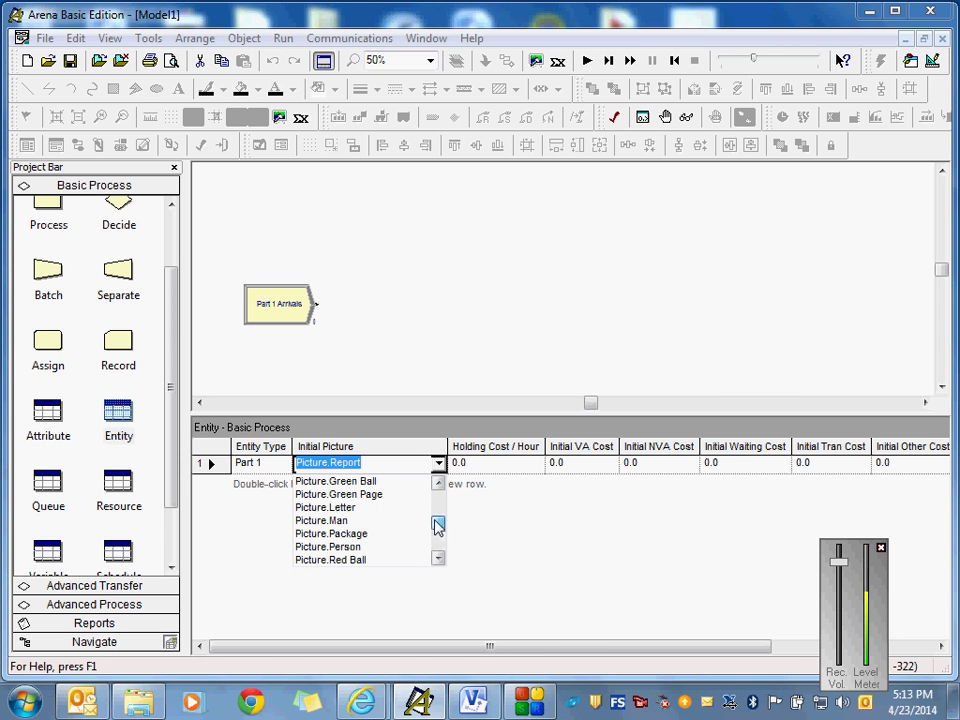
click(340, 533)
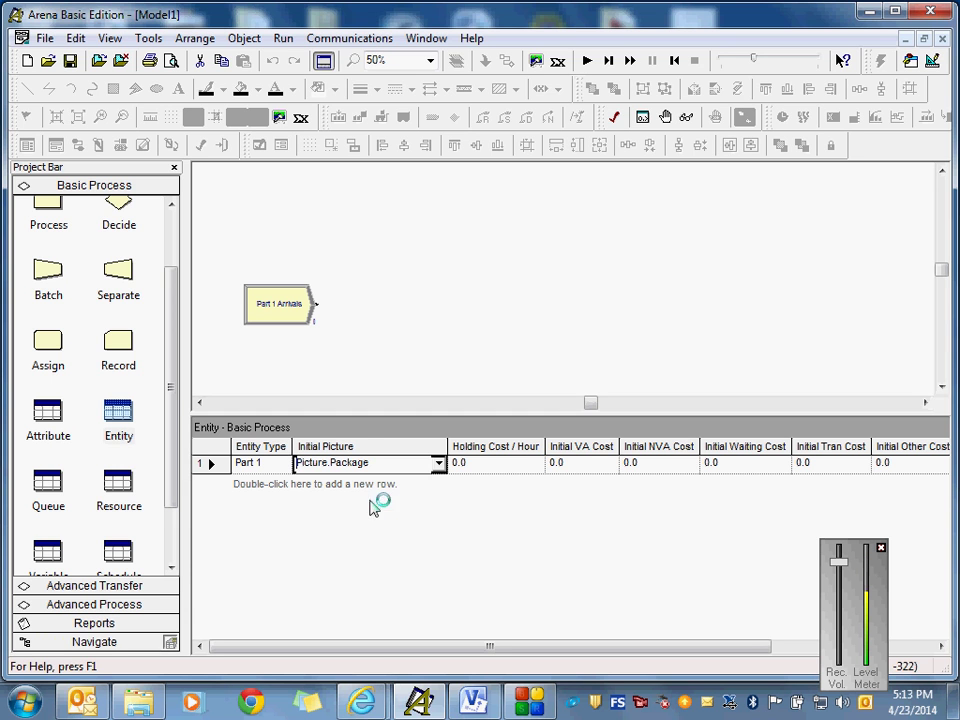
- Add a second entity type named Part 2 with Picture.Truck as its initial picture
double_click(355, 485)
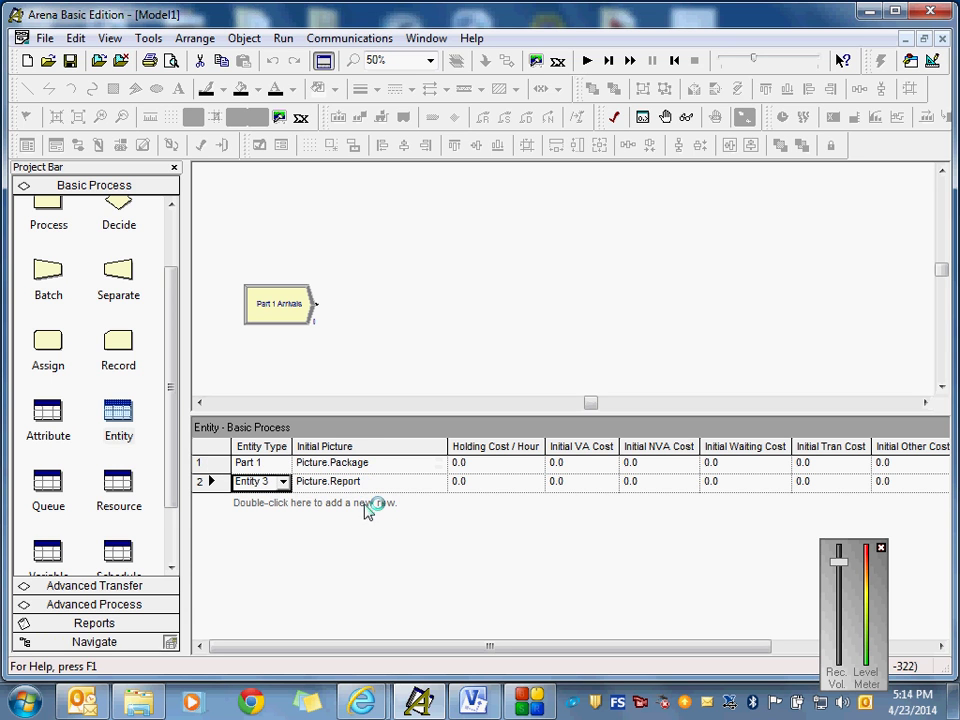
click(268, 484)
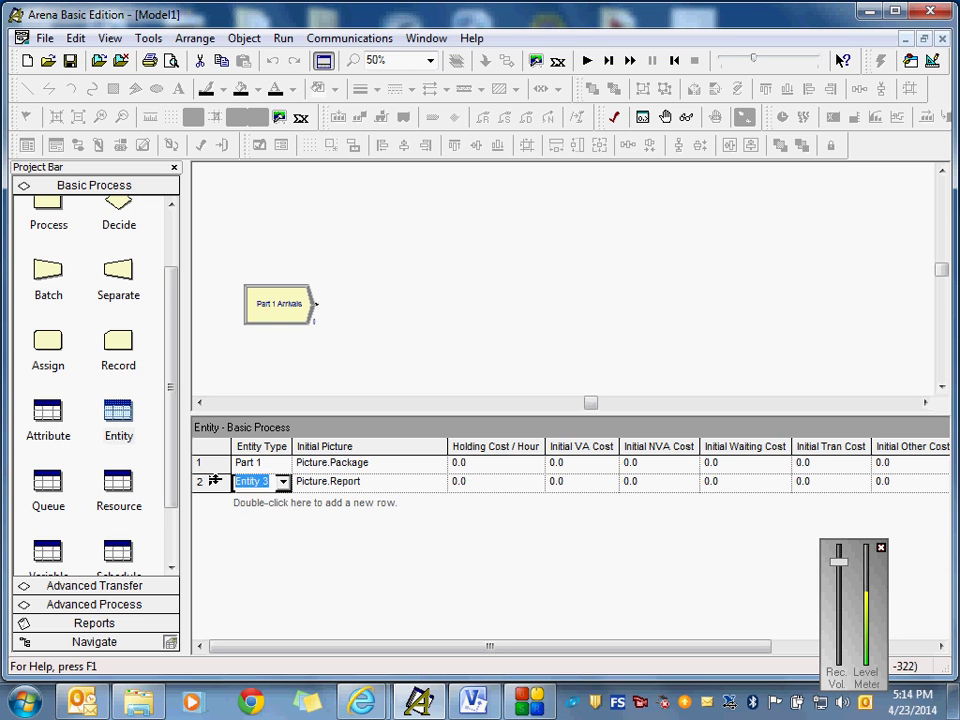
text(Part 1)
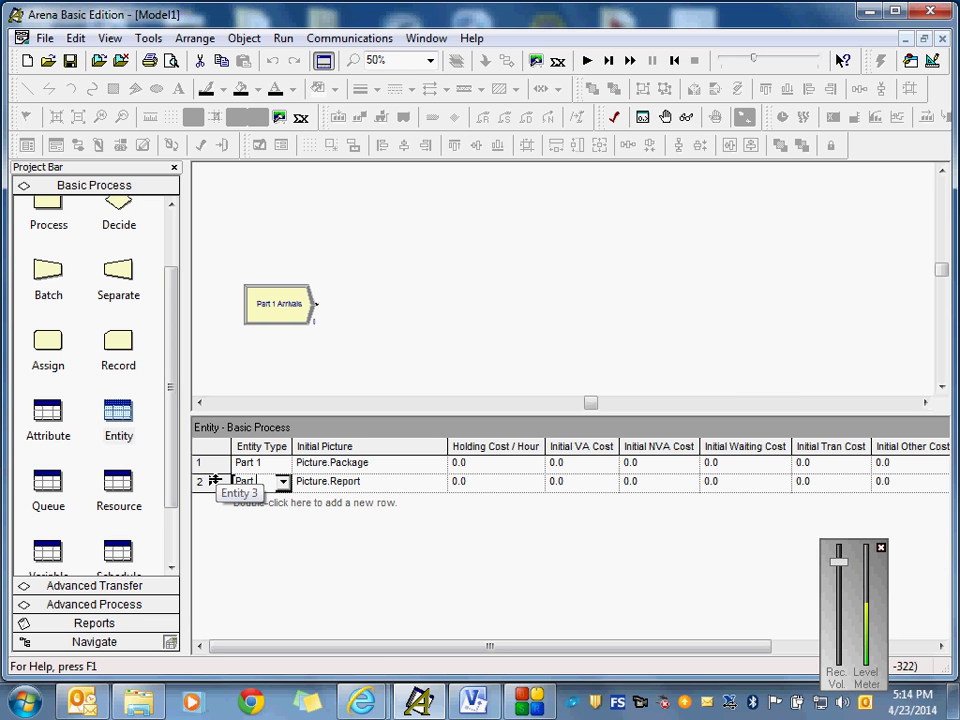
key(BackSpace)
text(2)
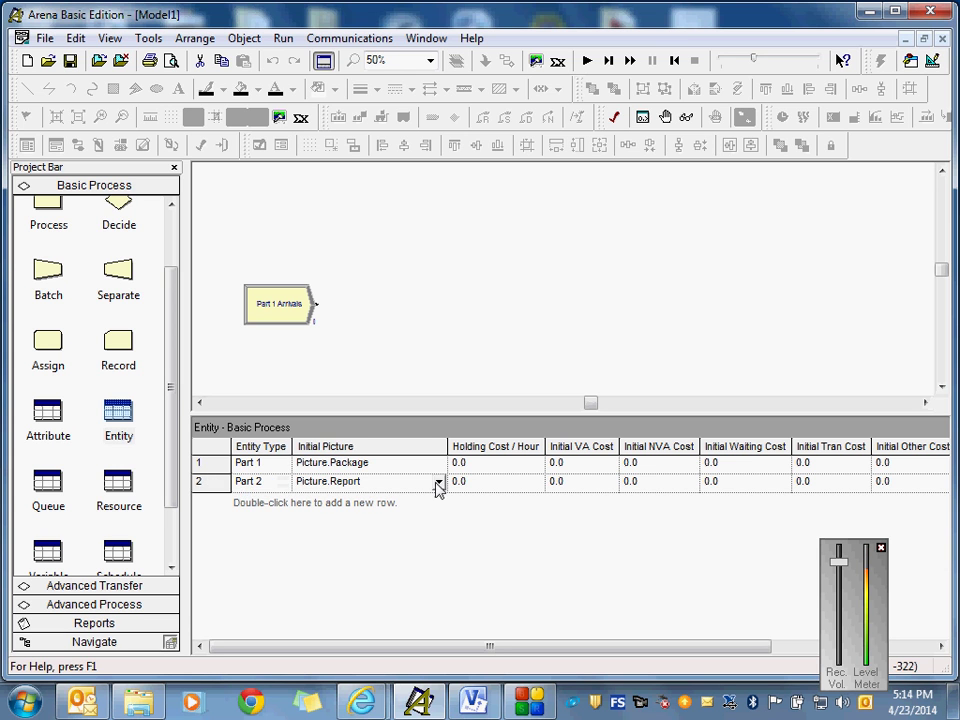
click(438, 483)
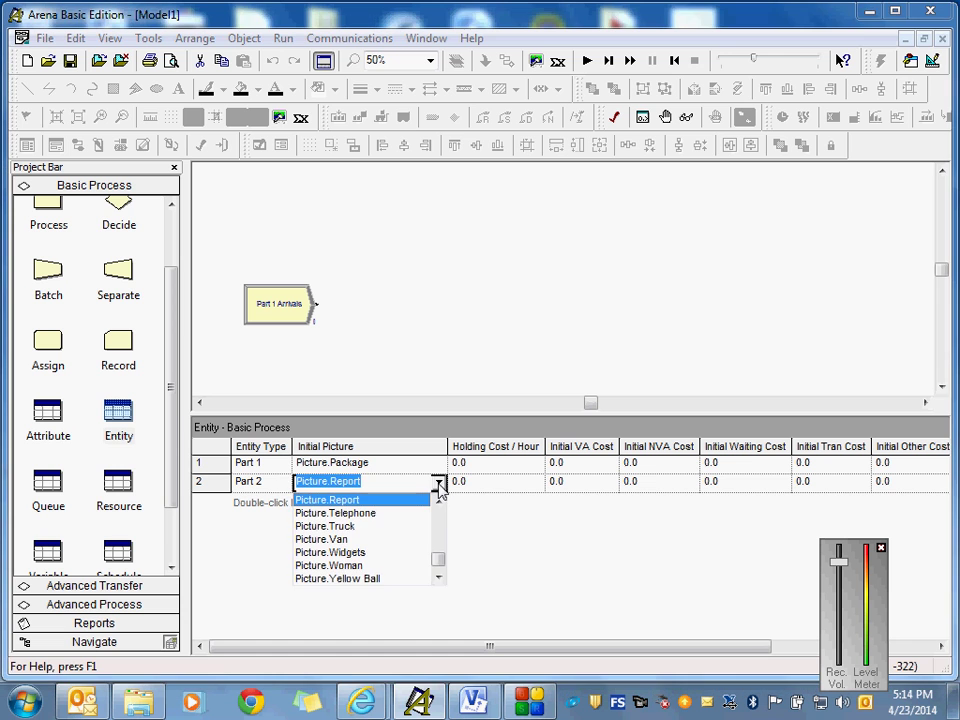
click(352, 526)
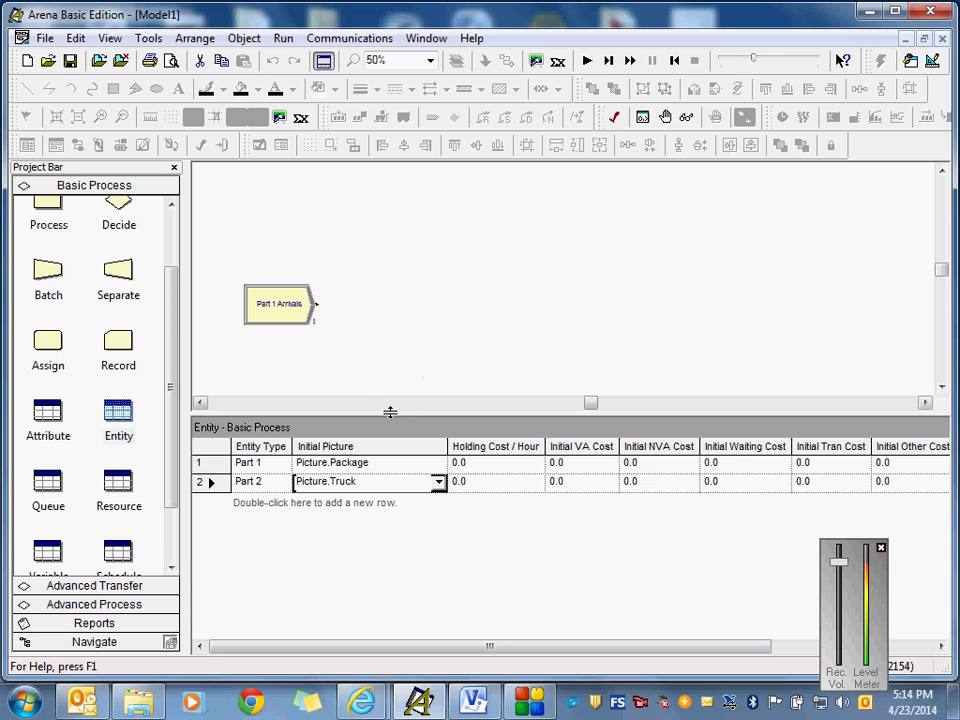
- Enlarge the model area and place a second Create module directly below Part 1 Arrivals
drag(390, 411, 387, 502)
drag(387, 502, 392, 538)
click(337, 450)
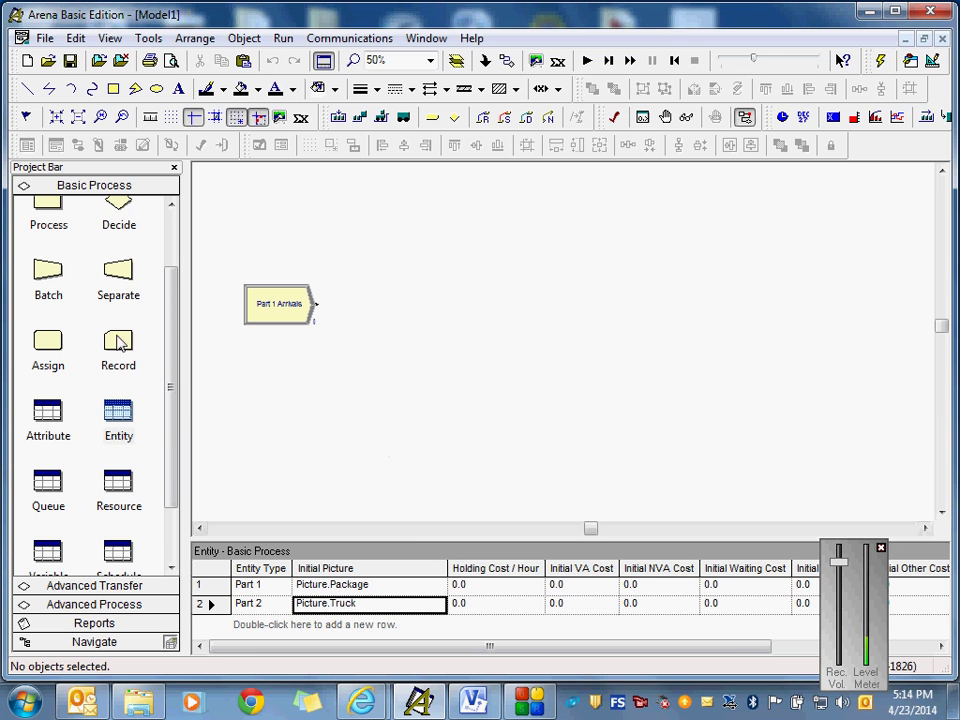
drag(175, 313, 175, 172)
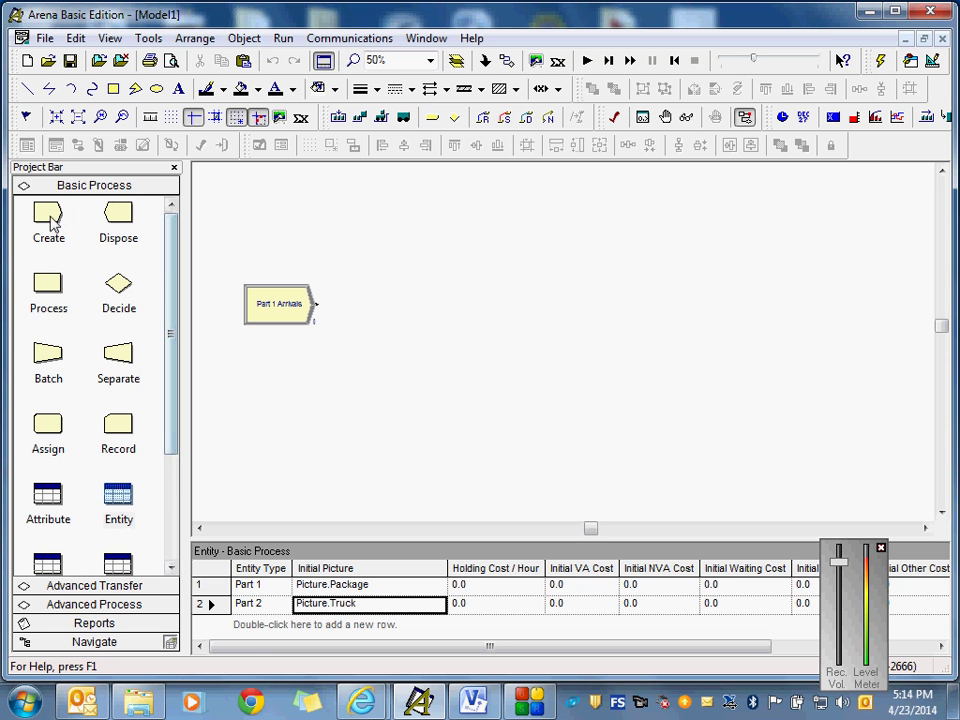
drag(48, 214, 252, 410)
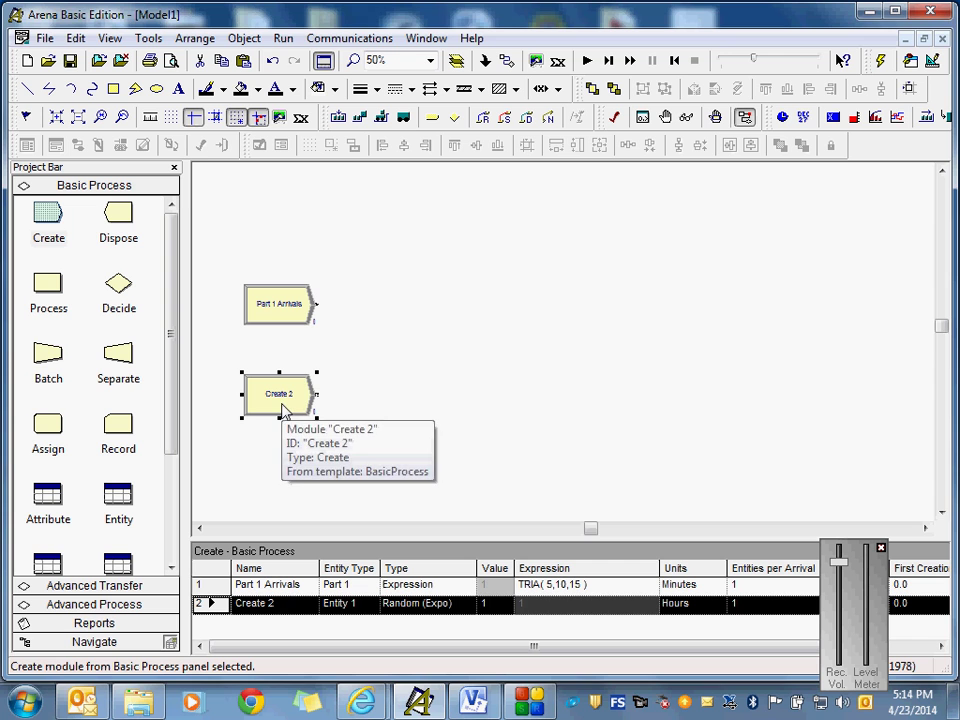
- Name the second Create module Part 2 Arrivals and set its entity type to Part 2
double_click(282, 410)
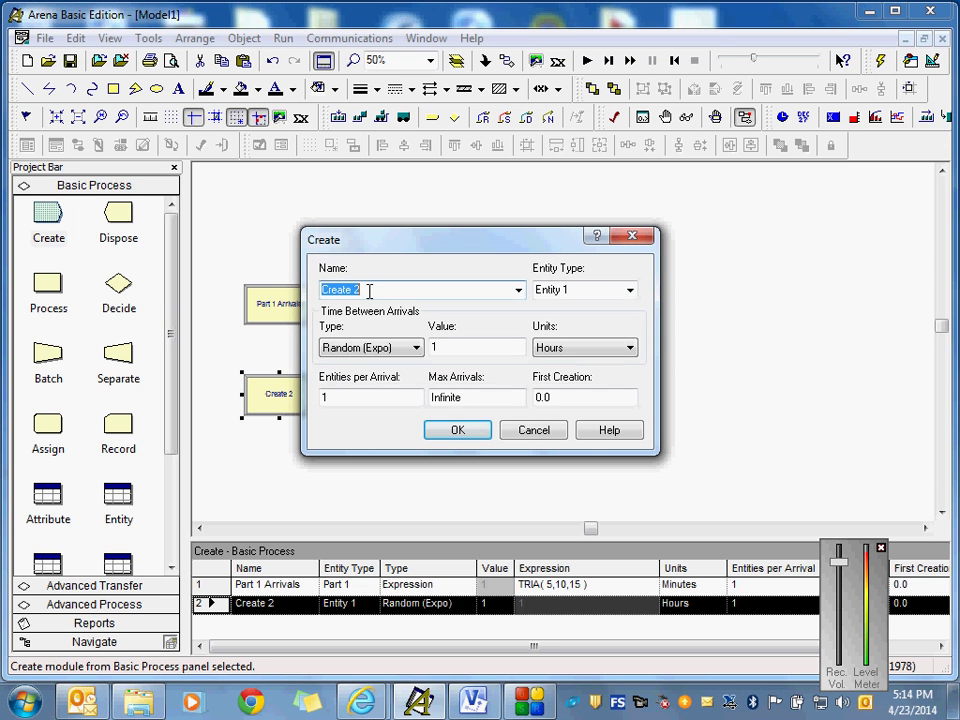
text(PArt)
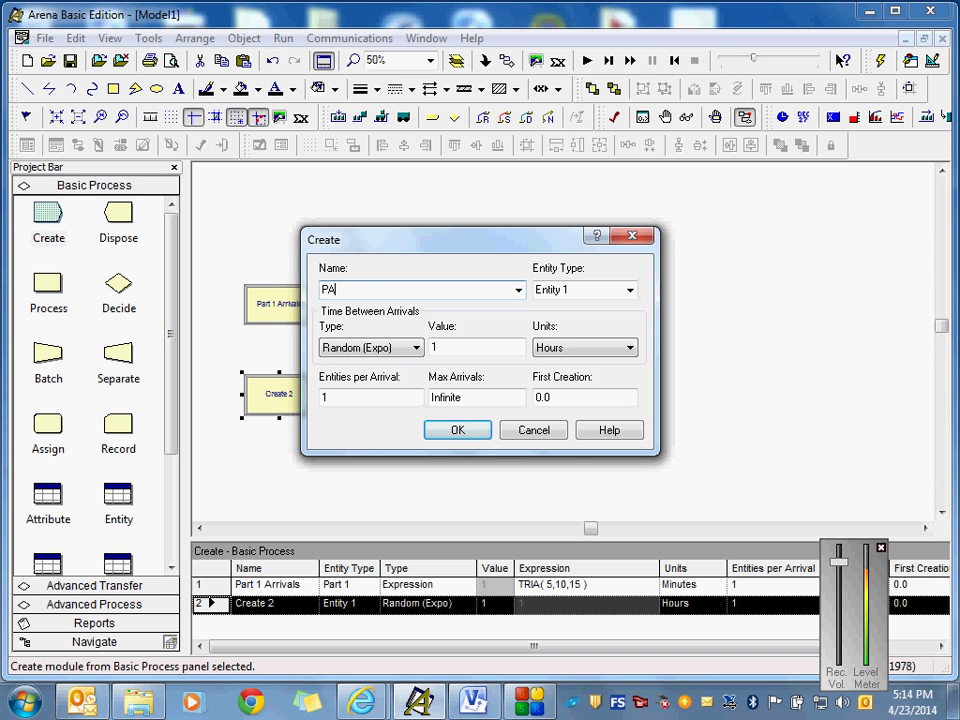
key(BackSpace)
text(art 2 Arrivals)
click(631, 290)
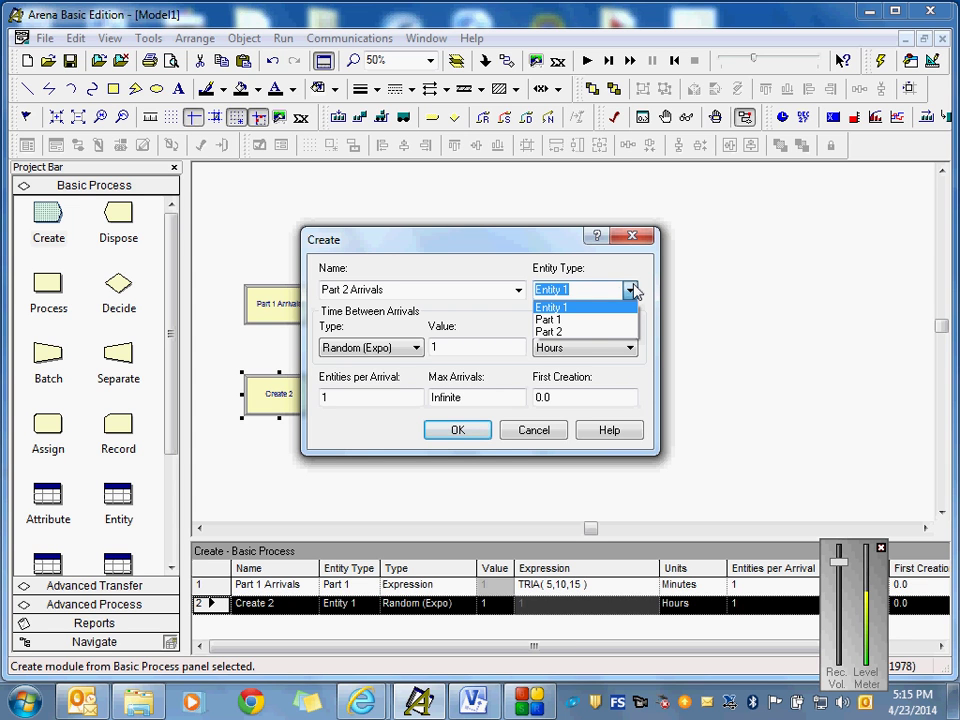
click(551, 335)
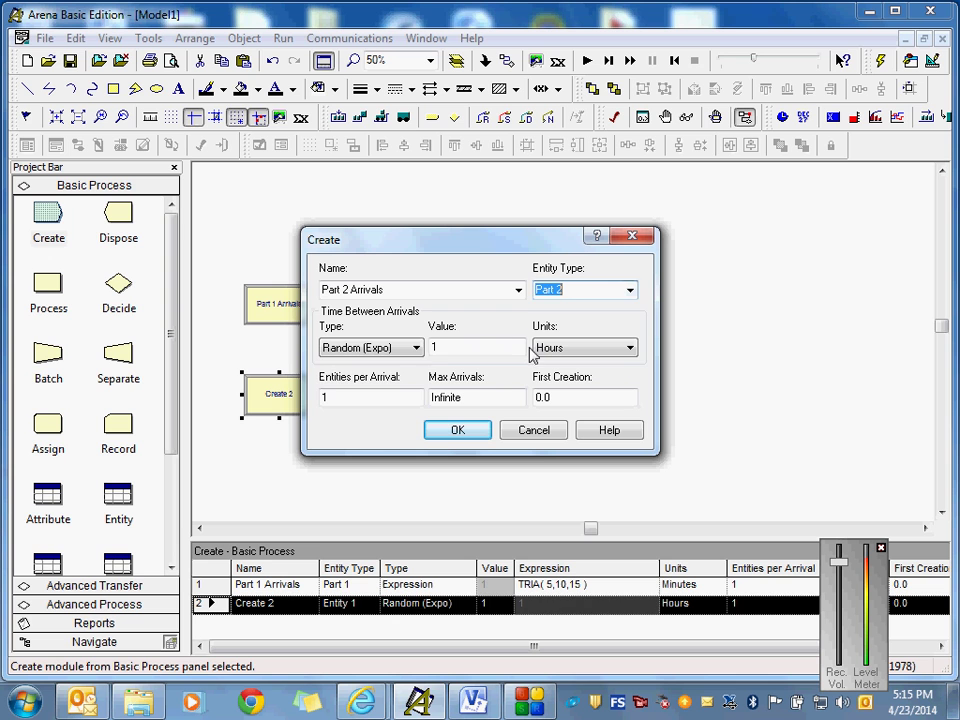
- Set the time between Part 2 arrivals to the expression TRIA(6,12,14) in minutes and accept the module settings
click(414, 347)
click(373, 401)
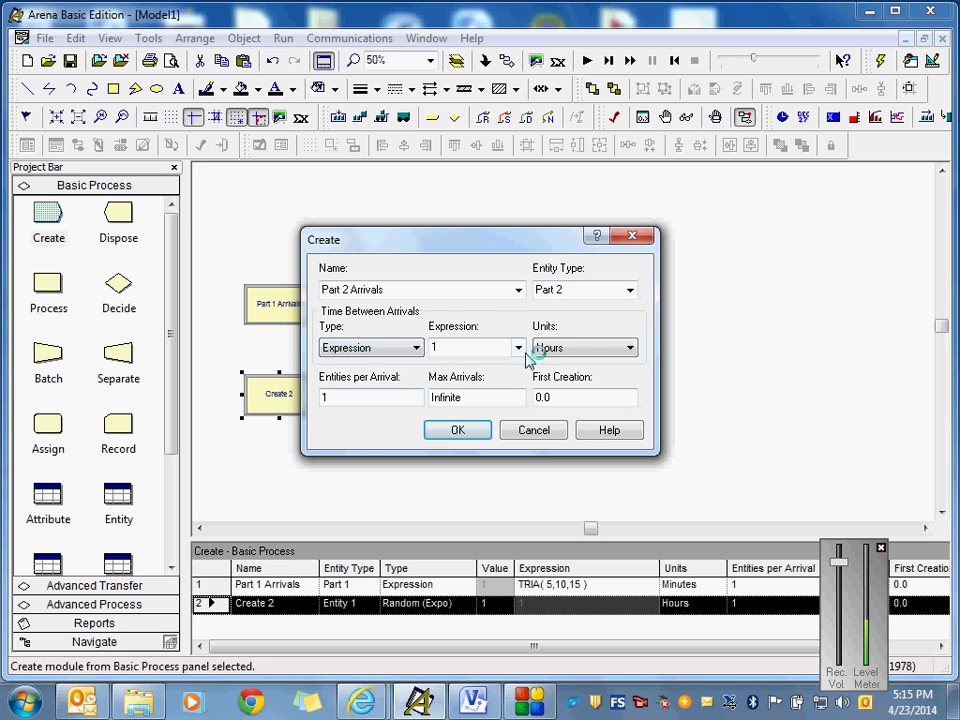
click(590, 352)
click(572, 378)
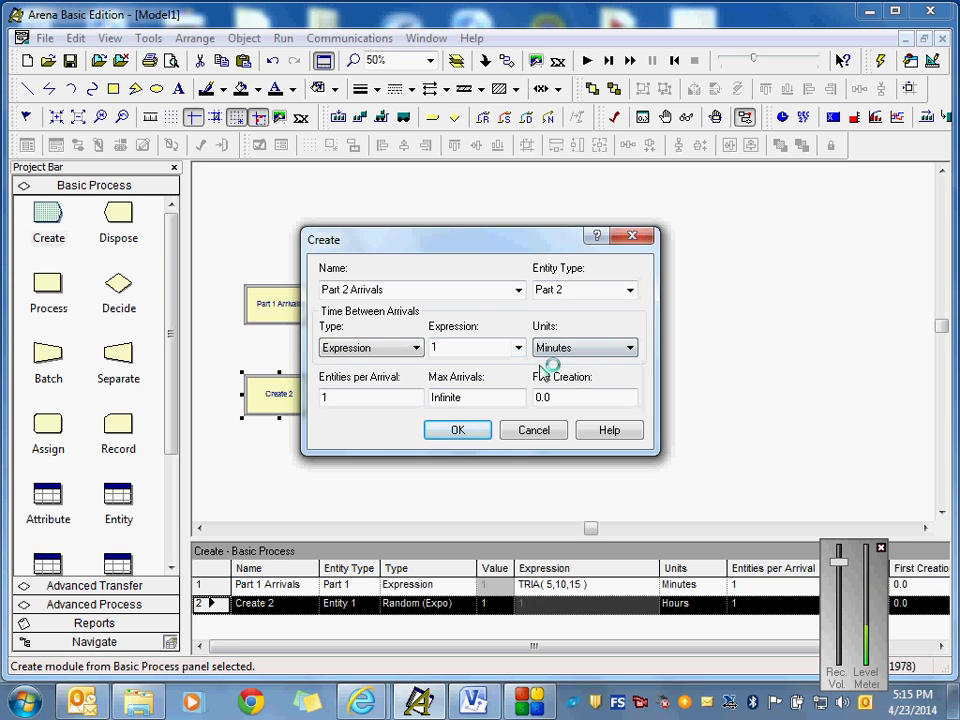
click(518, 347)
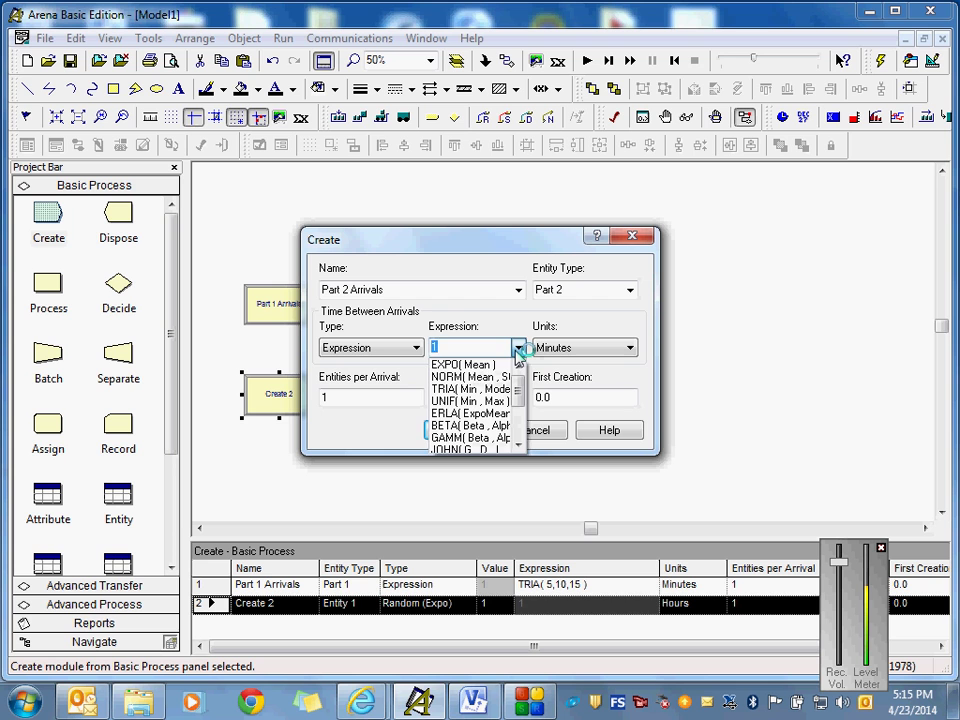
click(465, 388)
click(505, 346)
drag(505, 346, 467, 343)
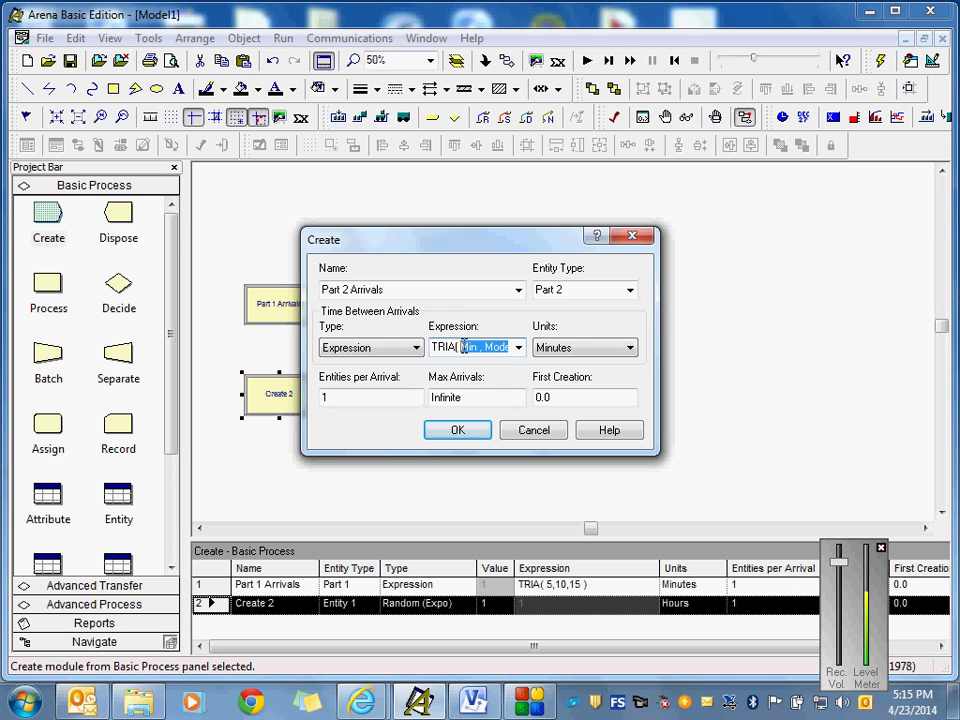
text(6,12,14)
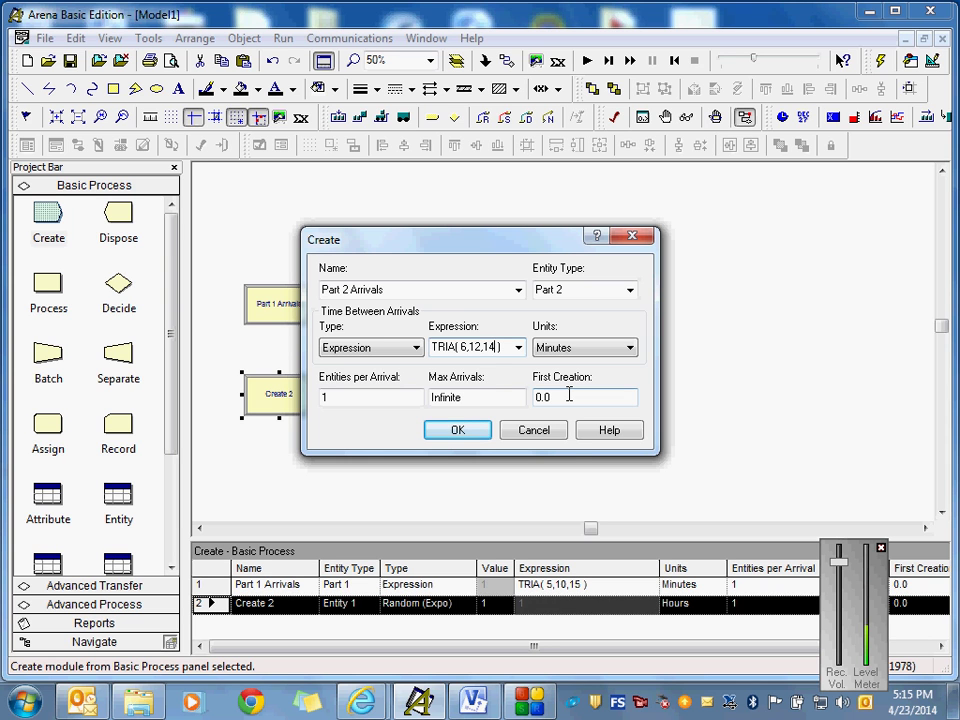
click(471, 435)
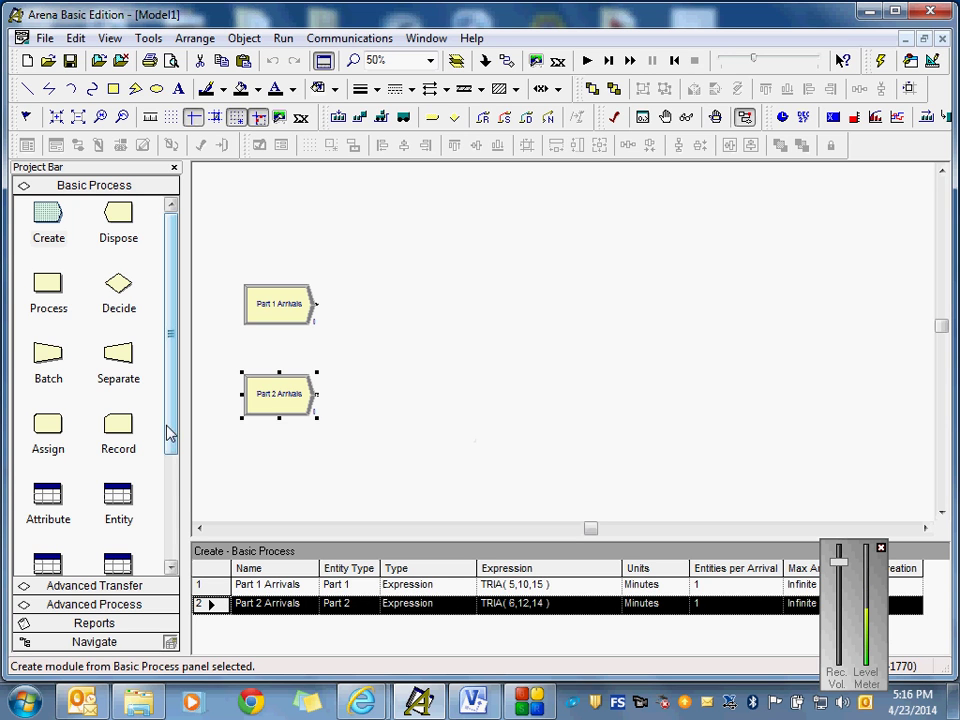
- Display the Advanced Transfer modules from the start of the set
click(92, 585)
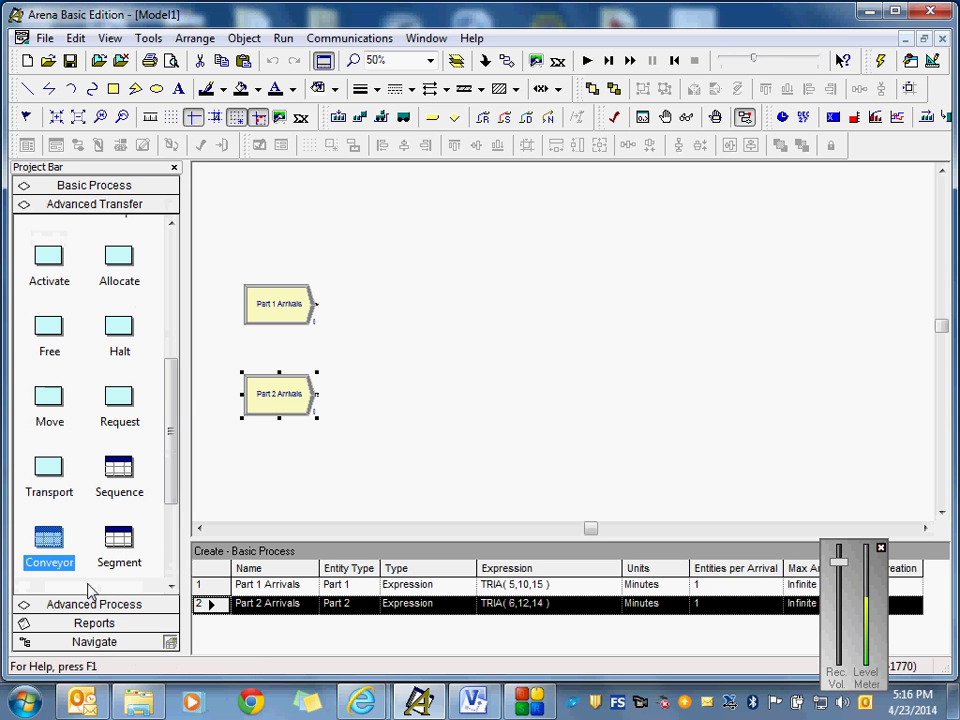
drag(176, 410, 176, 242)
click(44, 40)
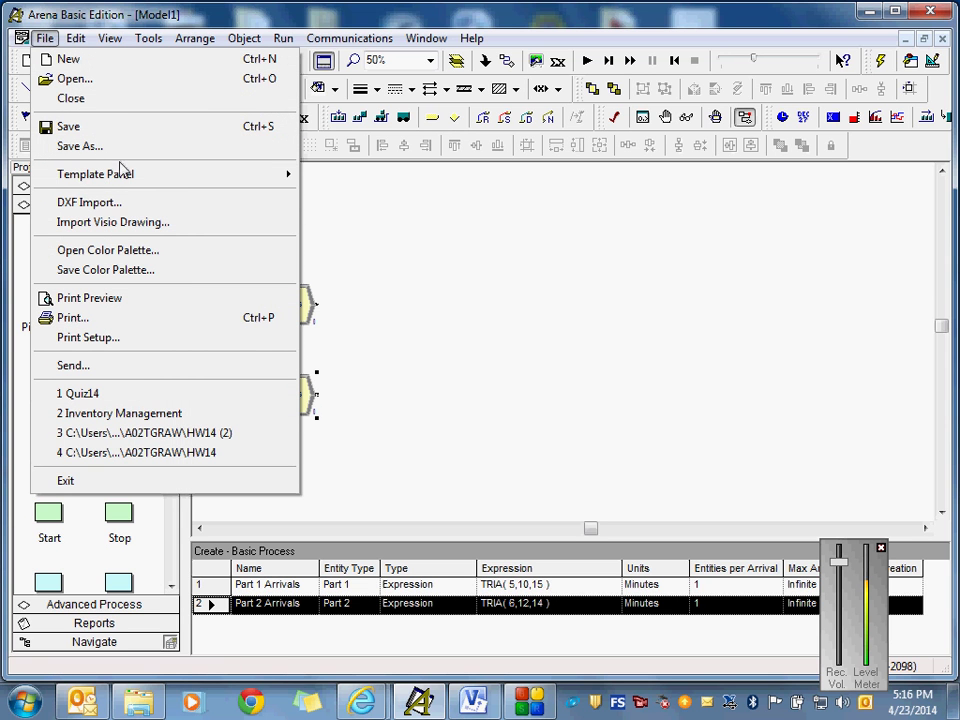
mouse_move(122, 177)
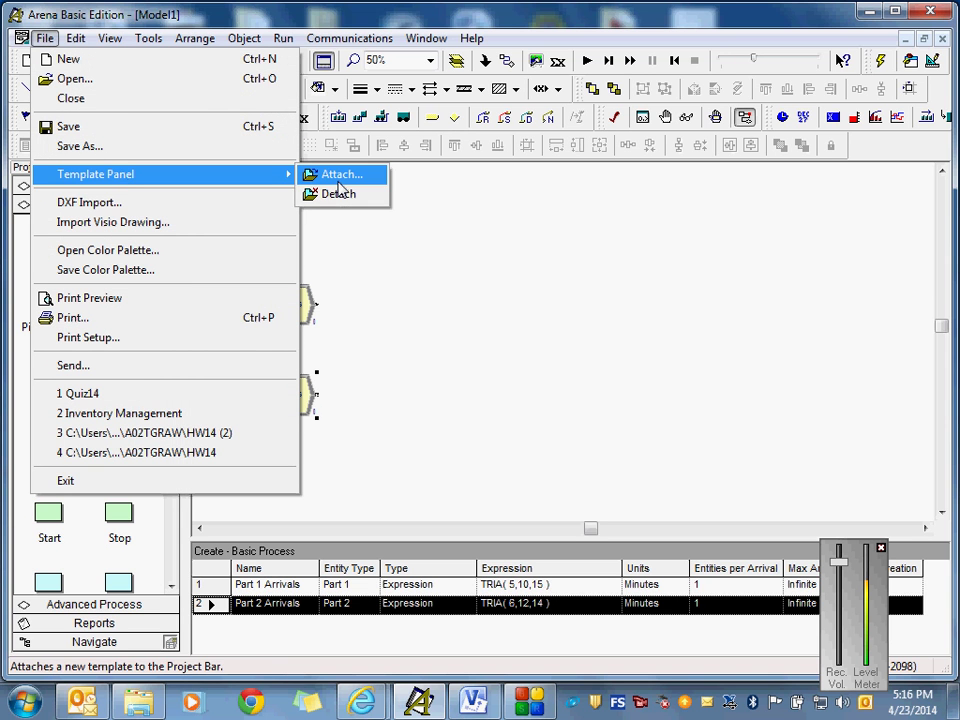
click(596, 319)
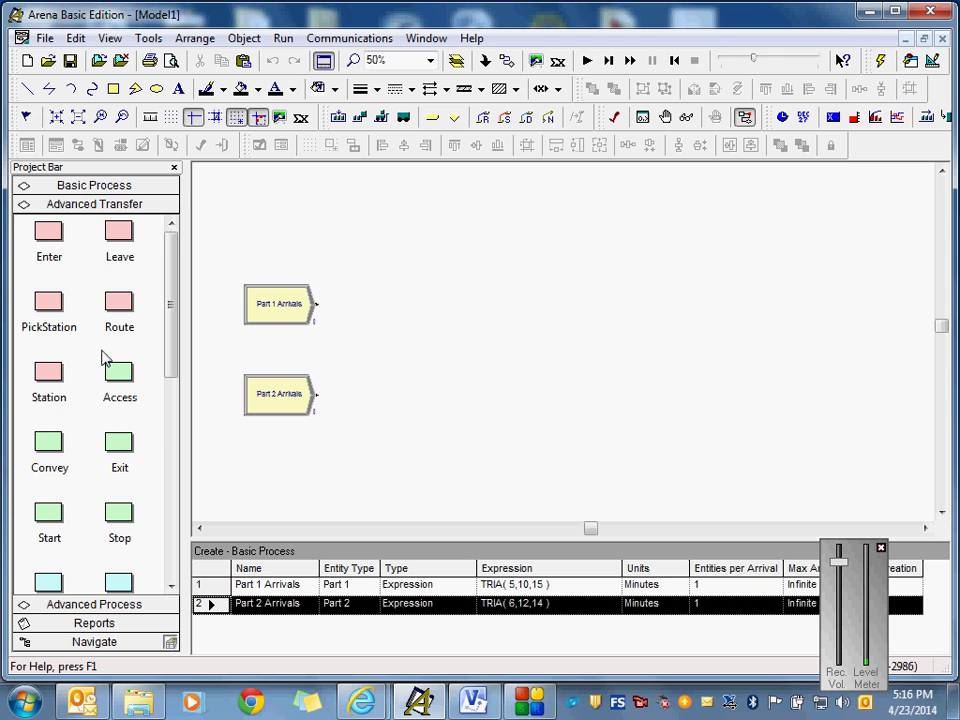
- Place four Station modules, one near and one far to the right of each of the two arrival modules
drag(175, 360, 172, 378)
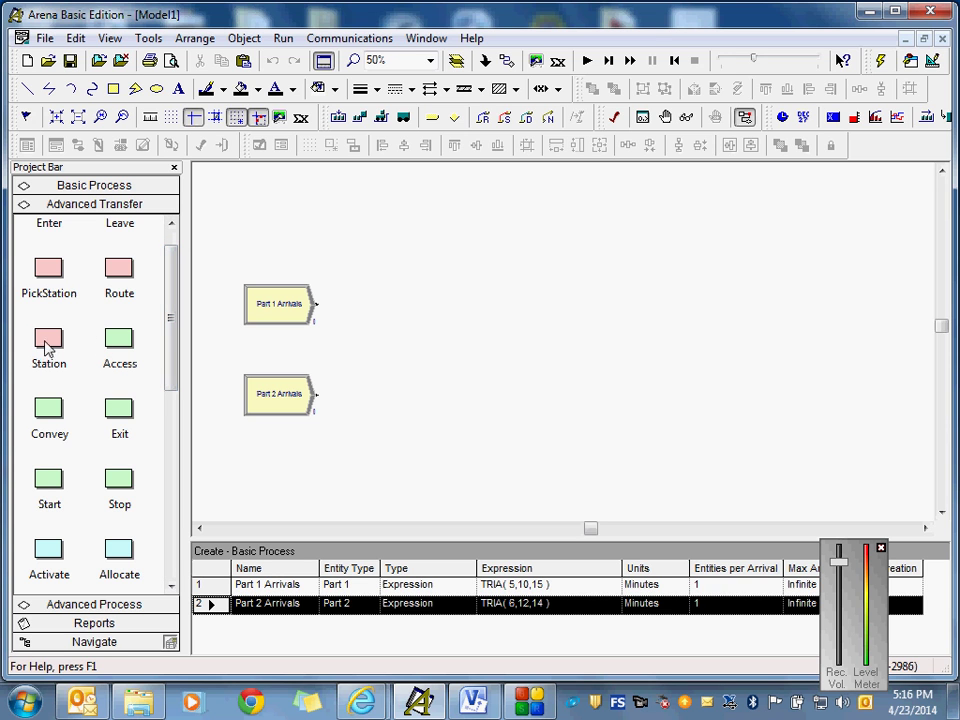
drag(47, 345, 368, 317)
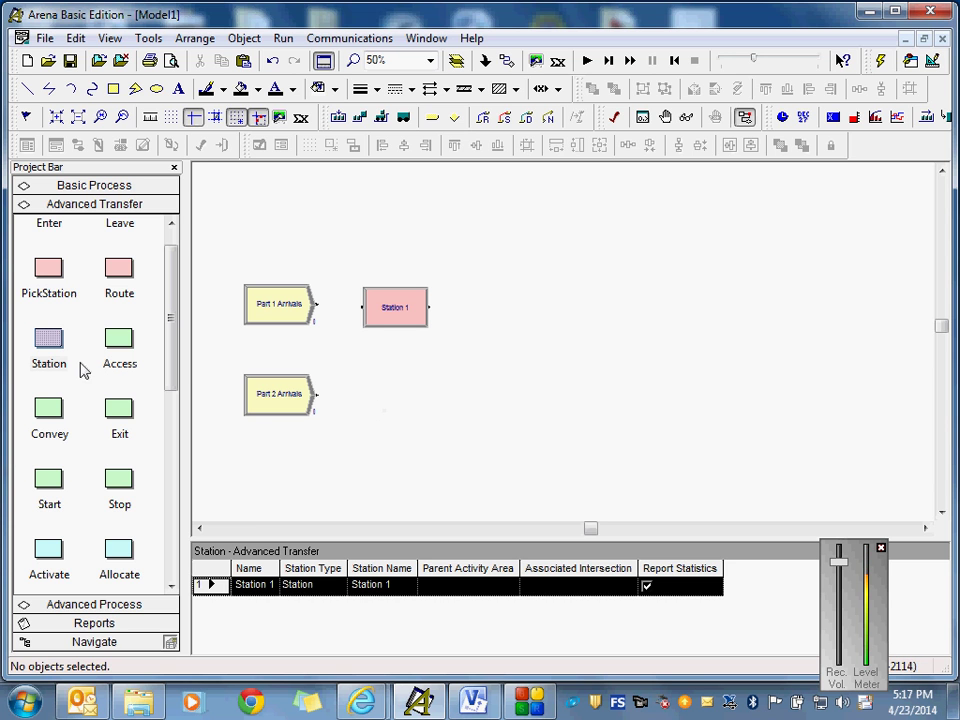
drag(49, 340, 730, 314)
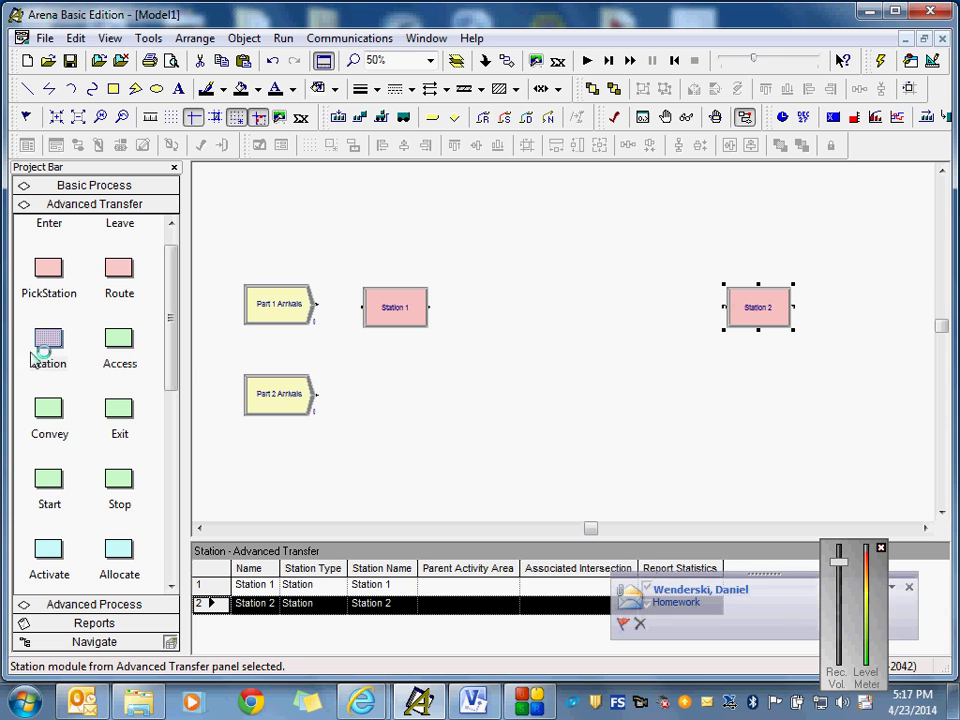
drag(45, 345, 364, 404)
drag(62, 340, 731, 399)
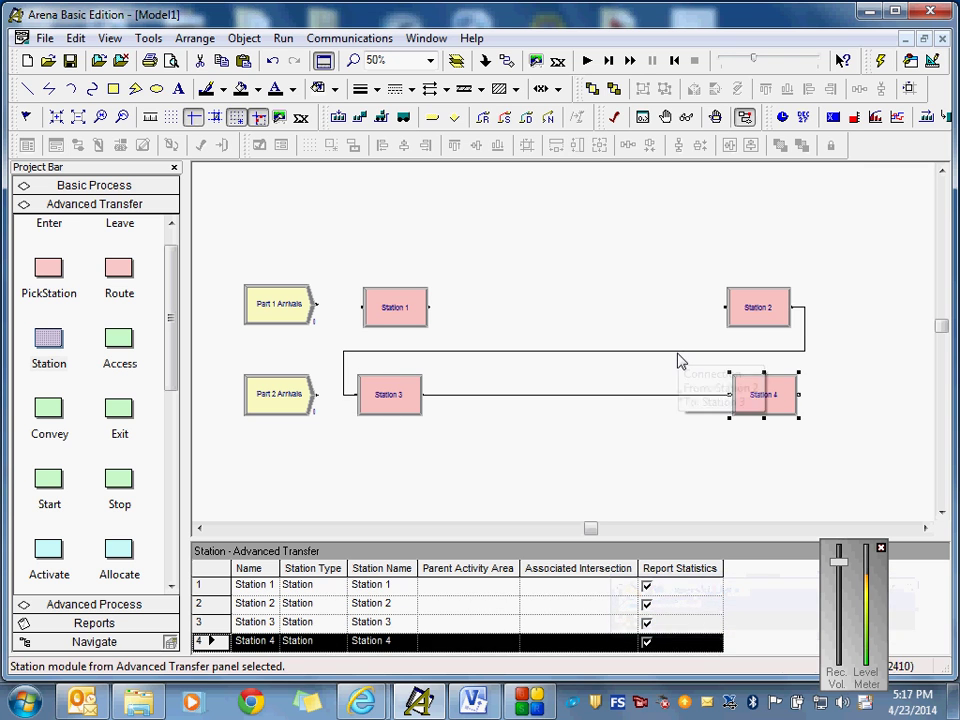
- Delete the connections from Station 2 to Station 3 and from Station 3 to Station 4
click(679, 353)
key(Delete)
click(600, 400)
key(Delete)
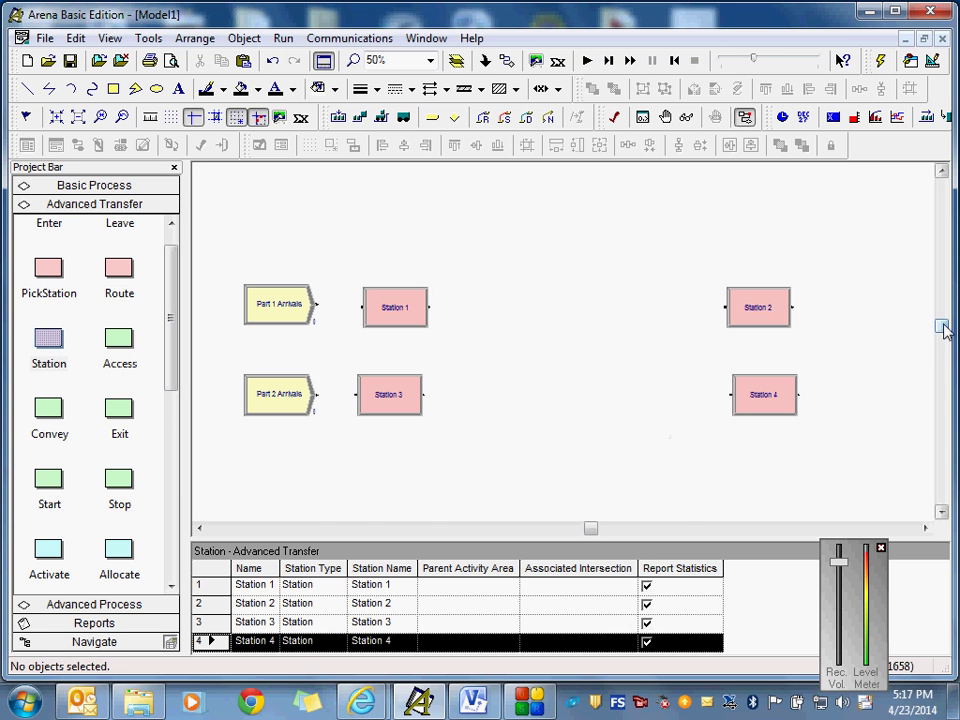
- Place an Access, a Convey and an Exit module in the Part 1 row, between Station 1 and Station 2
drag(942, 326, 943, 356)
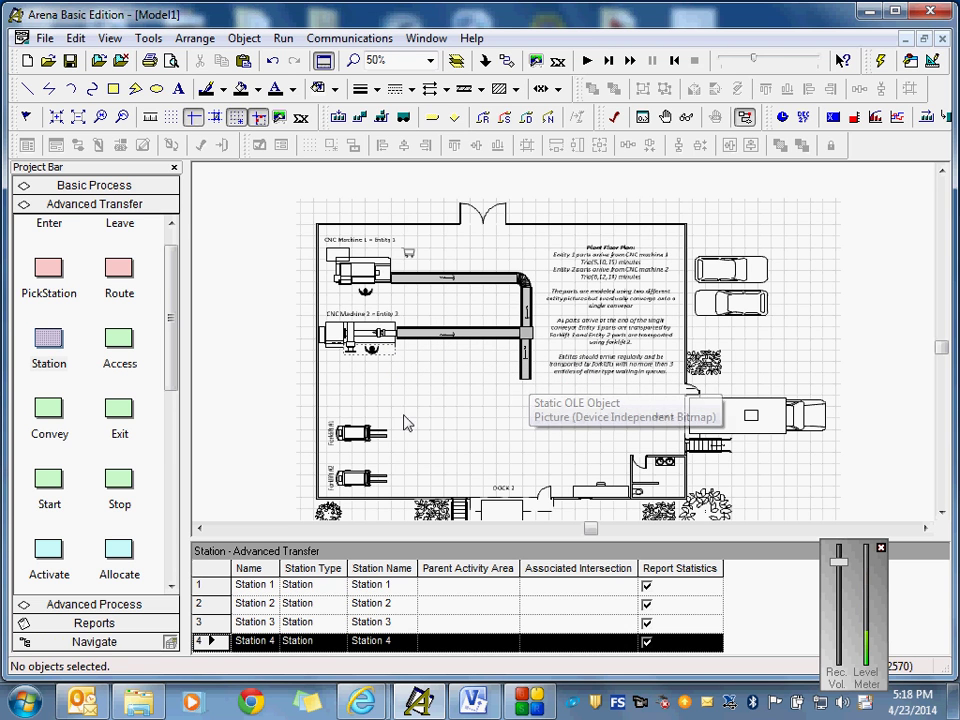
drag(942, 352, 940, 327)
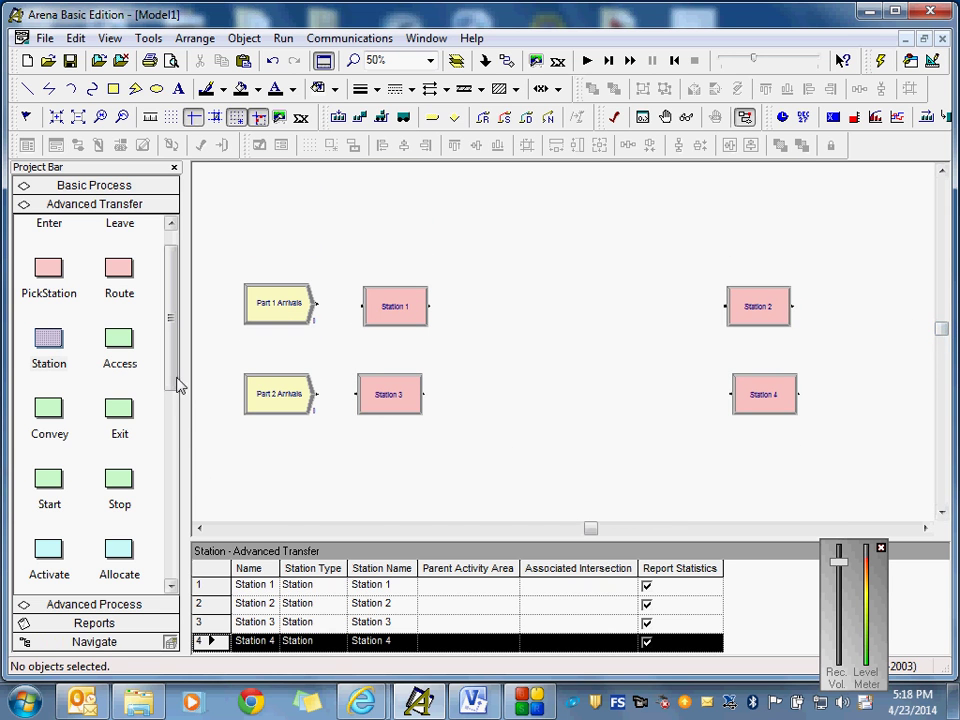
drag(178, 386, 176, 405)
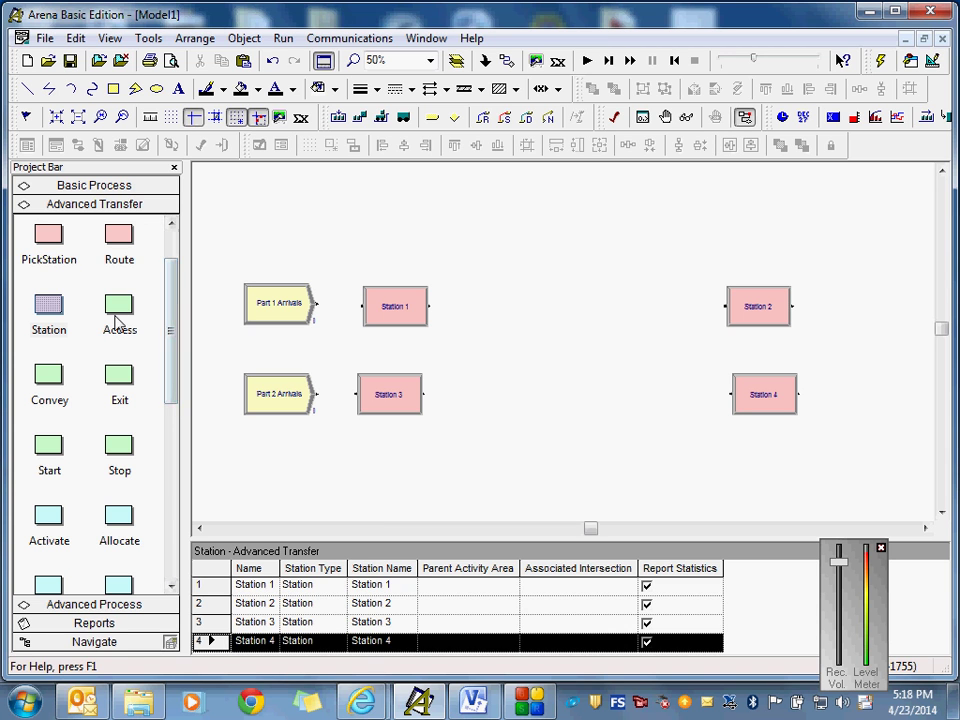
drag(123, 316, 458, 315)
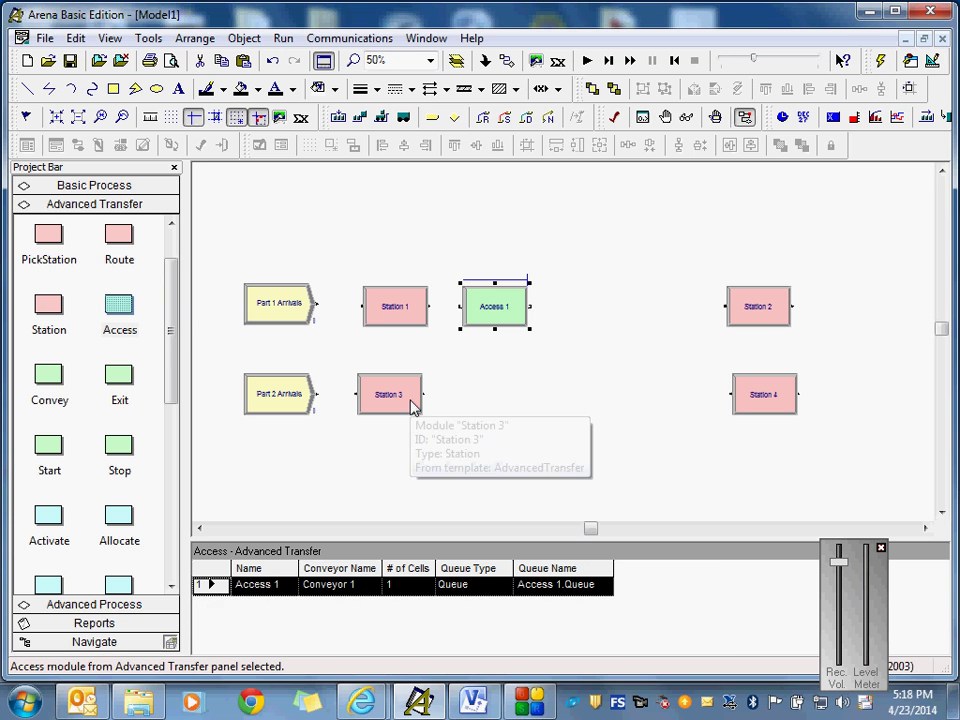
drag(51, 395, 570, 319)
drag(120, 376, 676, 316)
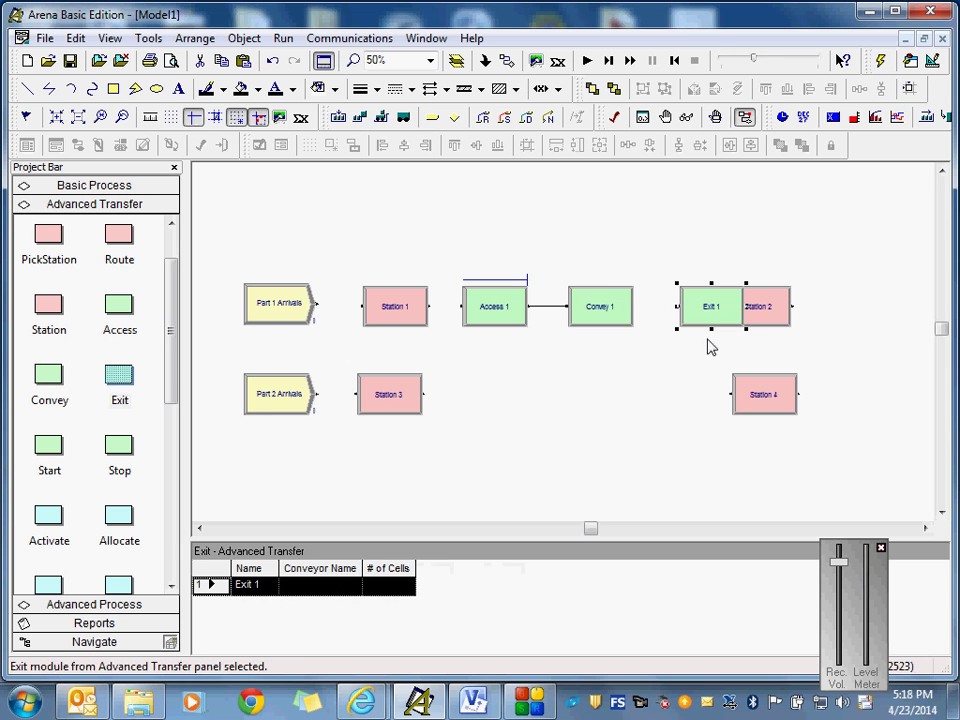
- Move Station 2 and Exit 1 farther right so that they no longer overlap
drag(771, 304, 892, 308)
click(710, 310)
drag(697, 312, 754, 317)
click(676, 373)
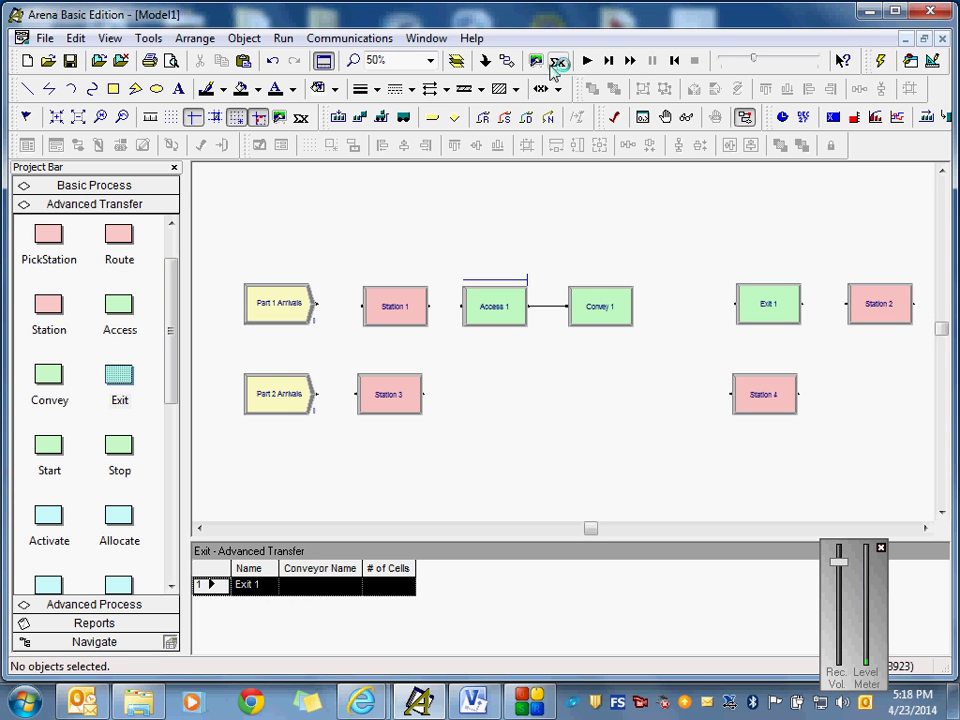
- Connect Part 1 Arrivals to Station 1, Station 1 to Access 1, and Exit 1 to Station 2
click(506, 60)
click(317, 303)
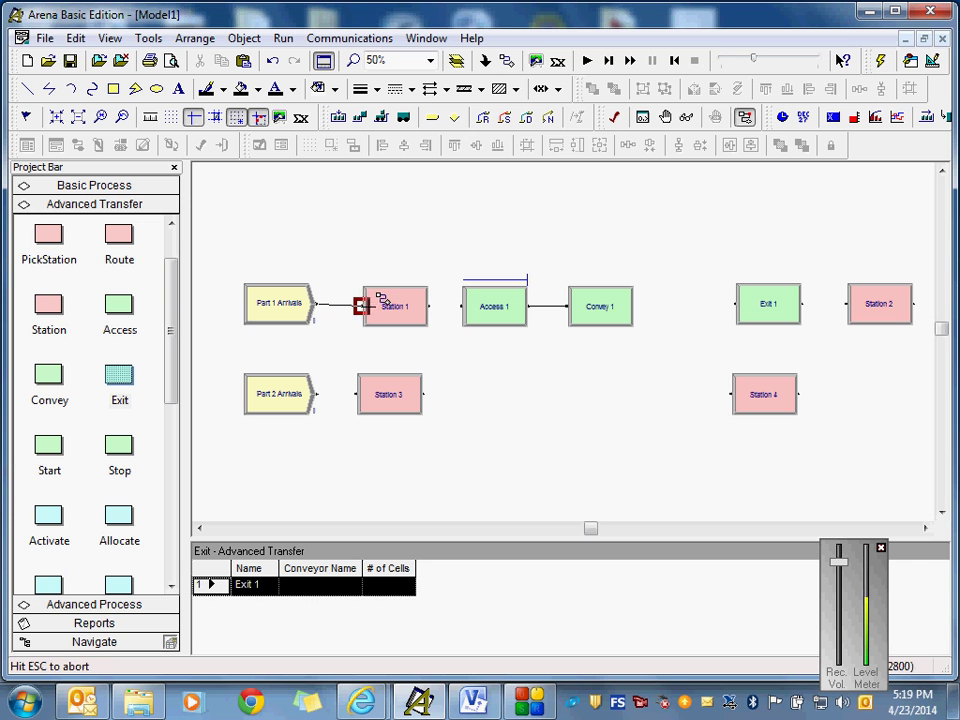
click(362, 305)
click(502, 62)
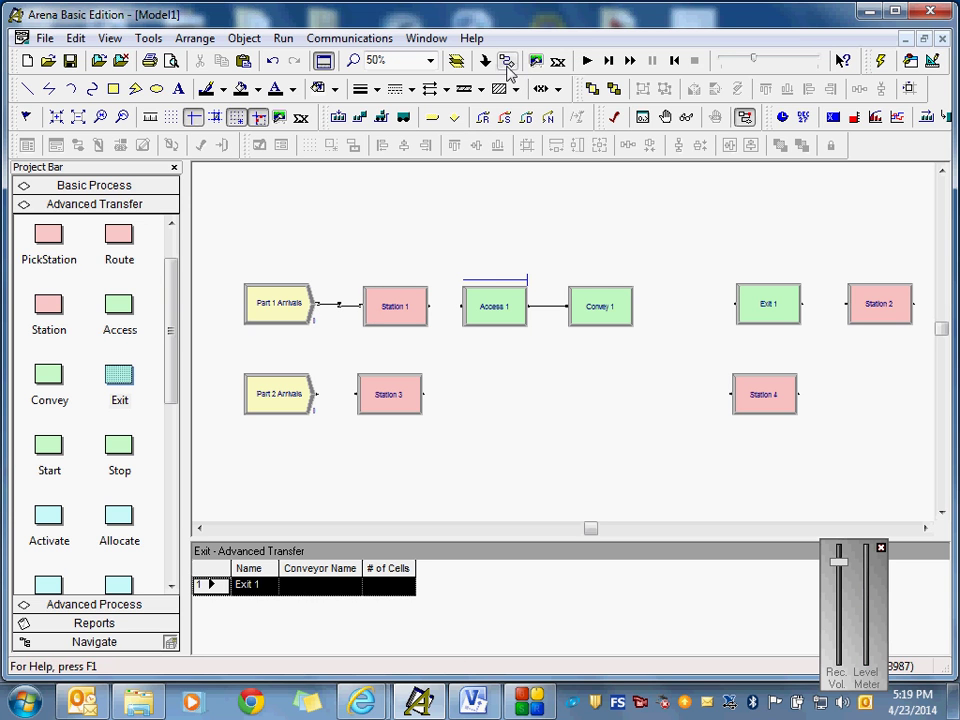
click(429, 306)
click(462, 306)
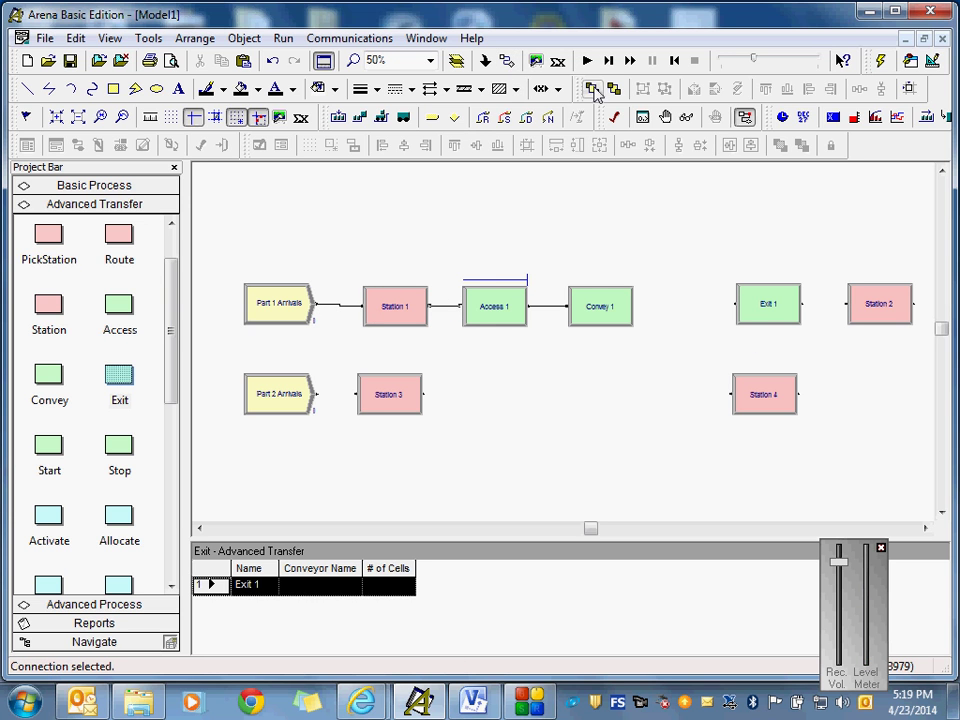
click(506, 60)
click(802, 303)
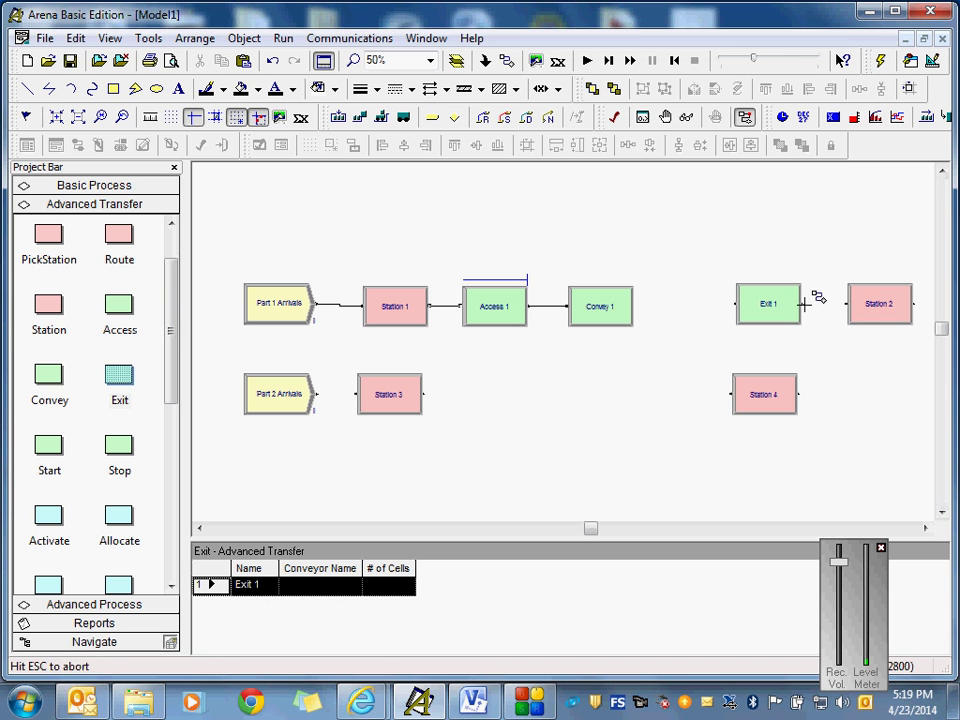
click(848, 304)
click(853, 421)
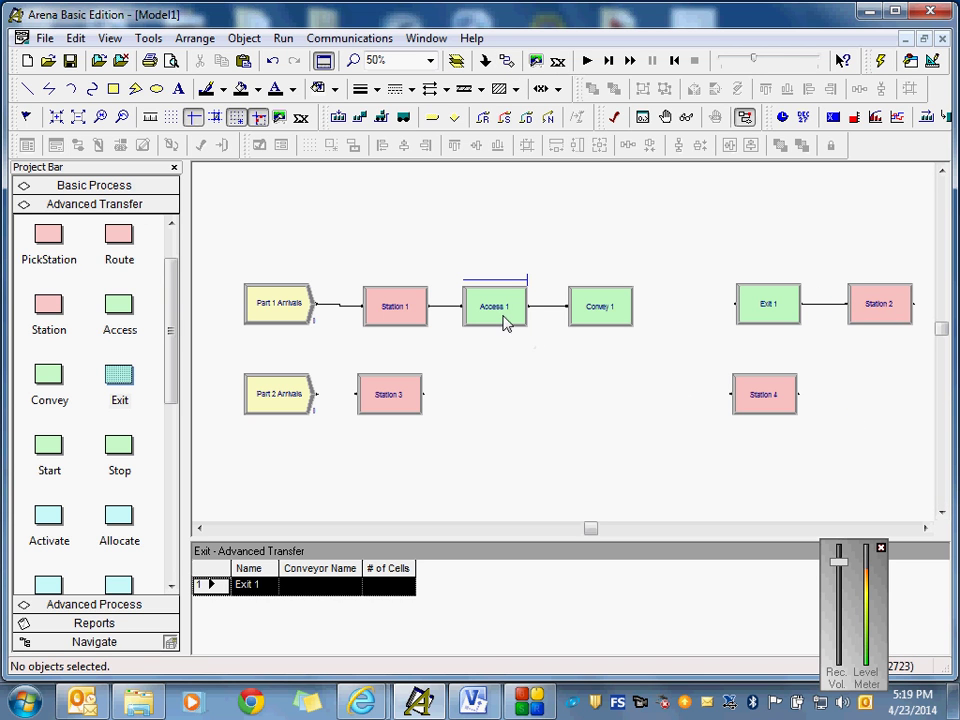
- Set Convey 1 to use Conveyor 1 with Station 2 as its destination station
double_click(607, 318)
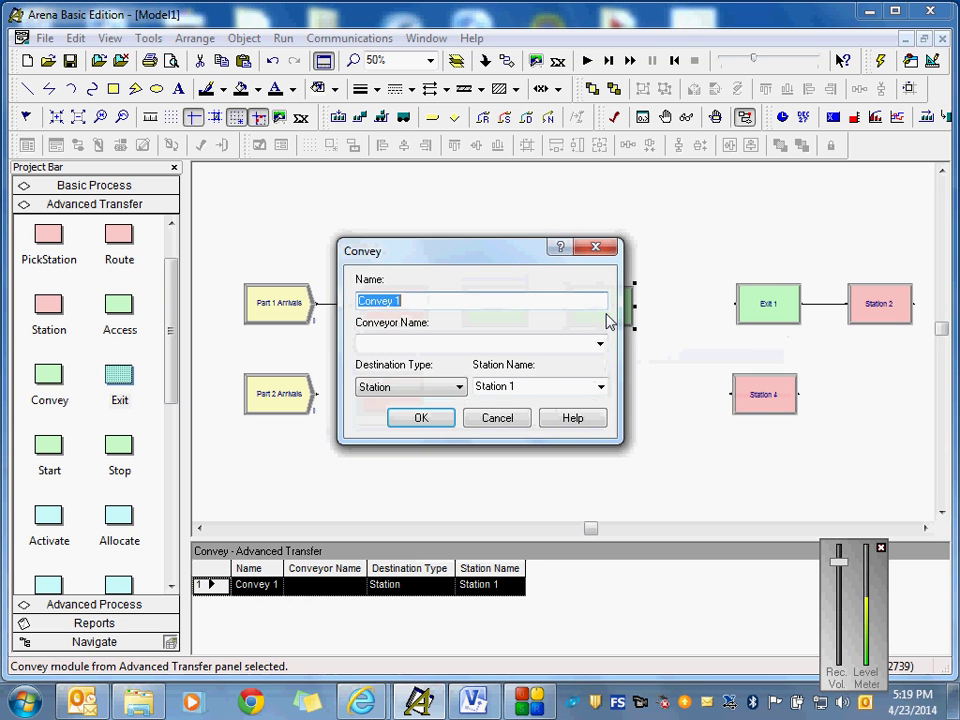
click(411, 300)
click(437, 339)
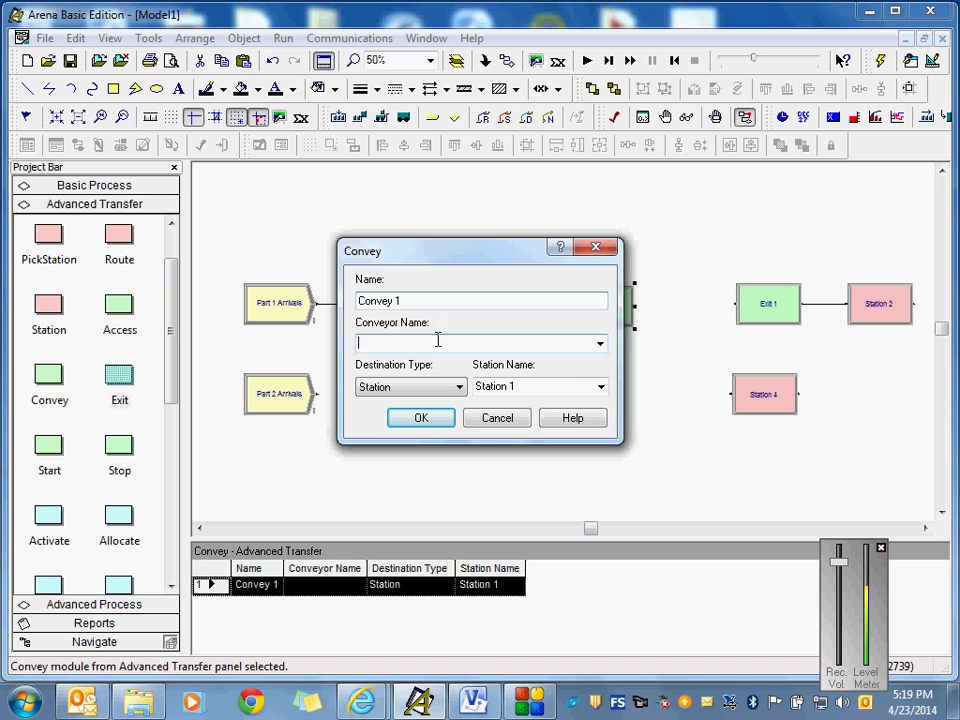
click(600, 344)
click(600, 344)
click(600, 344)
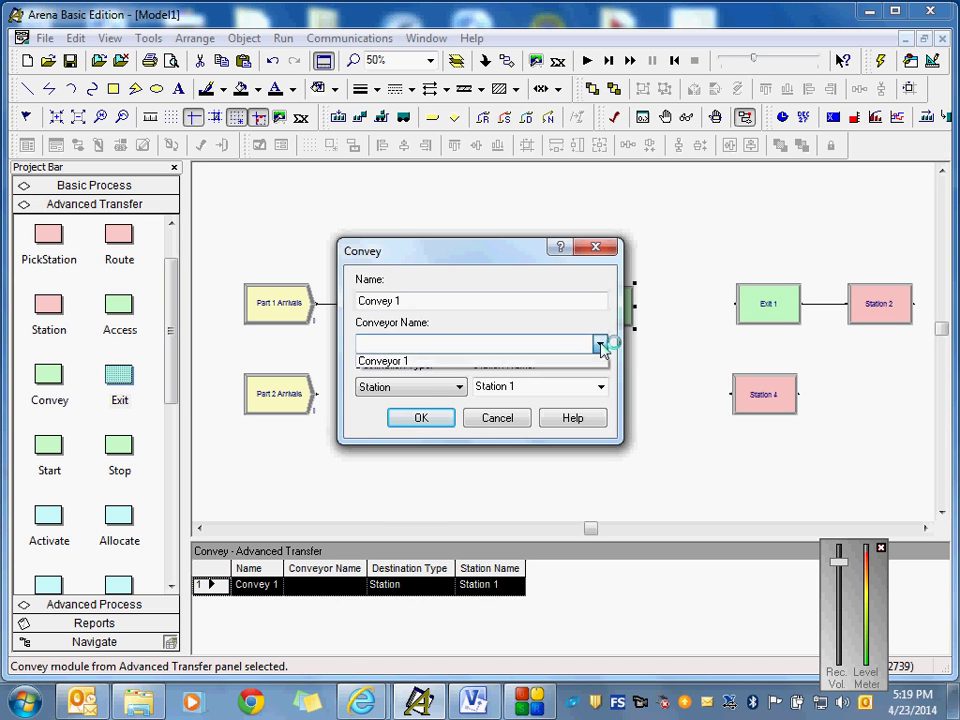
click(414, 362)
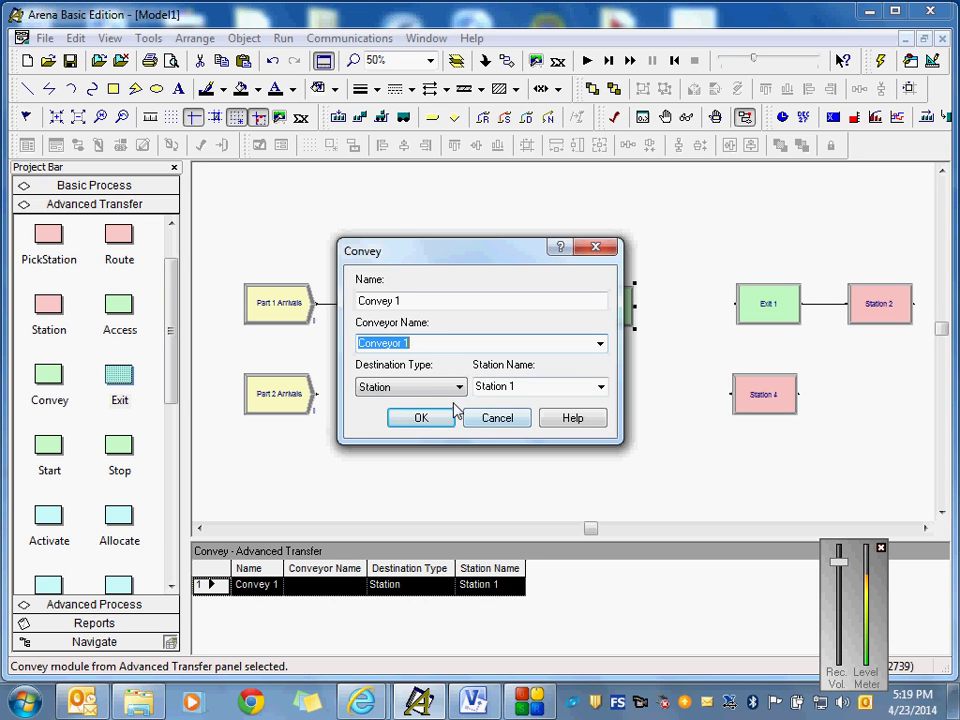
click(599, 389)
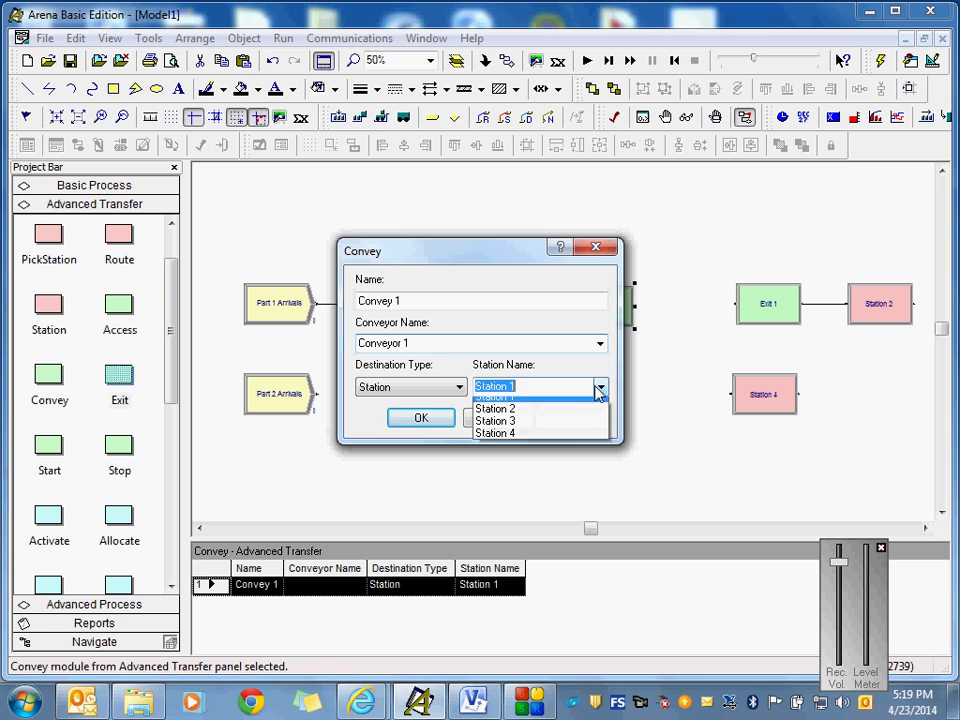
click(553, 416)
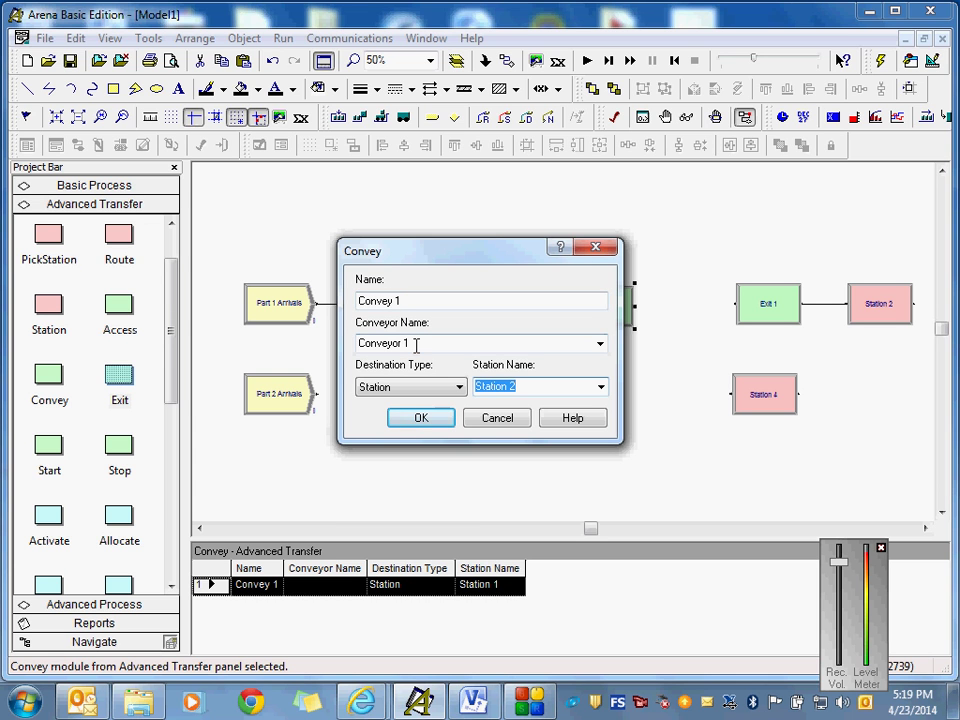
click(436, 423)
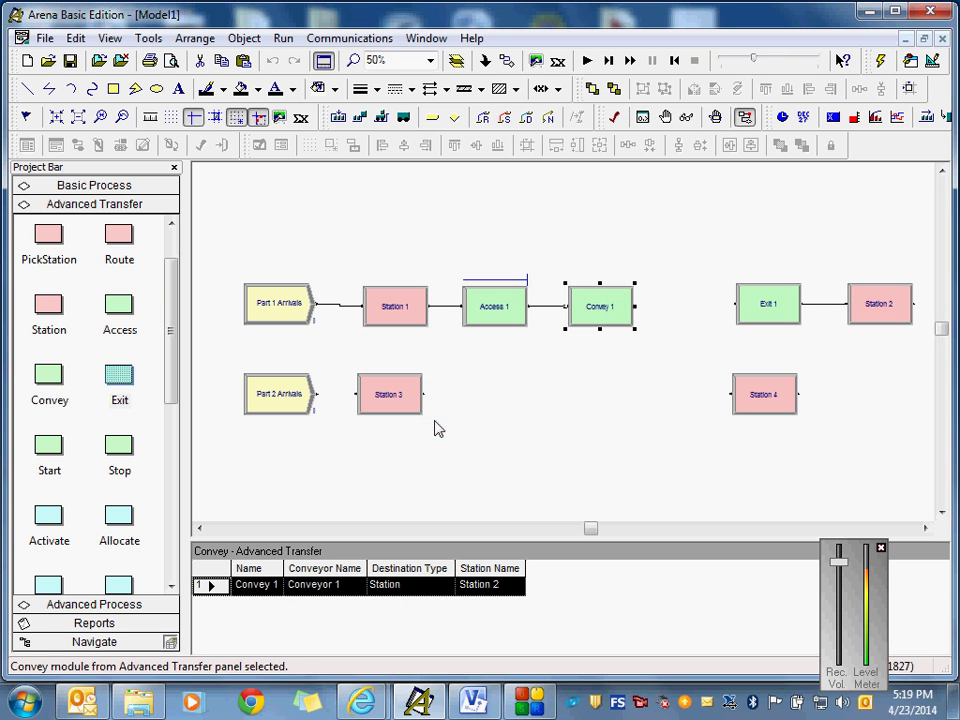
- Review the conveyor name, number of cells and queue settings of Access 1
double_click(497, 323)
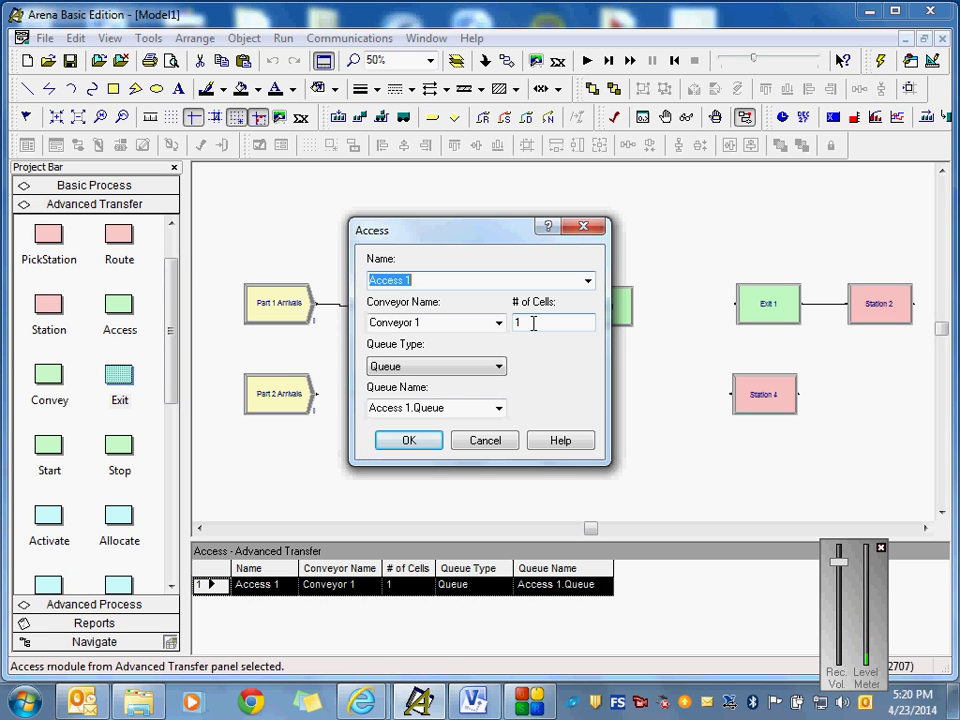
click(433, 443)
click(521, 467)
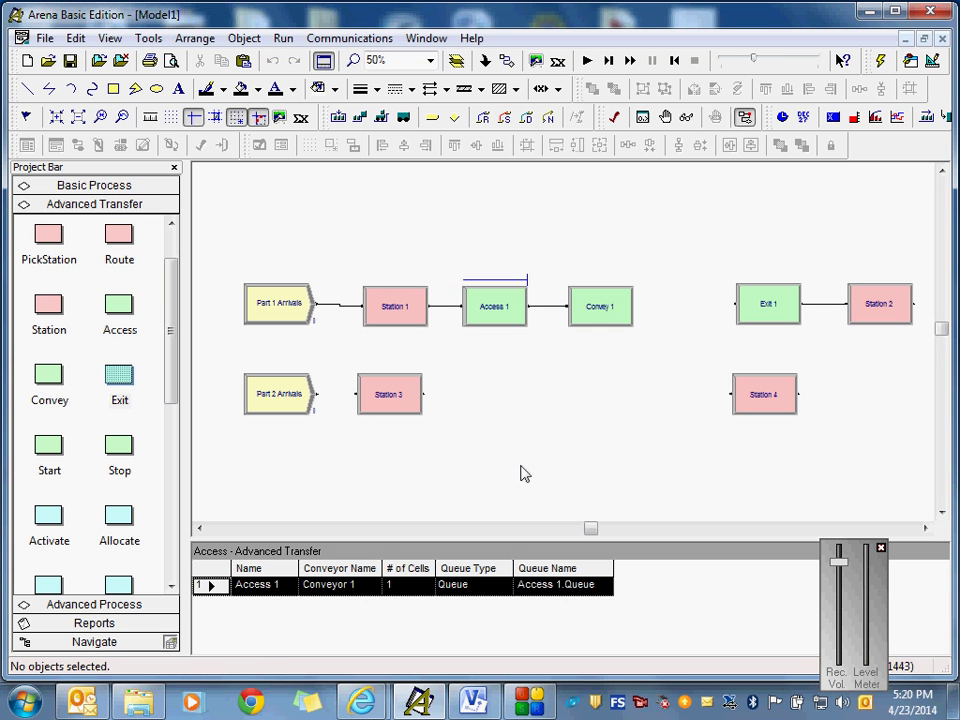
- Place an Access, a Convey and an Exit module in the Part 2 row, between Station 3 and Station 4
drag(939, 332, 943, 340)
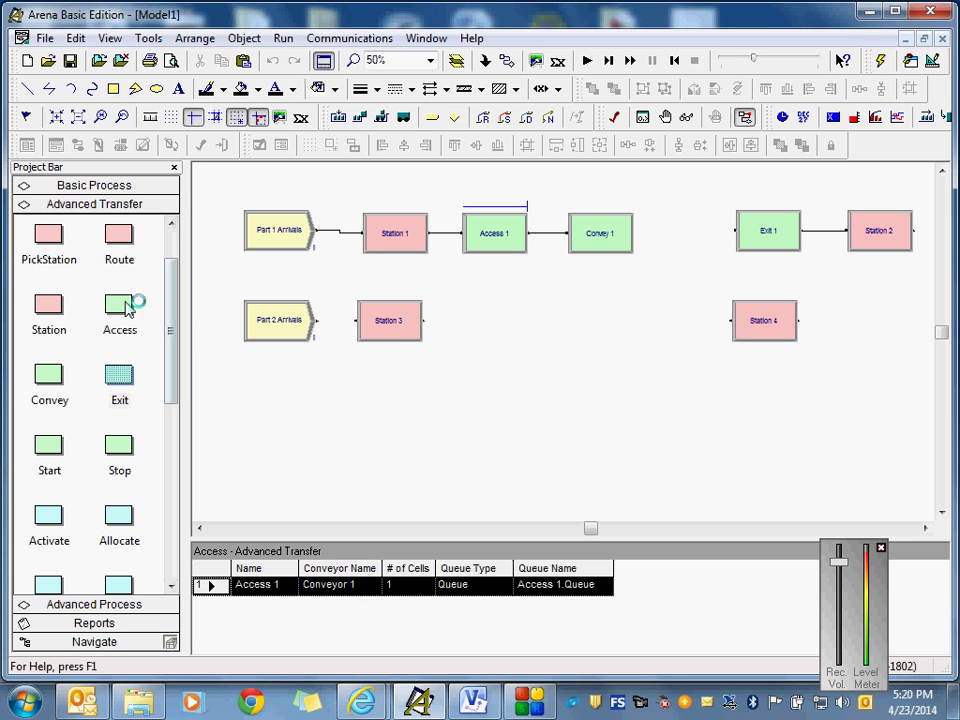
drag(127, 310, 462, 328)
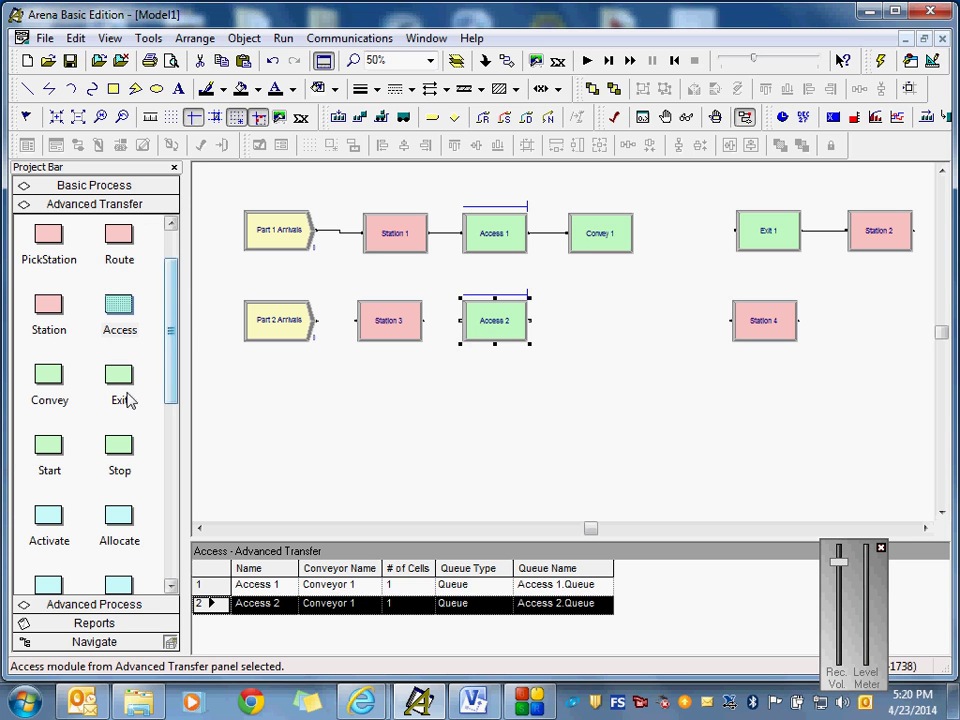
drag(58, 370, 569, 325)
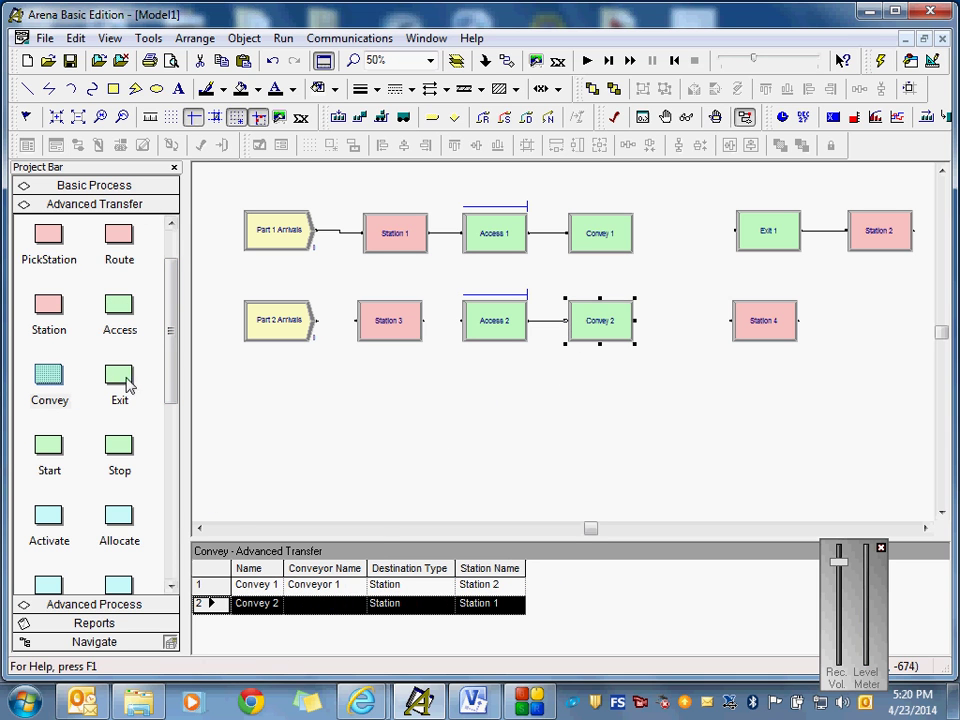
drag(128, 386, 712, 398)
drag(752, 326, 882, 321)
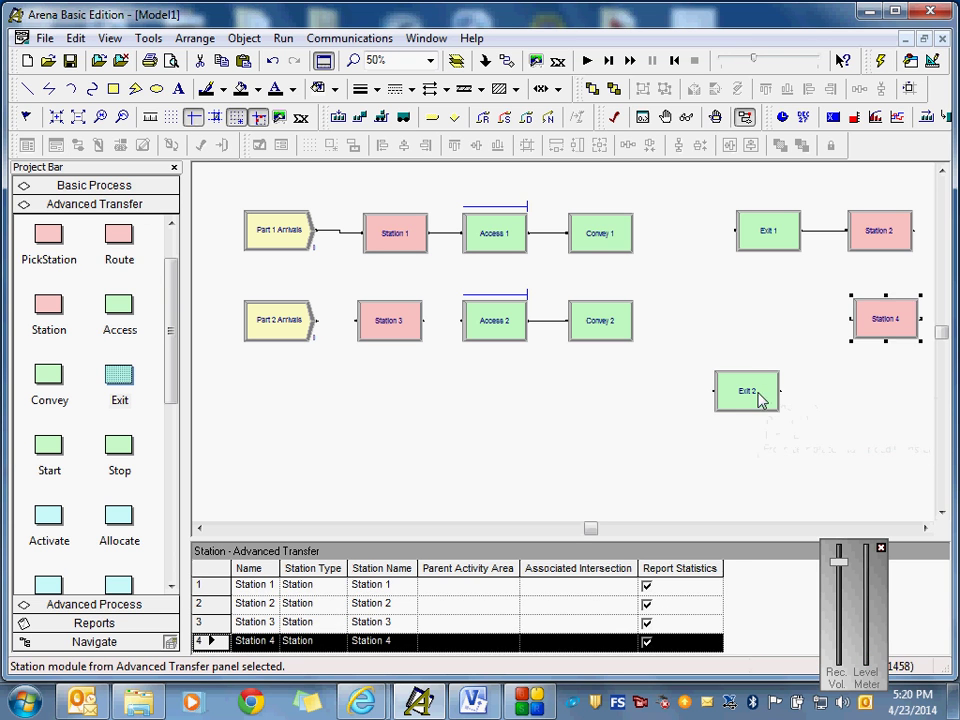
drag(761, 396, 785, 334)
click(791, 398)
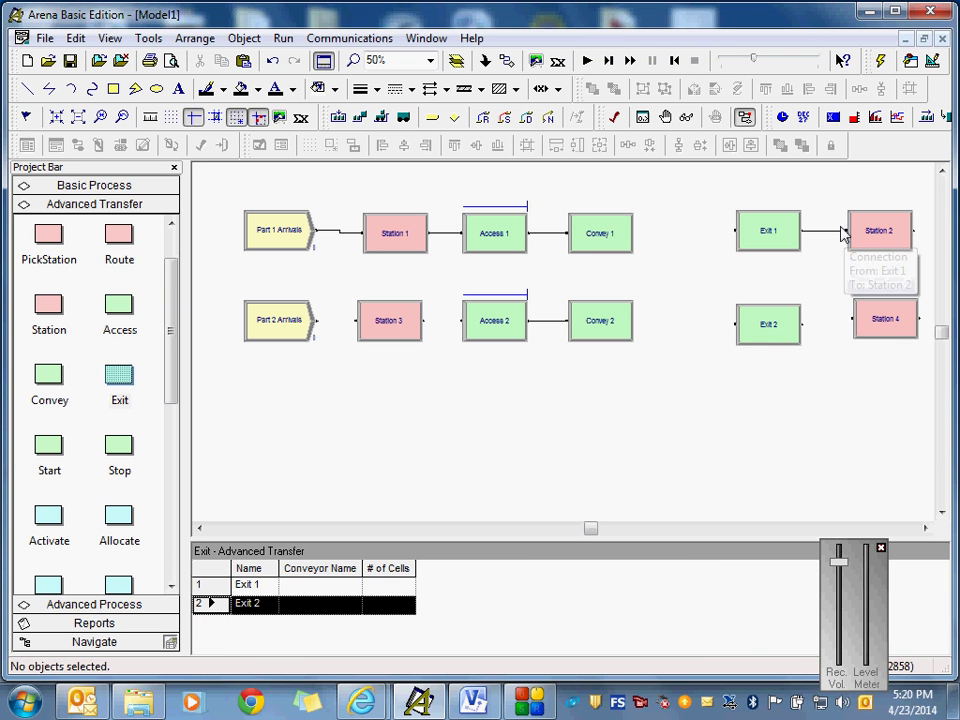
- Delete the connection from Exit 1 to Station 2 and swap the two modules so Station 2 comes before Exit 1
click(840, 236)
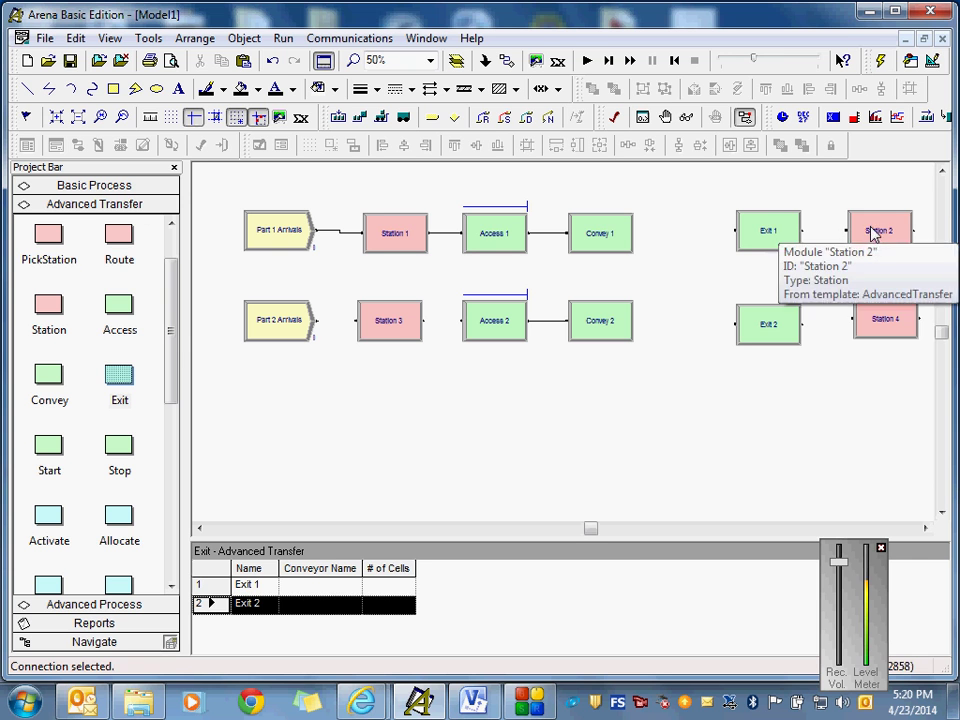
mouse_move(860, 232)
mouse_down()
mouse_move(744, 287)
mouse_move(770, 258)
mouse_move(868, 240)
mouse_up()
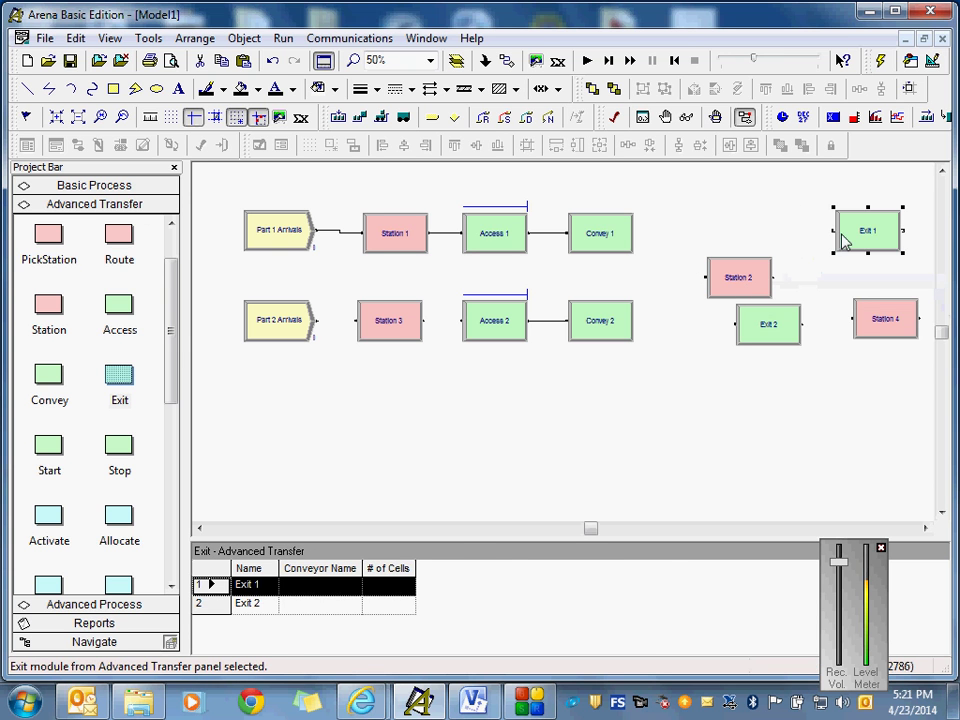
drag(761, 279, 797, 235)
- Swap Station 4 and Exit 2 so Station 4 comes first, aligned below Station 2 and Exit 1
drag(787, 328, 868, 354)
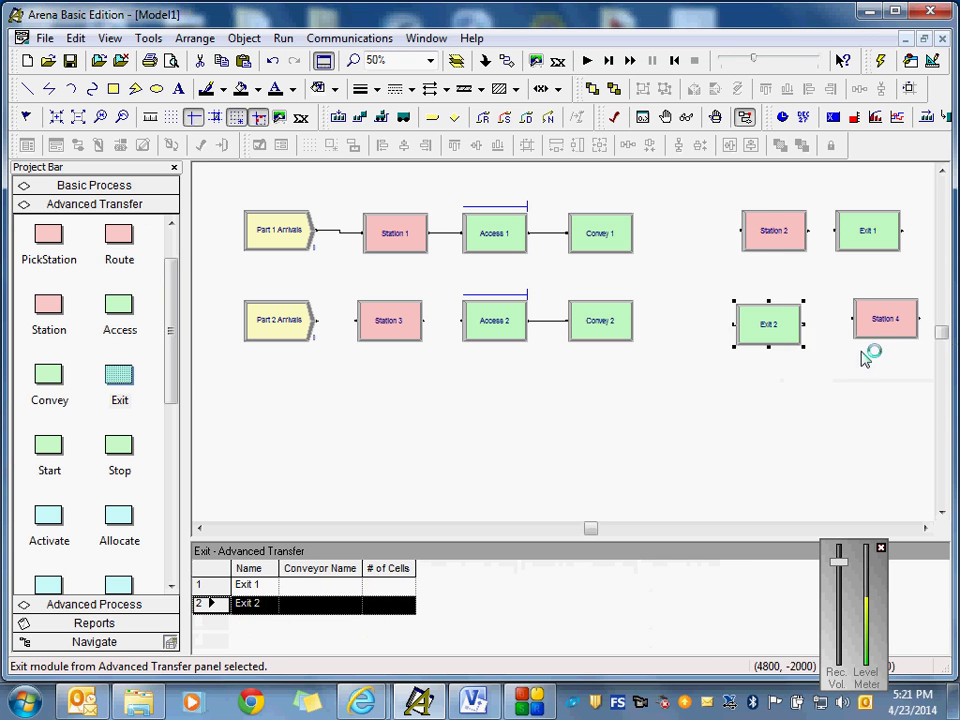
drag(906, 321, 790, 320)
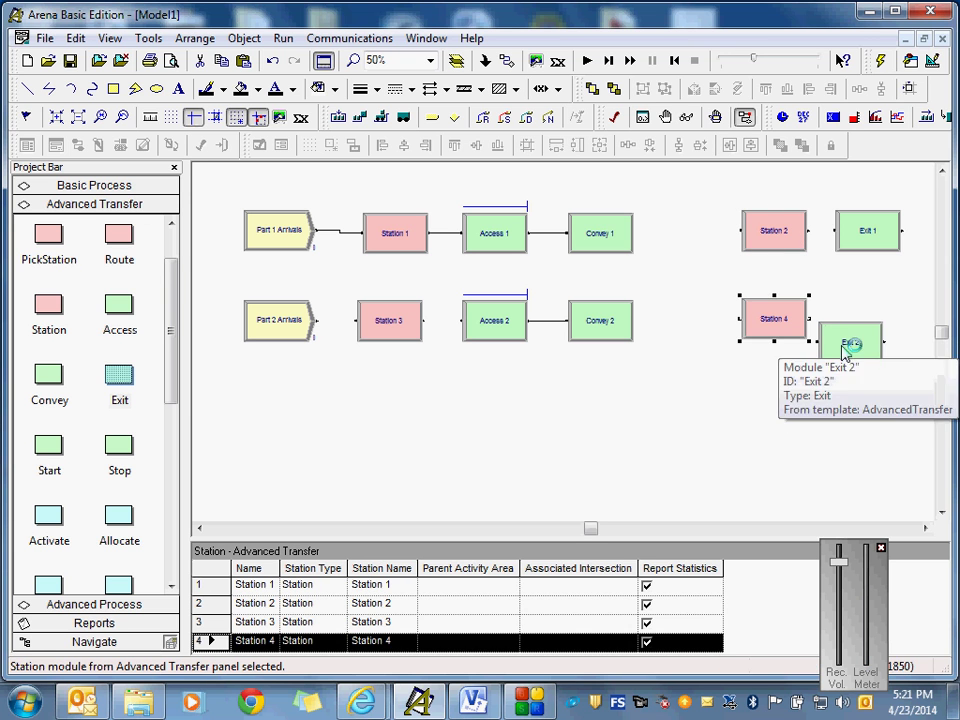
click(858, 342)
drag(860, 335, 878, 311)
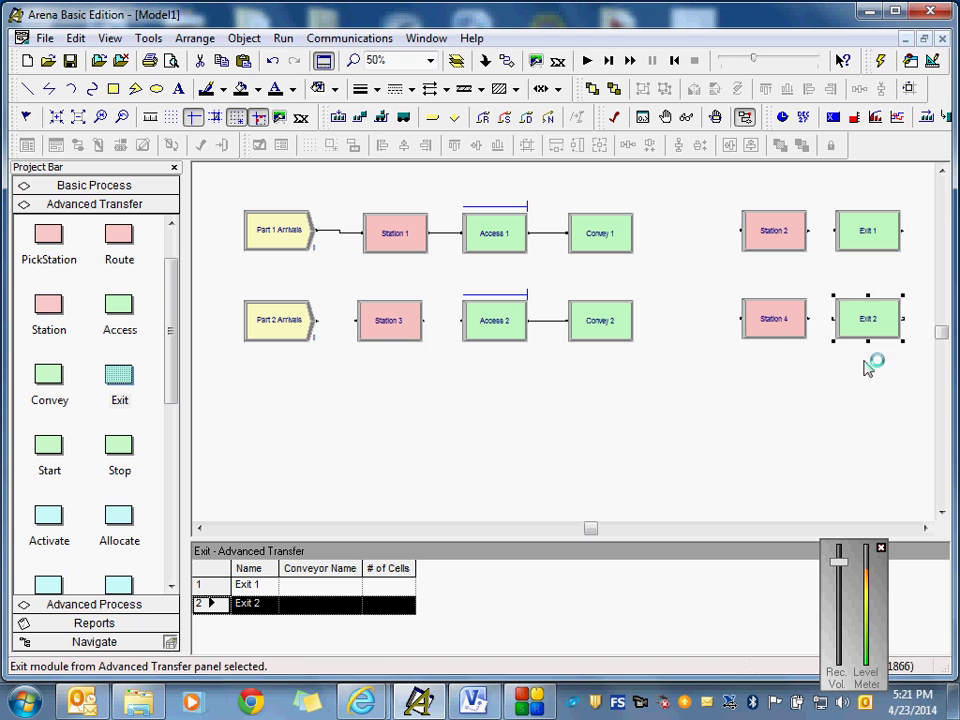
click(861, 401)
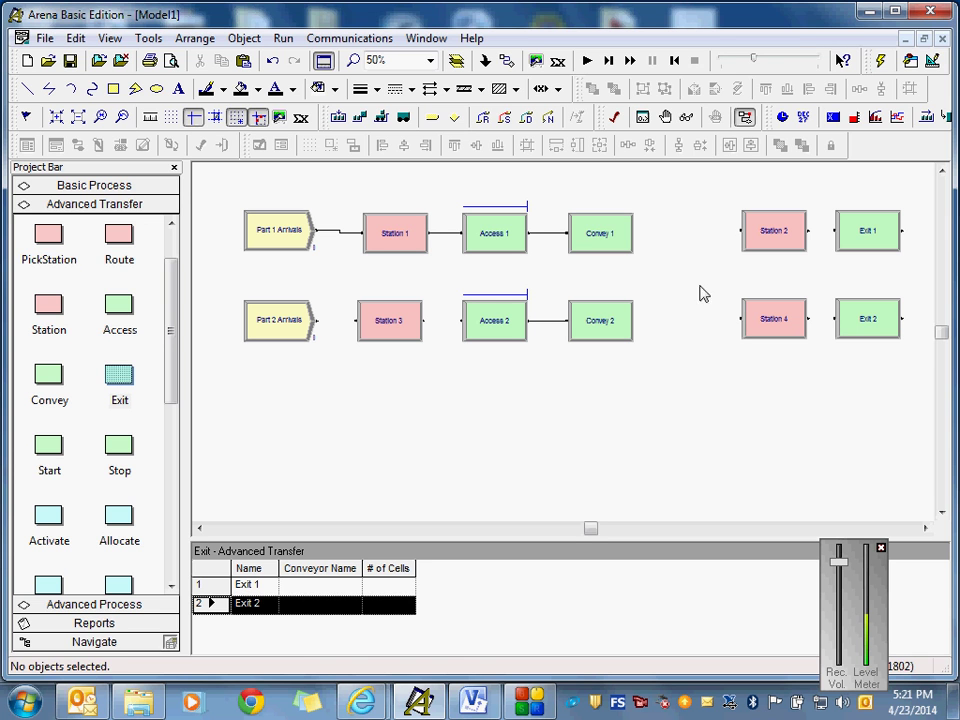
- Connect Station 2 to Exit 1 and Station 4 to Exit 2
click(511, 63)
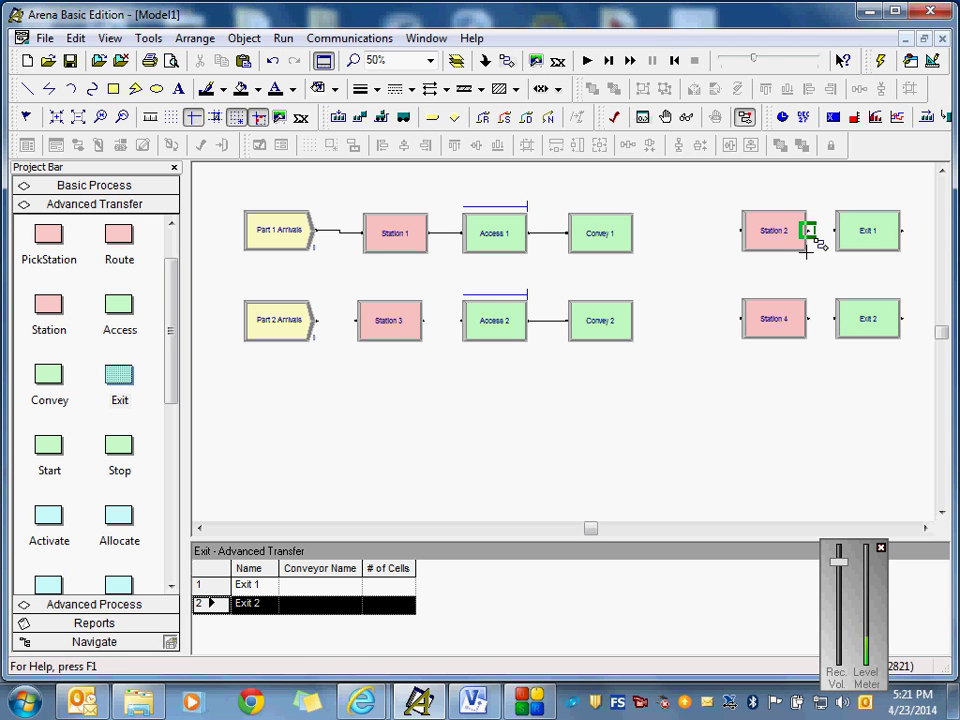
click(808, 231)
click(836, 231)
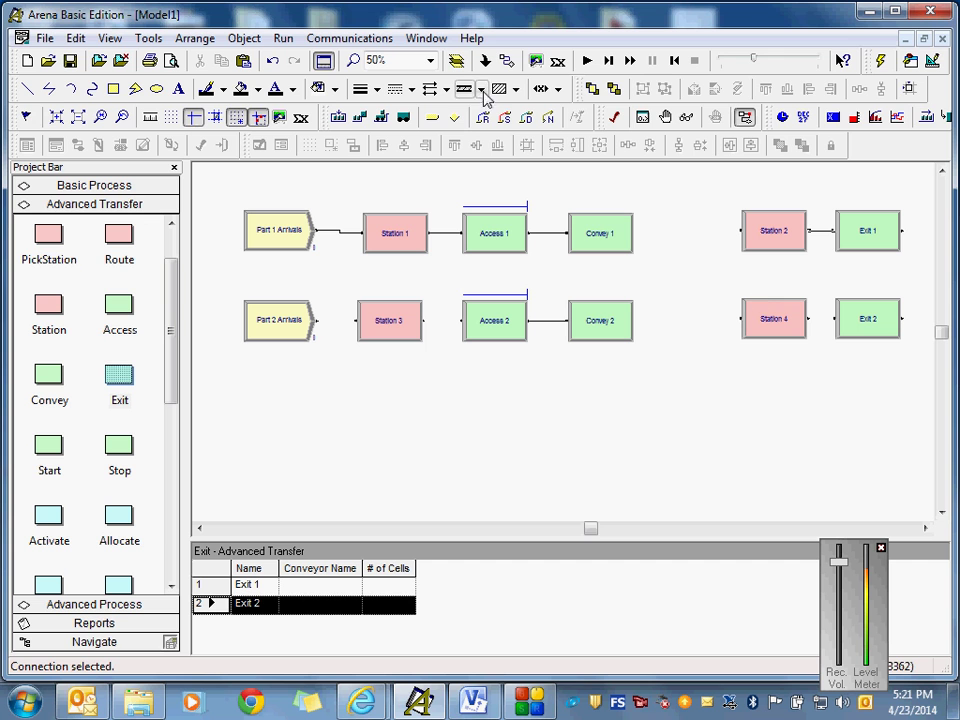
click(507, 61)
click(808, 318)
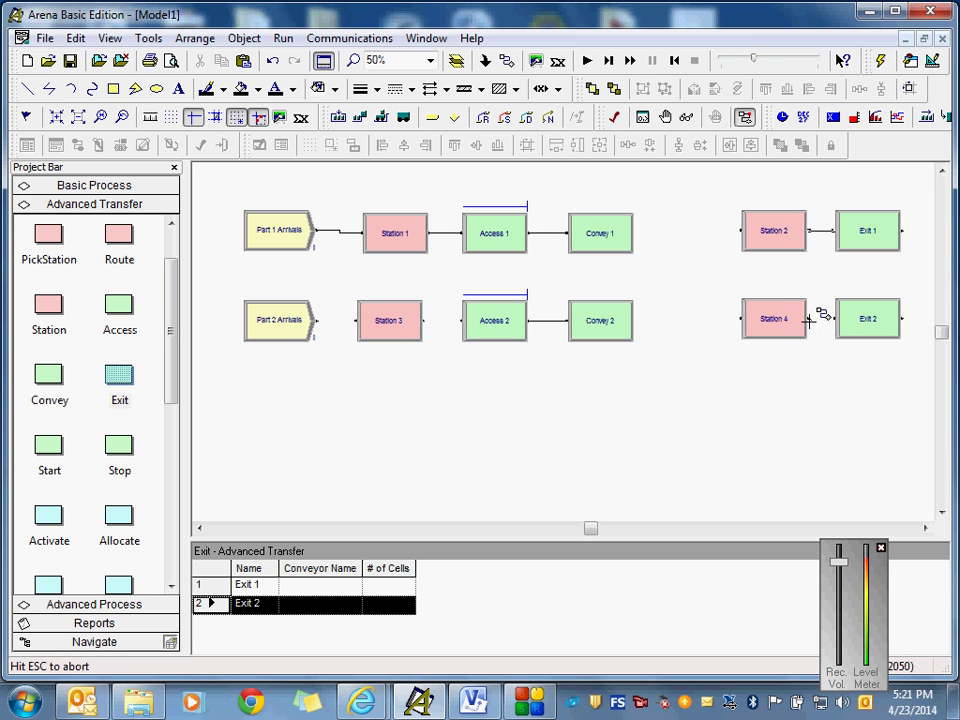
click(837, 318)
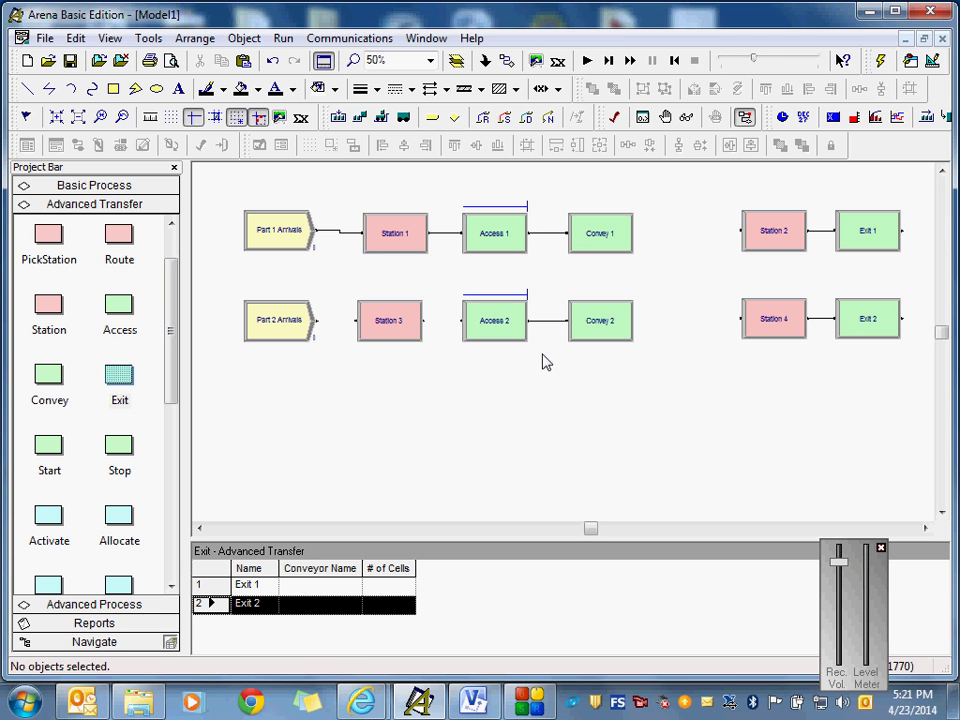
double_click(508, 334)
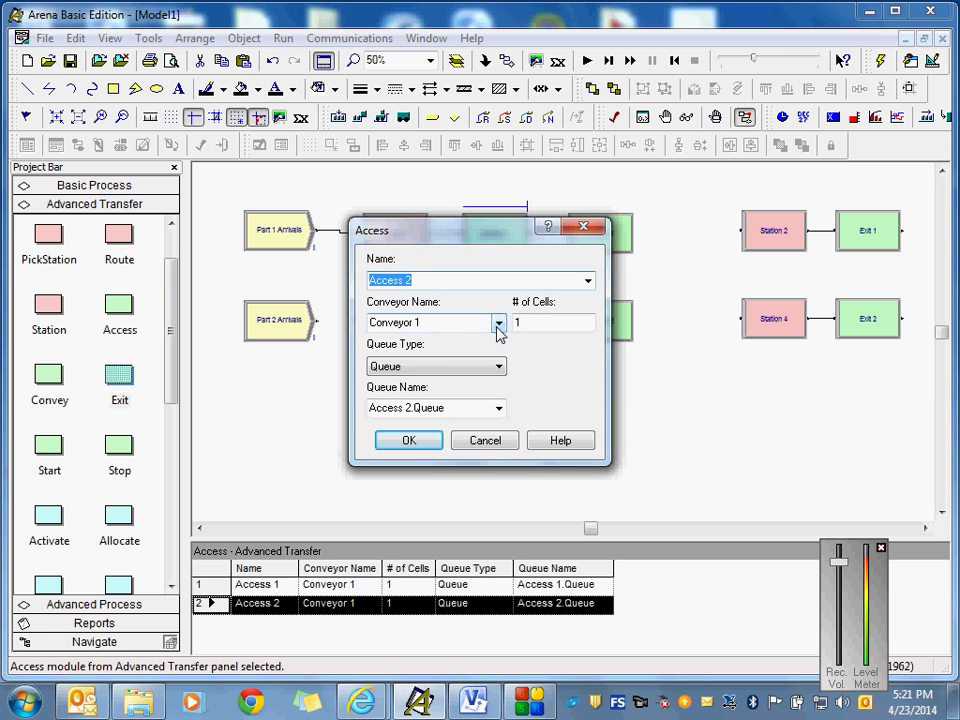
click(498, 330)
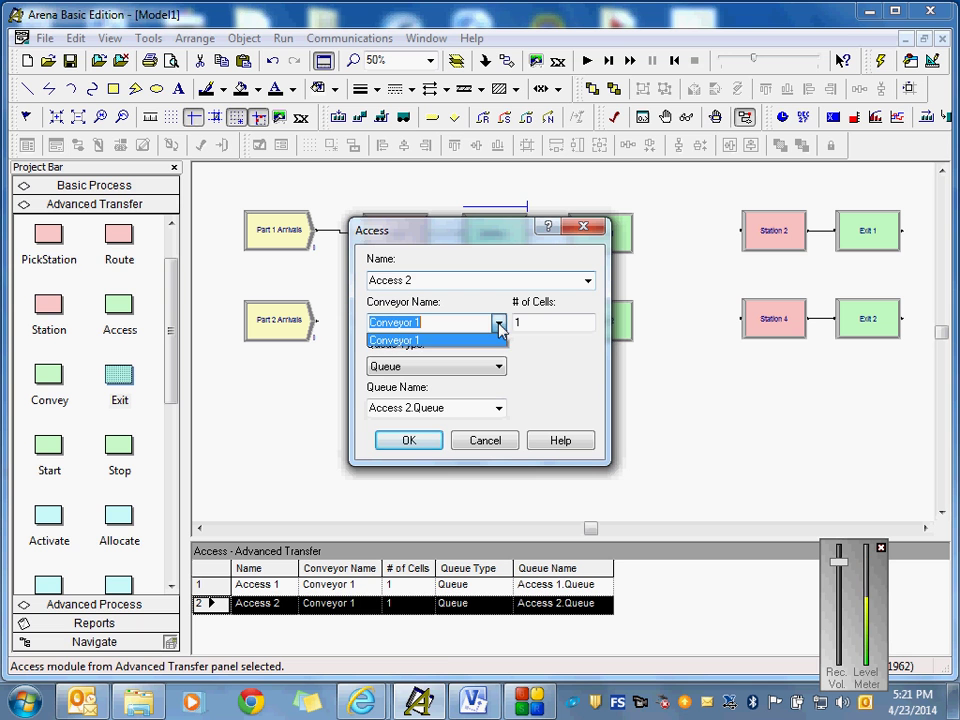
click(455, 322)
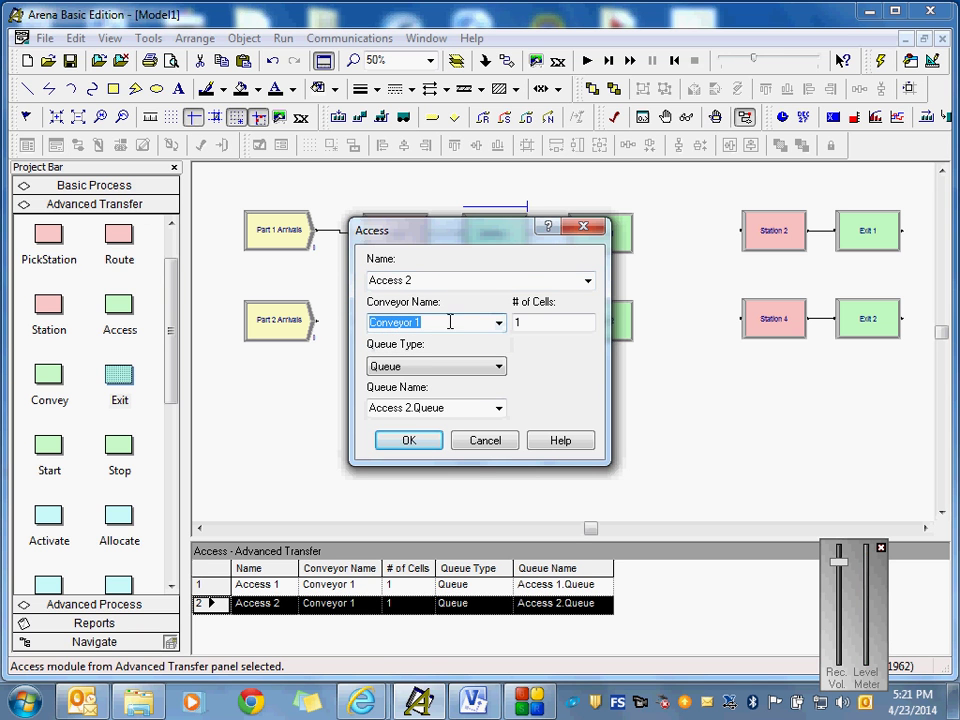
click(485, 440)
click(600, 325)
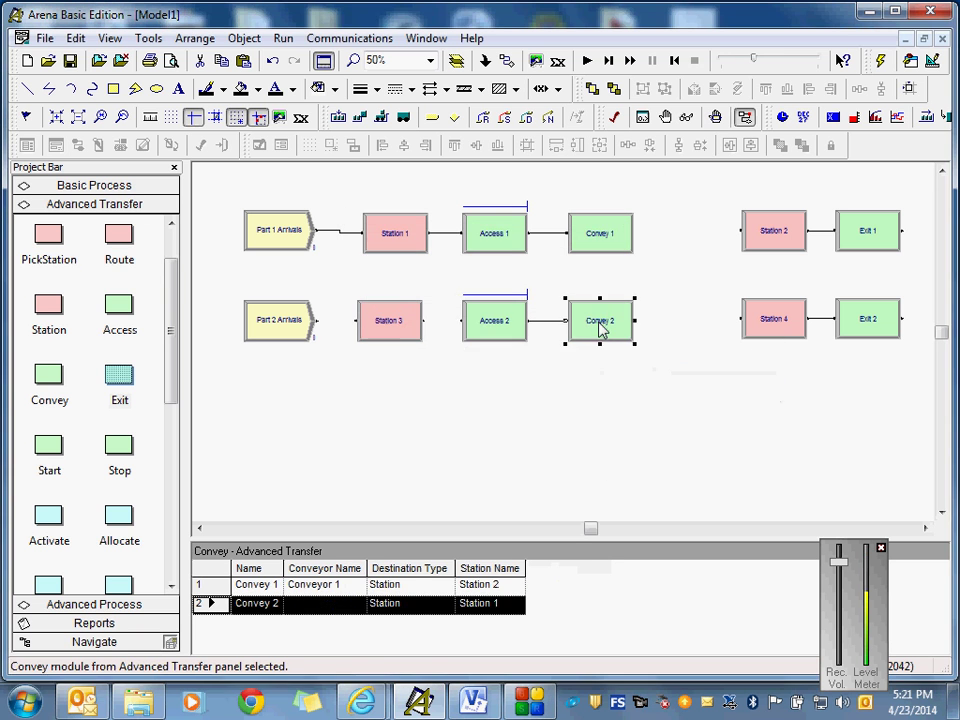
double_click(600, 328)
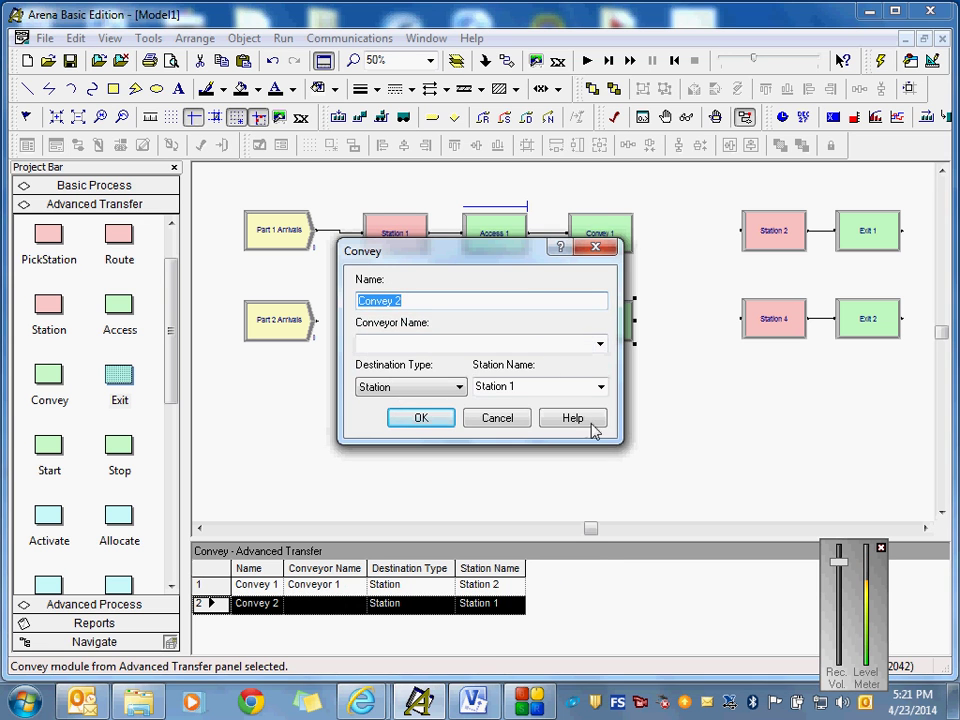
click(497, 418)
click(593, 456)
- Set Convey 2 to use Conveyor 2 with Station 4 as its destination station
click(597, 333)
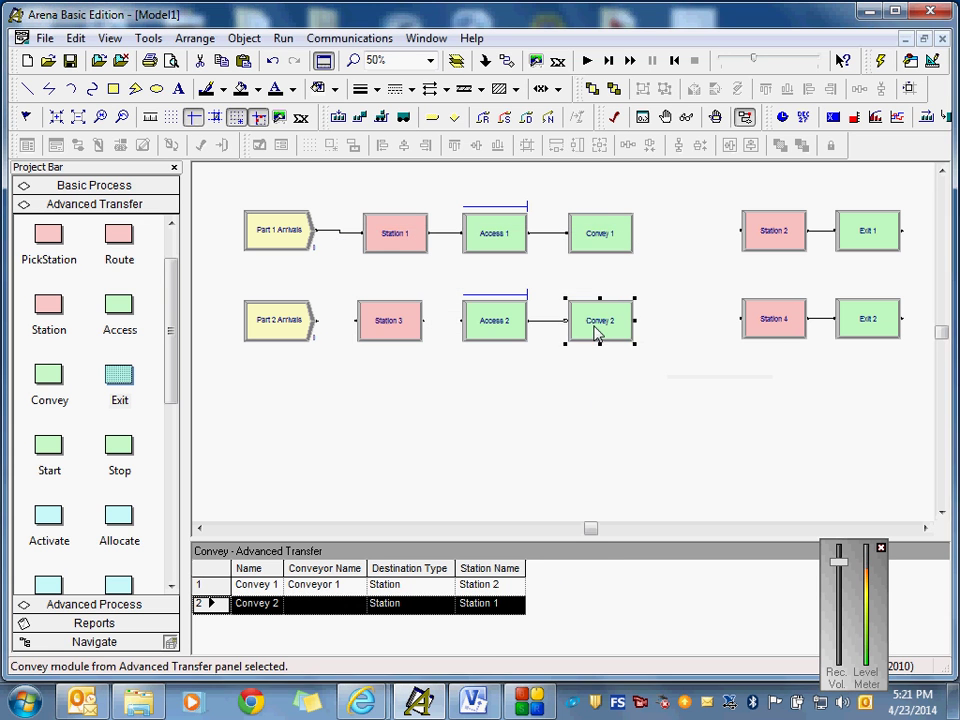
double_click(597, 333)
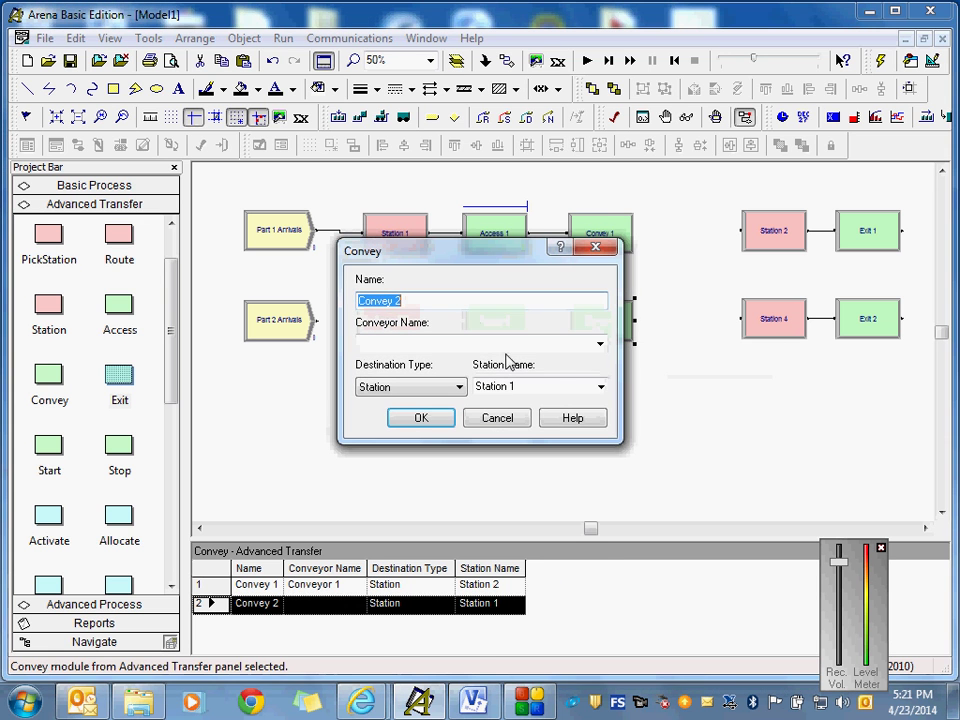
click(600, 344)
click(536, 340)
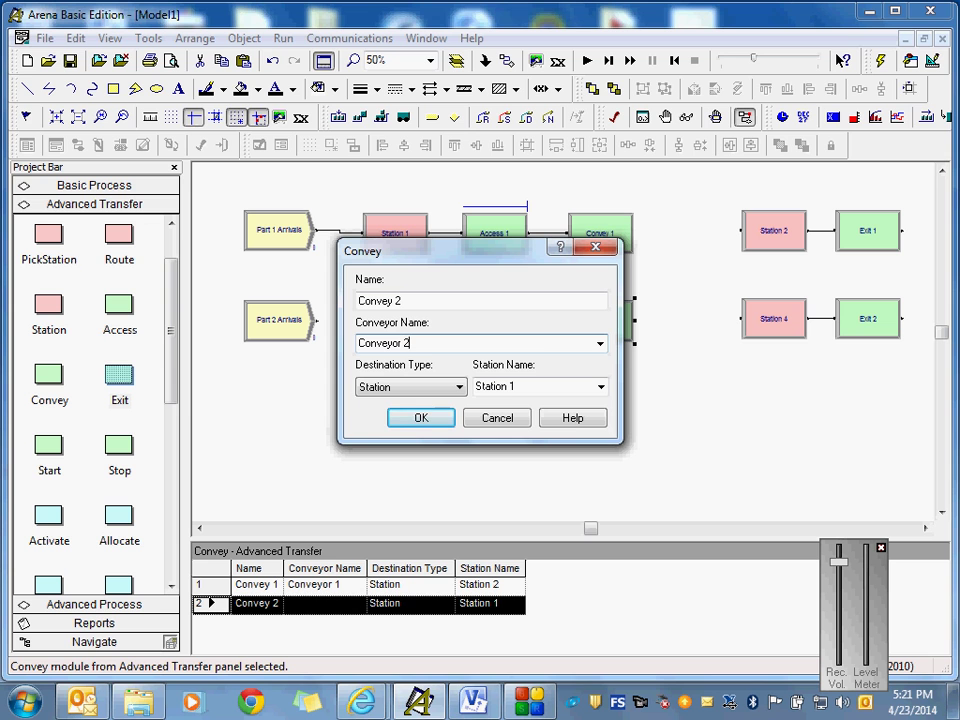
click(600, 343)
click(601, 344)
click(602, 392)
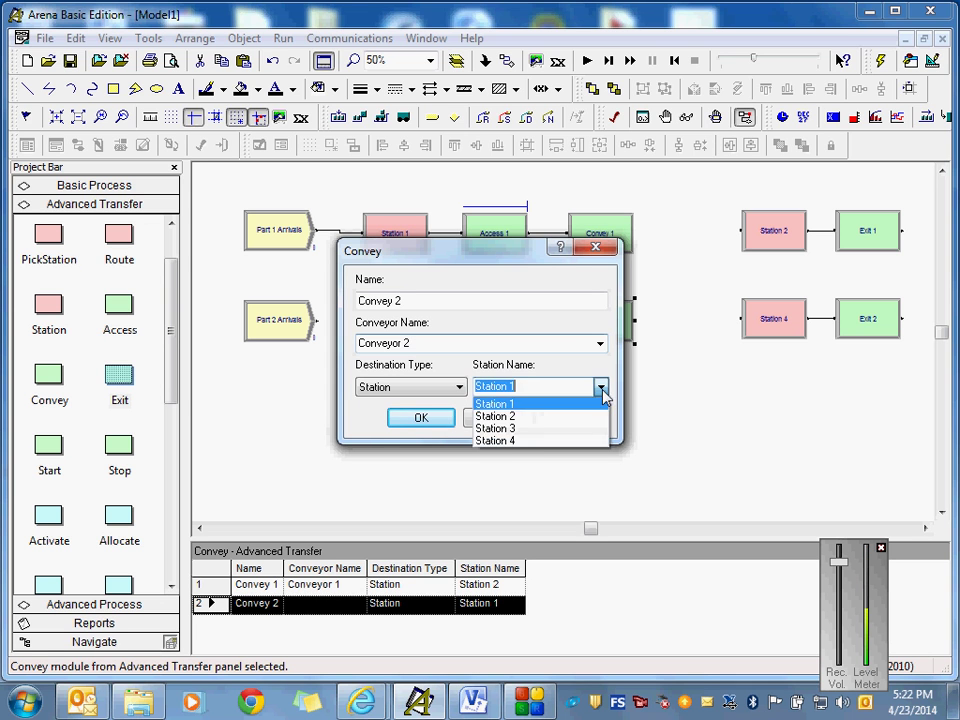
click(528, 440)
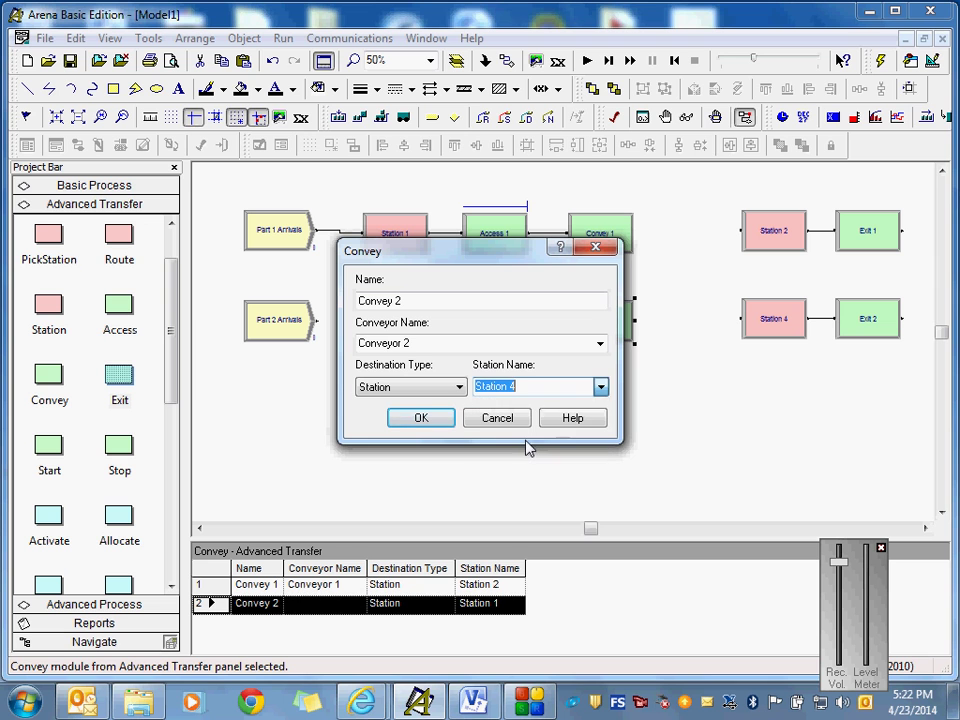
click(420, 419)
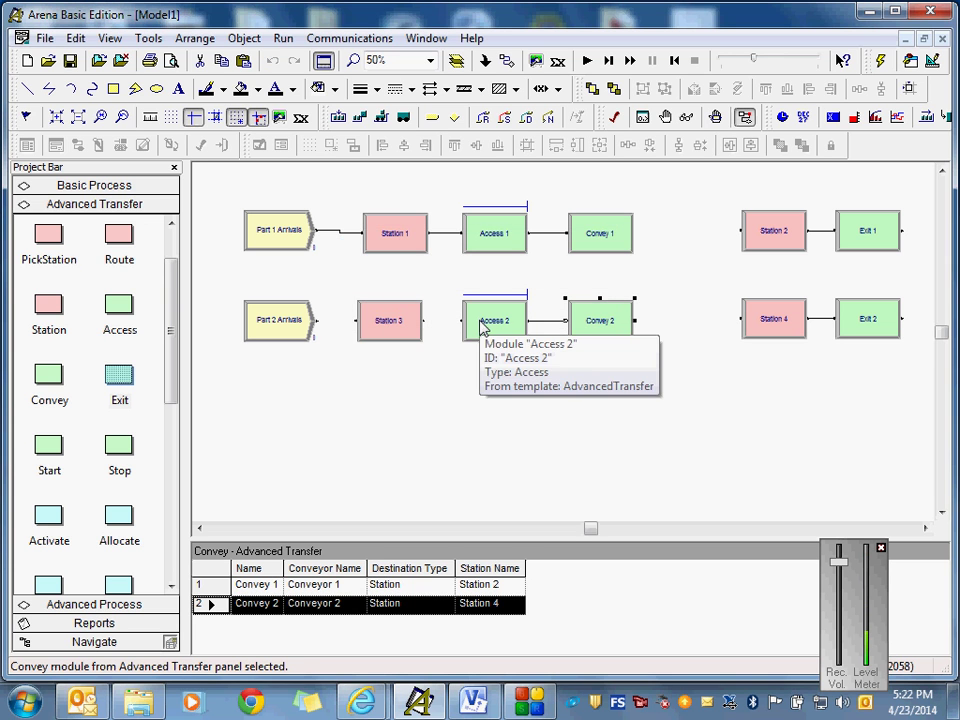
- Set the Access 2 module to use Conveyor 2
double_click(481, 327)
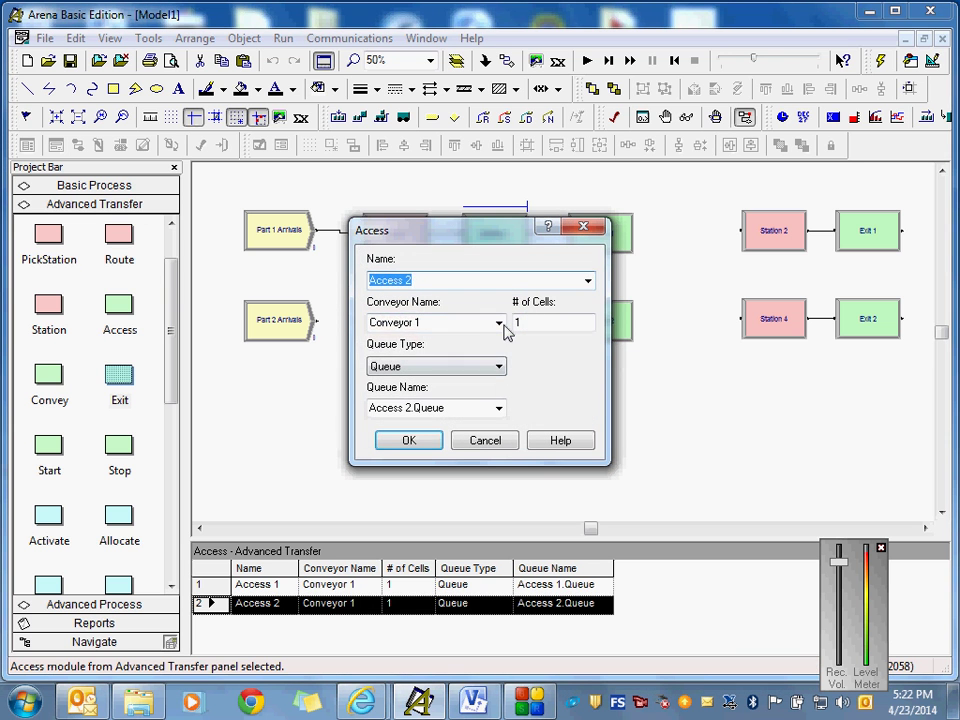
click(499, 324)
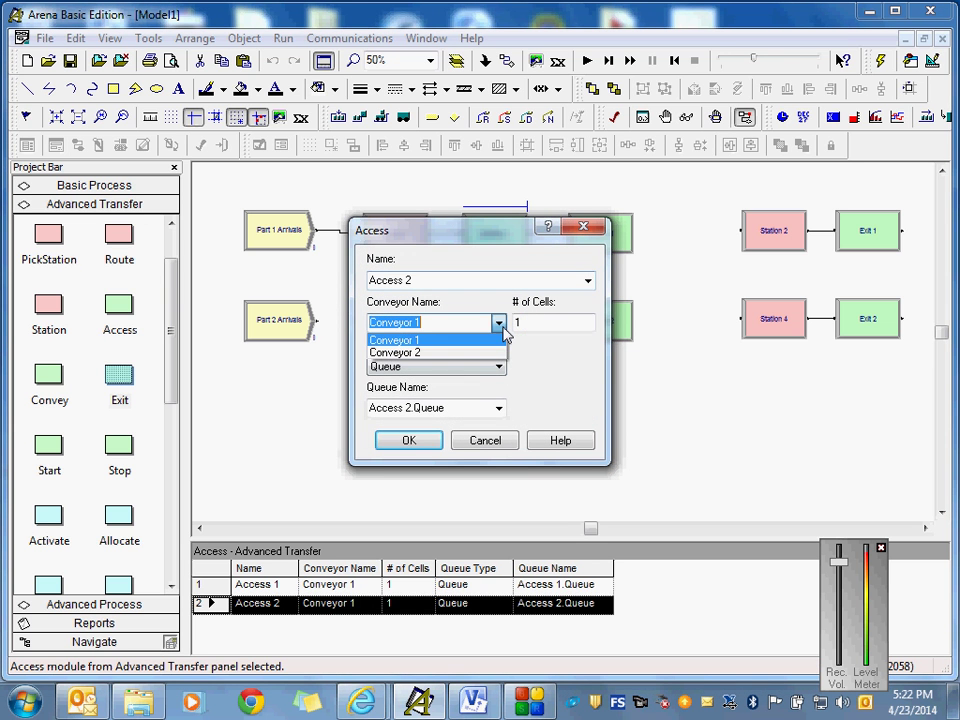
click(474, 355)
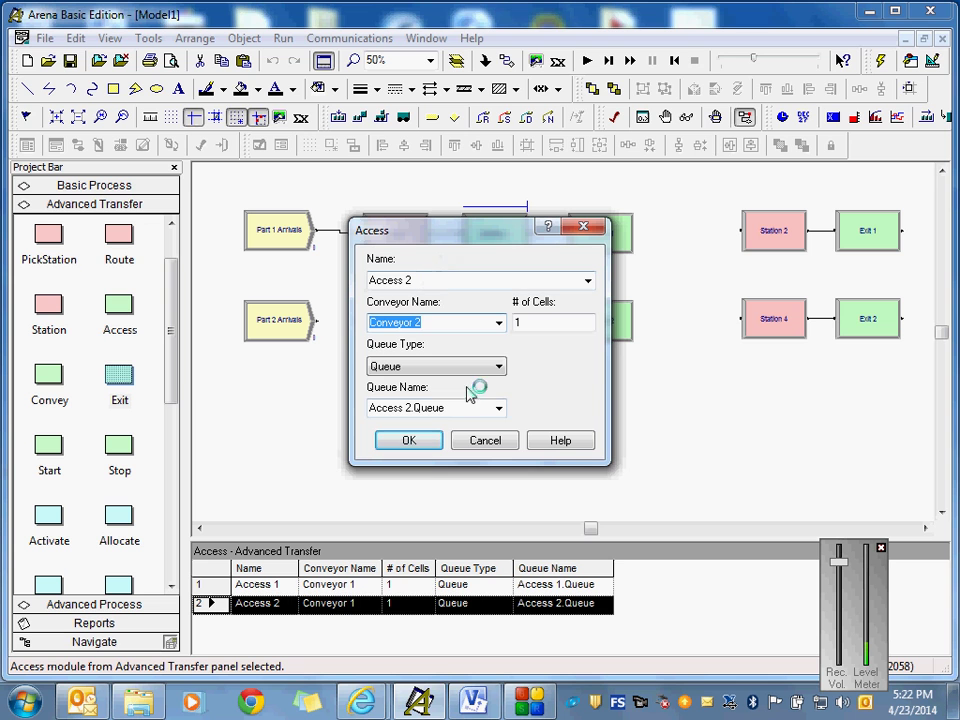
click(415, 441)
click(414, 450)
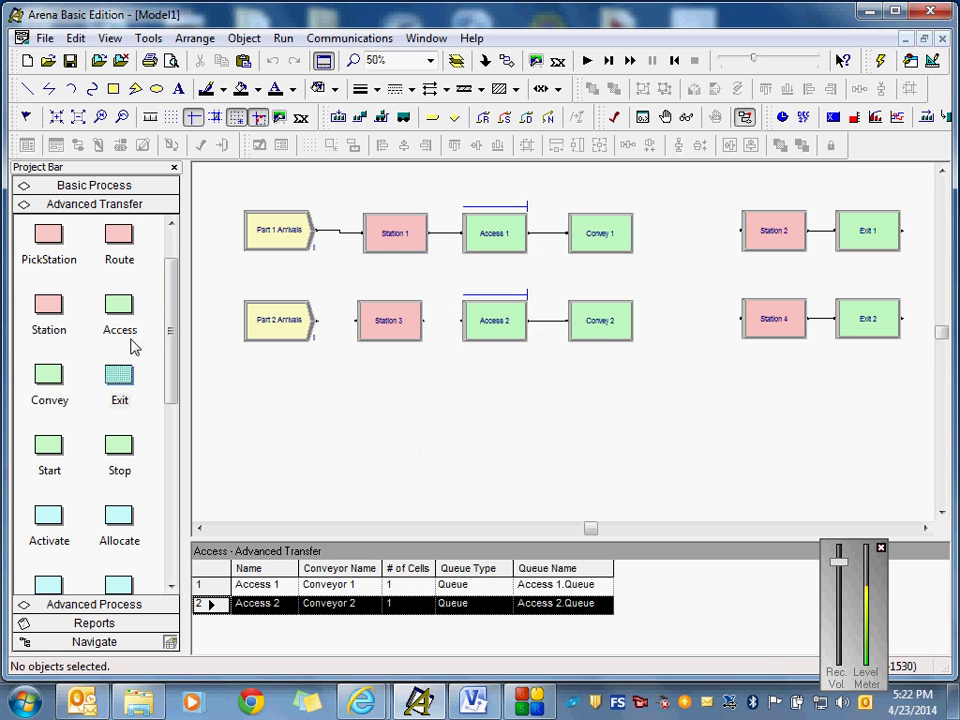
- Connect Part 2 Arrivals to Station 3, and Station 3 to Access 2
click(507, 60)
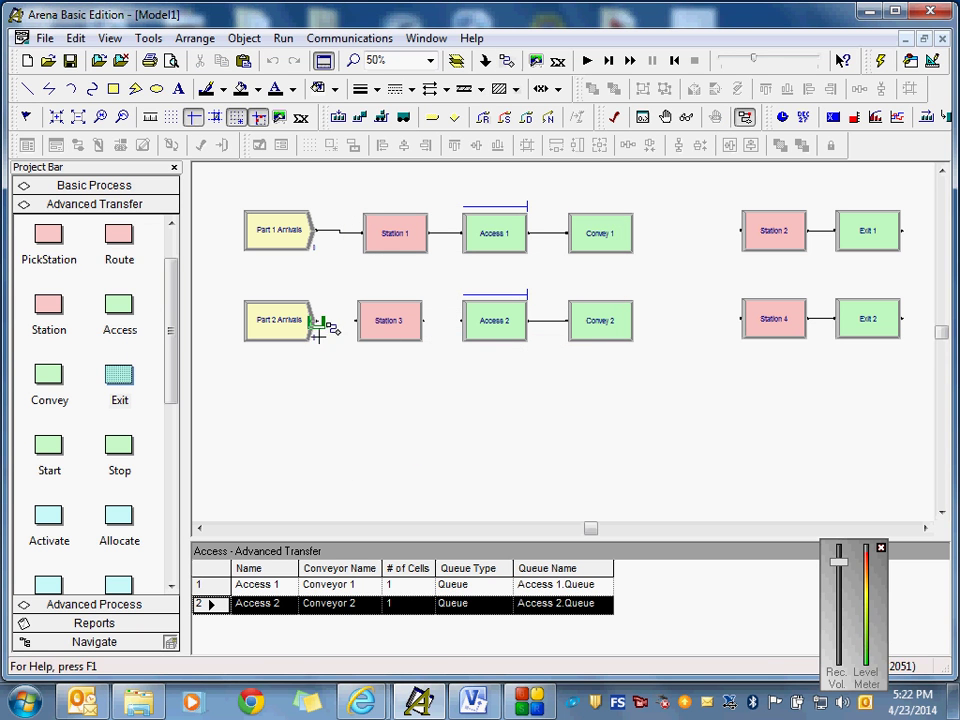
click(316, 321)
click(356, 320)
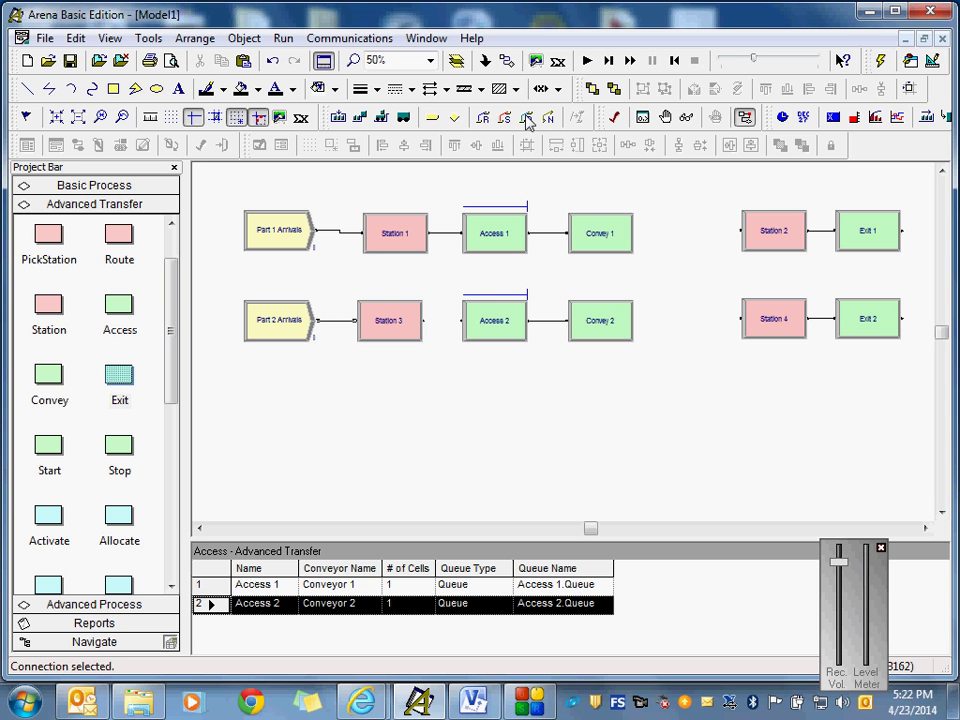
click(510, 60)
click(423, 320)
click(460, 320)
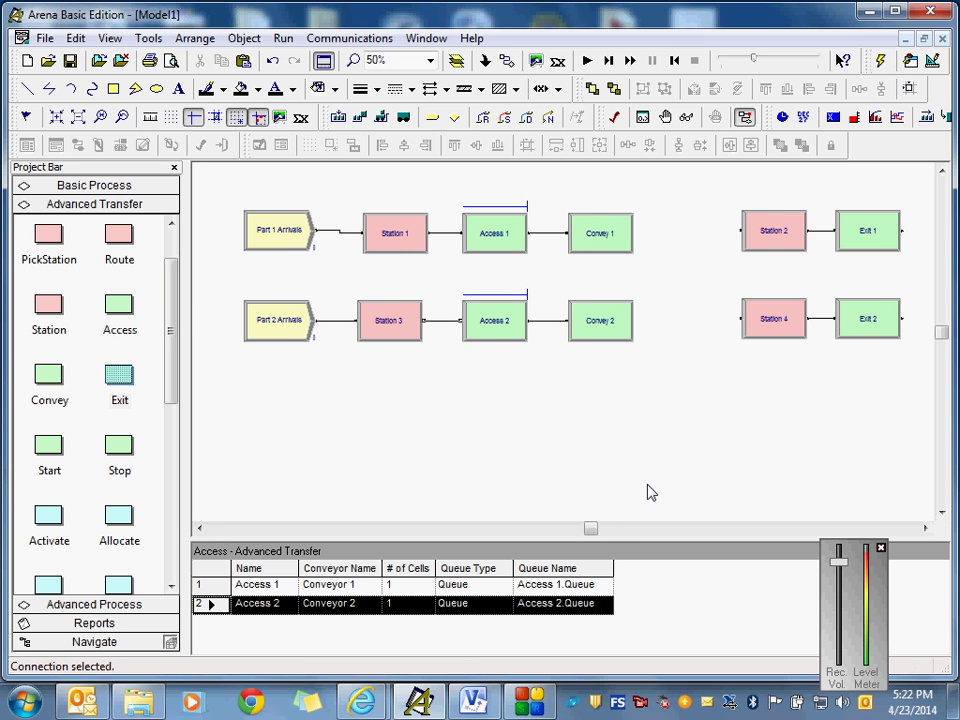
- Add a Dispose module after Exit 1 and Exit 2, vertically between the two rows
drag(598, 529, 613, 531)
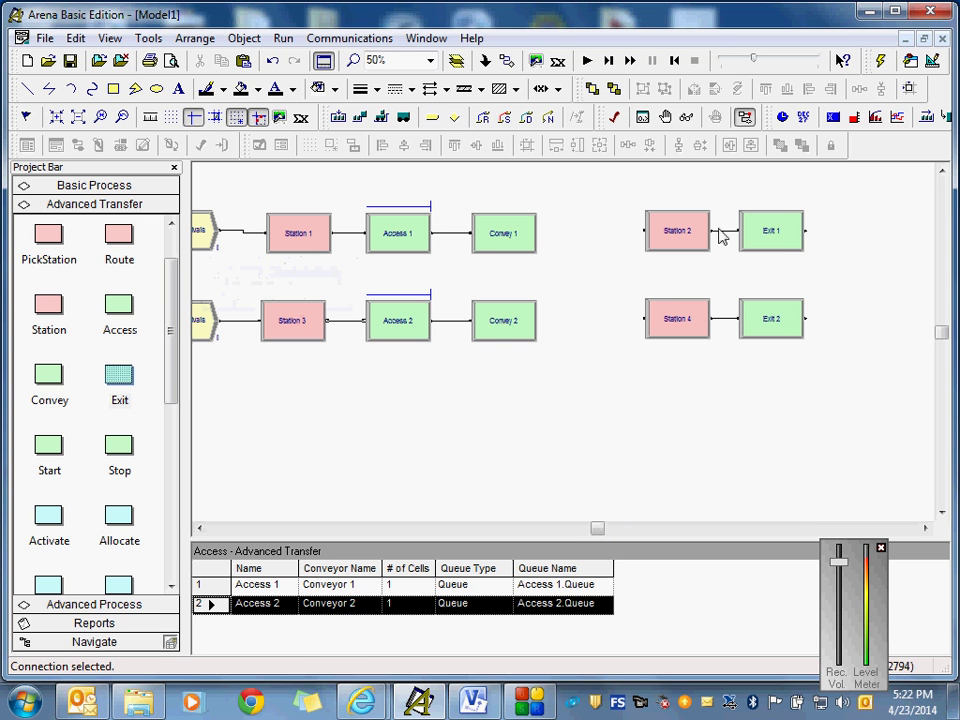
click(133, 185)
drag(125, 225, 858, 280)
click(827, 221)
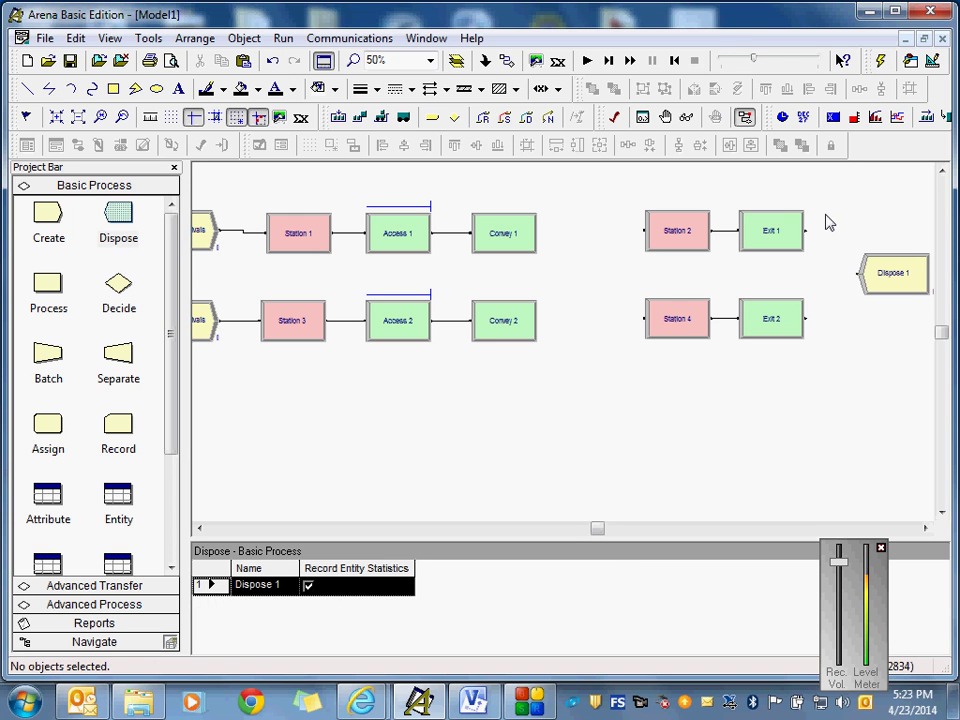
- Connect both Exit 1 and Exit 2 to the Dispose module
click(507, 63)
click(804, 230)
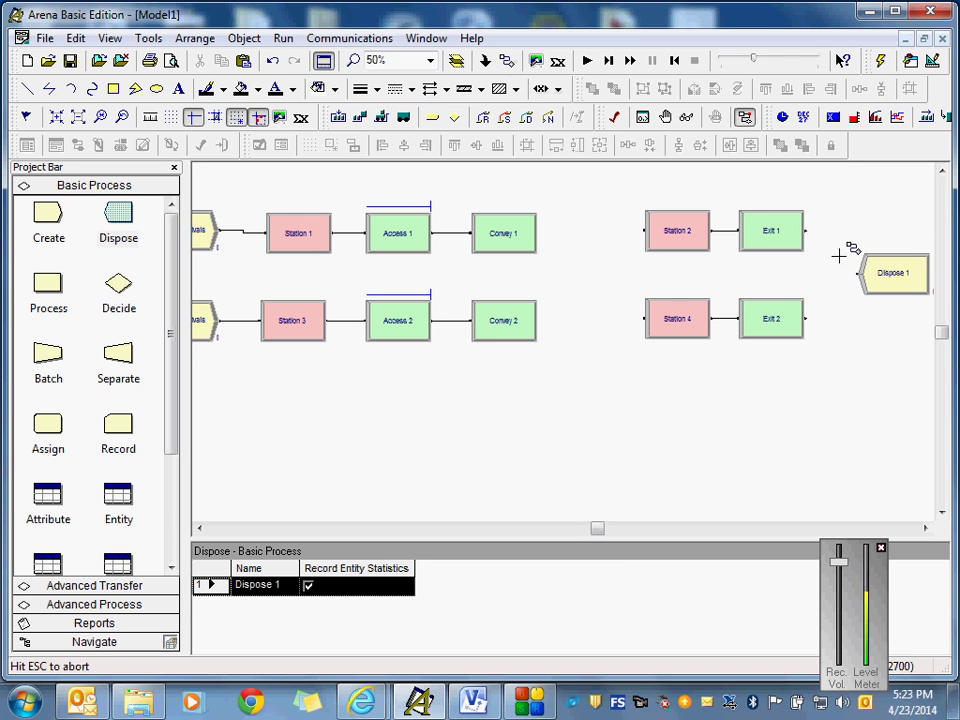
click(861, 271)
click(507, 61)
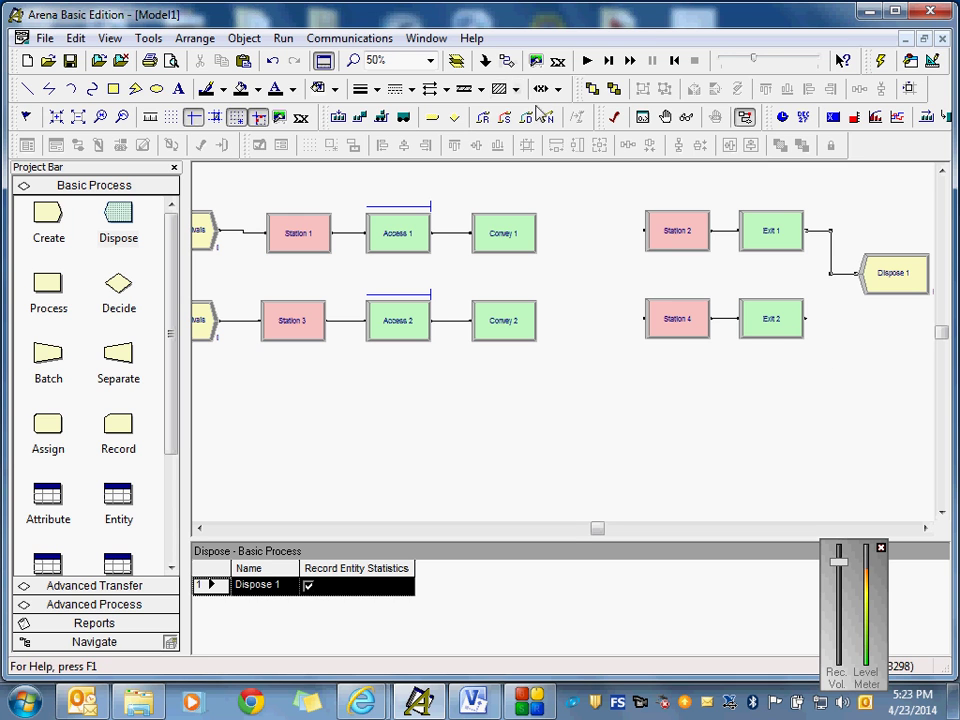
click(806, 318)
click(860, 272)
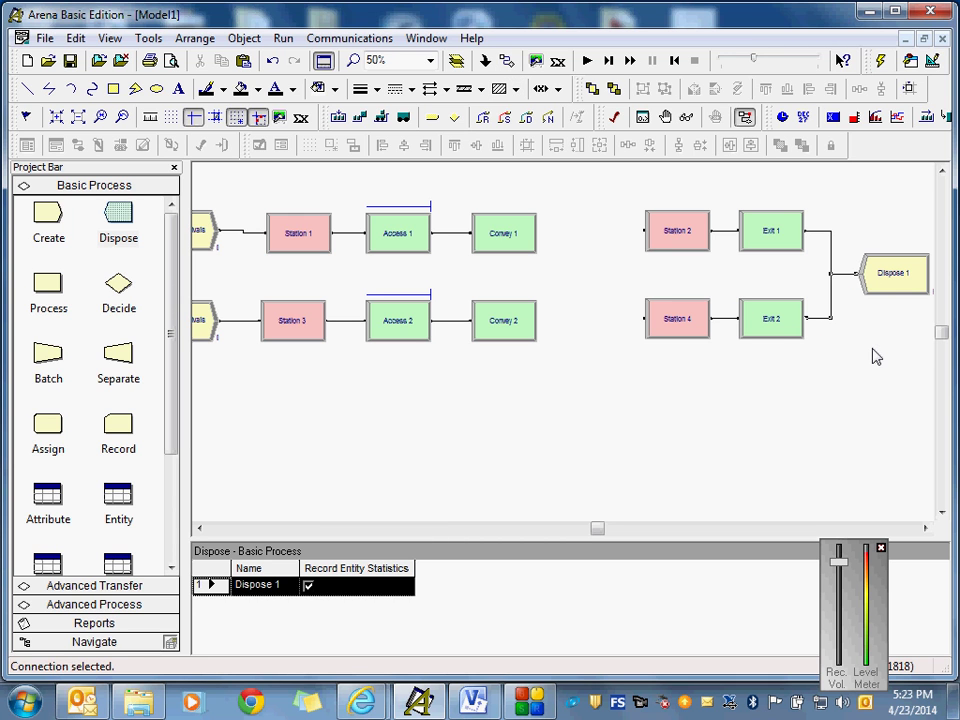
click(874, 355)
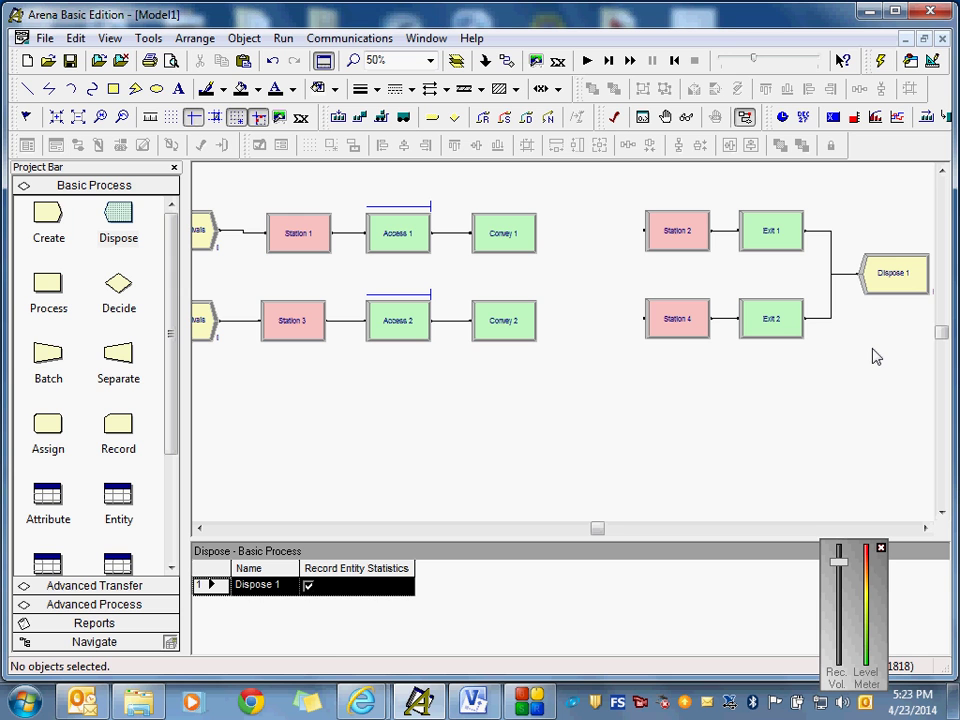
- Review the arrival settings of the Part 1 Arrivals and Part 2 Arrivals Create modules
drag(601, 530, 594, 532)
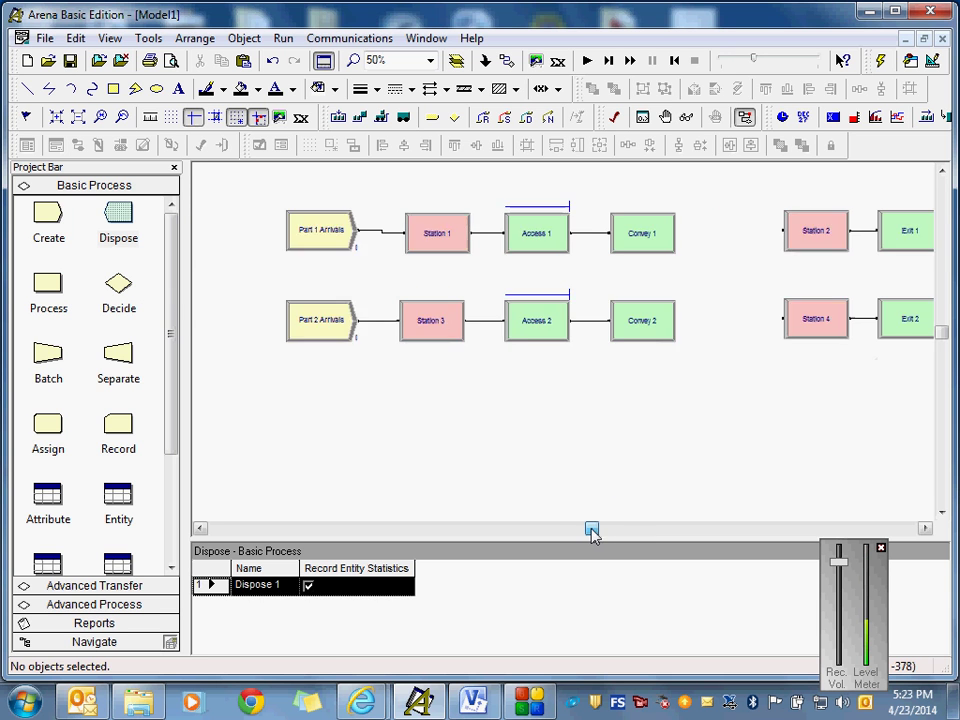
double_click(336, 234)
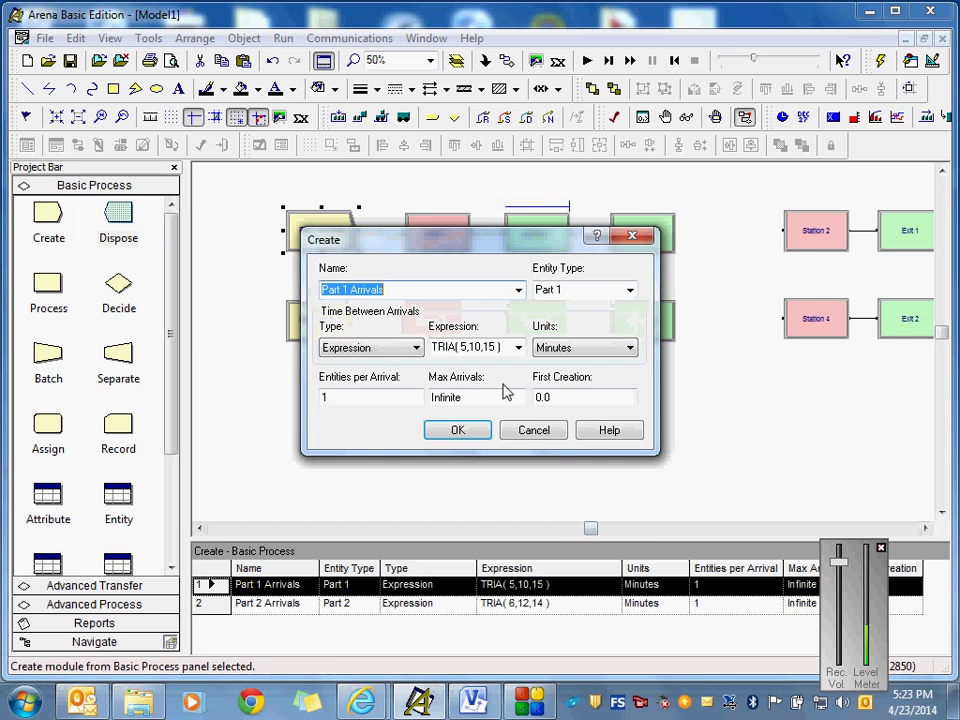
click(478, 431)
double_click(343, 322)
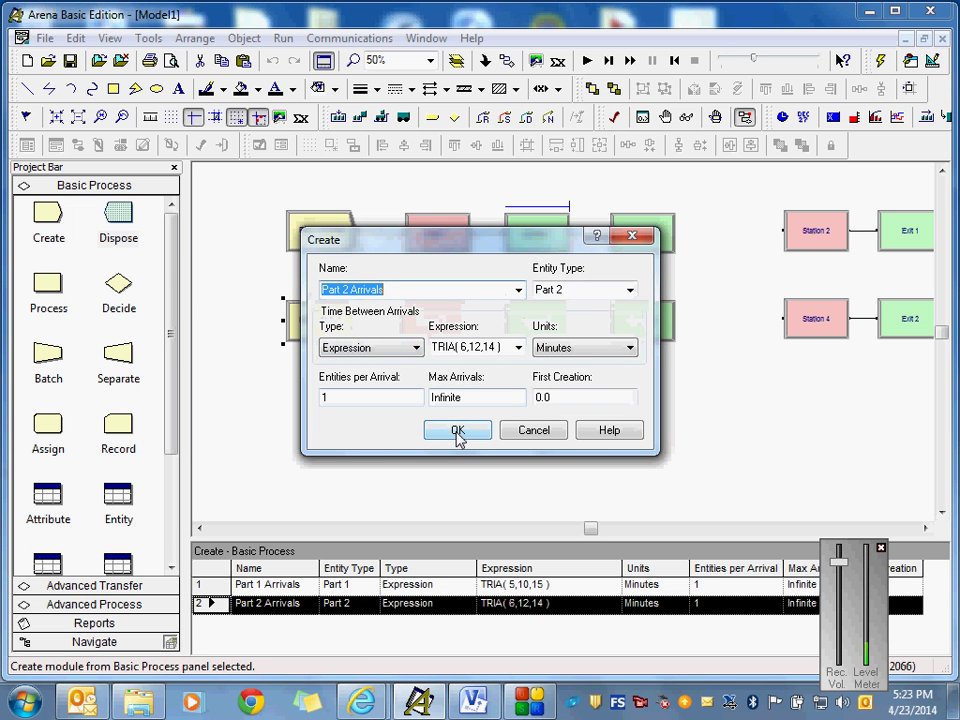
click(457, 432)
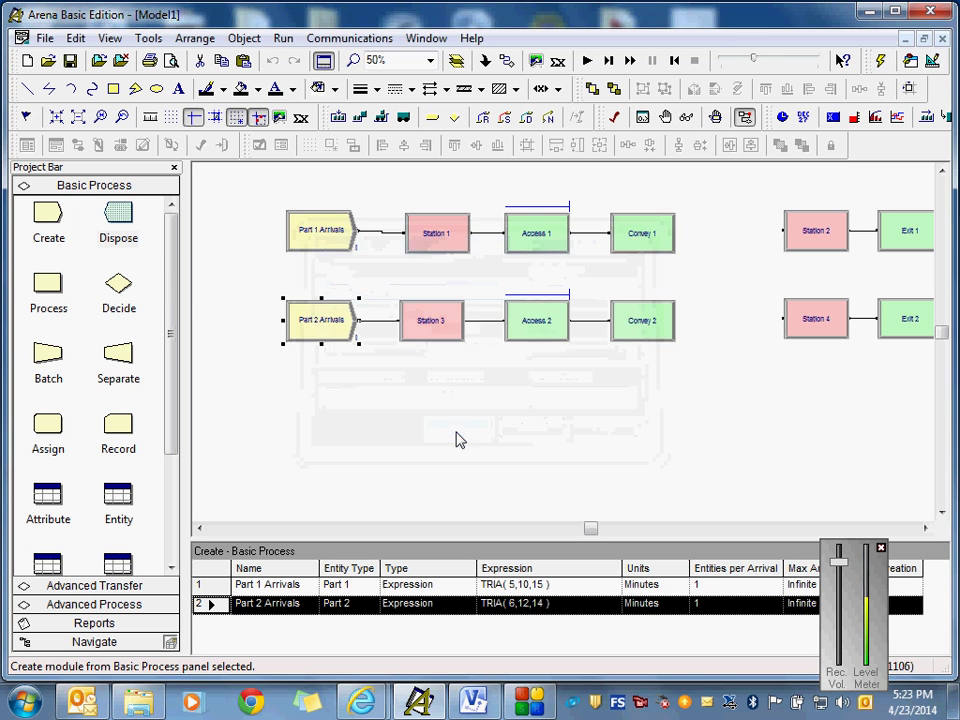
- Select the plant floor plan picture below the flowchart and enlarge it from its upper-right corner
mouse_move(947, 337)
mouse_down()
mouse_move(945, 400)
mouse_move(943, 330)
mouse_up()
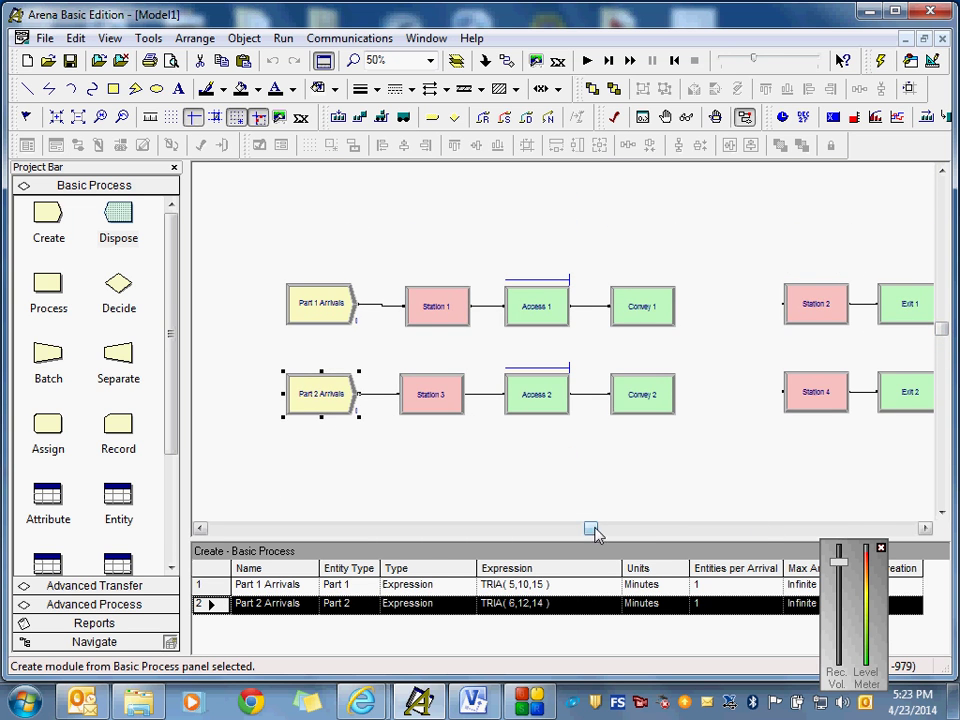
mouse_move(595, 530)
mouse_down()
mouse_move(625, 530)
mouse_move(610, 530)
mouse_up()
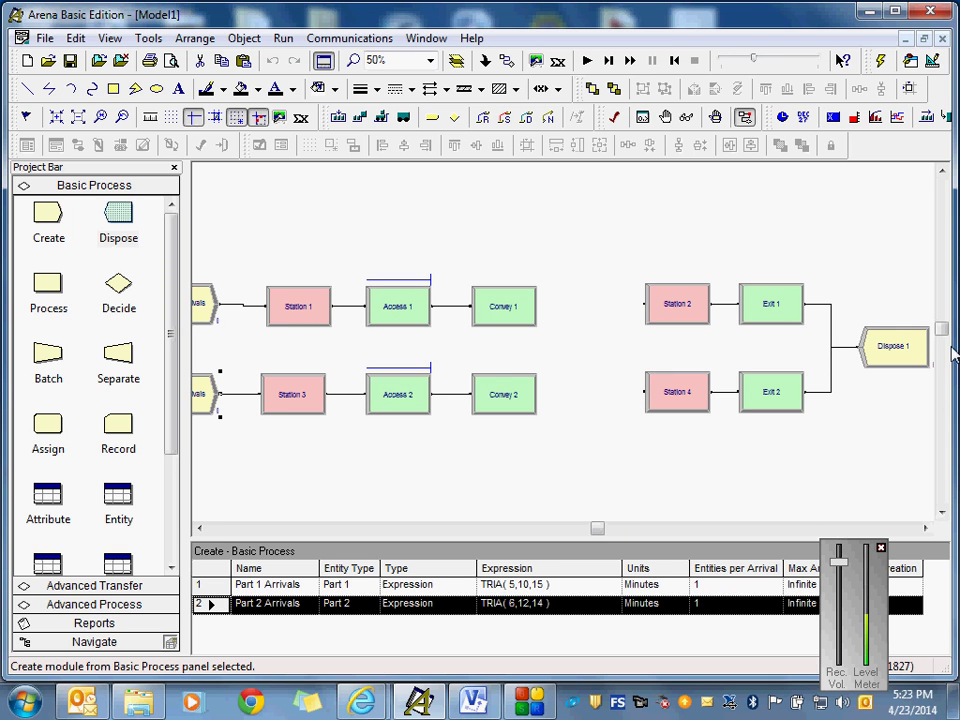
drag(941, 328, 945, 348)
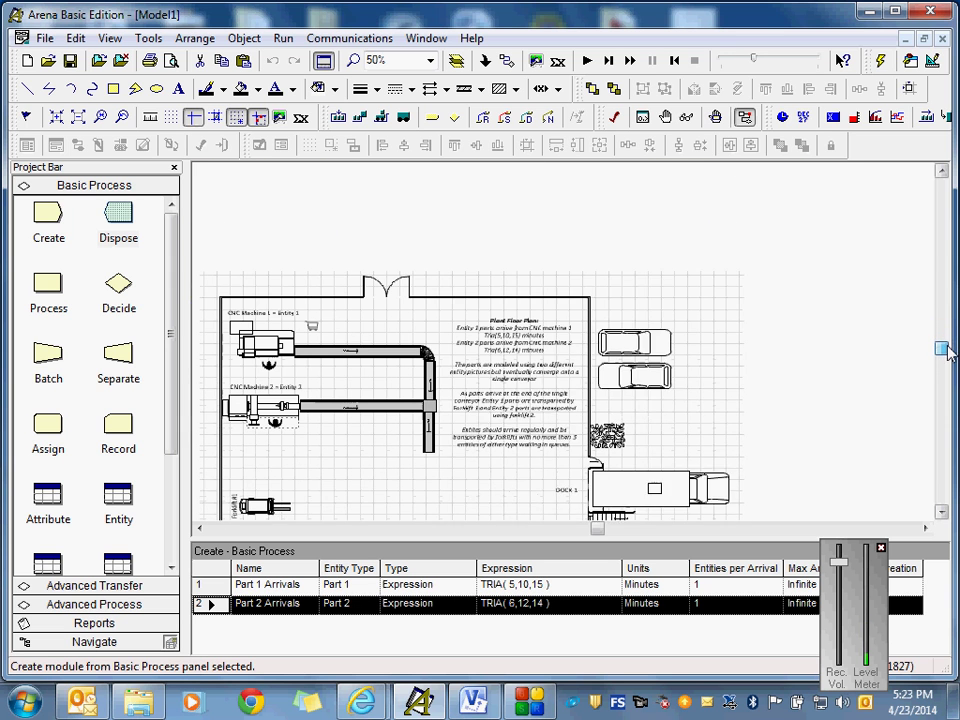
click(583, 416)
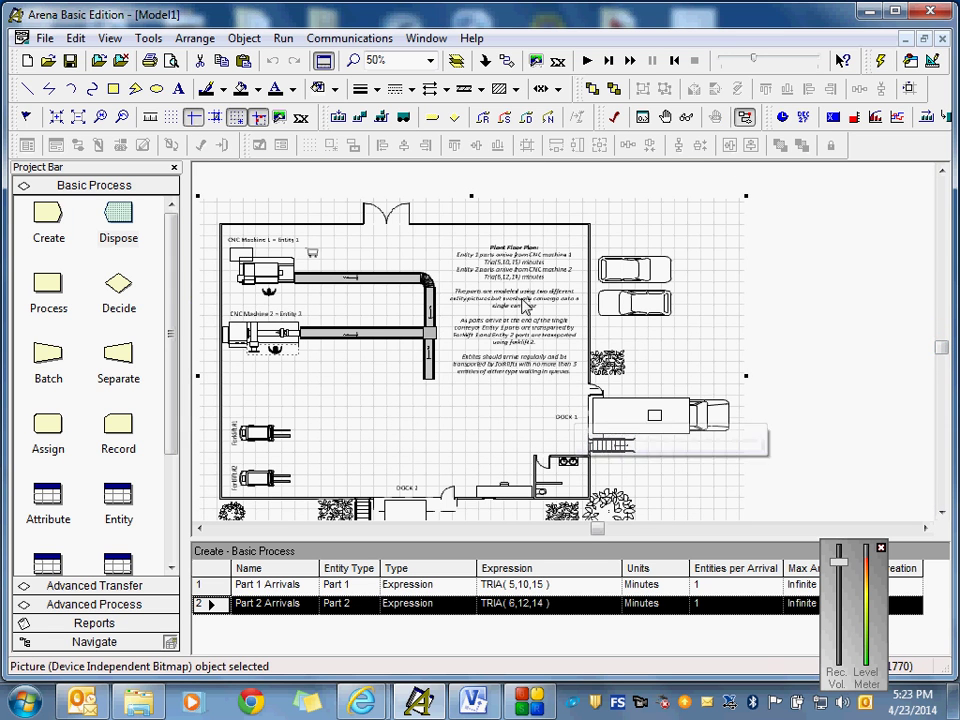
mouse_move(941, 347)
mouse_down()
mouse_move(943, 332)
mouse_move(944, 347)
mouse_up()
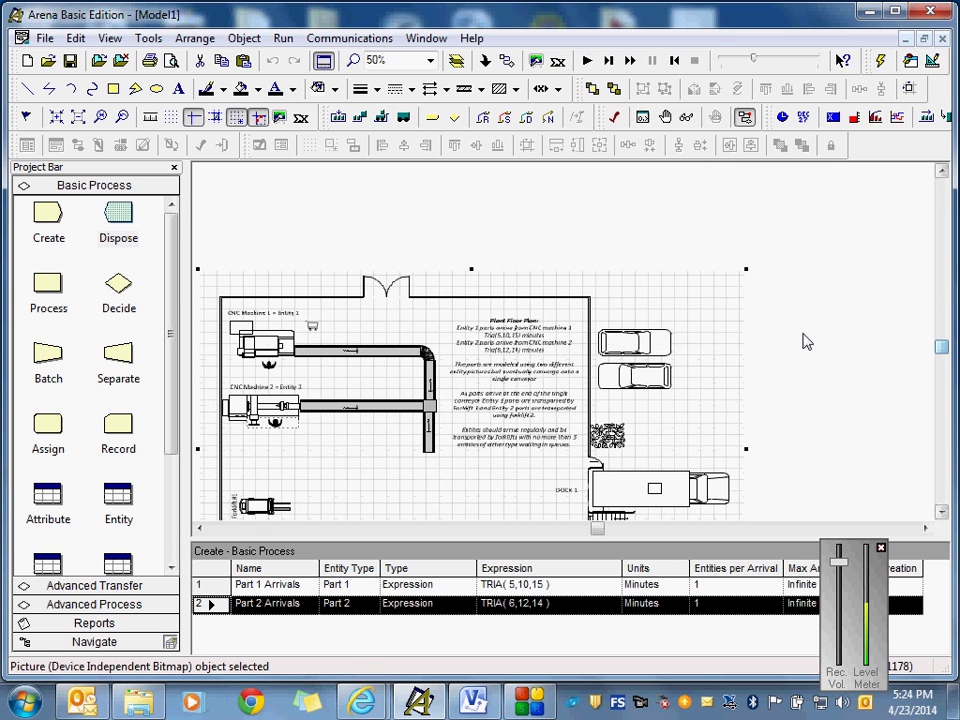
drag(748, 268, 845, 197)
- Enlarge the floor plan picture further until it spans nearly the full width of the model window
drag(942, 300, 941, 332)
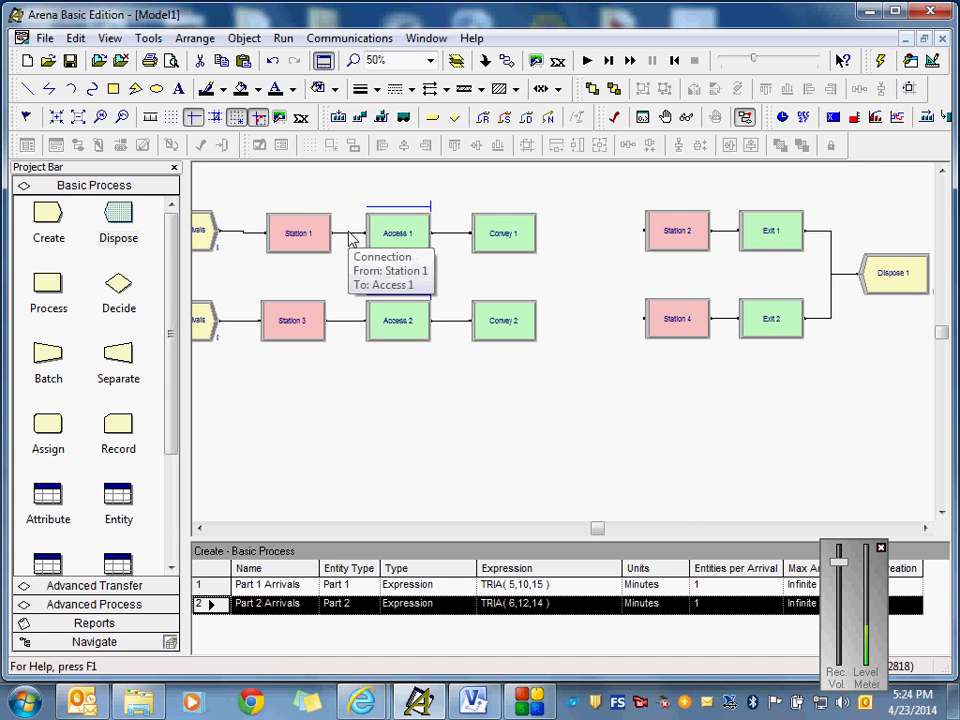
drag(942, 332, 945, 345)
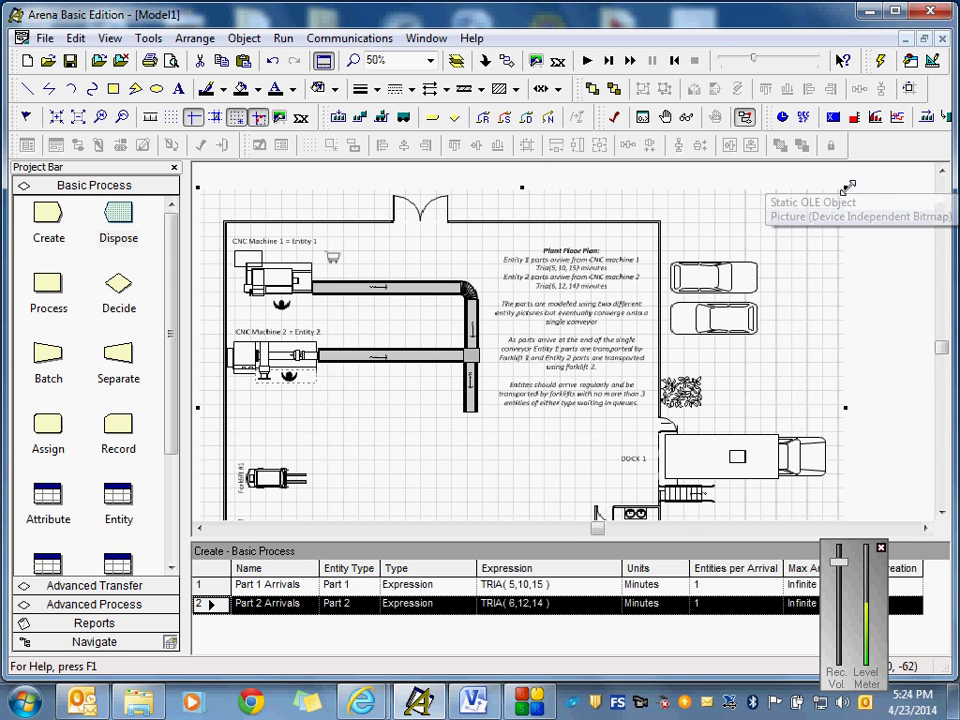
drag(846, 188, 898, 164)
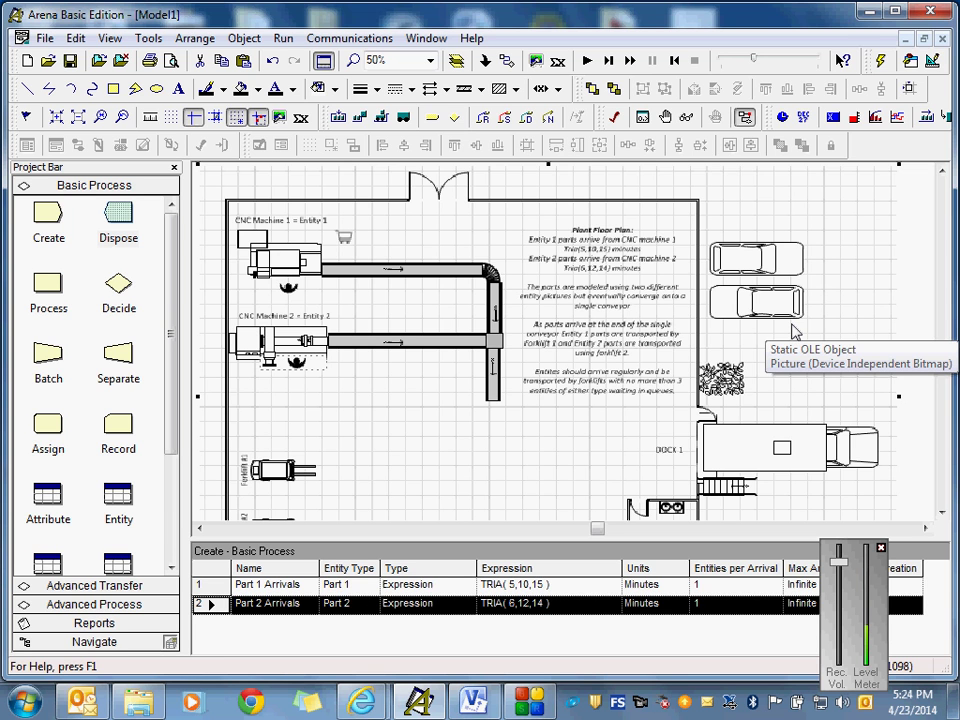
click(943, 172)
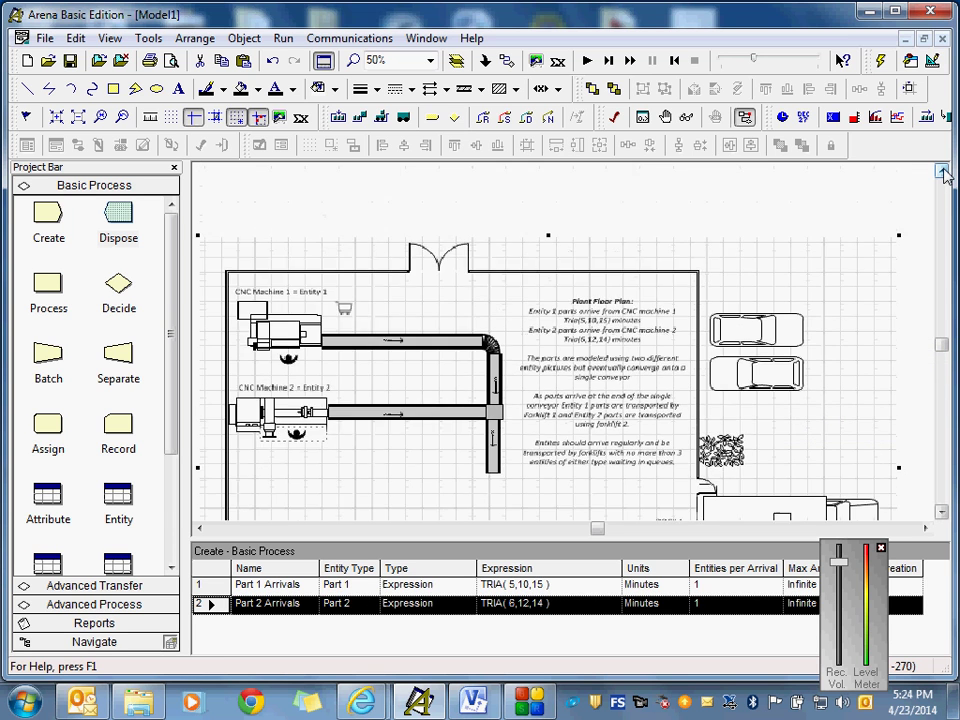
click(943, 172)
click(932, 230)
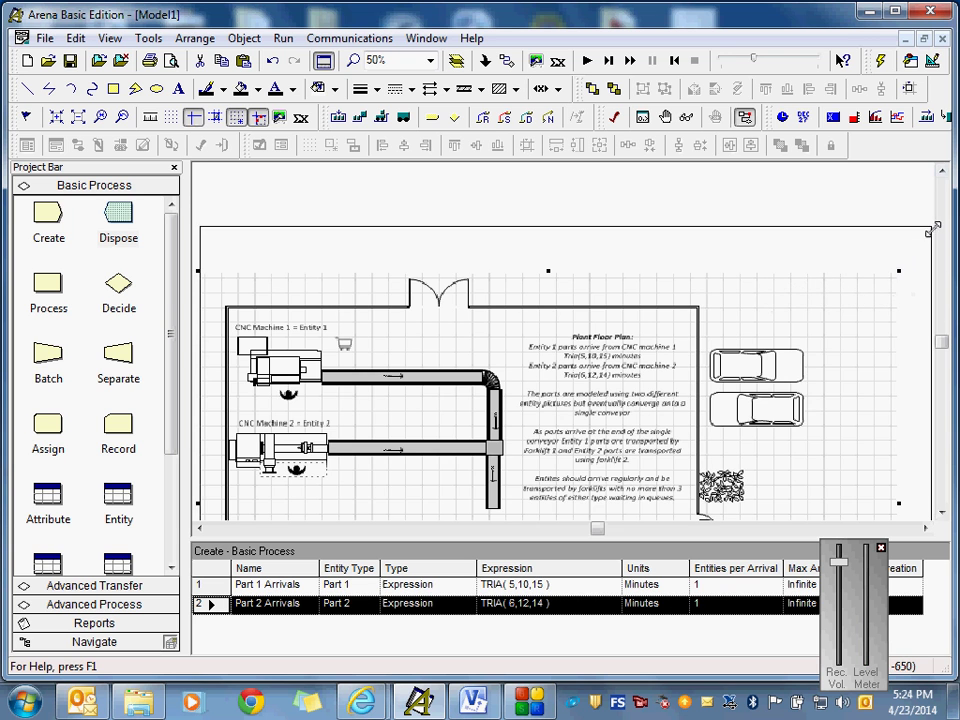
drag(932, 230, 932, 226)
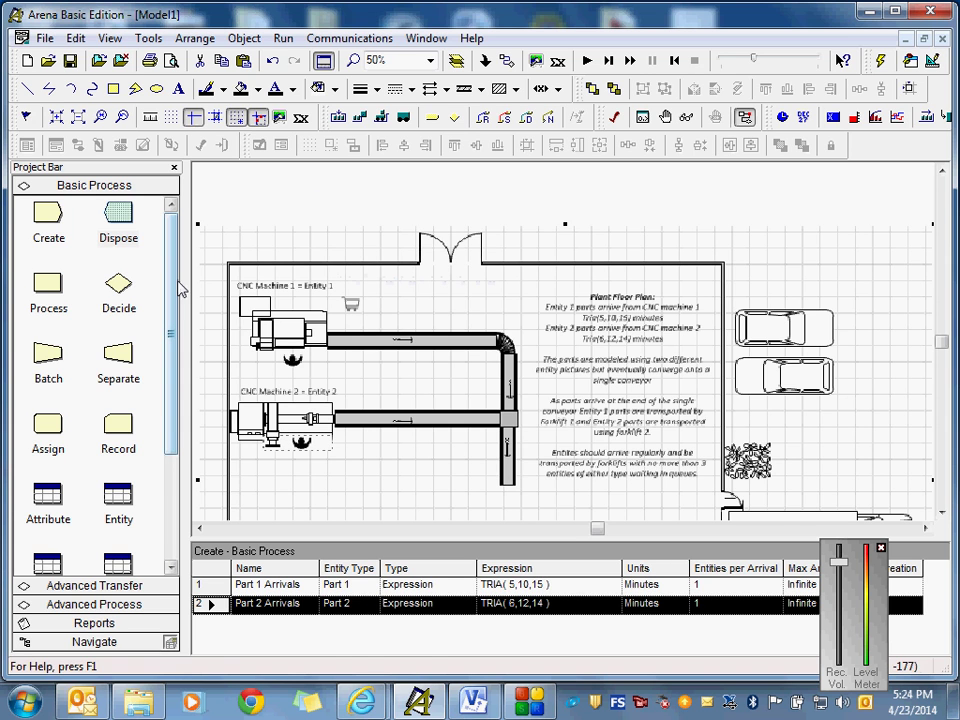
- Draw the Conveyor 1.Segment path from Station 1 to Station 2 along CNC Machine 1's conveyor, around the bend to its lower end, and review its settings
click(482, 119)
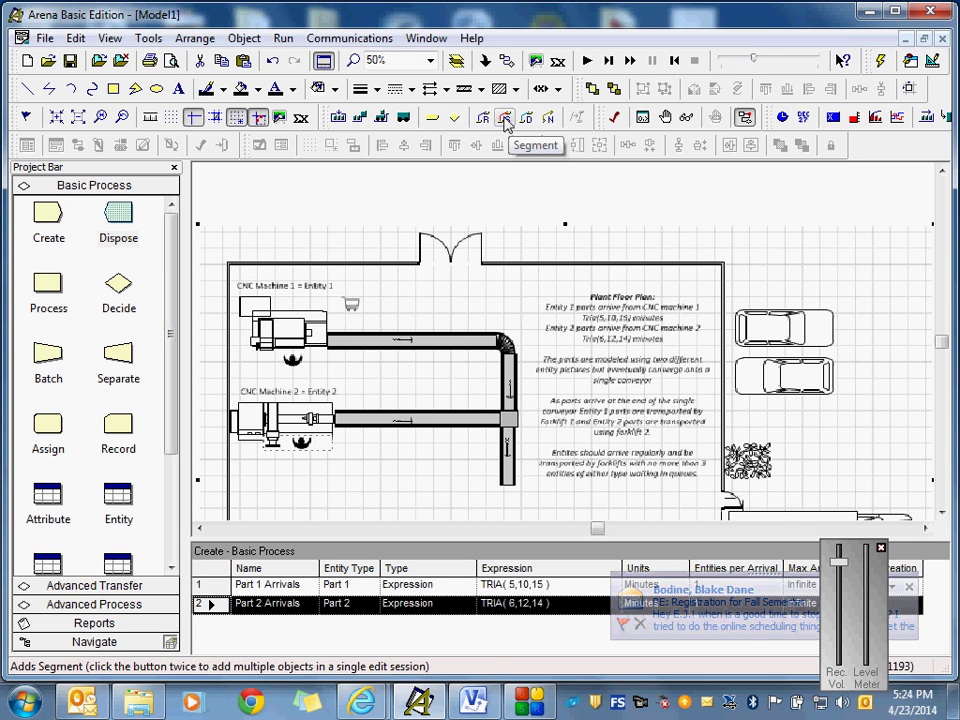
click(505, 118)
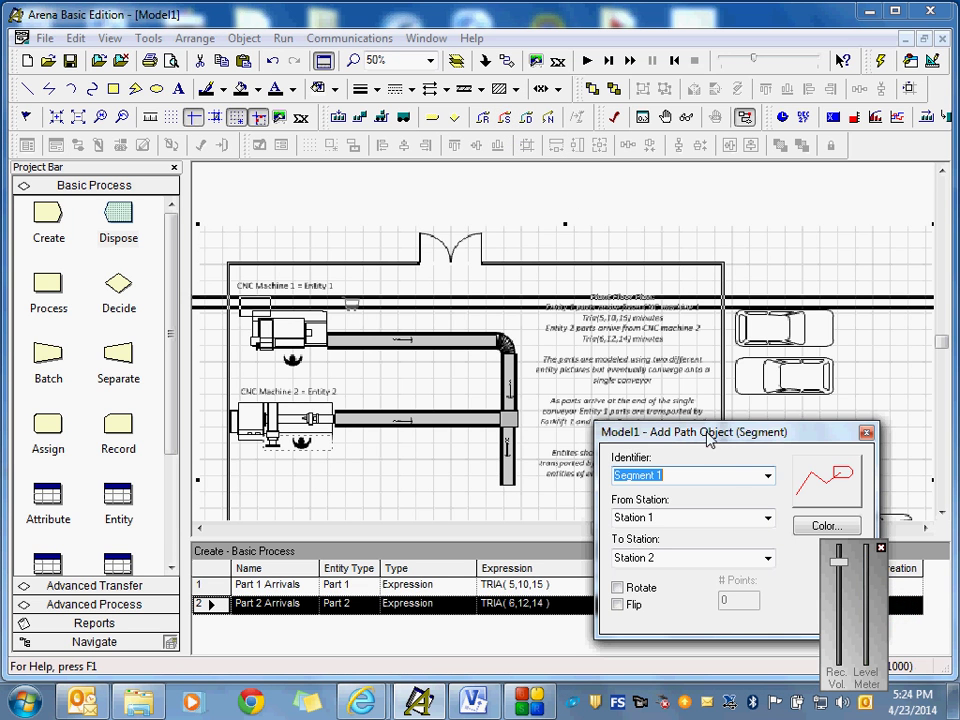
drag(707, 431, 682, 274)
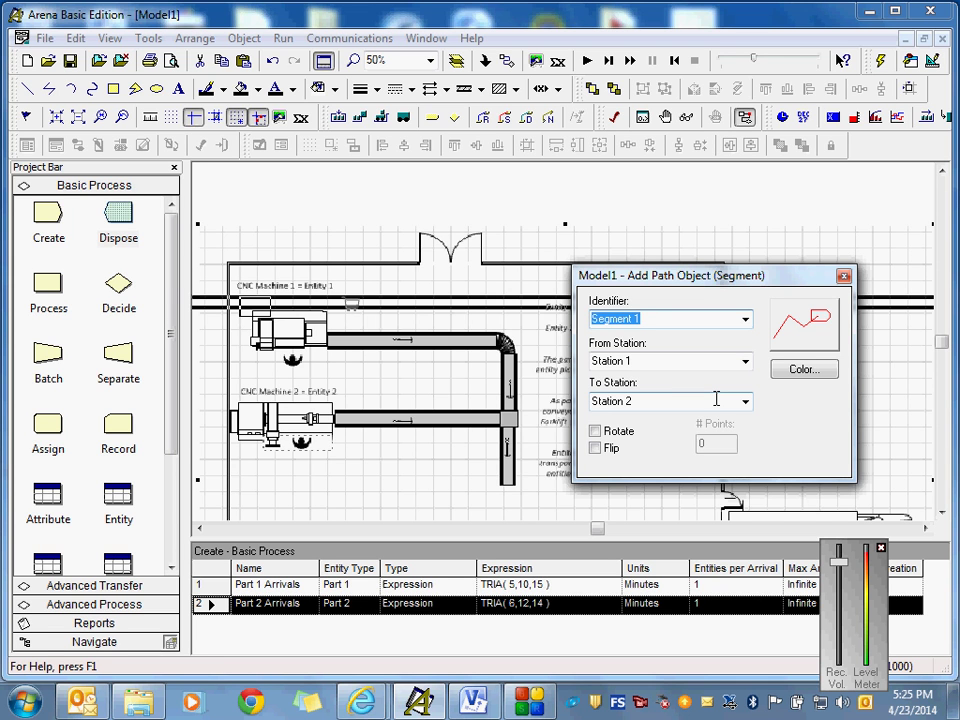
click(745, 319)
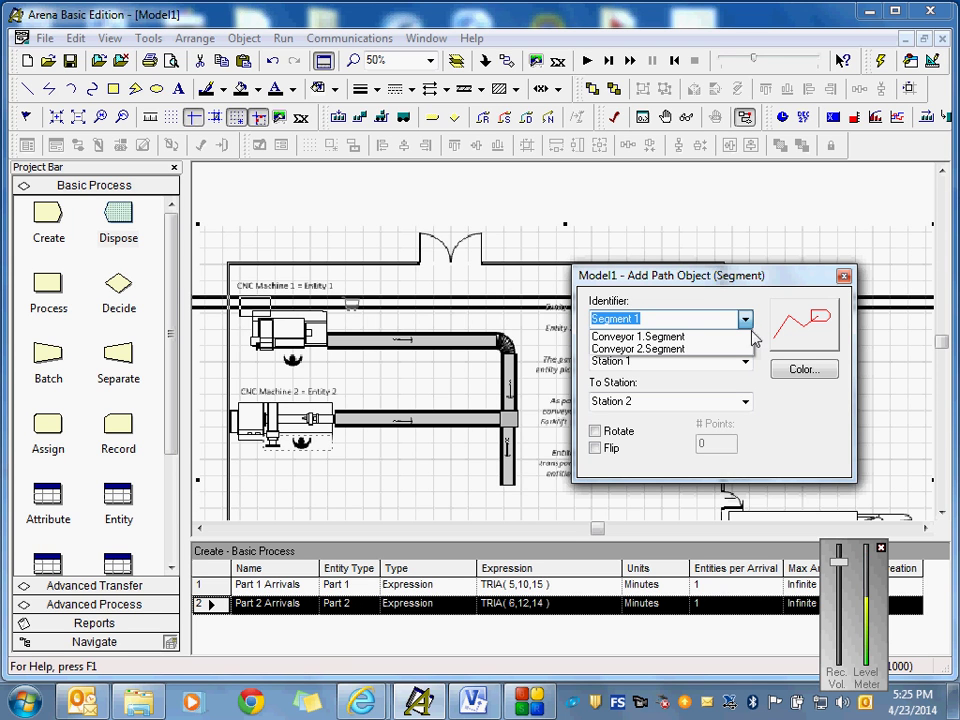
click(681, 340)
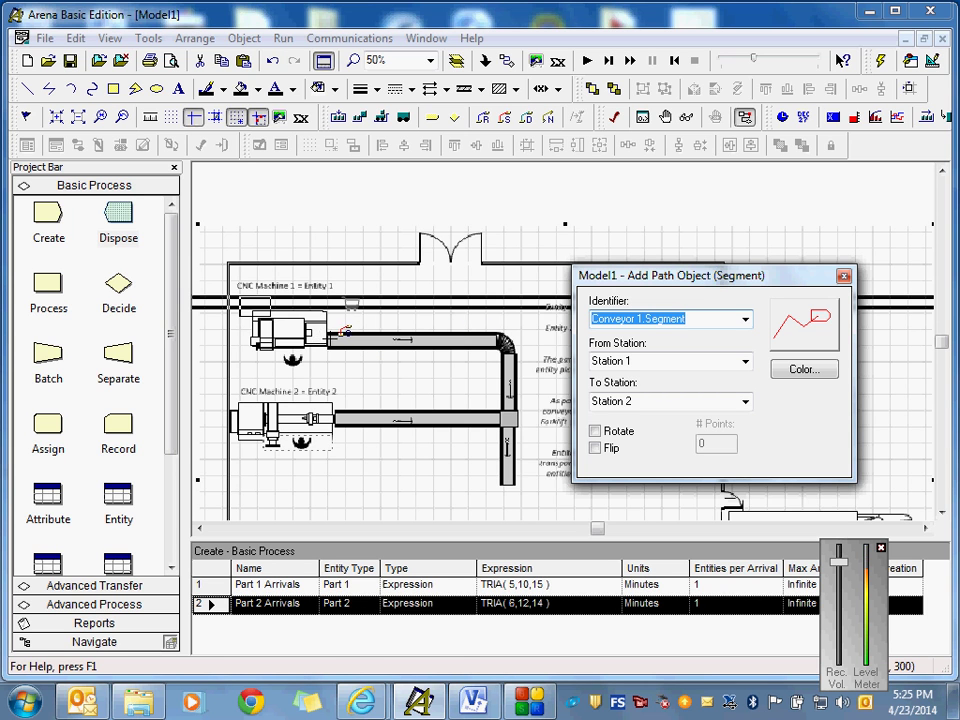
click(348, 331)
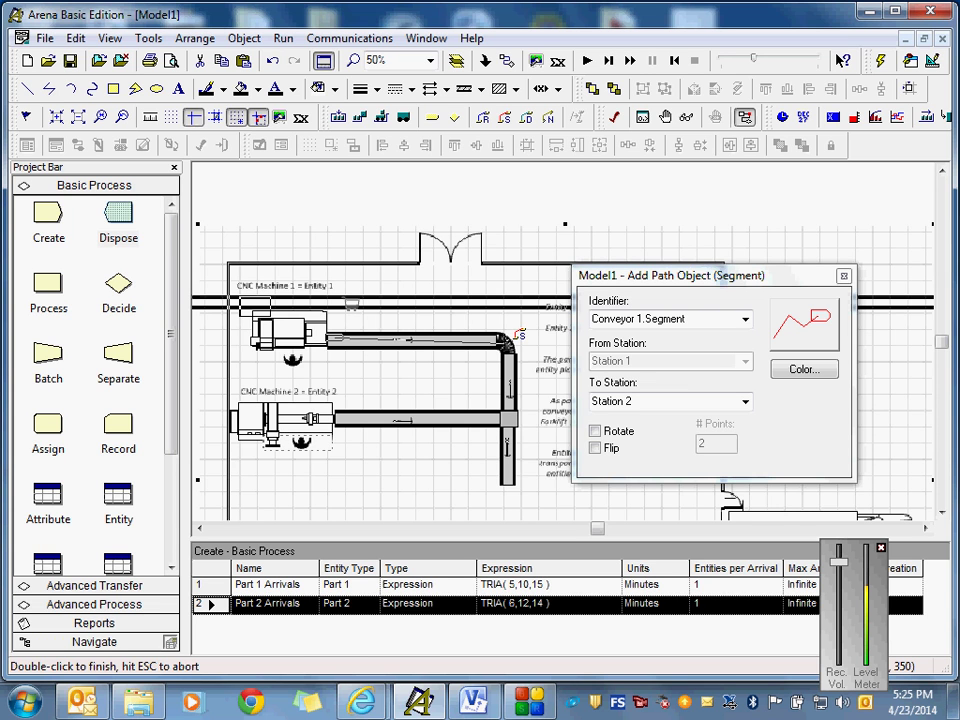
click(518, 342)
click(518, 423)
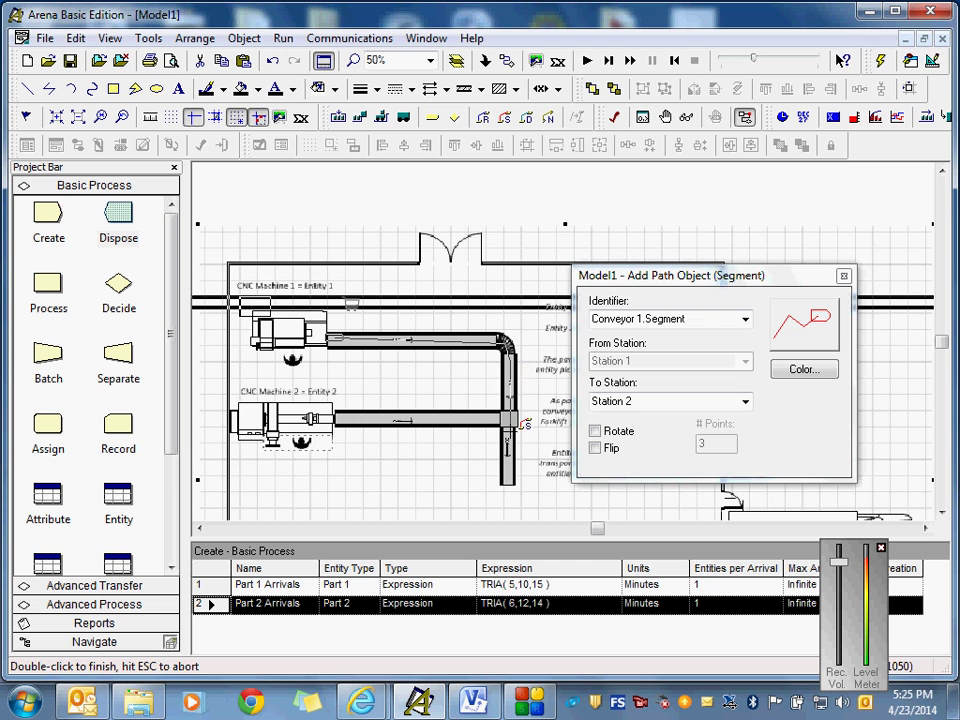
click(510, 482)
double_click(512, 480)
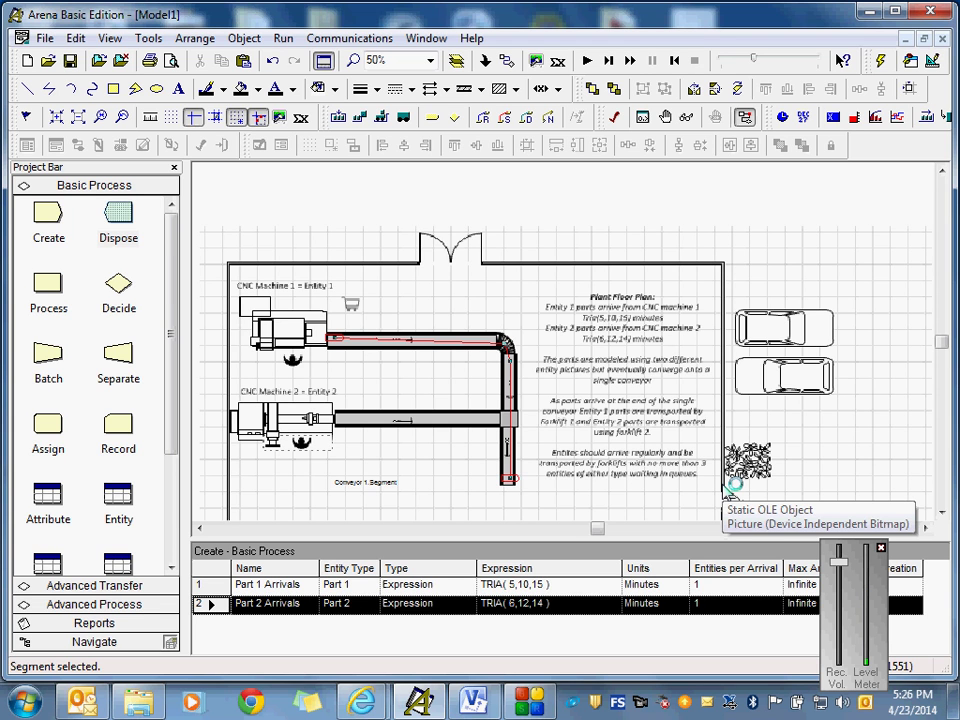
double_click(444, 345)
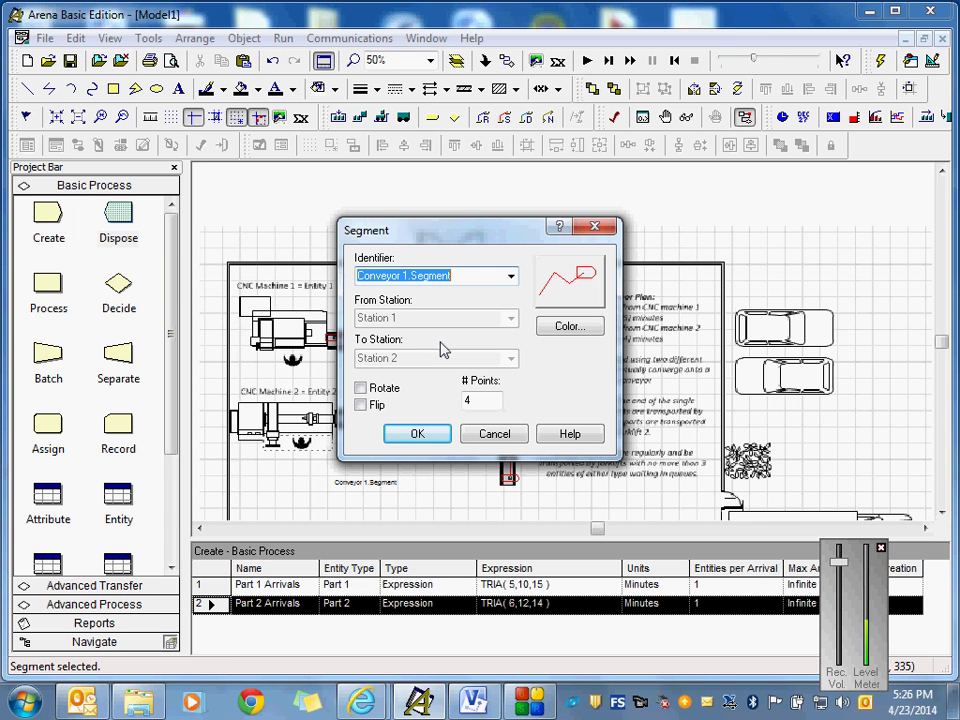
click(418, 434)
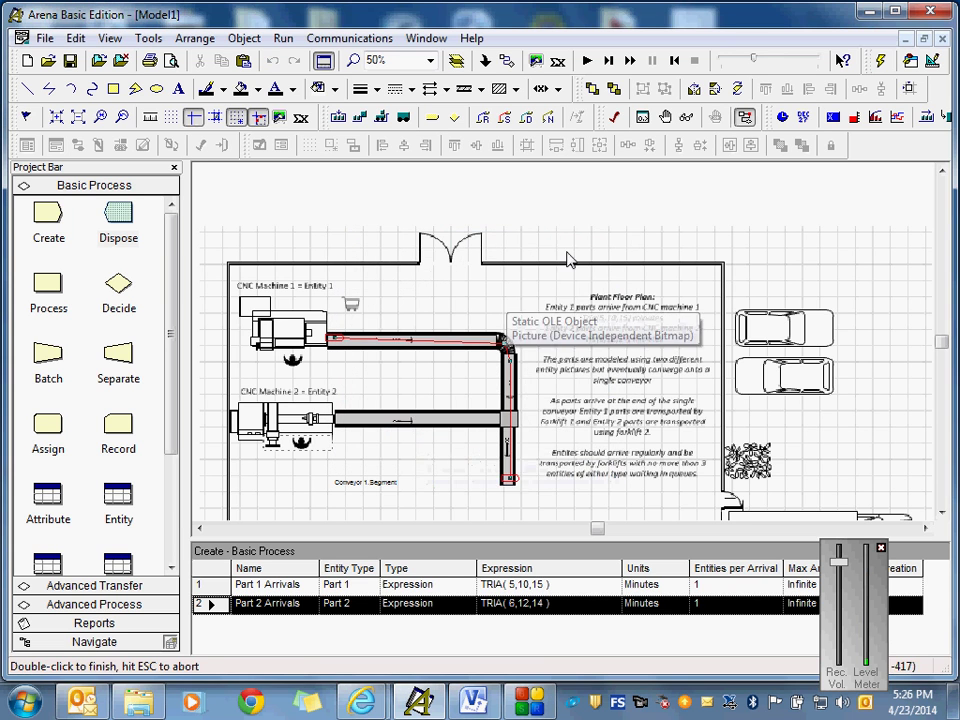
- Draw the Conveyor 2.Segment path from Station 3 to Station 4, from CNC Machine 2 along its conveyor and down to the shared conveyor's end
click(504, 119)
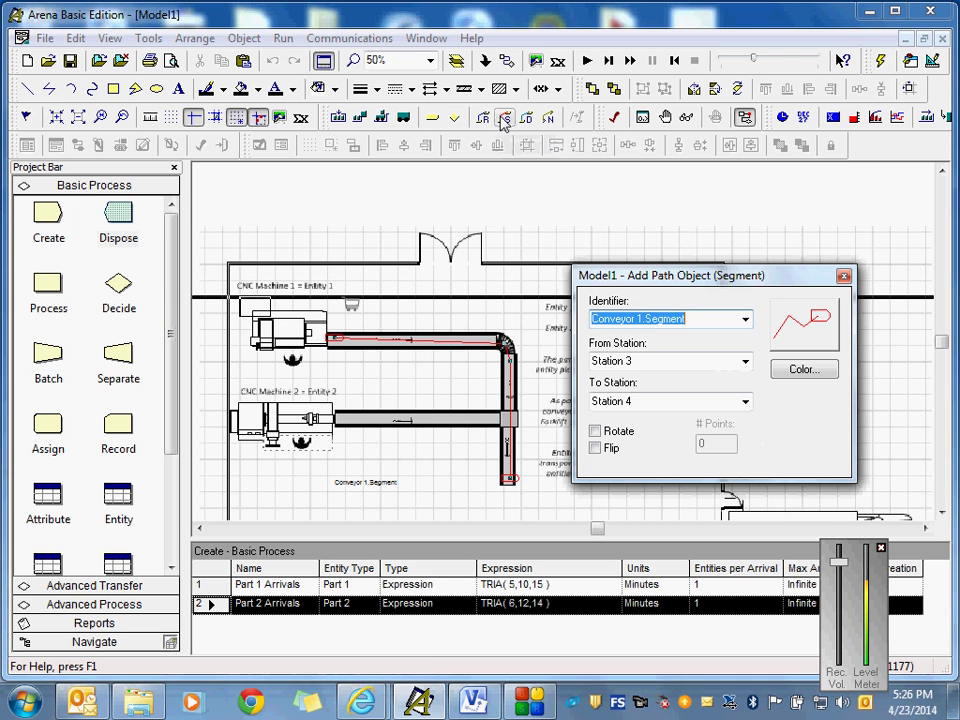
click(745, 320)
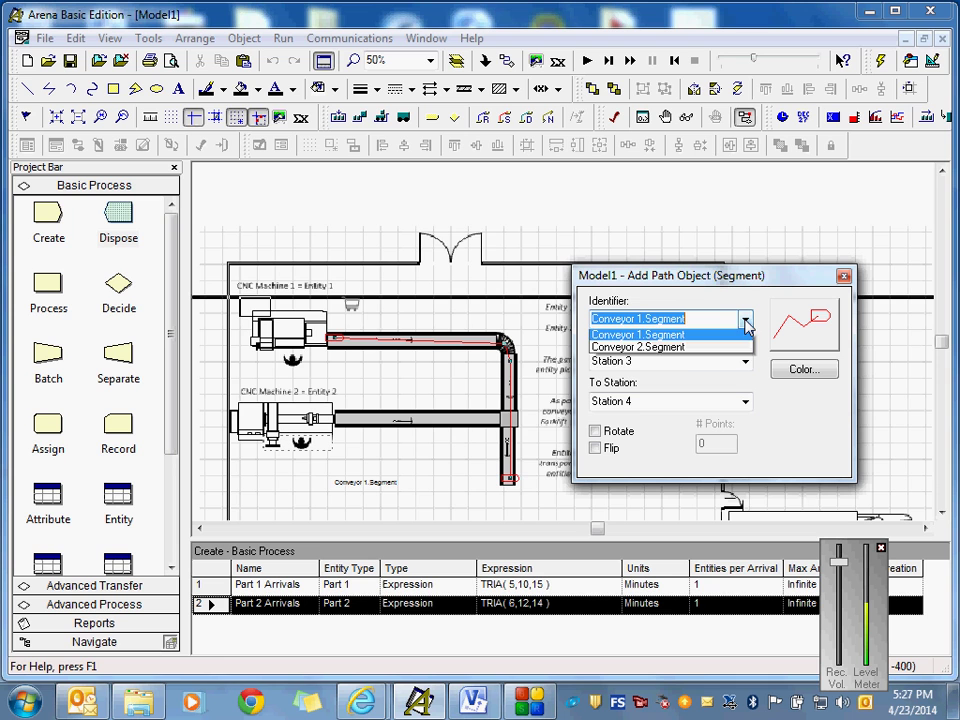
click(679, 350)
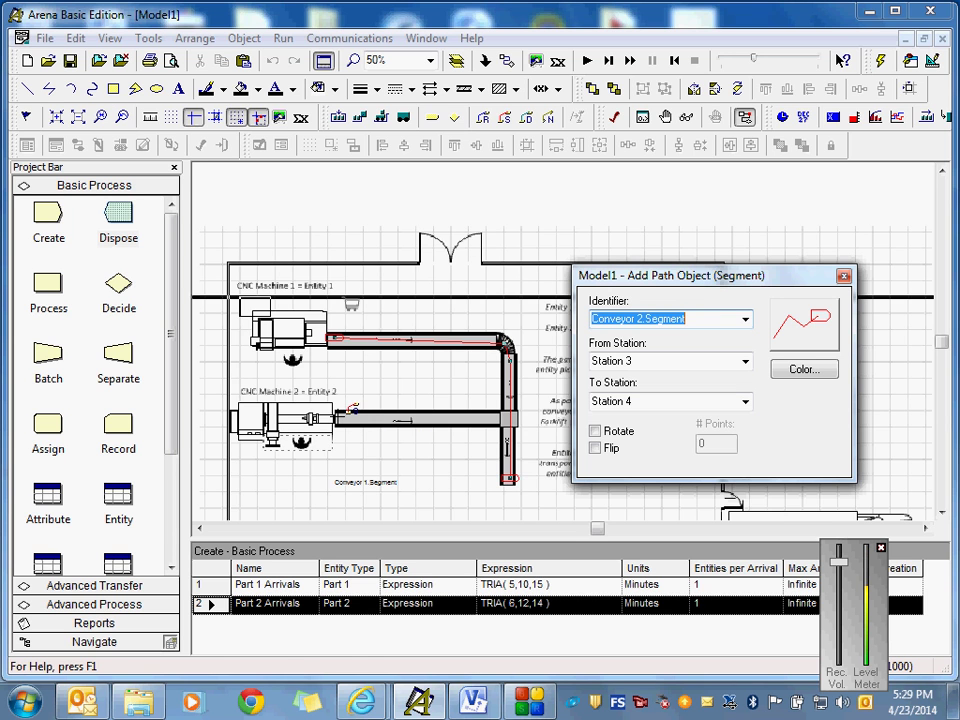
click(352, 408)
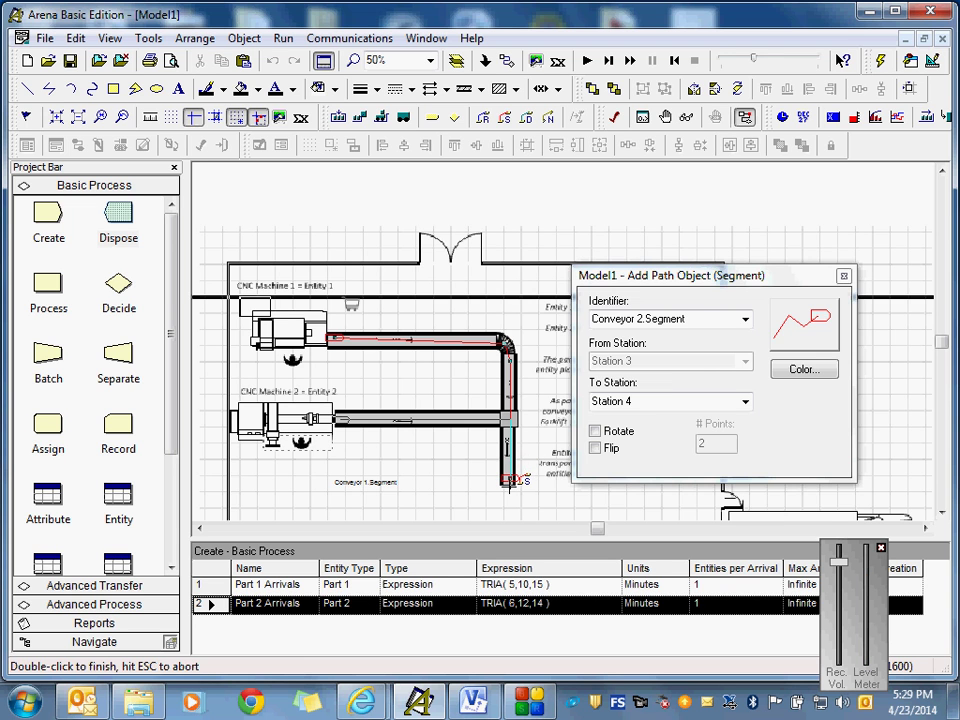
double_click(511, 480)
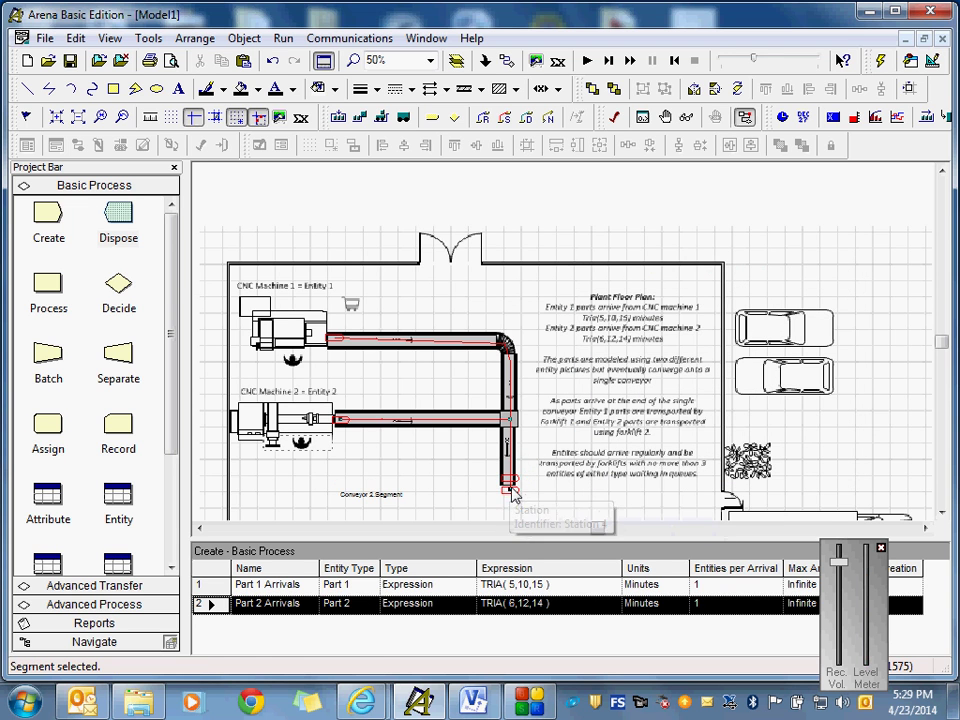
click(517, 494)
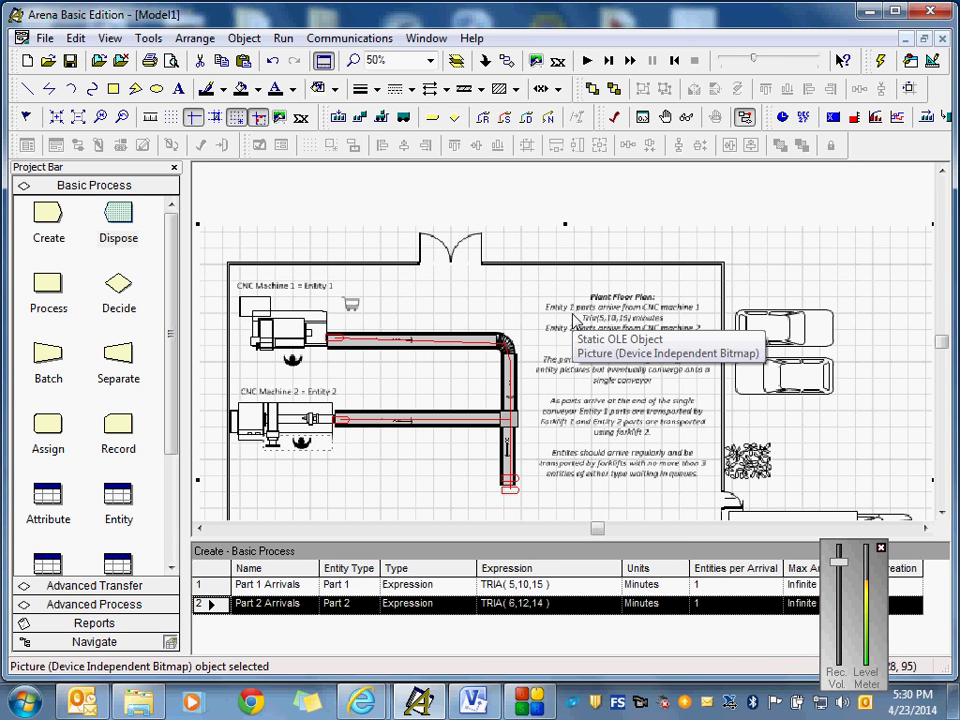
click(462, 204)
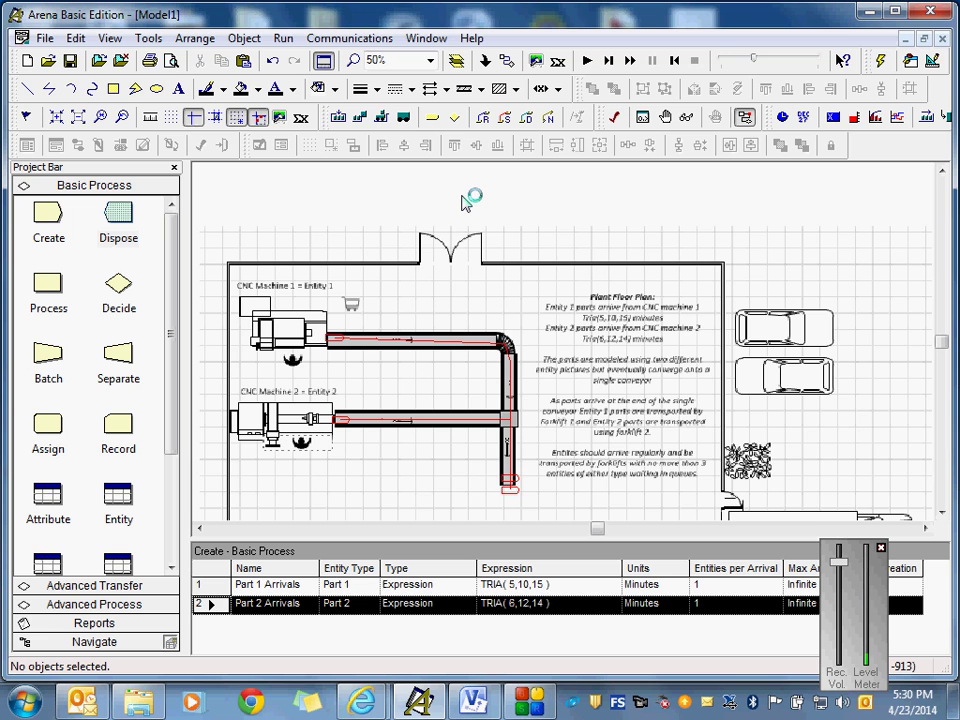
- Reposition the Station 4 and Station 2 markers at the shared conveyor's lower end, undoing the accidental move of the floor plan picture
click(432, 62)
click(407, 138)
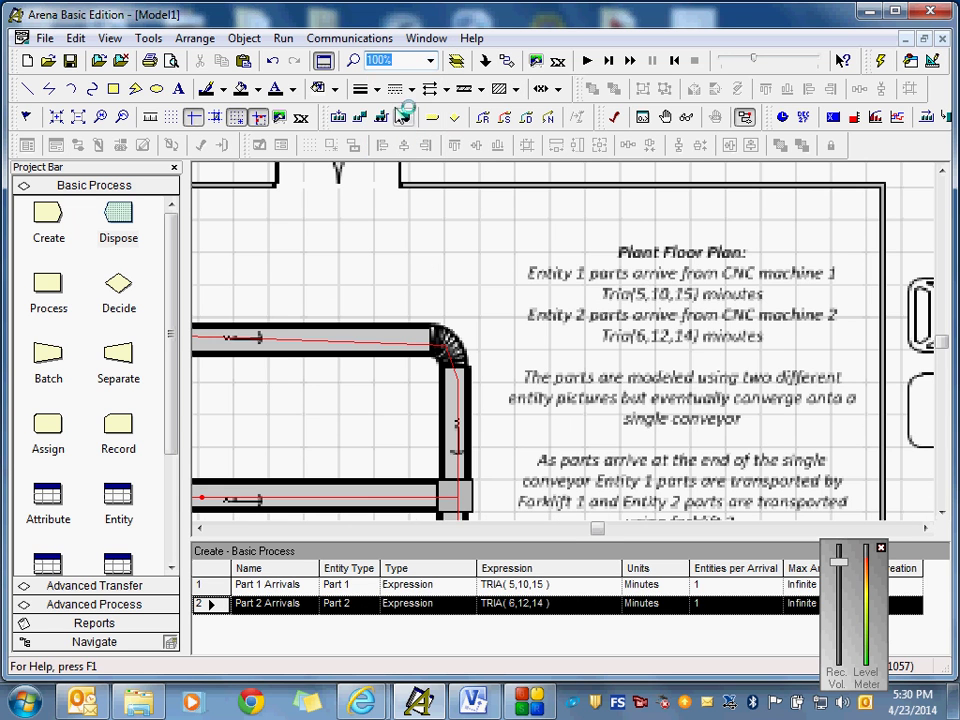
click(432, 62)
click(405, 150)
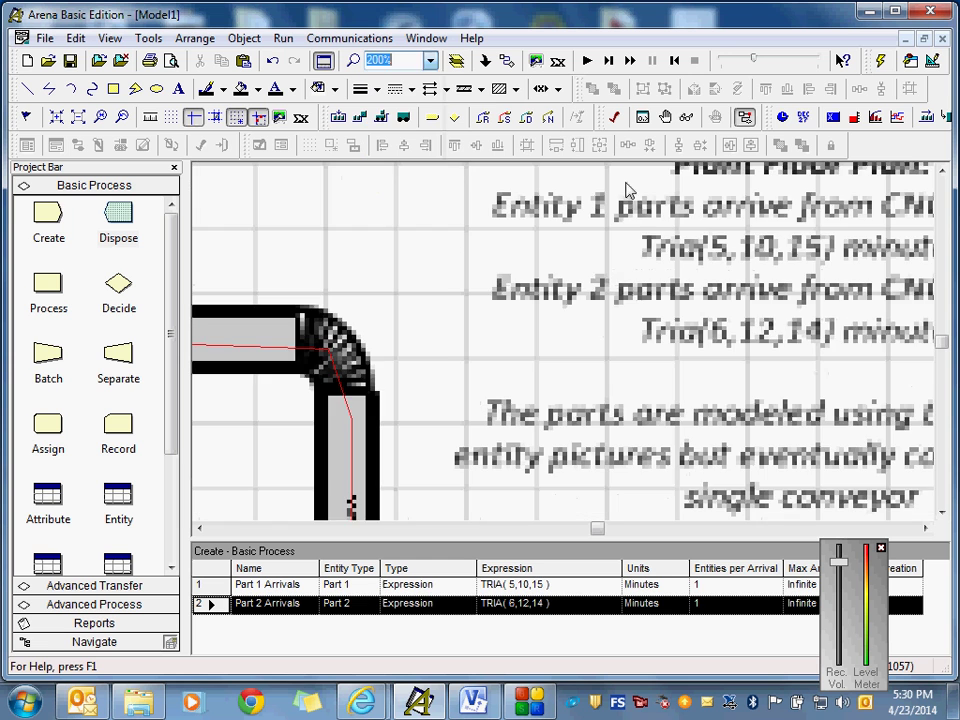
drag(943, 343, 944, 348)
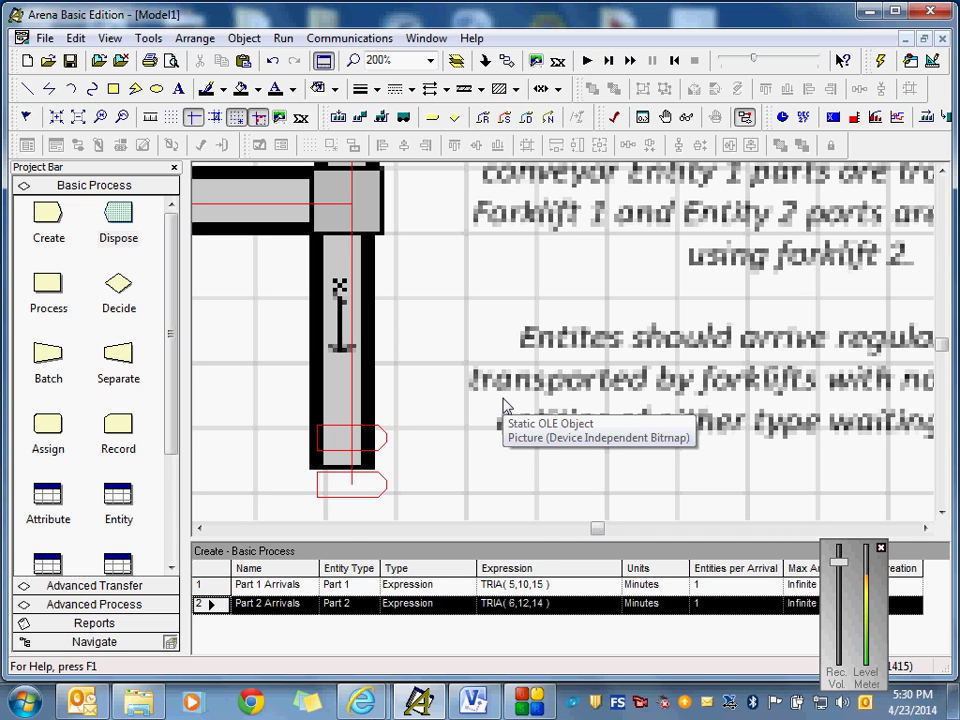
drag(333, 480, 333, 460)
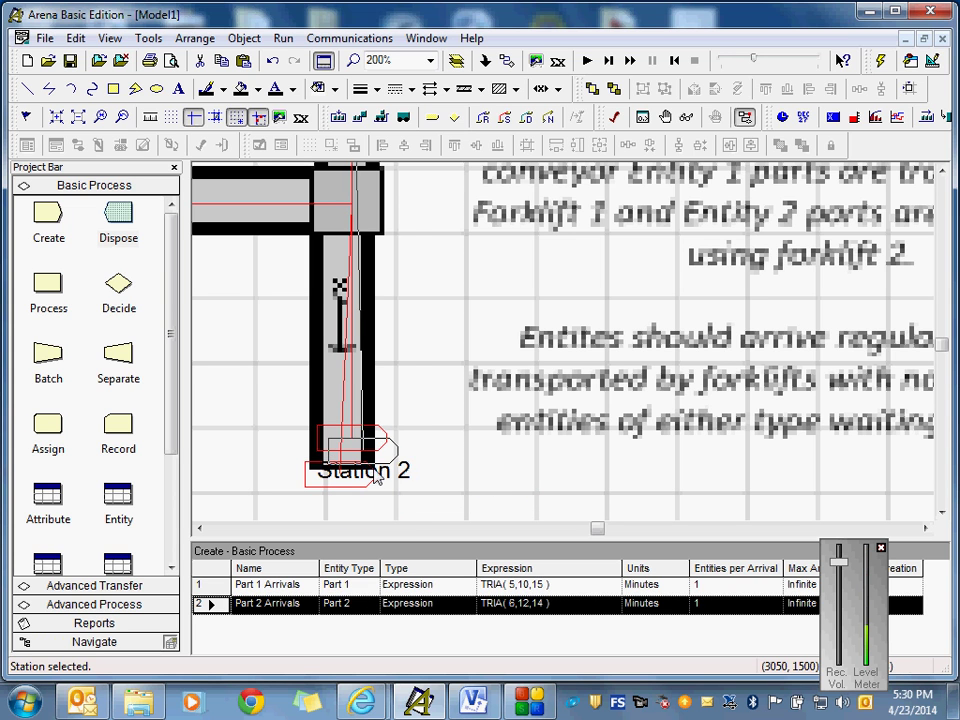
click(321, 466)
drag(321, 466, 297, 462)
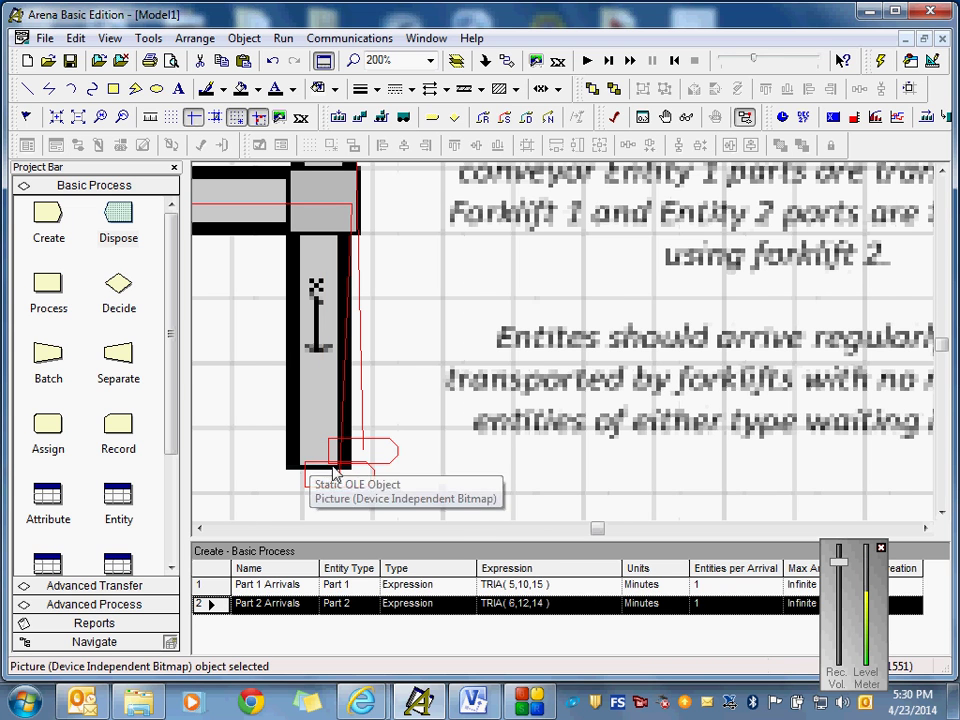
key(ctrl+z)
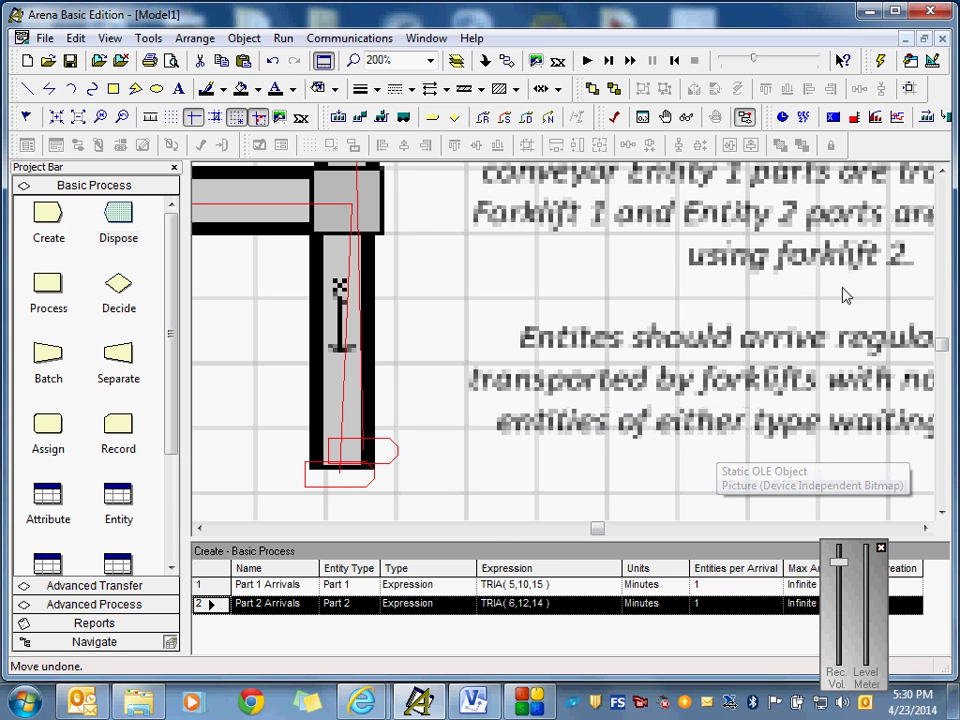
- Review the conveyor and destination station settings of the Convey 1 and Convey 2 modules in the flowchart
click(431, 61)
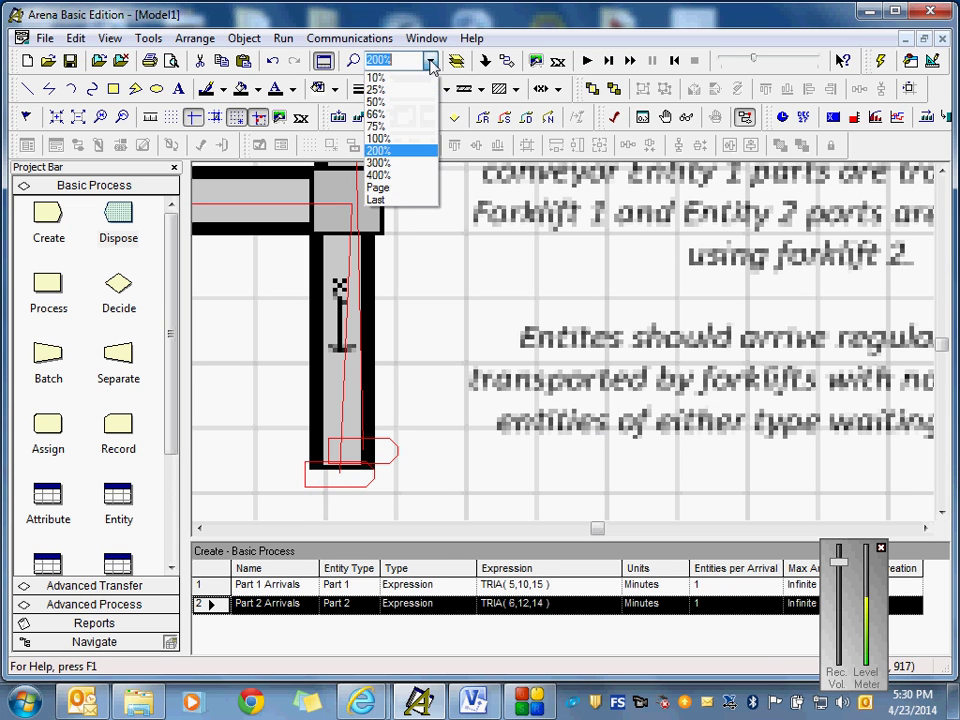
click(385, 113)
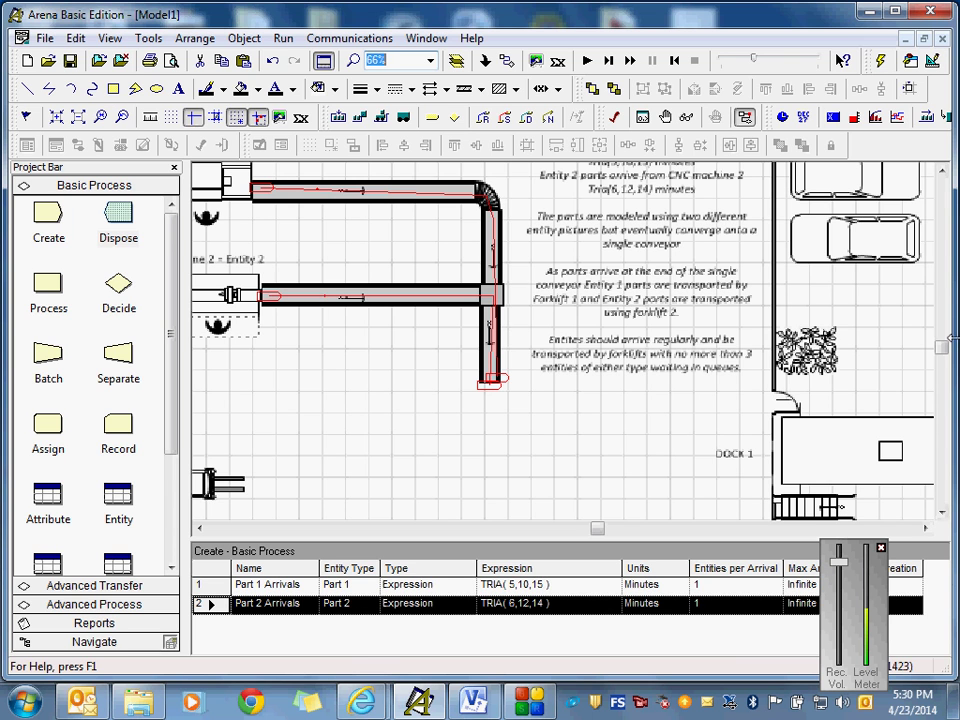
click(430, 61)
click(407, 103)
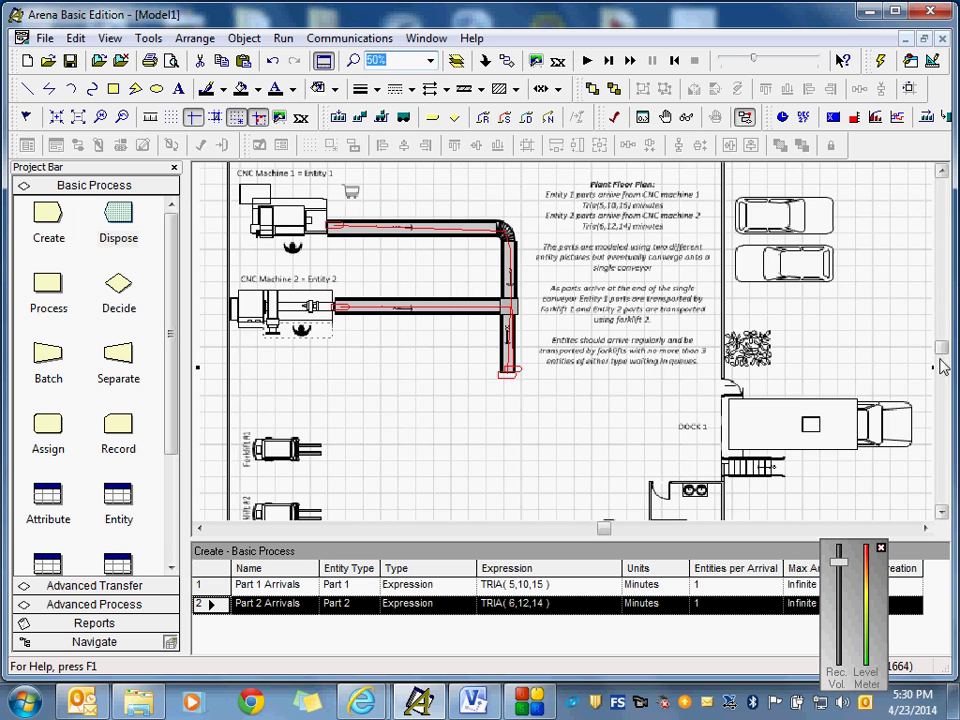
drag(940, 343, 938, 331)
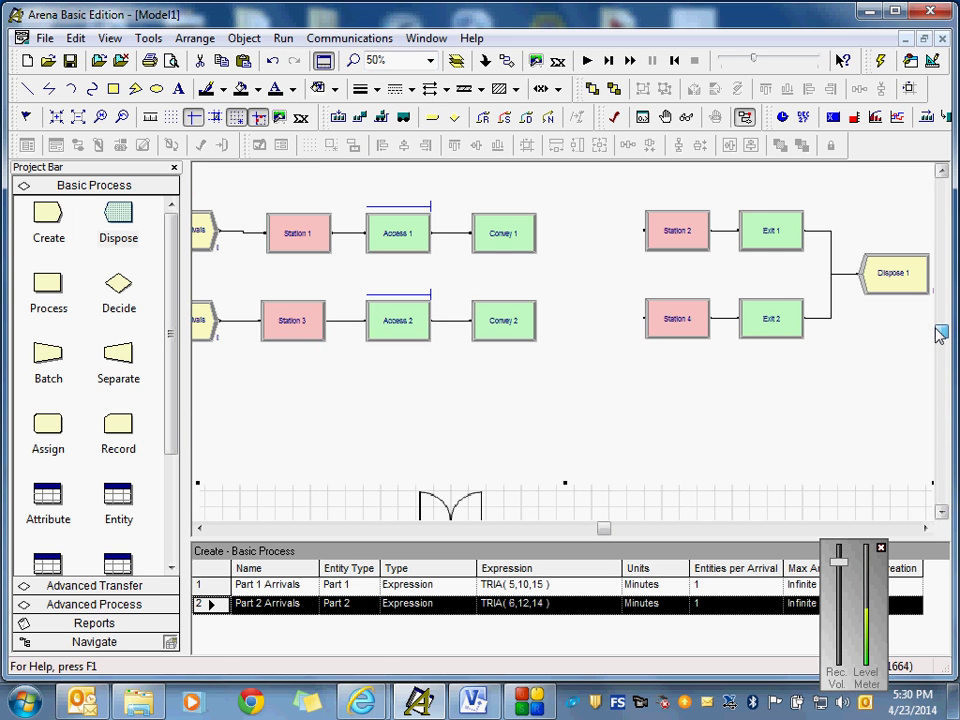
double_click(520, 247)
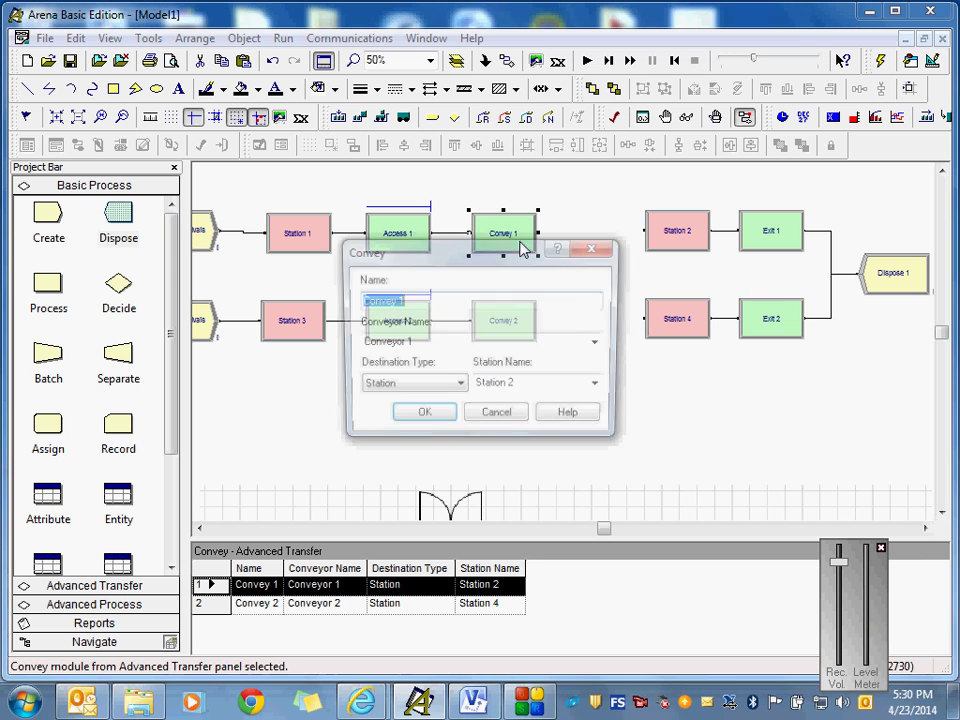
click(421, 418)
click(506, 330)
double_click(506, 330)
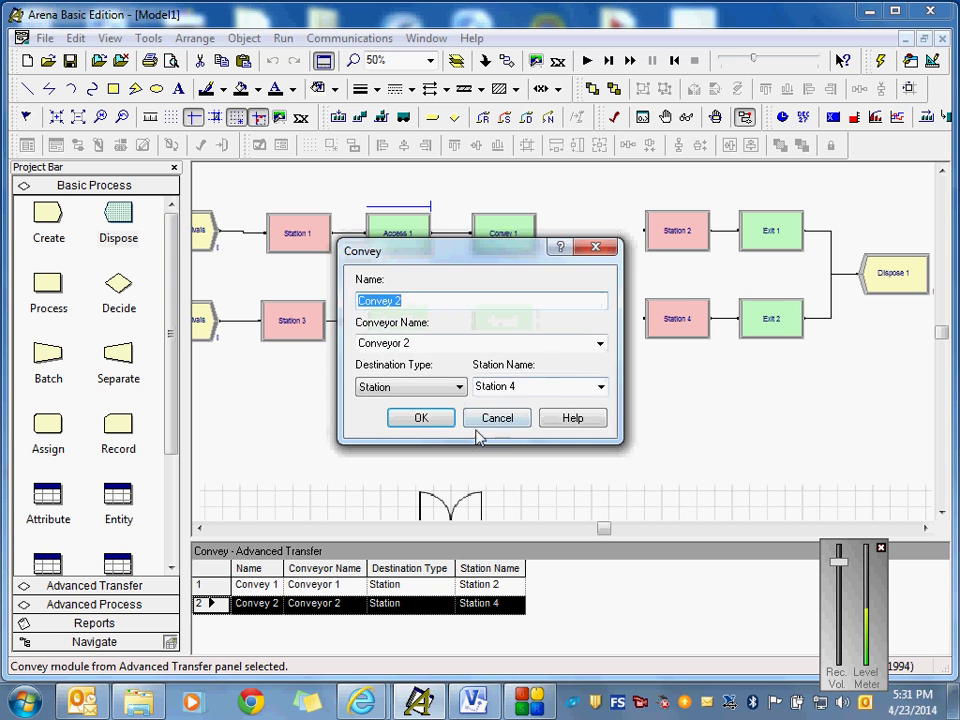
click(430, 418)
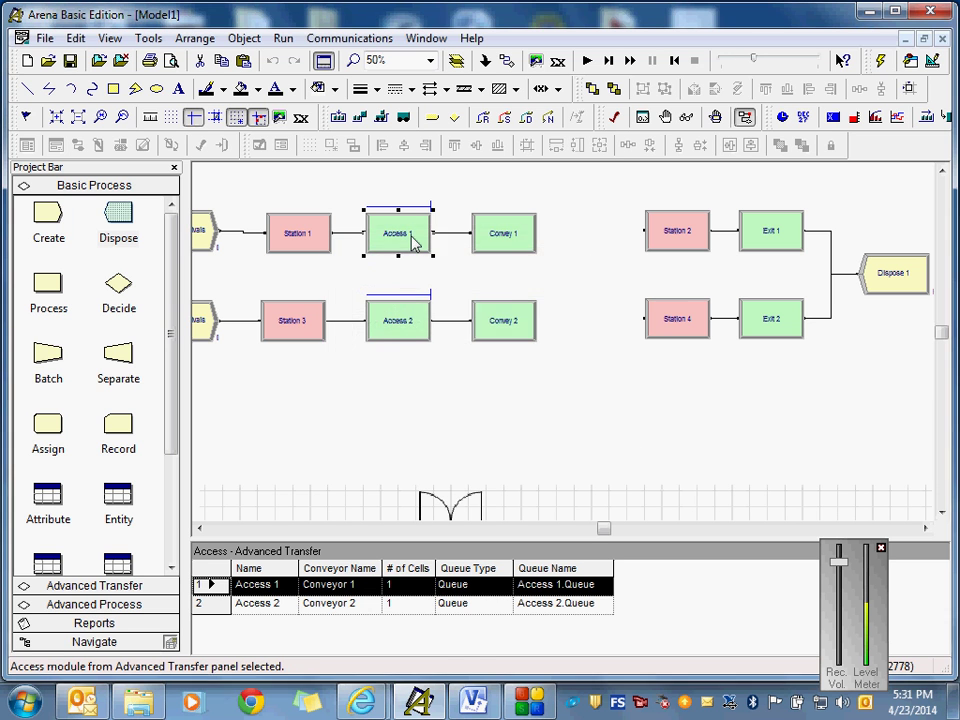
- Review the conveyor, cell and queue settings of the Access 1 and Access 2 modules
double_click(414, 242)
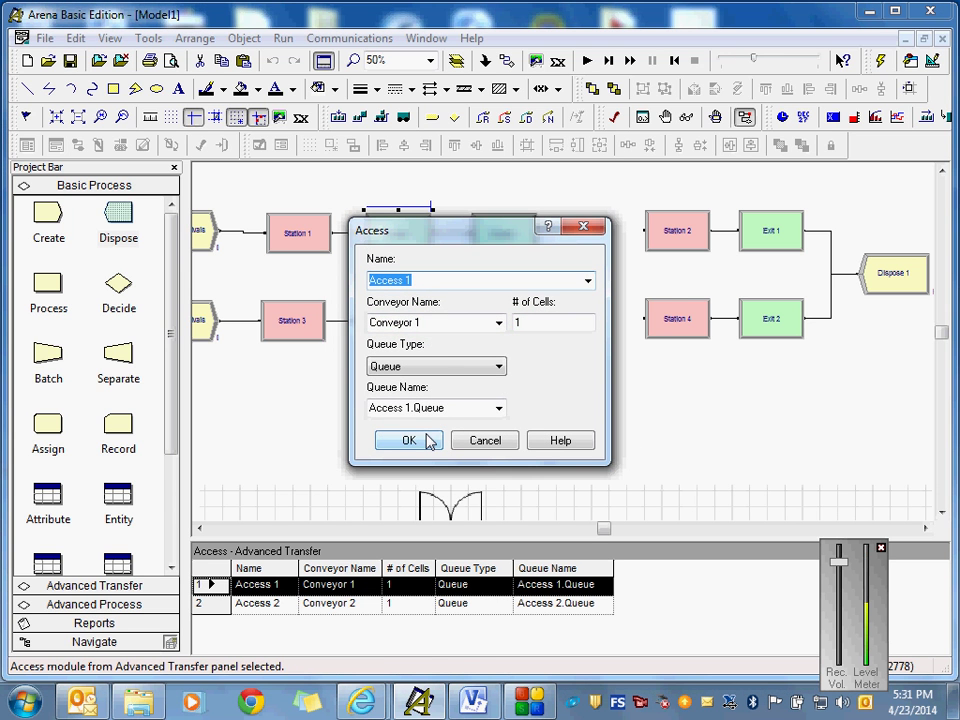
click(428, 441)
double_click(418, 343)
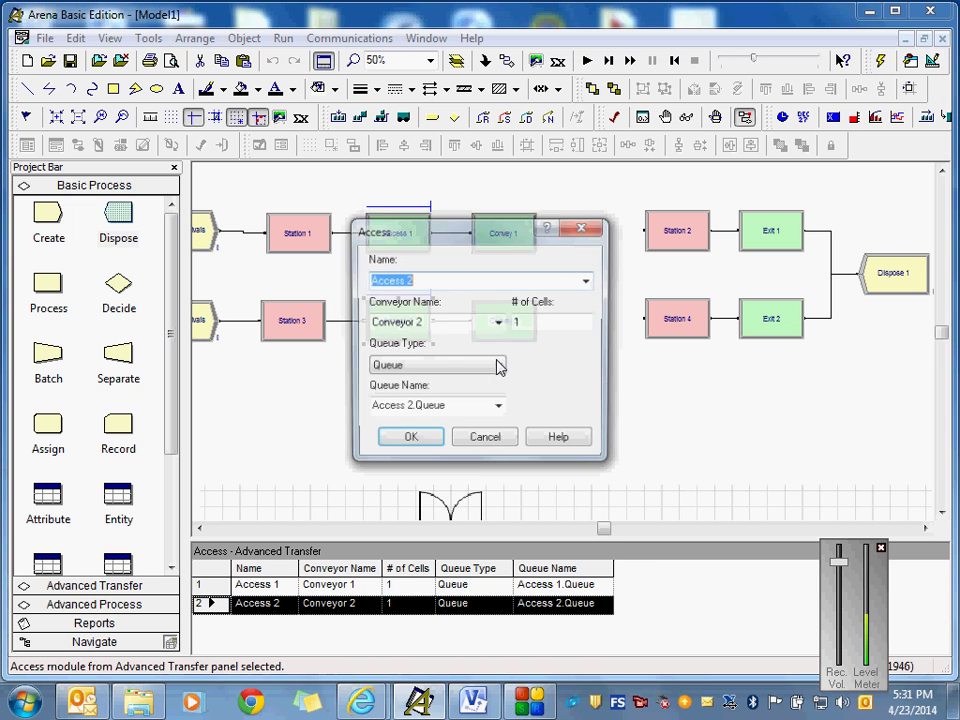
click(424, 441)
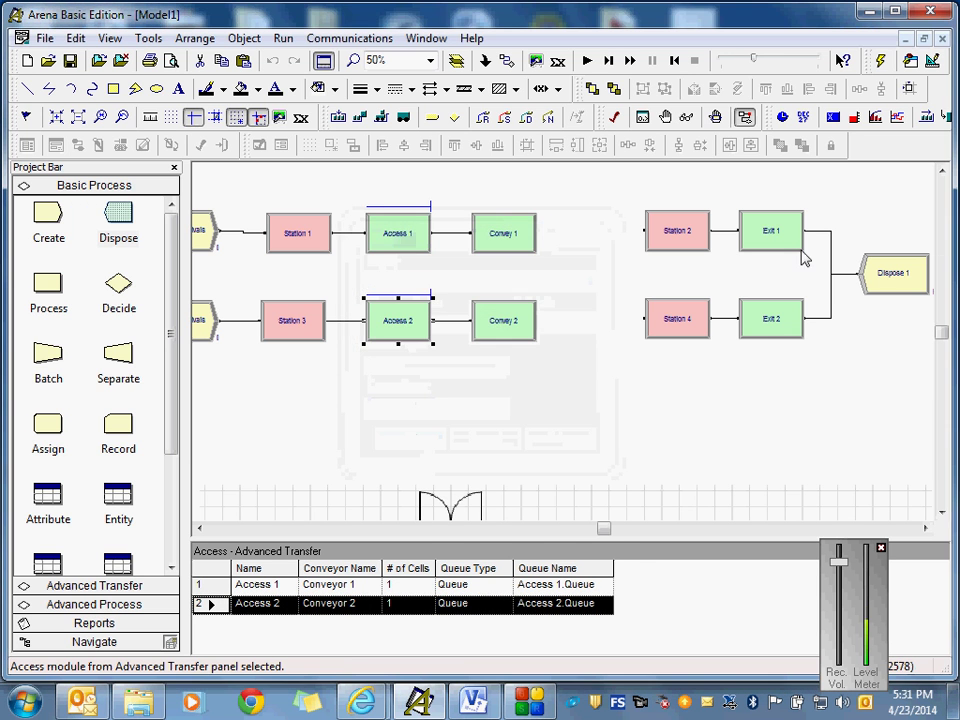
- Set the Exit 1 module to release 1 cell of Conveyor 1
double_click(782, 242)
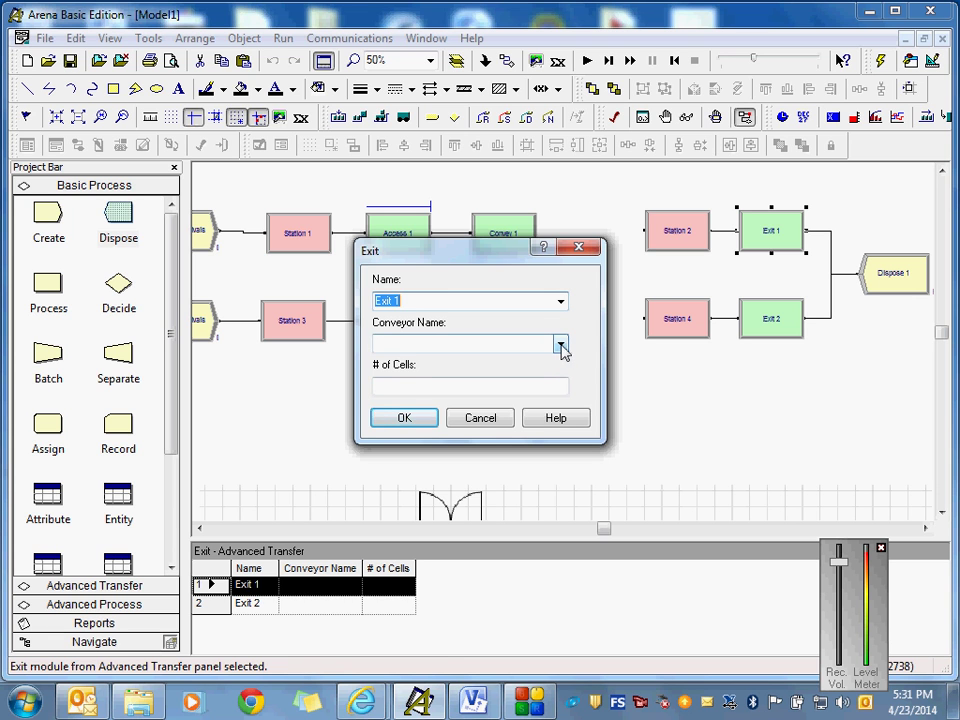
click(560, 346)
click(474, 362)
click(437, 388)
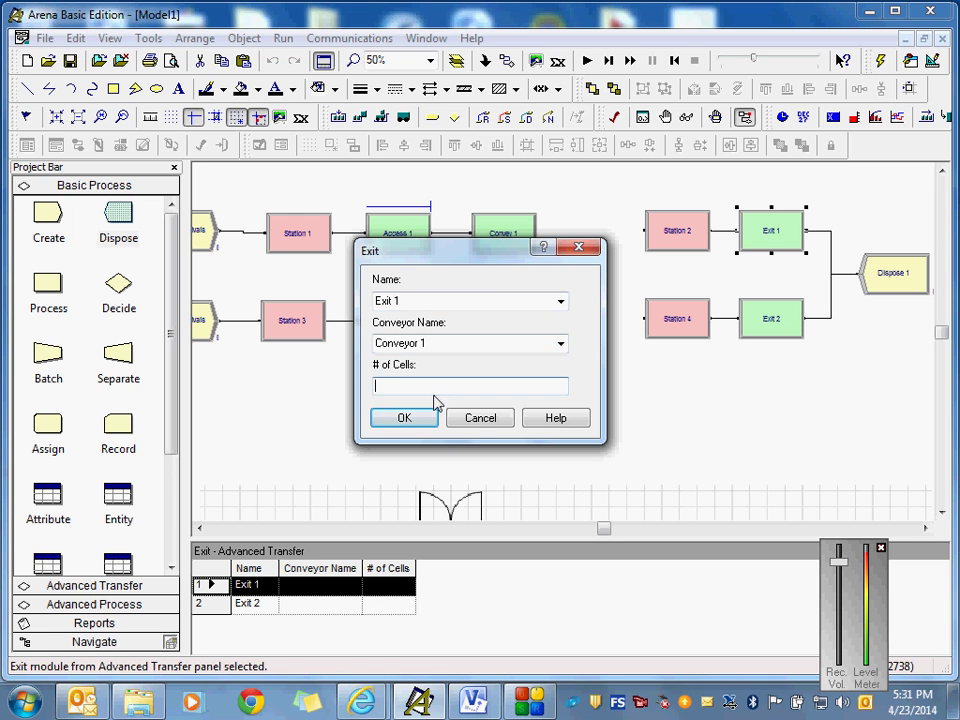
text(1)
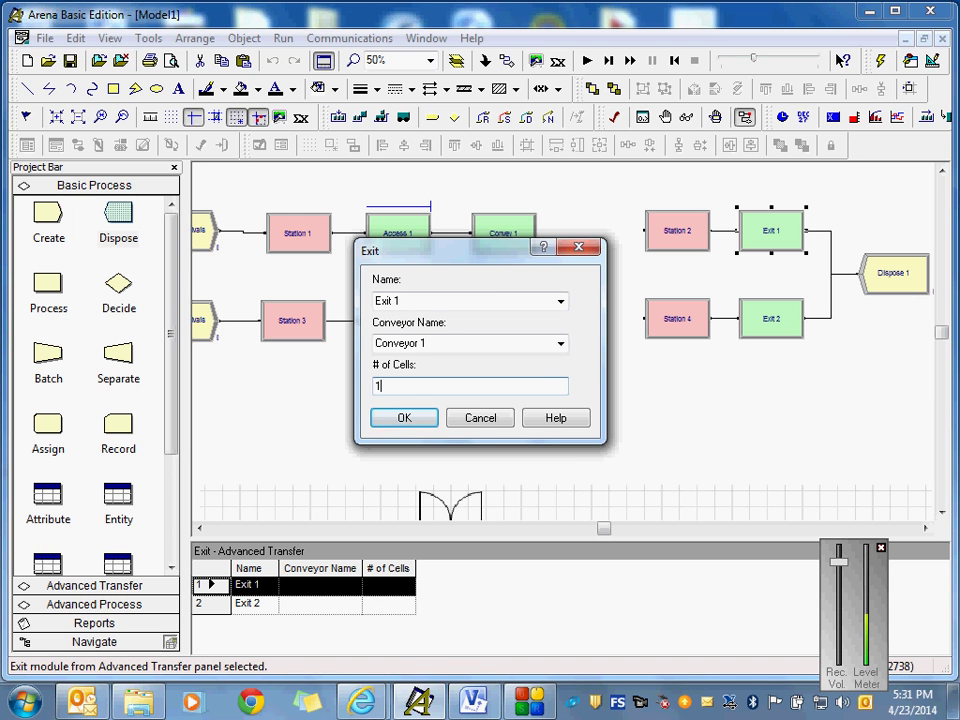
click(408, 424)
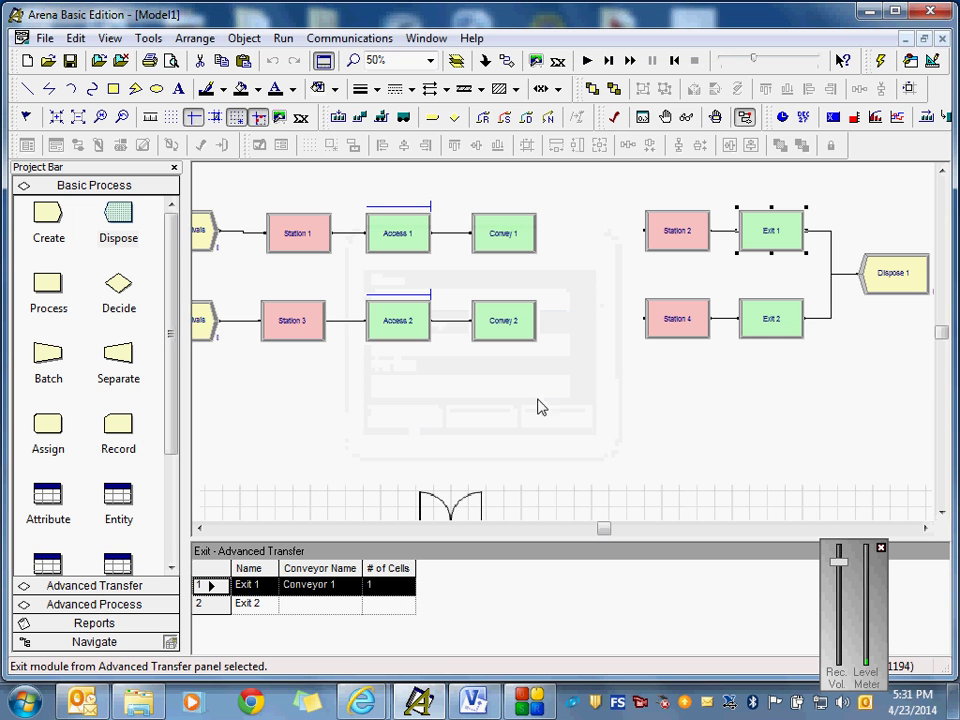
- Set the Exit 2 module to release 1 cell of Conveyor 2
double_click(770, 333)
click(560, 344)
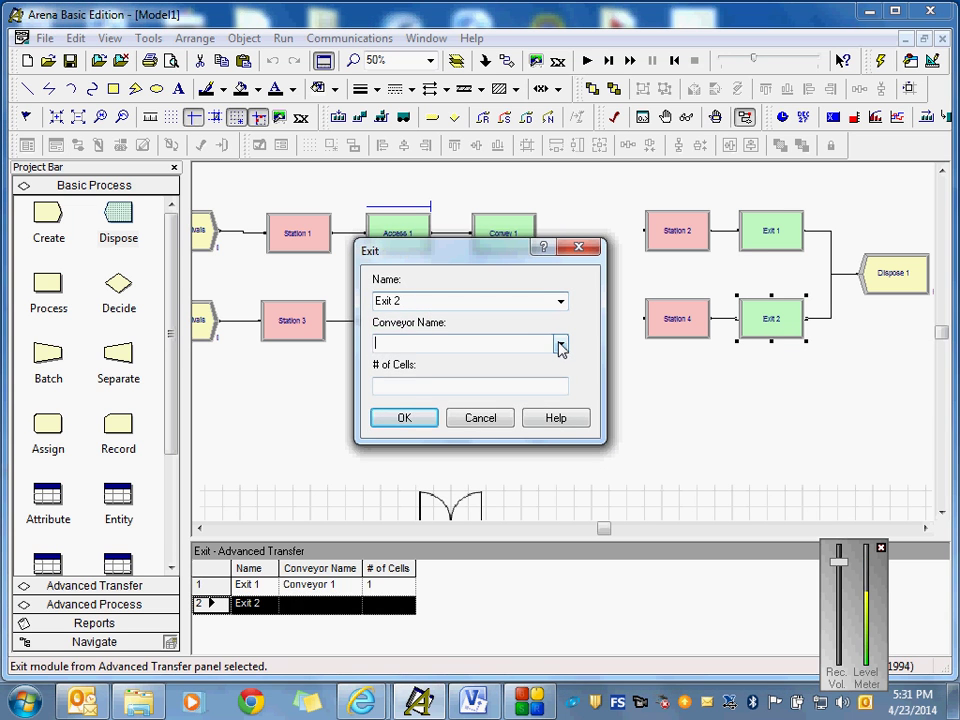
click(499, 374)
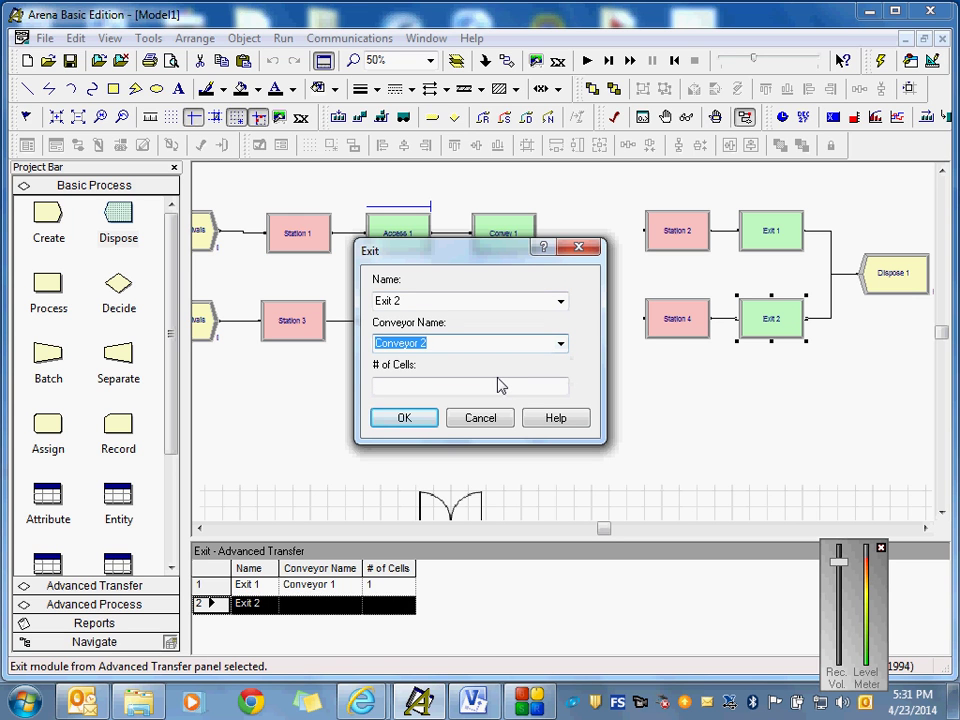
click(431, 388)
text(1)
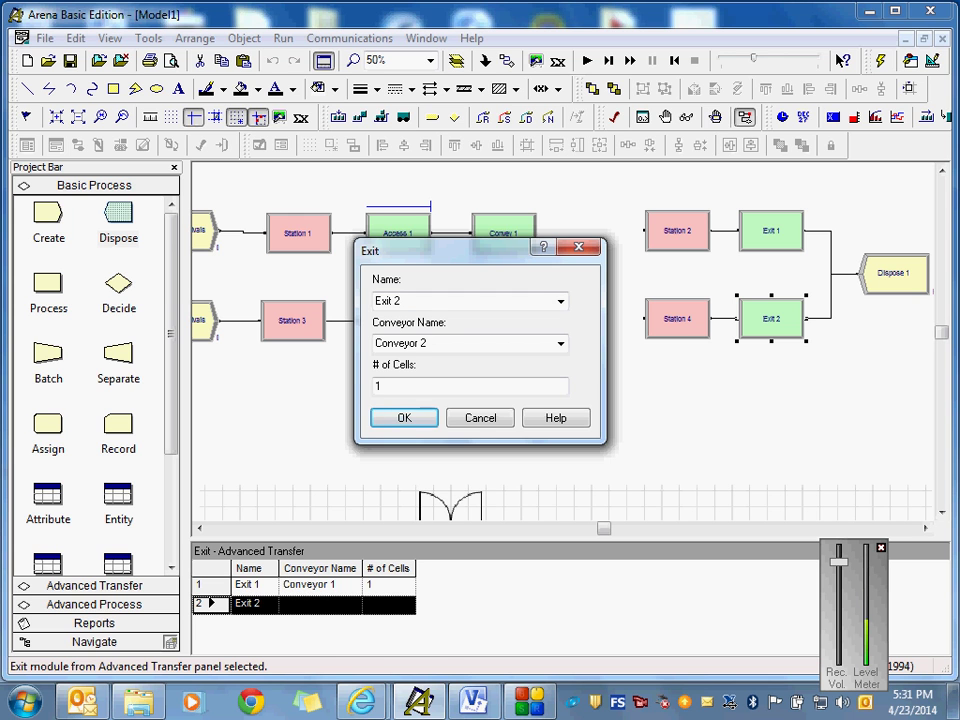
click(405, 419)
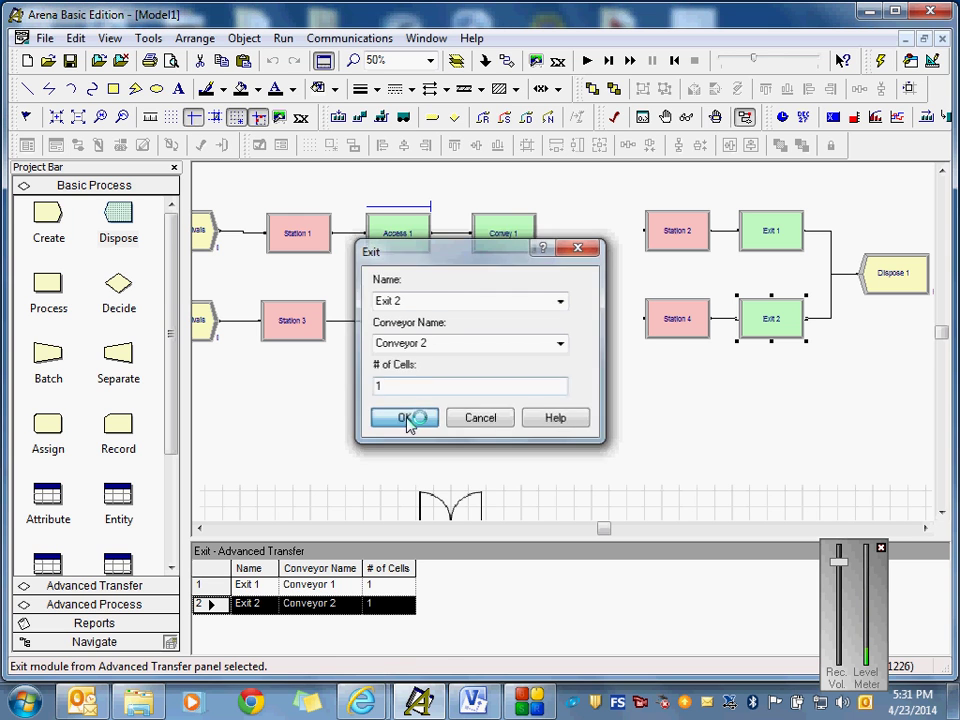
- Enlarge the model view to show the floor plan, slow down the animation speed, and start the simulation run
drag(428, 540, 425, 619)
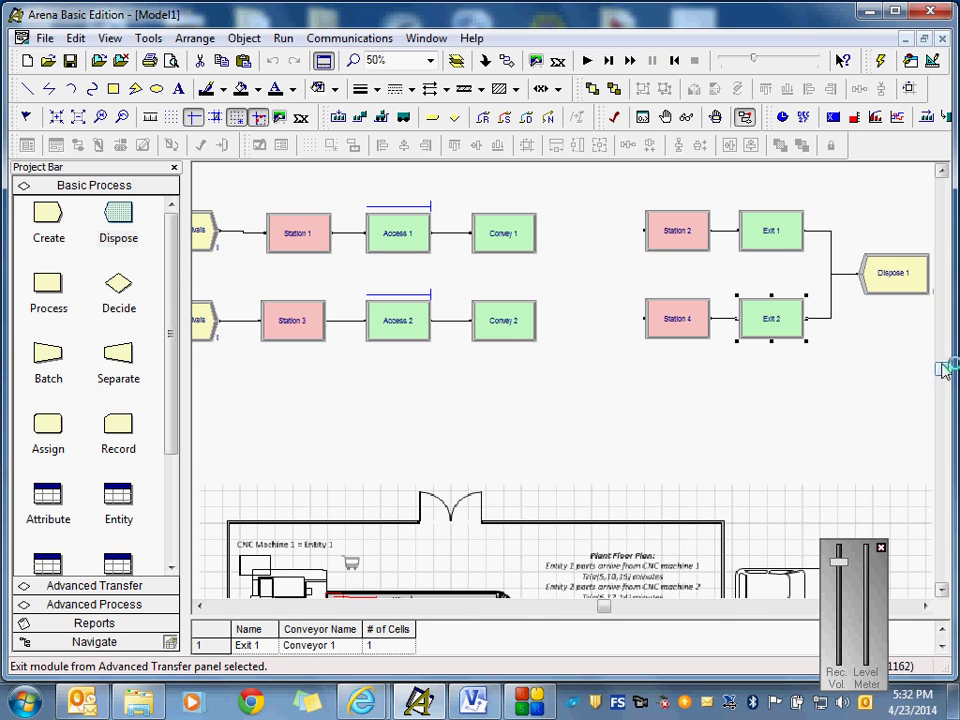
drag(942, 345, 947, 390)
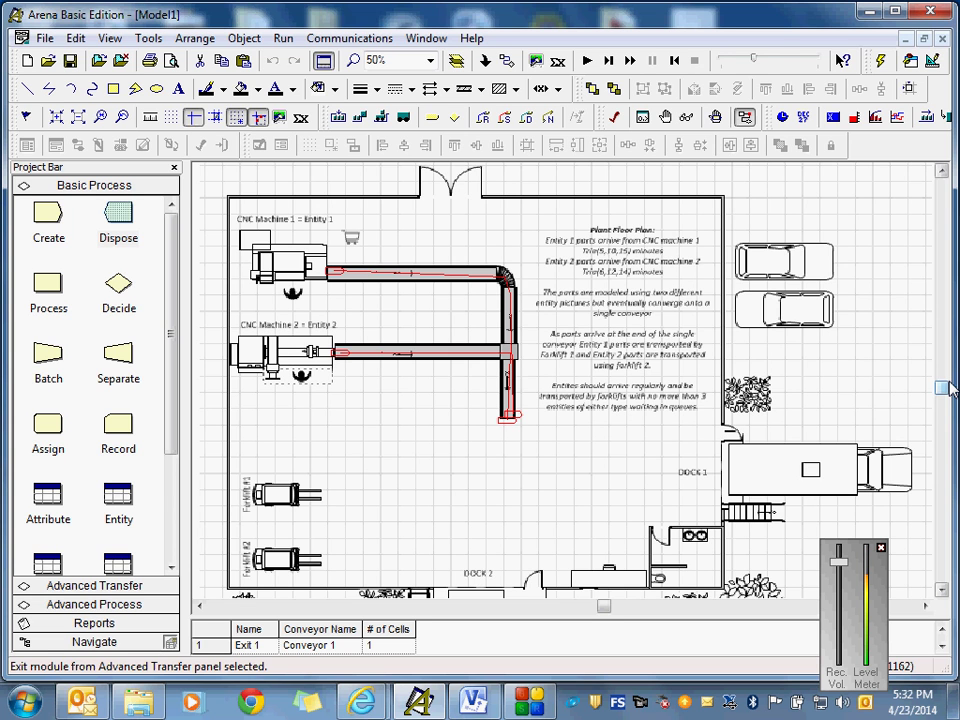
drag(755, 62, 727, 65)
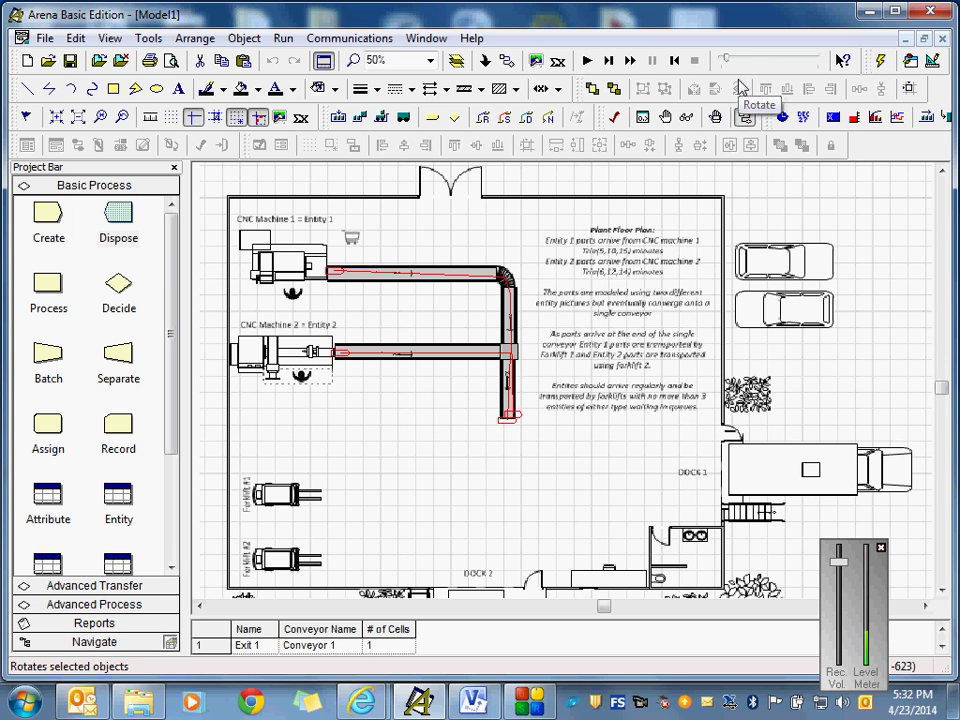
click(587, 62)
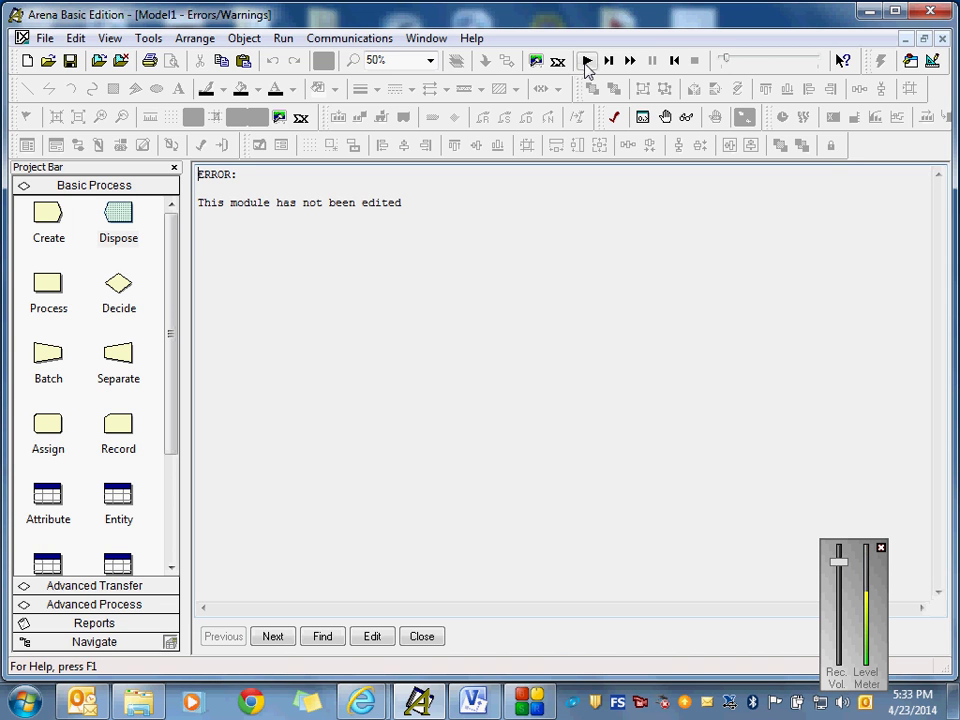
- Edit the unedited Conveyor 1.Segment module by adding Station 2 as its next station with a length of 10
click(371, 637)
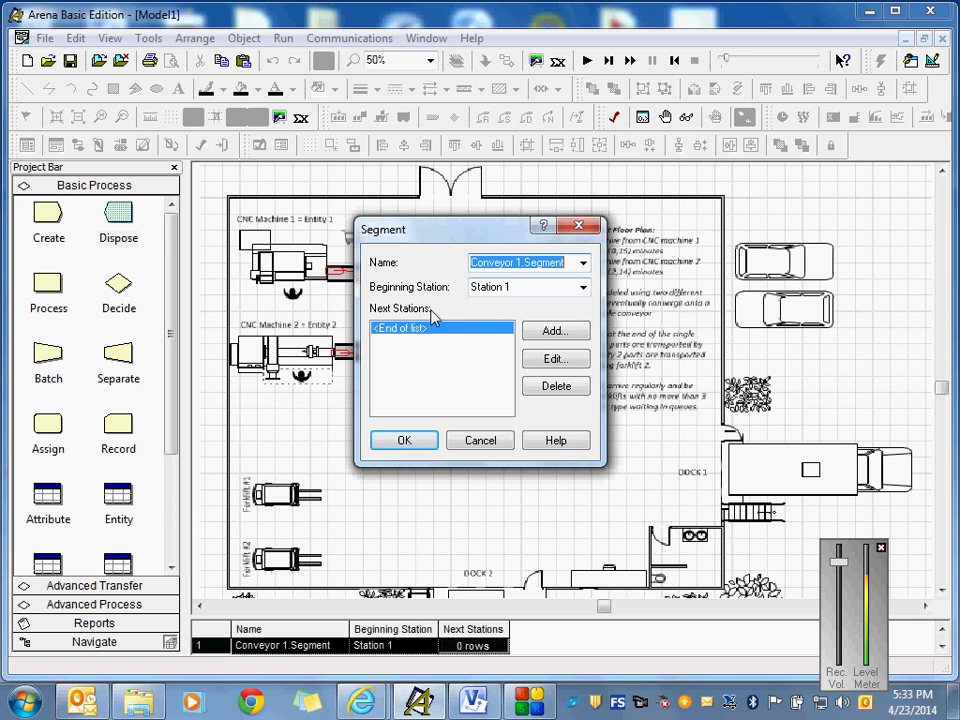
click(549, 335)
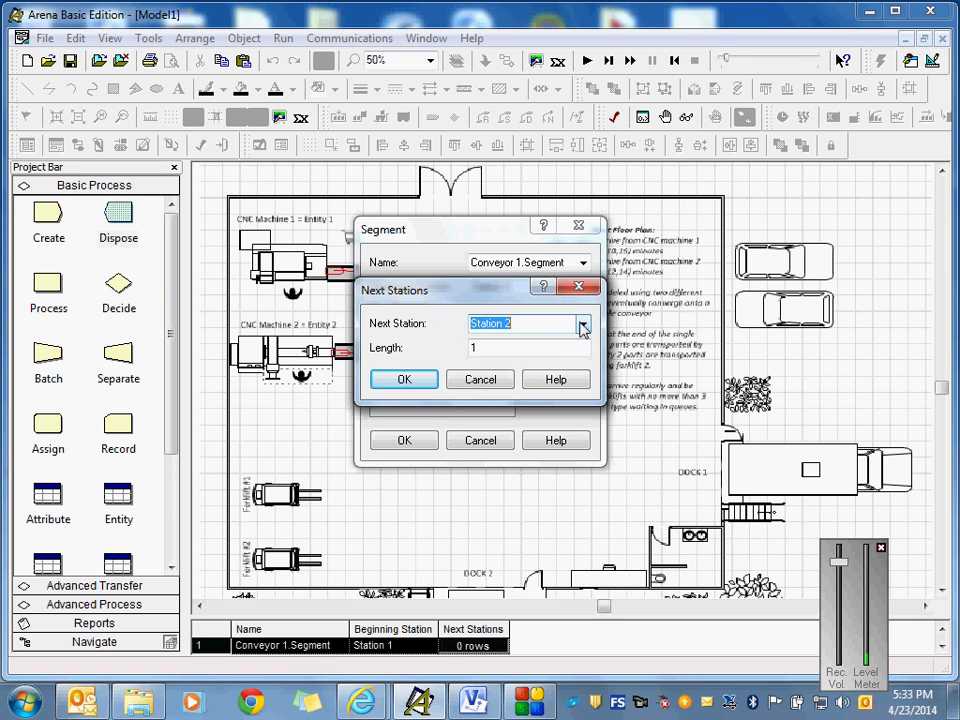
click(490, 350)
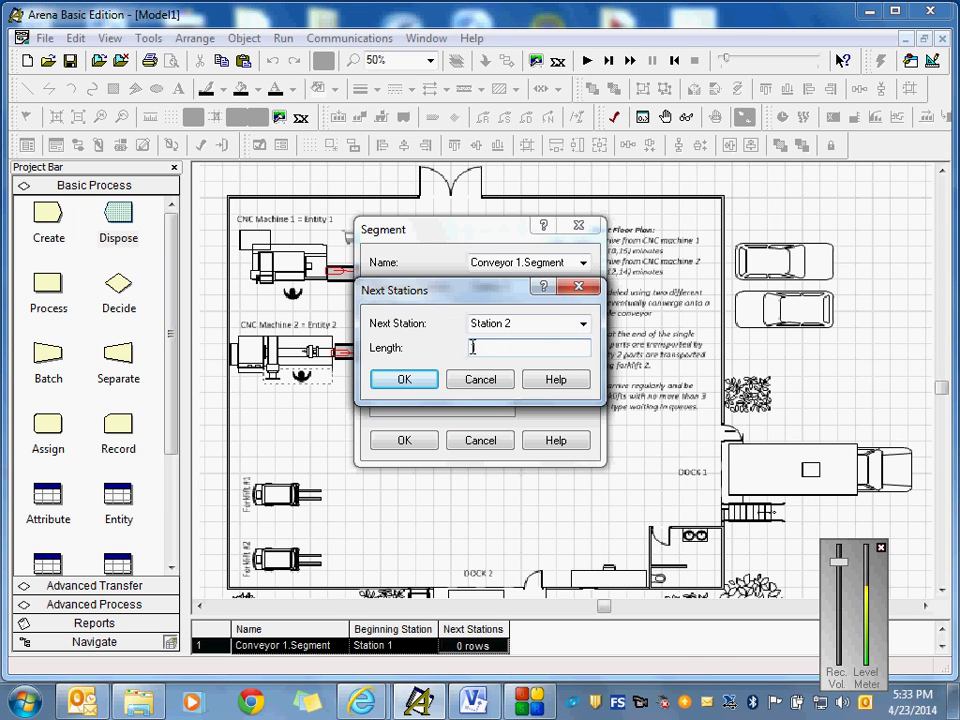
double_click(476, 349)
text(10)
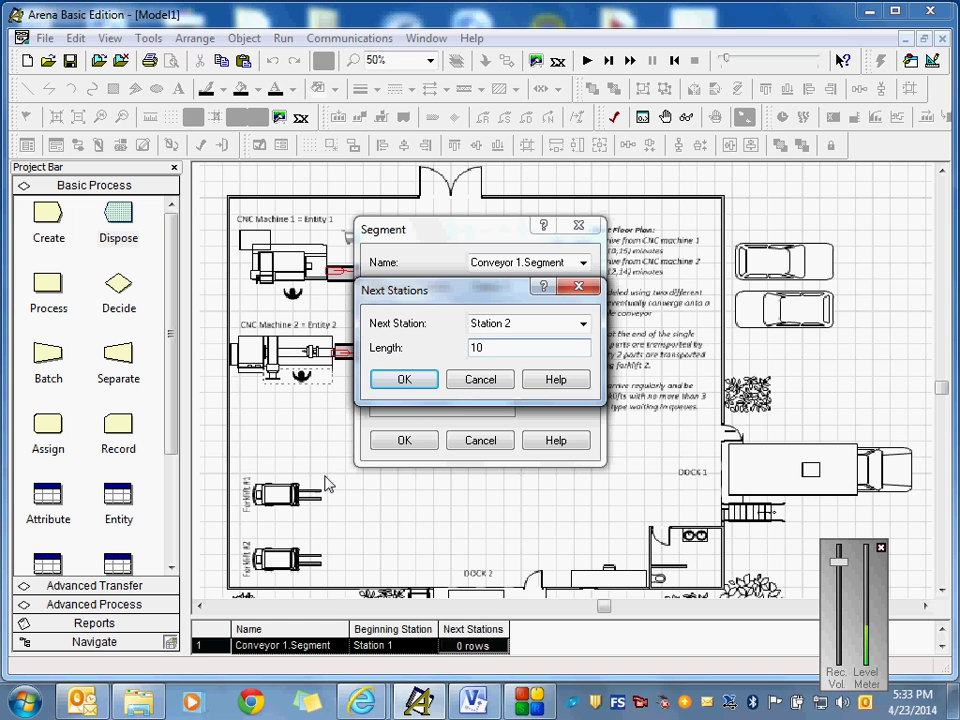
click(401, 385)
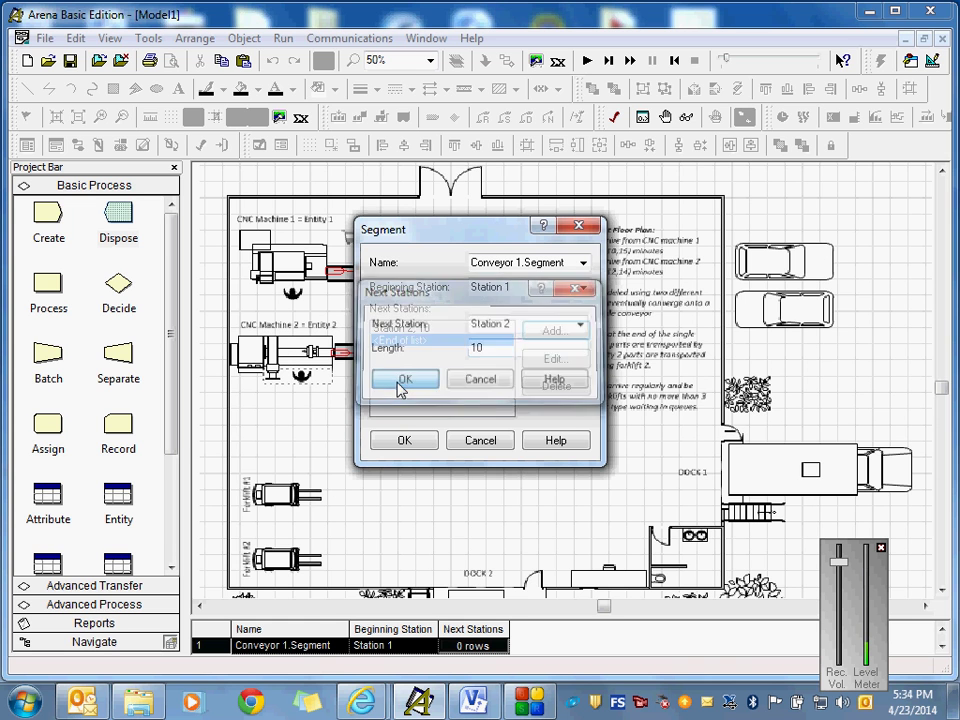
click(405, 441)
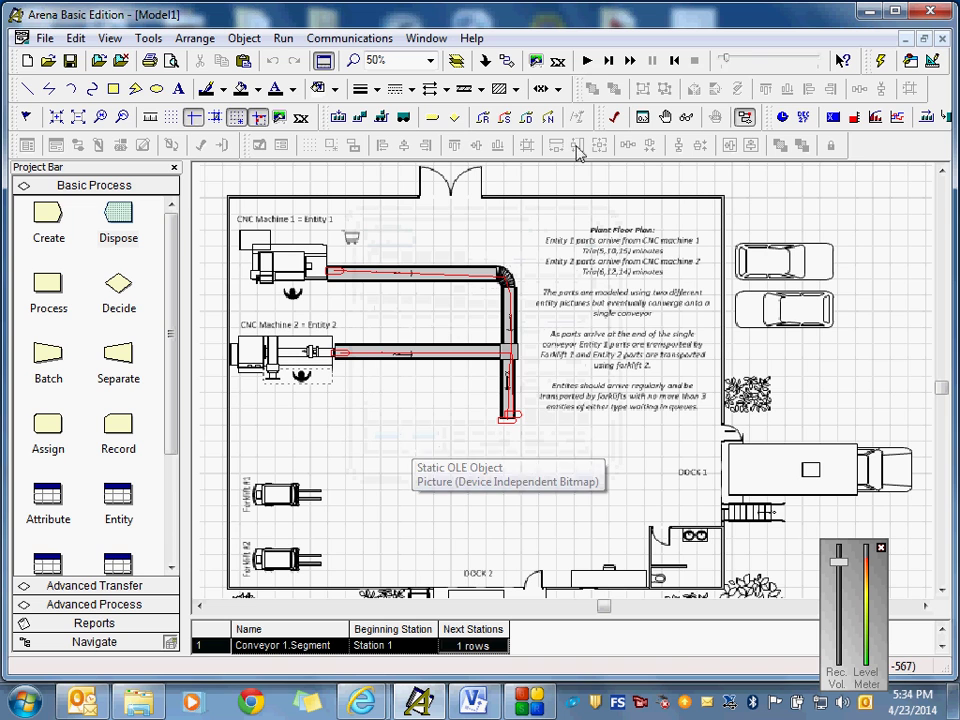
- Run the simulation again and set the beginning station of the unedited Conveyor 2.Segment module to Station 3
click(588, 63)
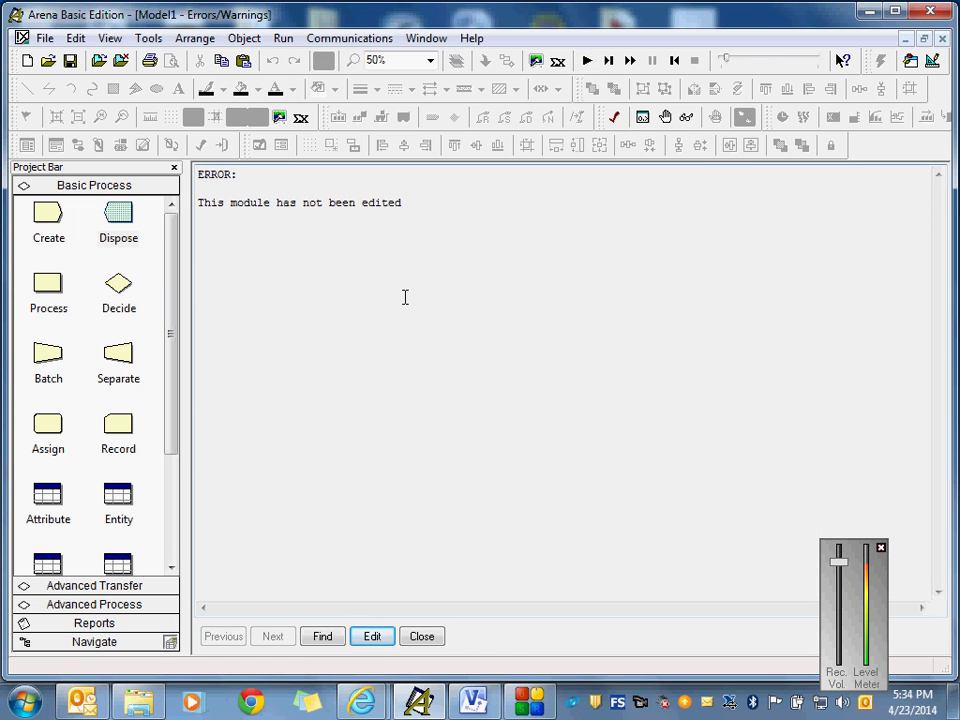
click(372, 636)
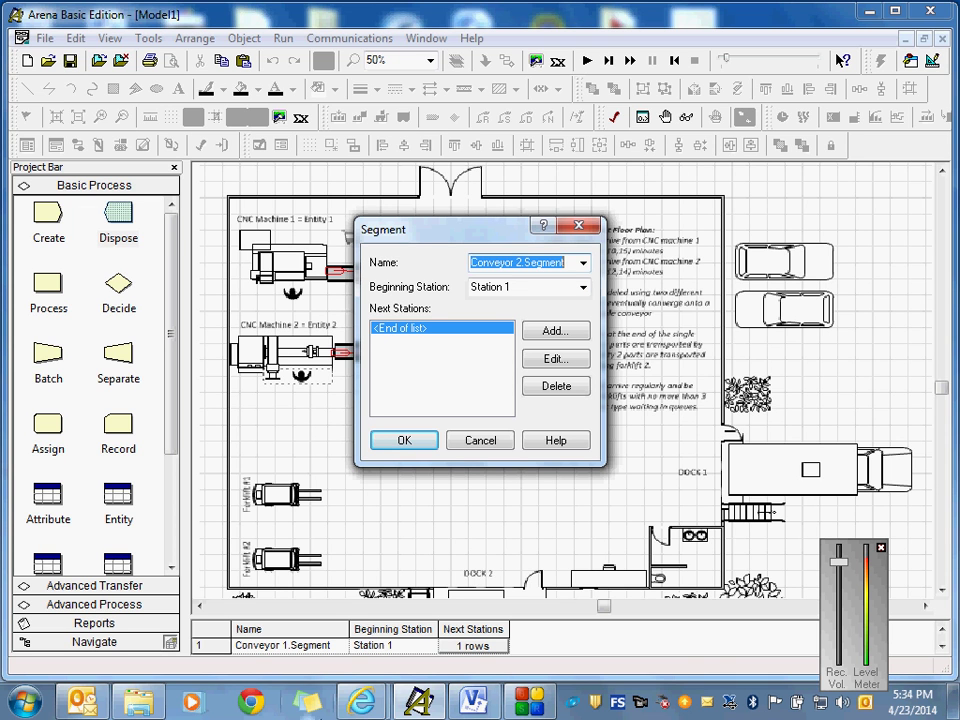
click(582, 287)
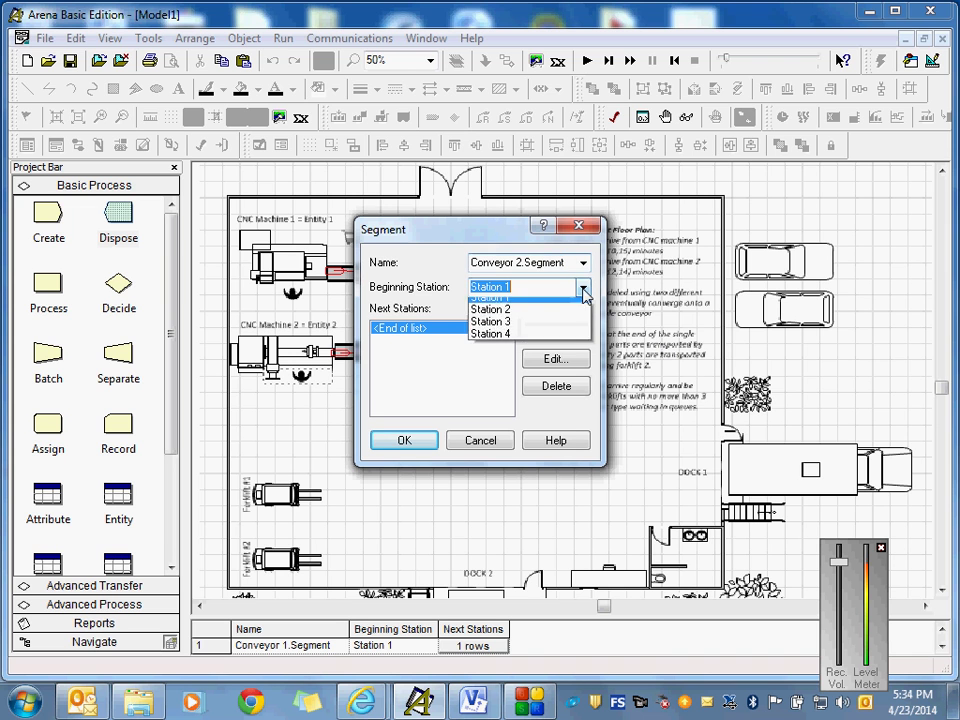
click(528, 337)
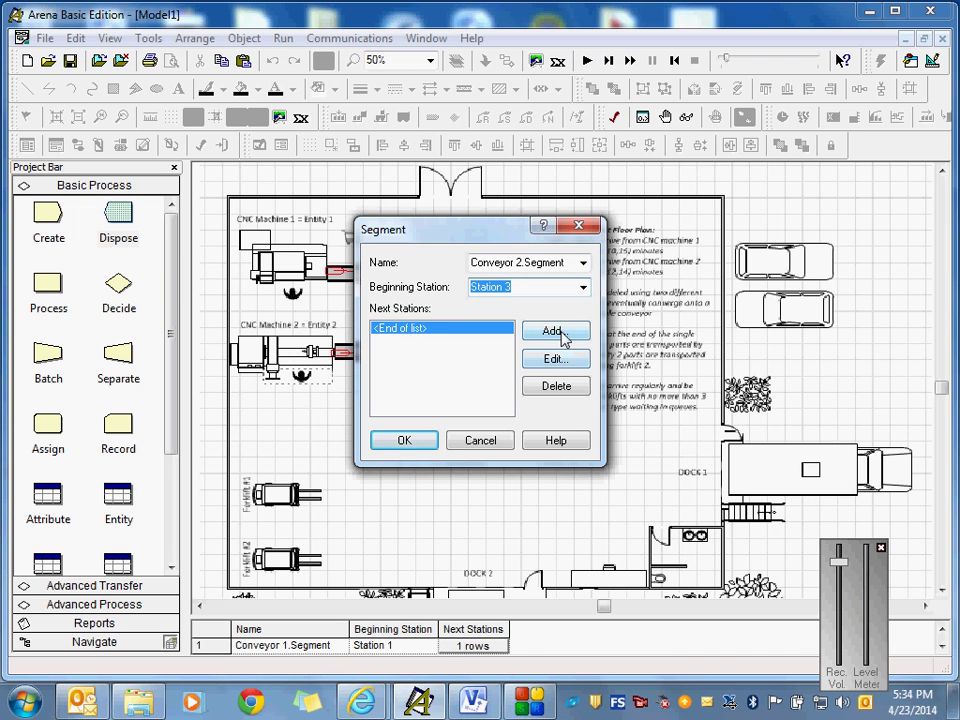
- Add Station 4 with a length of 10 as the next station of Conveyor 2.Segment
click(555, 331)
key(Down)
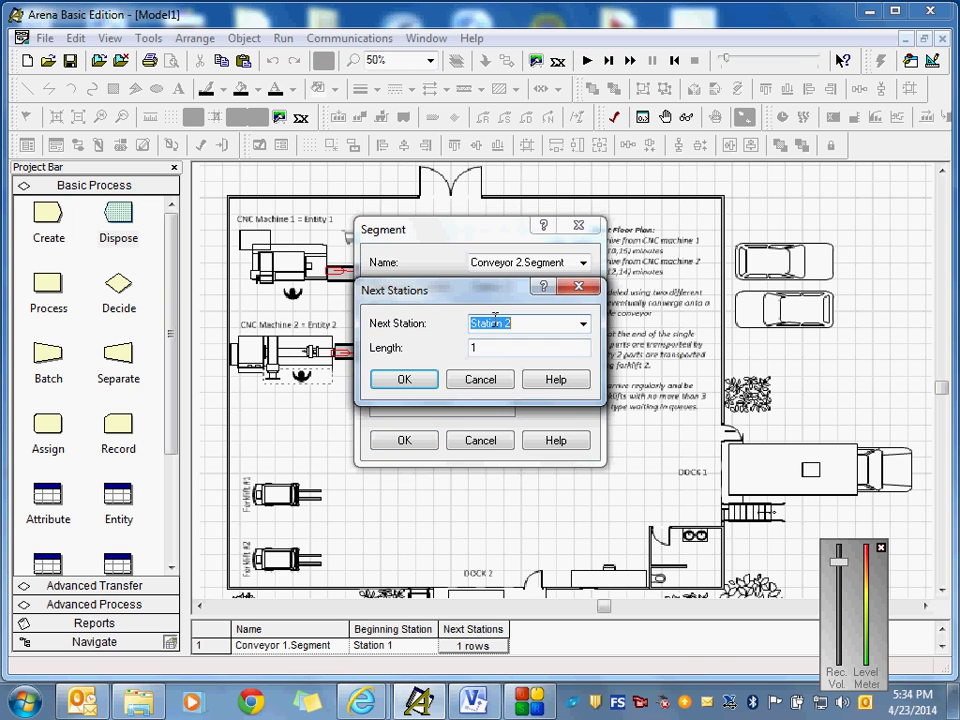
click(582, 324)
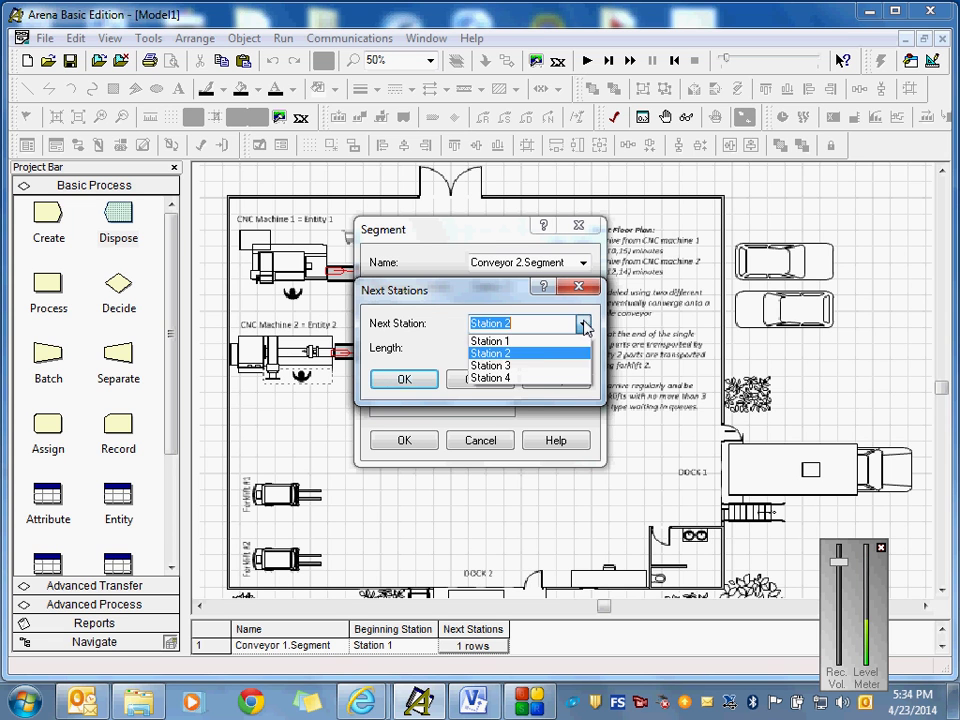
click(520, 378)
click(493, 347)
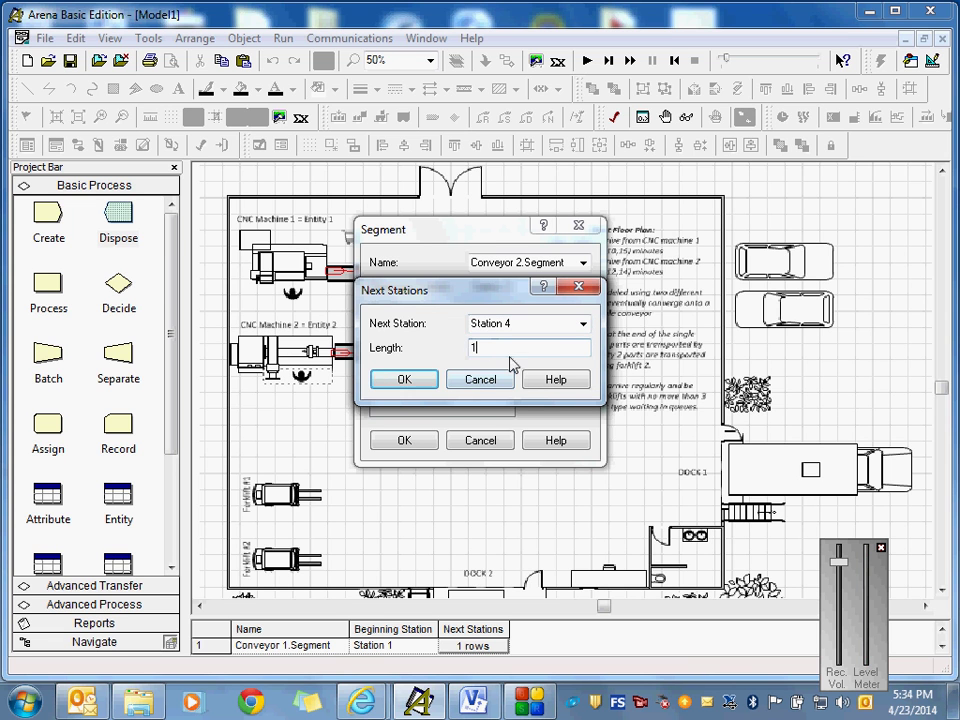
text(0)
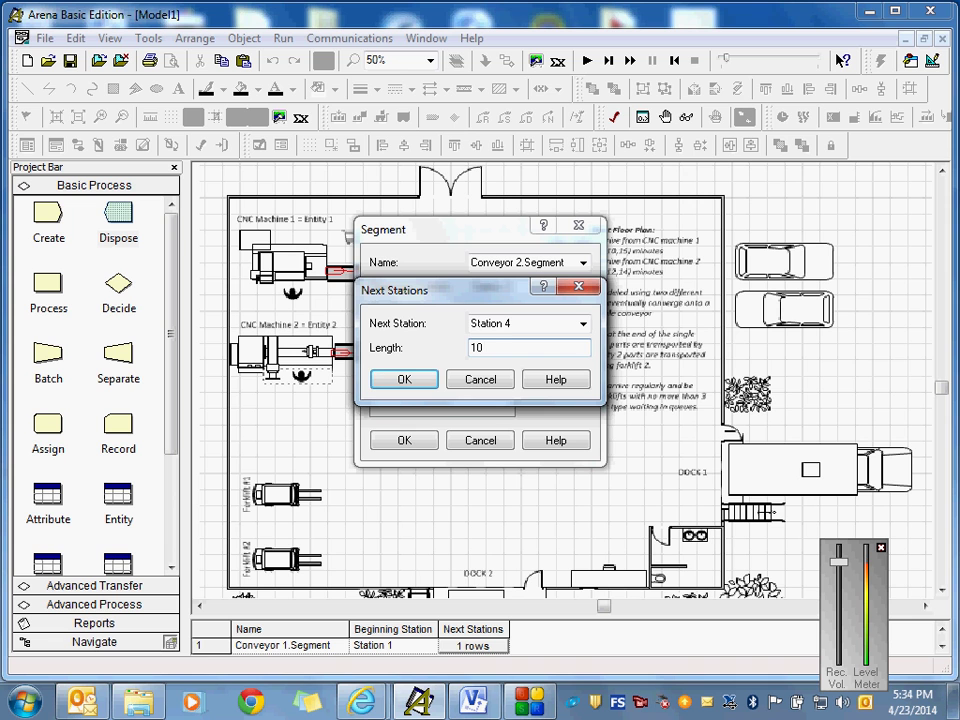
click(401, 385)
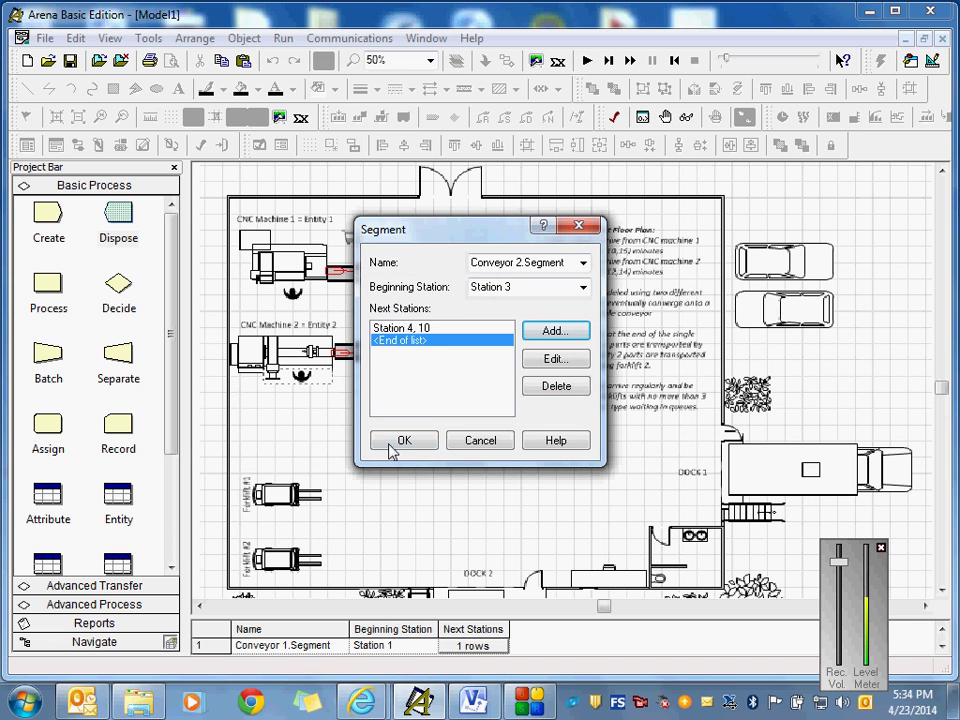
click(400, 441)
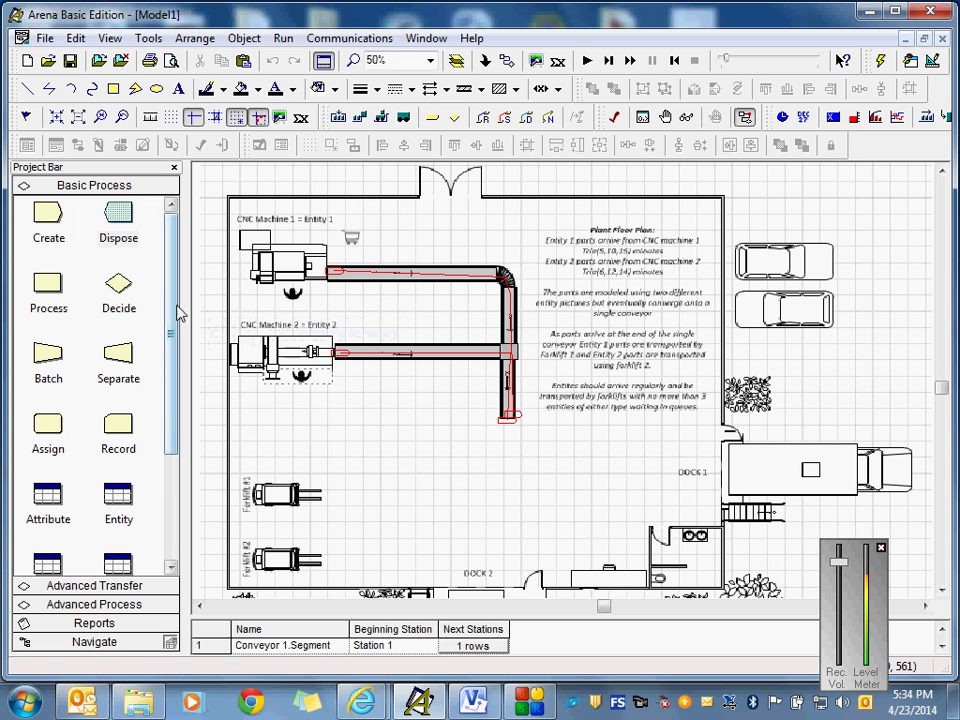
- Review the Segment data table in Advanced Transfer, including the next station and length of Conveyor 1.Segment
click(80, 586)
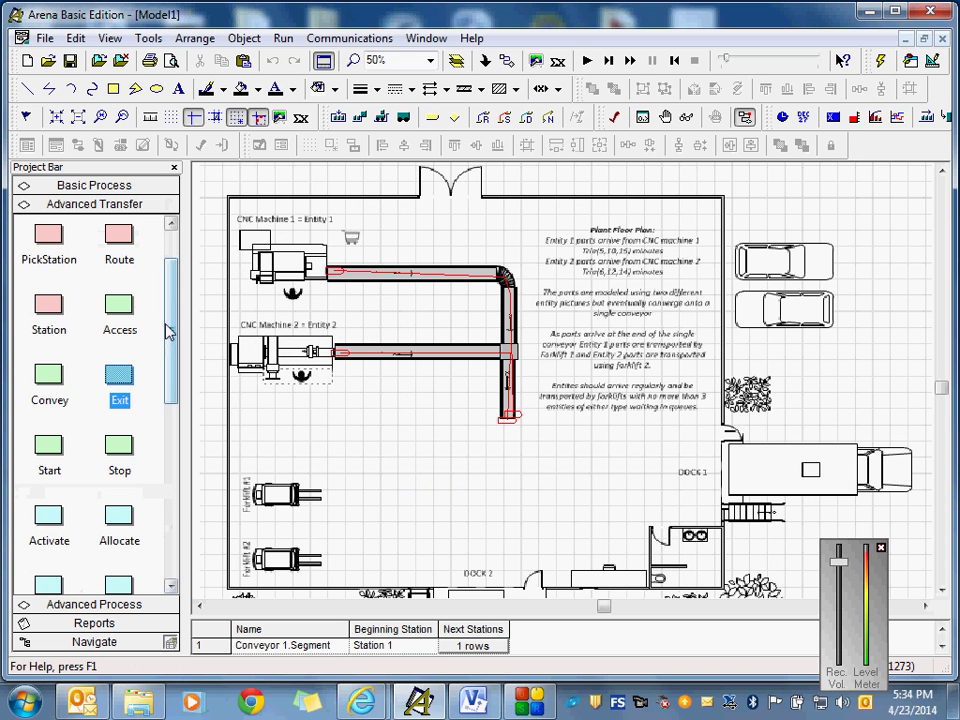
drag(170, 330, 170, 481)
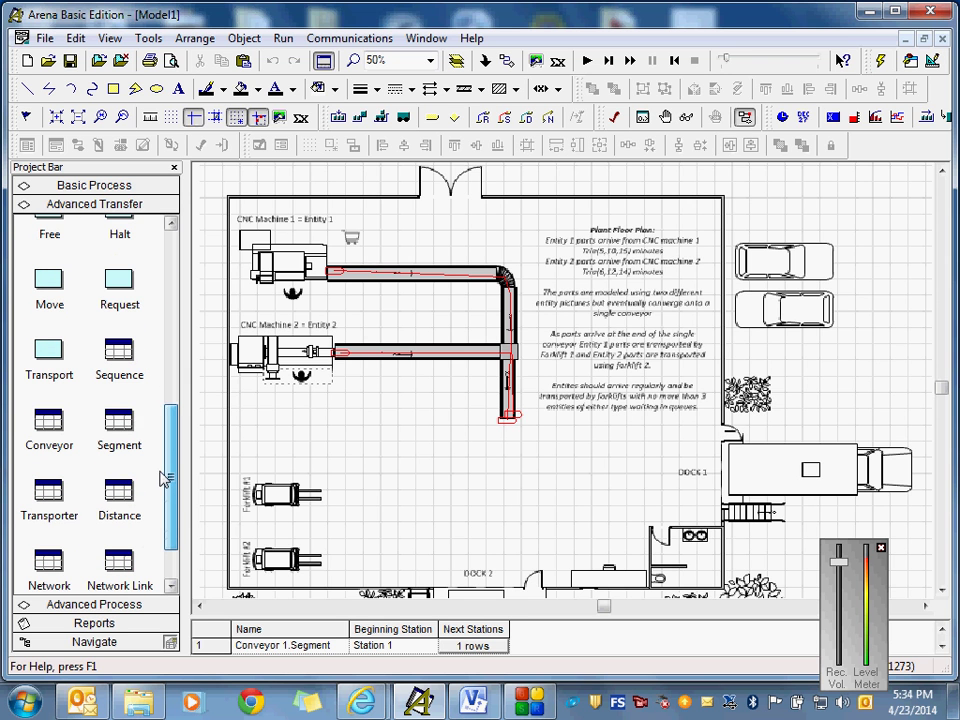
click(122, 425)
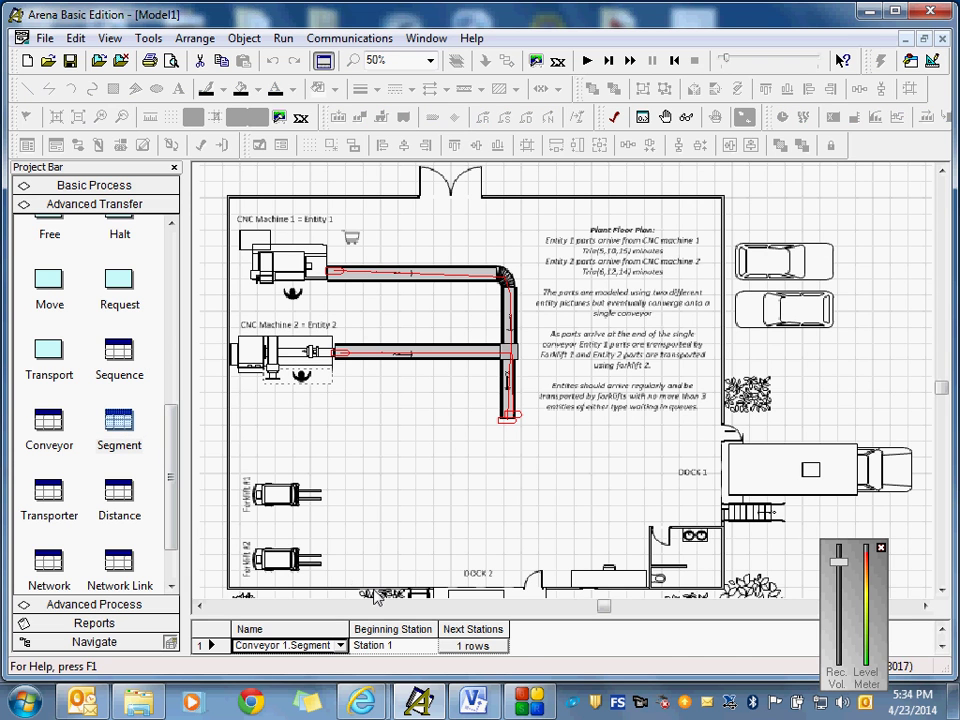
drag(615, 612, 615, 422)
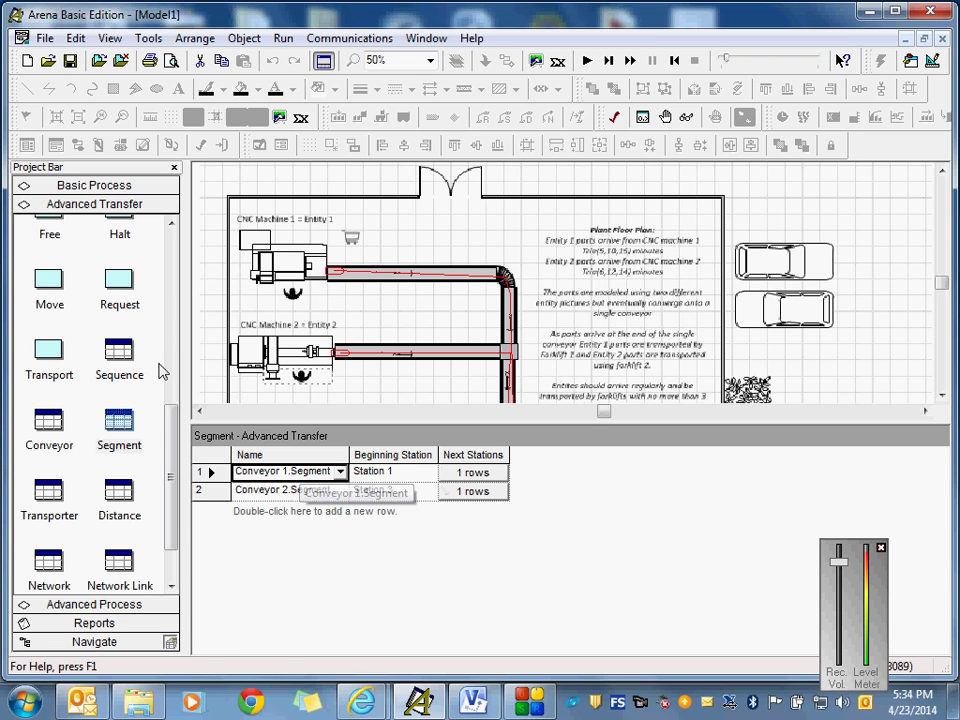
click(127, 432)
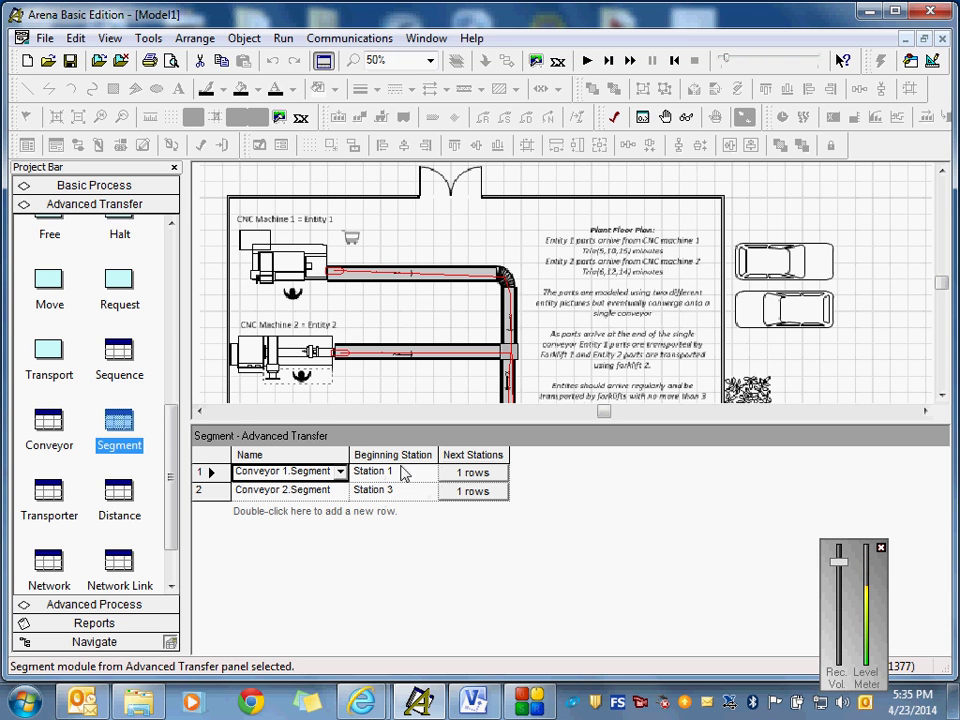
click(477, 474)
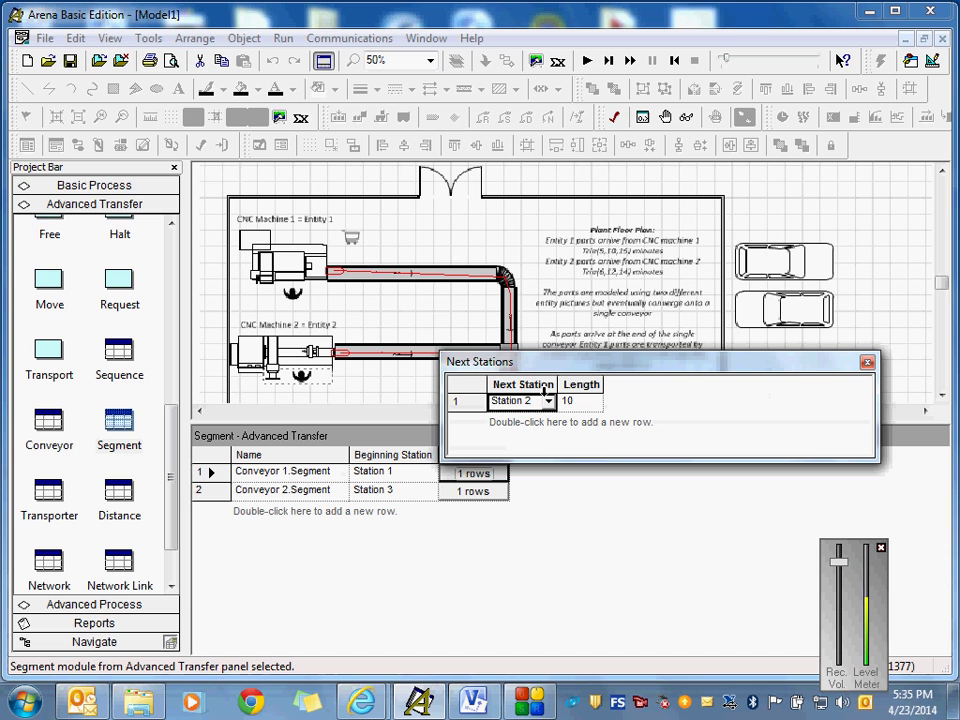
click(867, 362)
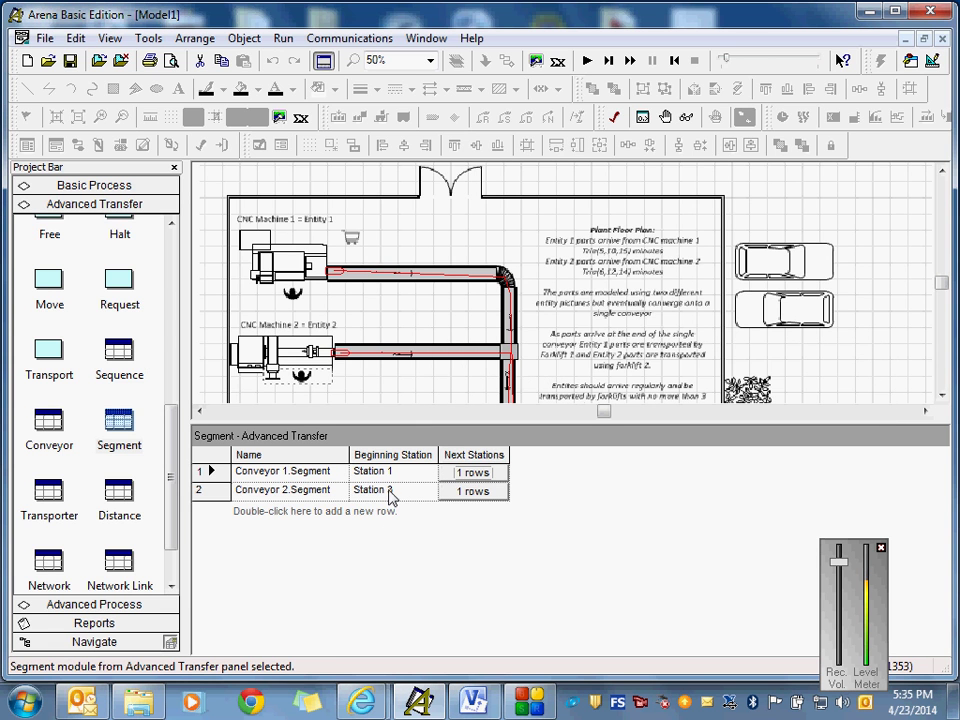
- Check the next station and length of Conveyor 2.Segment, and enlarge the model view above the data table
click(490, 491)
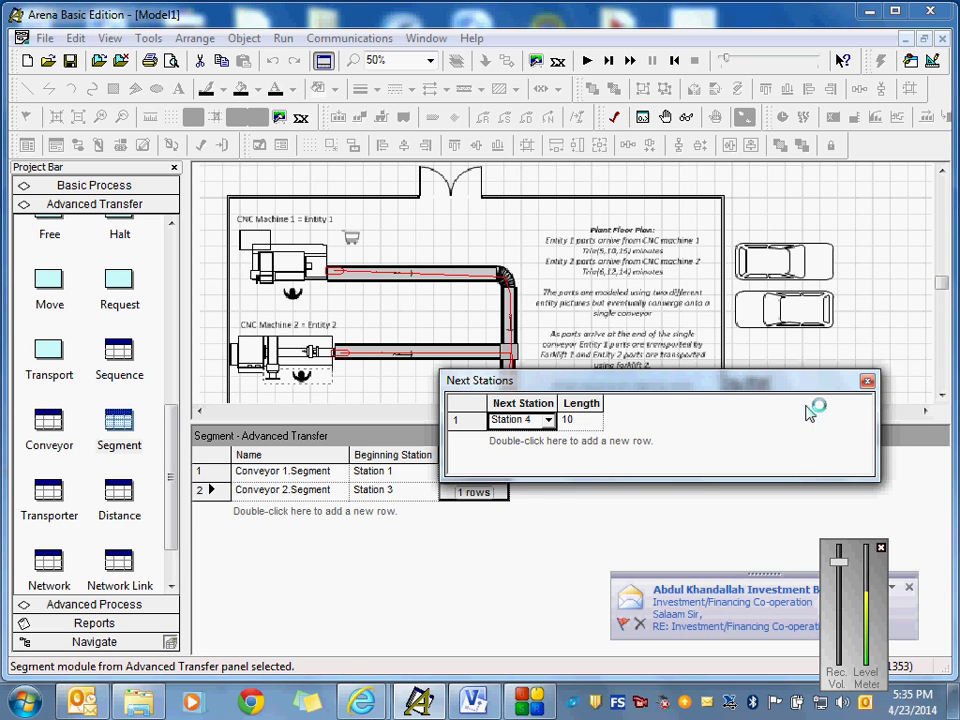
click(867, 381)
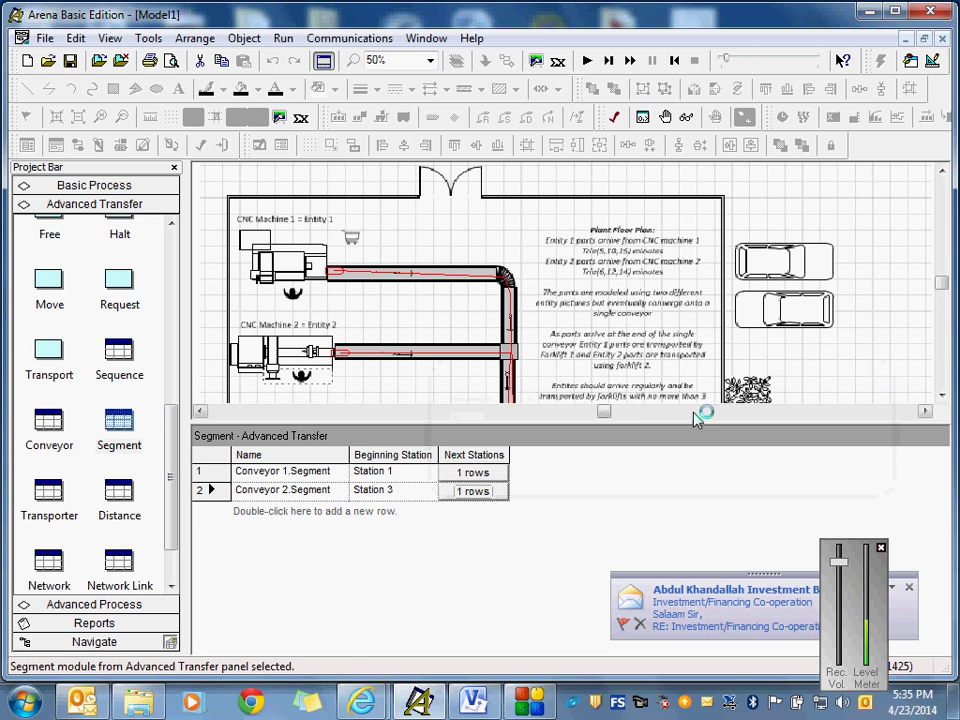
drag(692, 421, 663, 570)
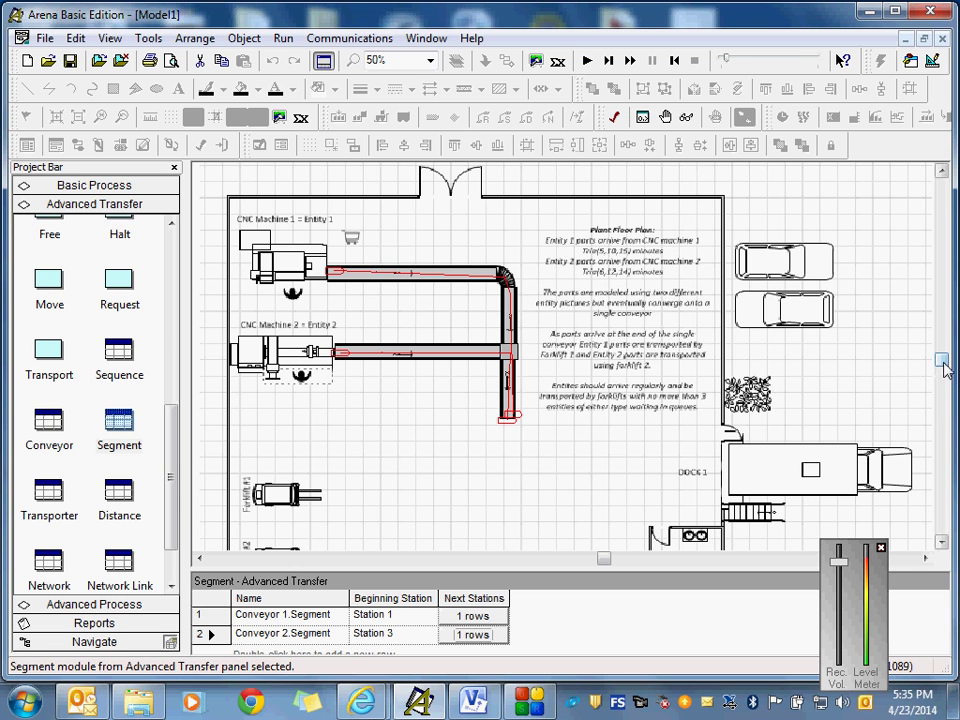
- Review the conveyor name, destination type and station name of the Convey 1 module in the flowchart
drag(942, 360, 942, 350)
double_click(512, 262)
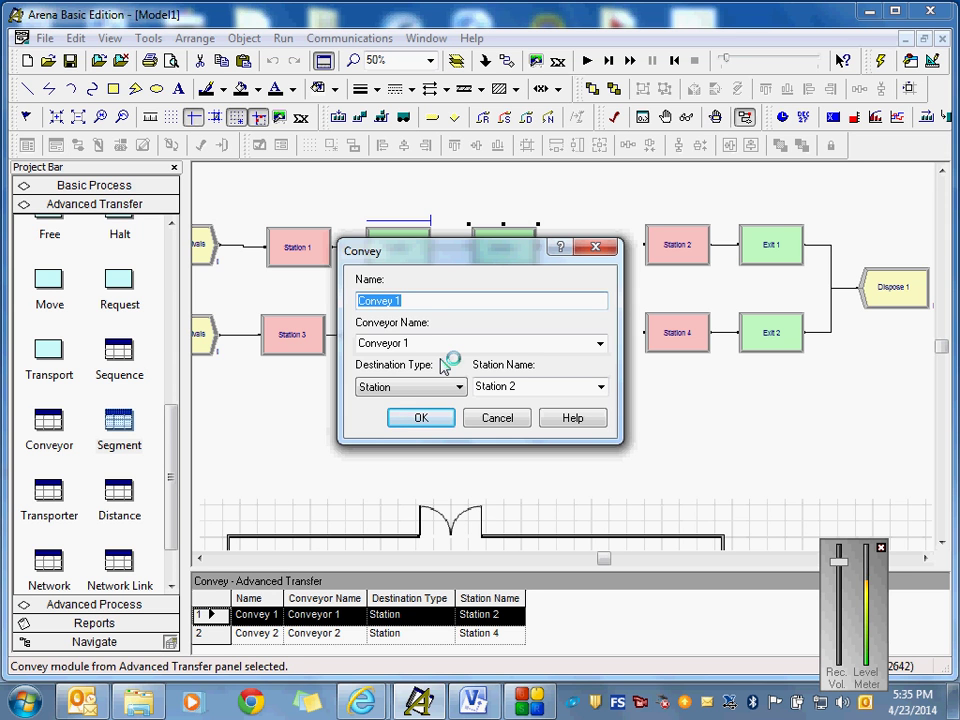
click(437, 422)
- Run the simulation over the floor plan, raise the animation speed factor to about 0.03, and pause and end the run
drag(940, 347, 940, 360)
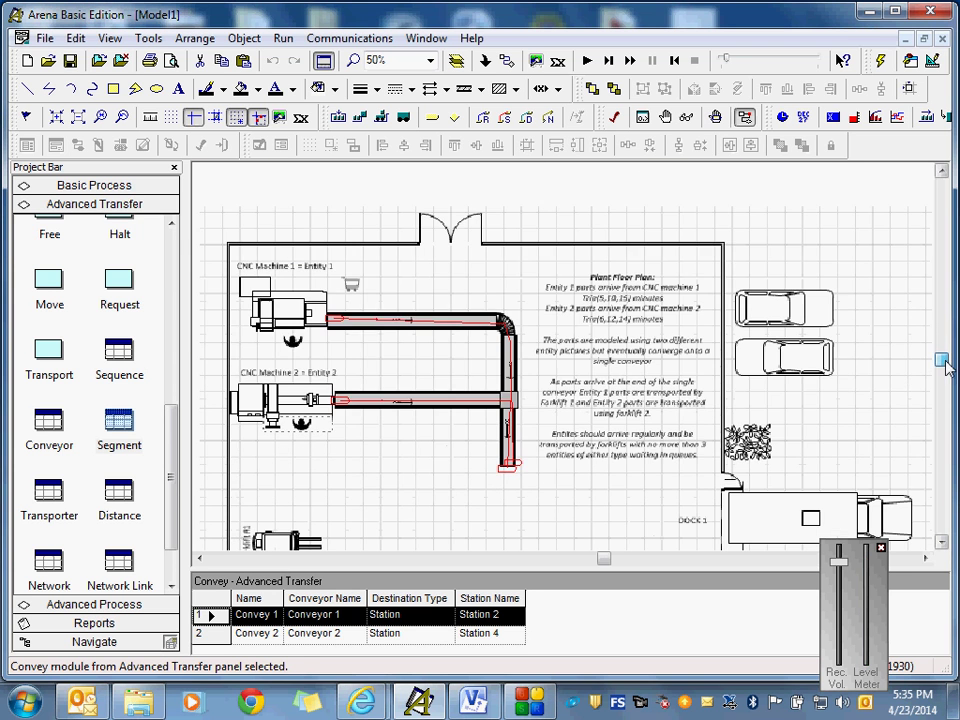
click(587, 62)
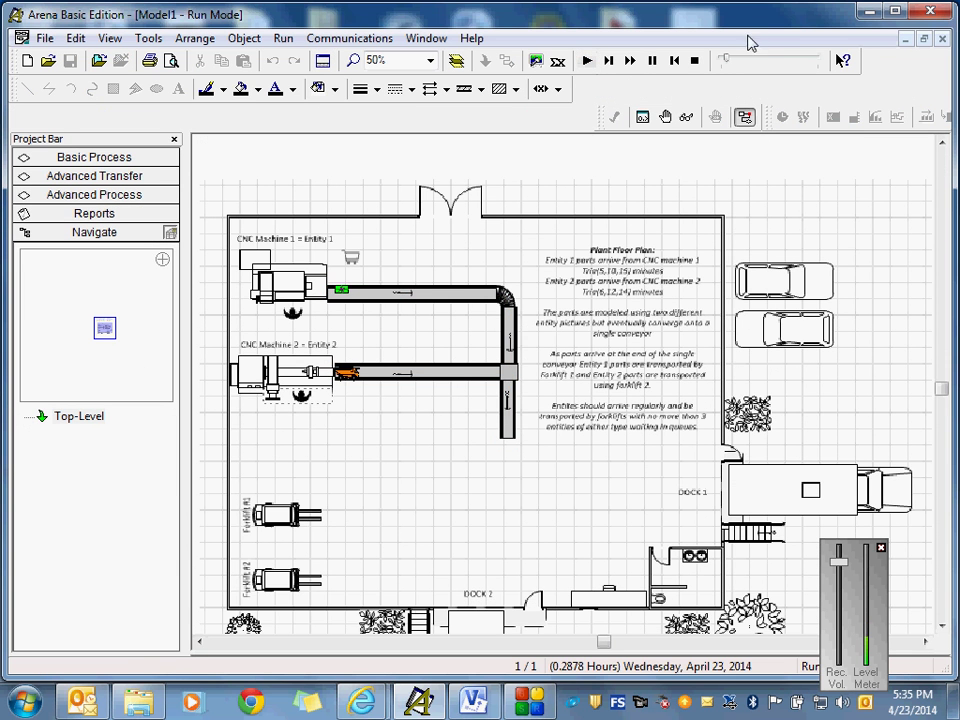
drag(731, 61, 751, 62)
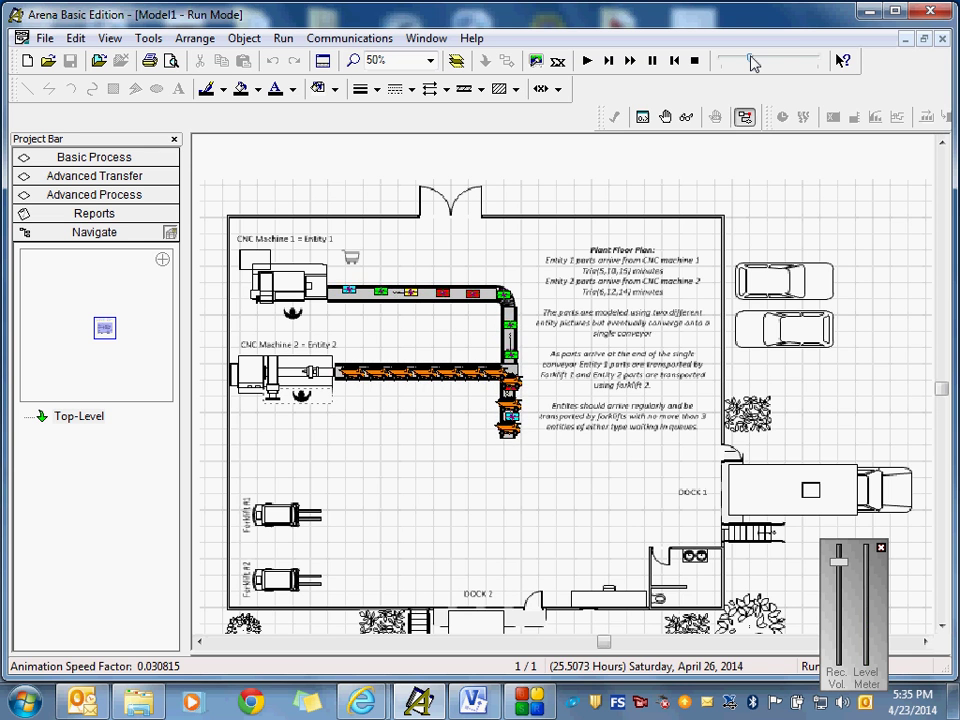
click(652, 60)
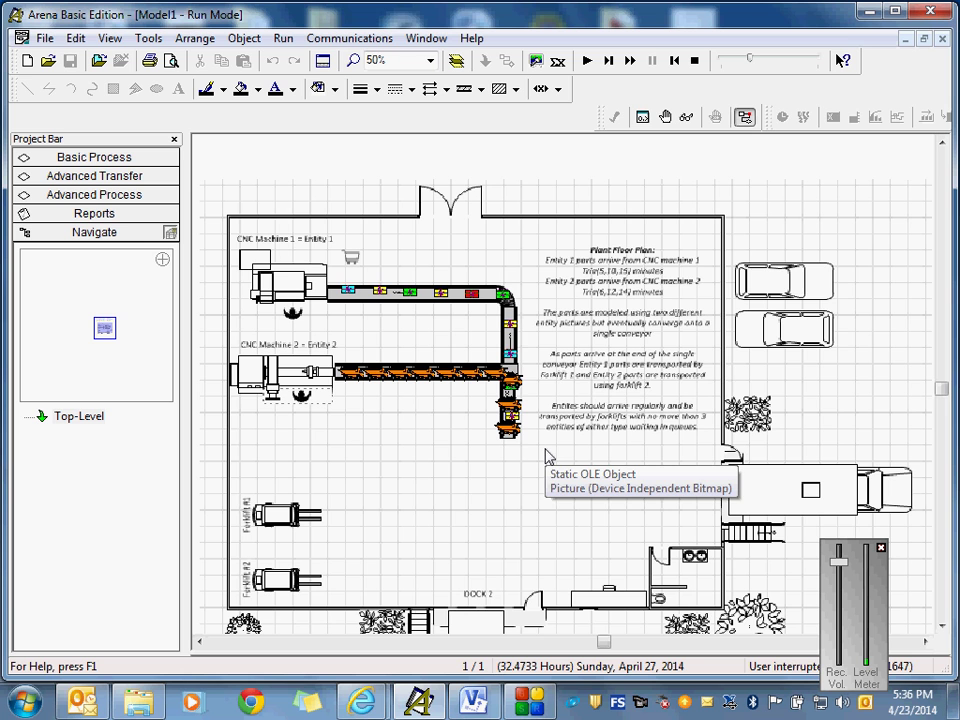
click(695, 62)
- Run the simulation again, watching the parts in the flowchart modules and on the floor plan conveyors
drag(938, 373, 940, 347)
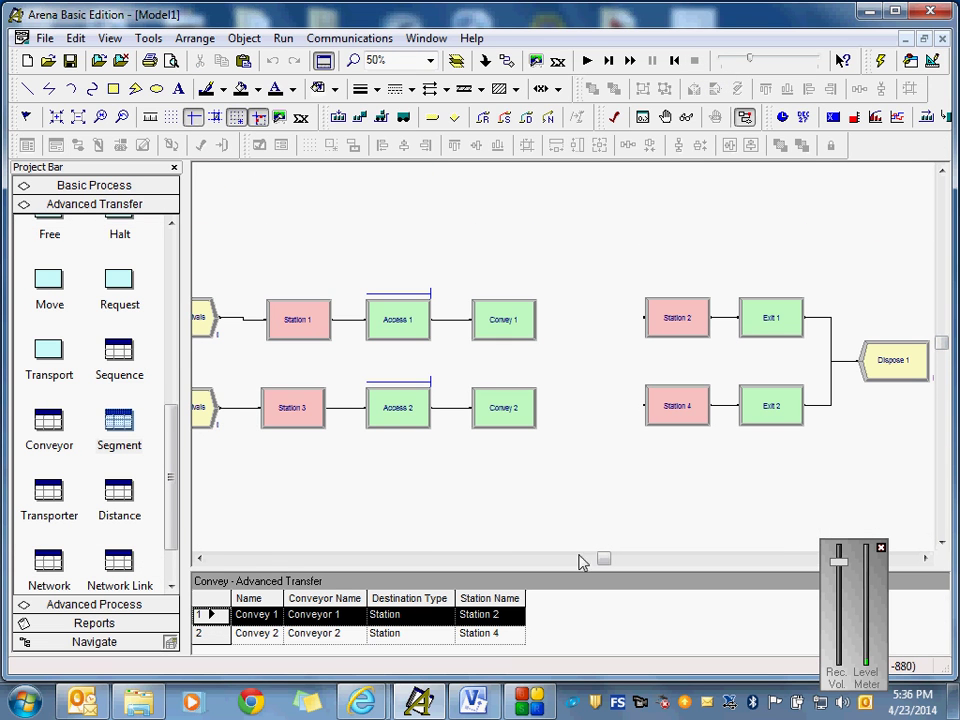
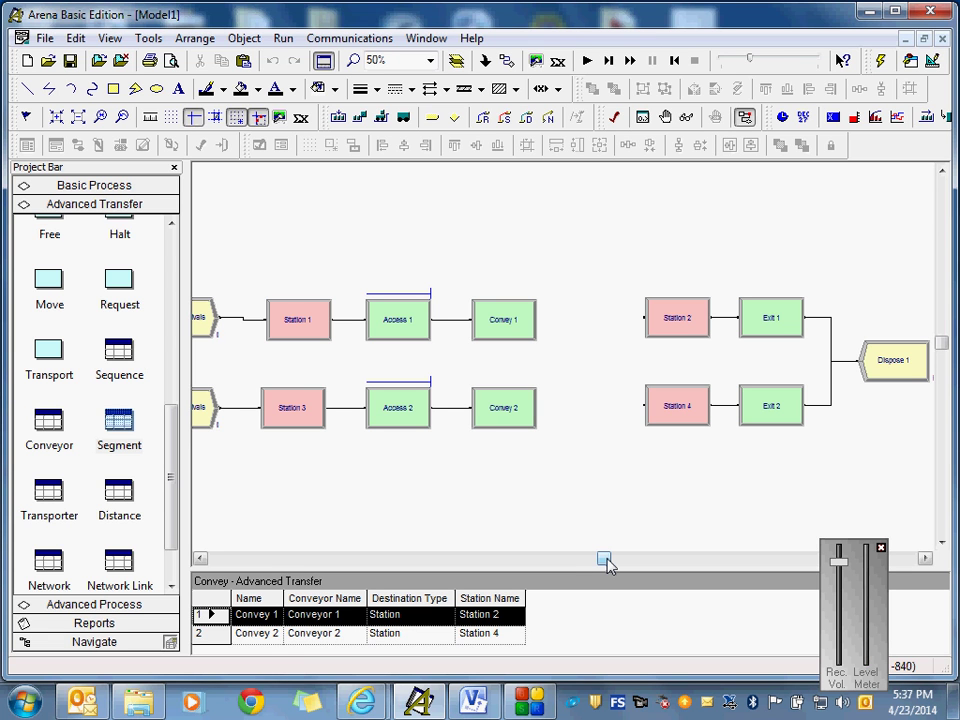
click(587, 61)
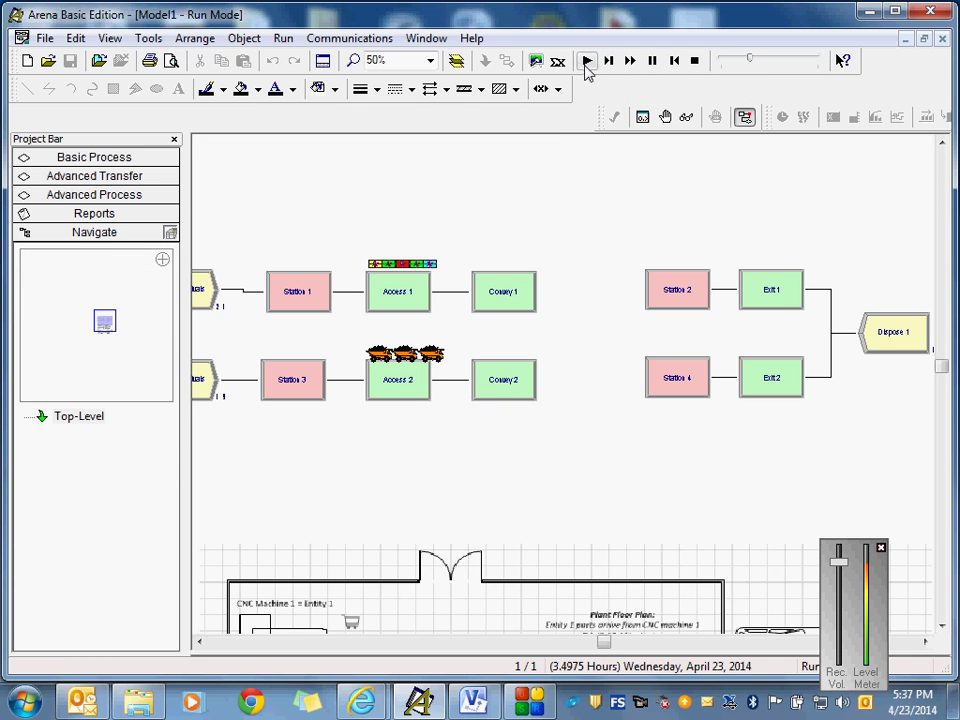
scroll(948, 400, down, 5)
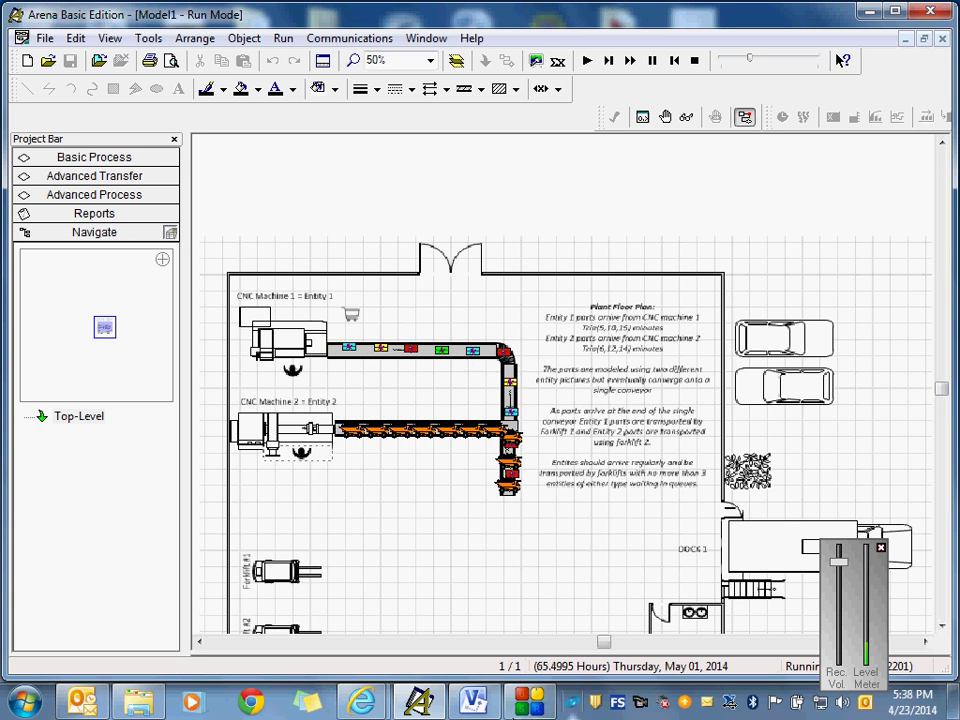
click(538, 705)
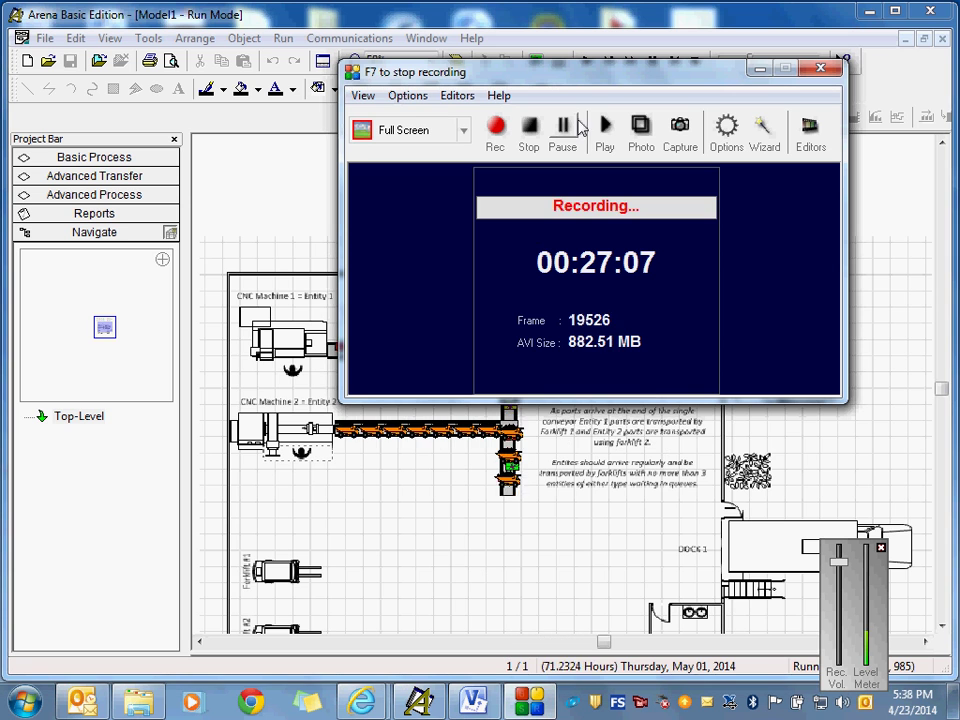
click(565, 130)
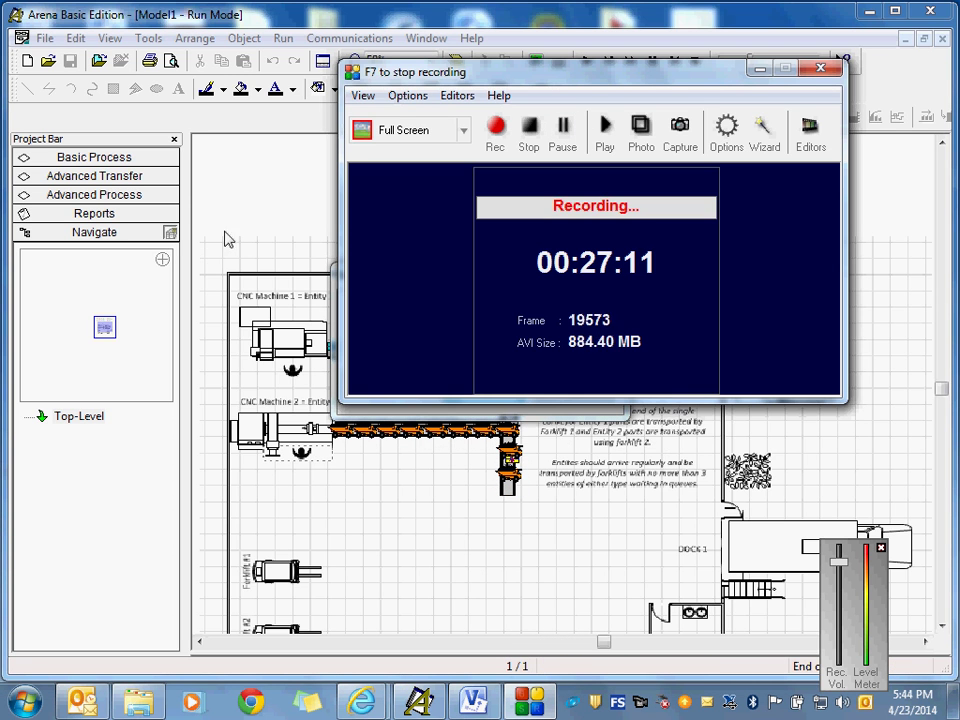
- Decline to see the results of the completed simulation and end the run to return to model editing
click(573, 391)
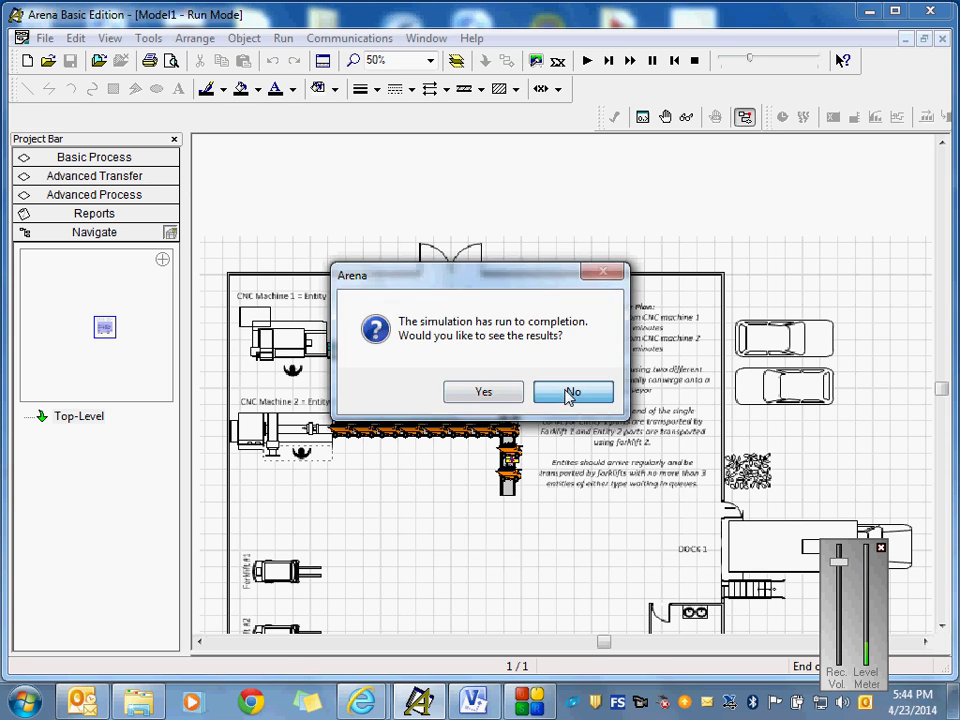
click(694, 60)
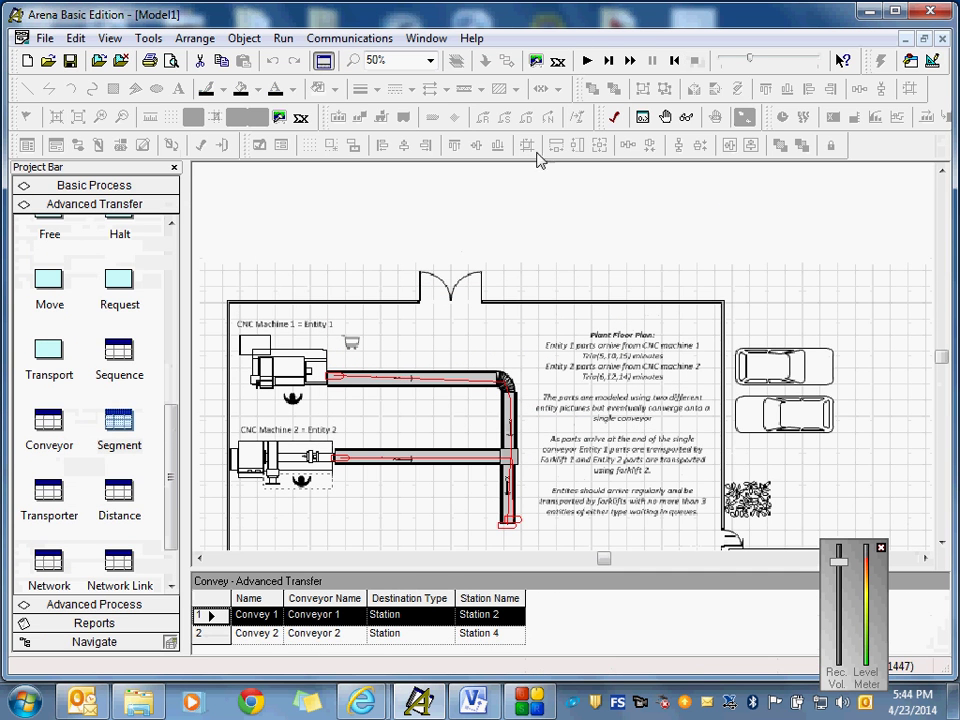
- Run the simulation to watch how parts travel along both conveyors, and end the run
click(588, 60)
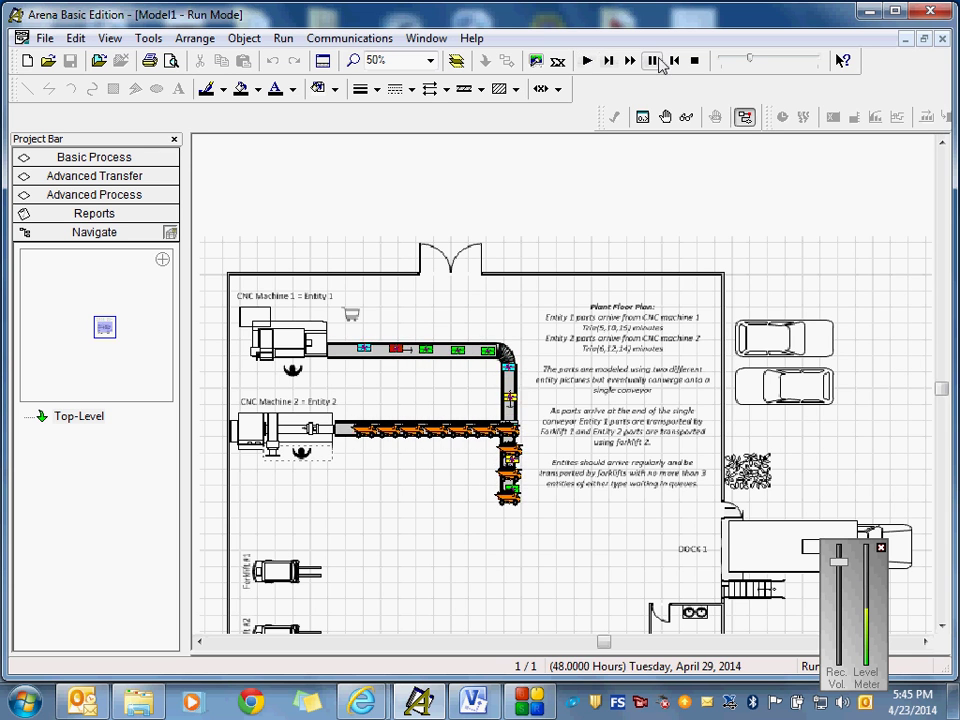
click(693, 62)
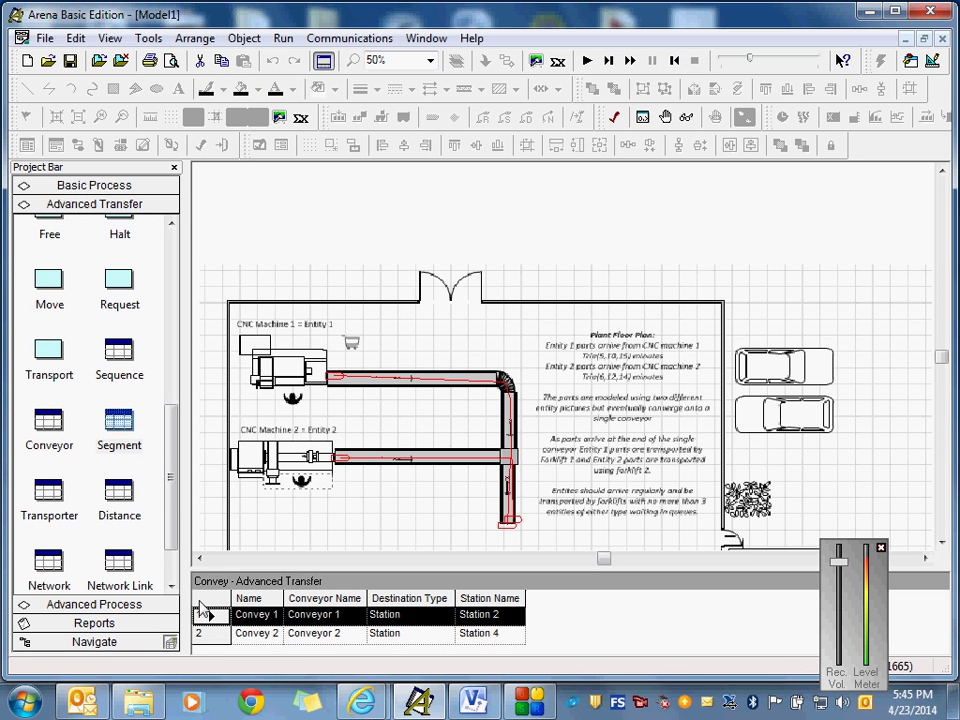
- Set the velocity of both Conveyor 1 and Conveyor 2 to 10 in the Conveyor data
drag(173, 473, 171, 456)
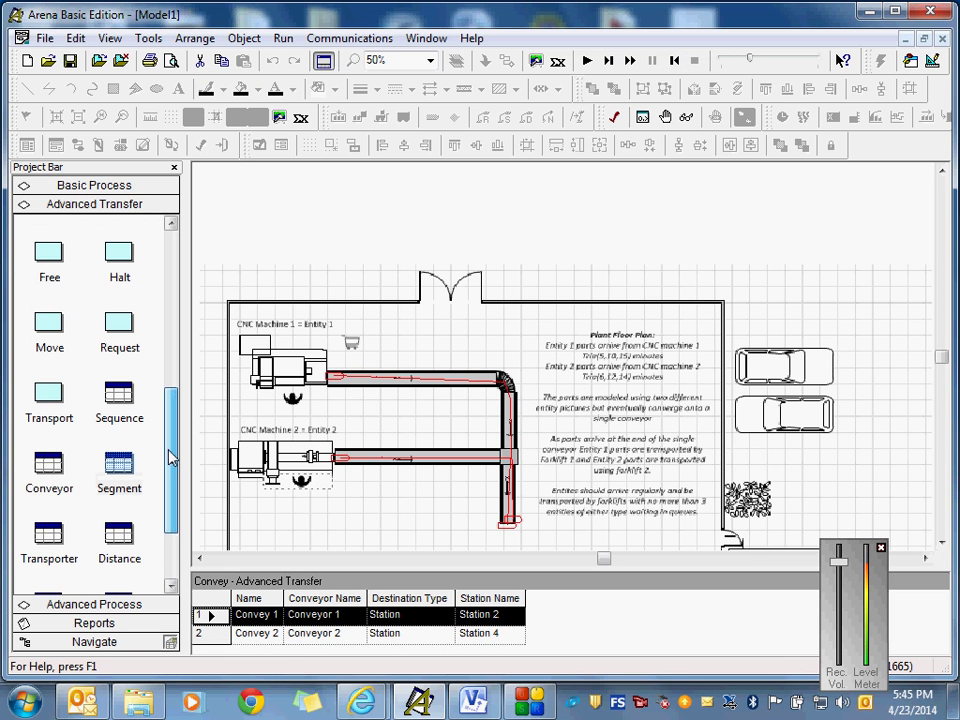
click(47, 468)
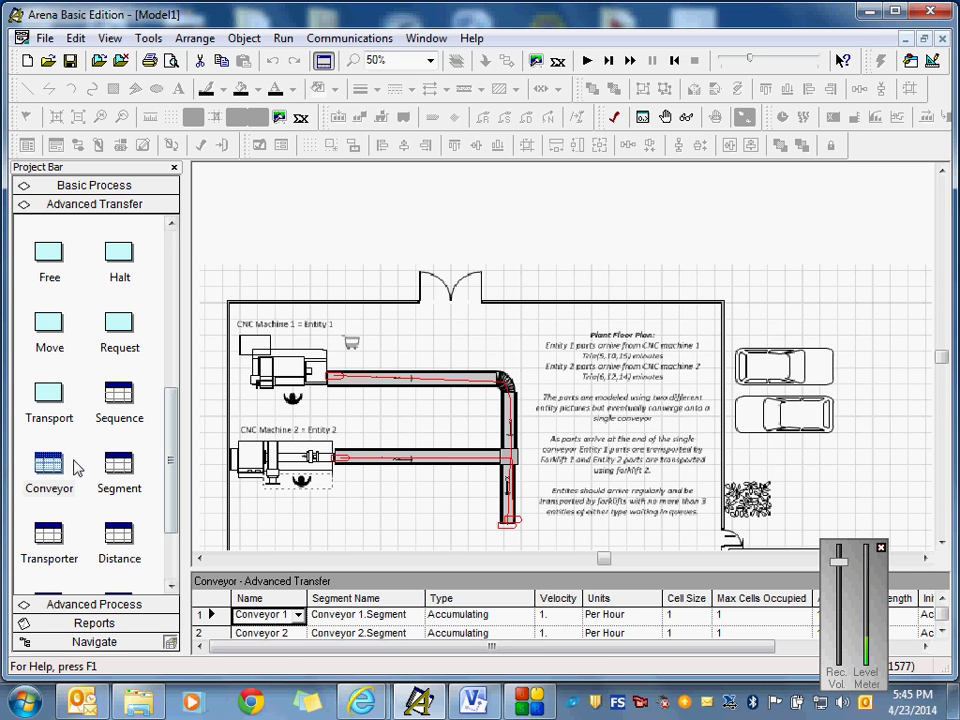
click(60, 463)
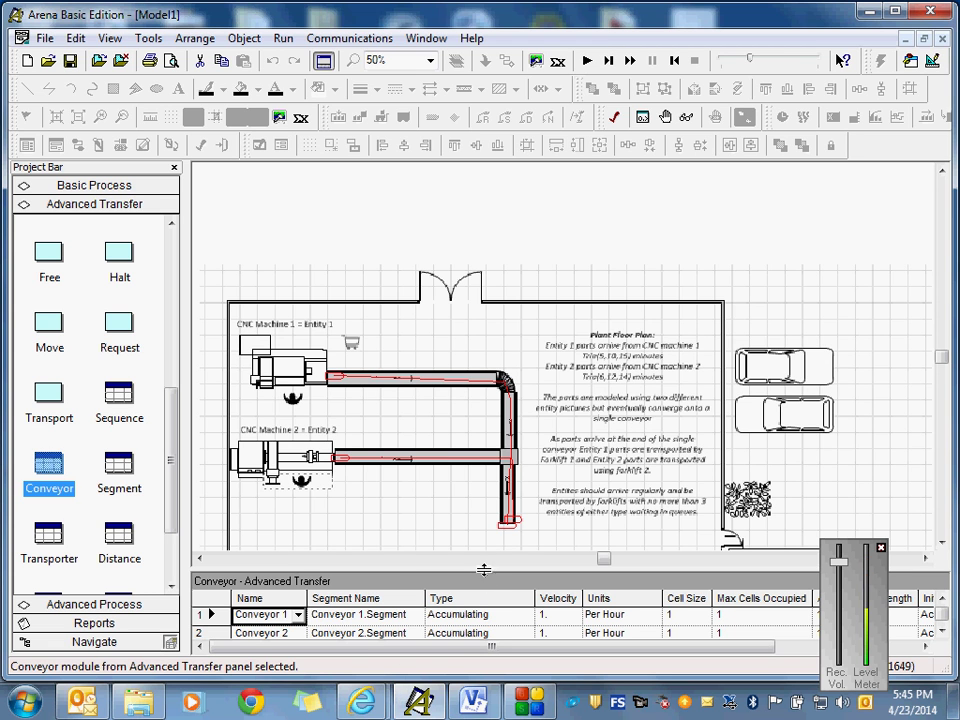
drag(484, 567, 486, 495)
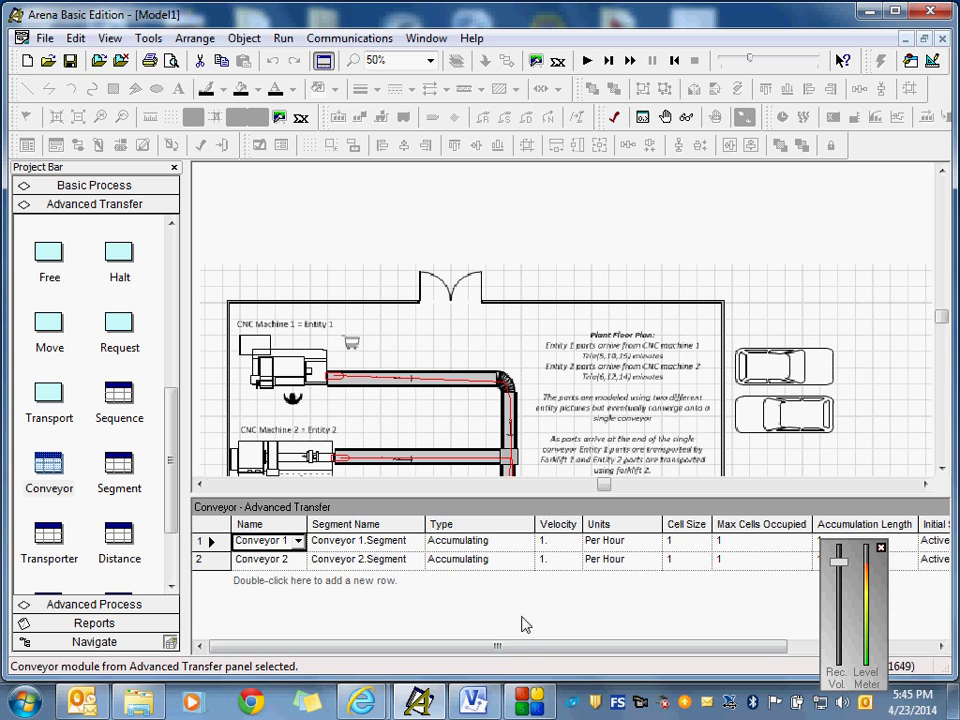
click(548, 545)
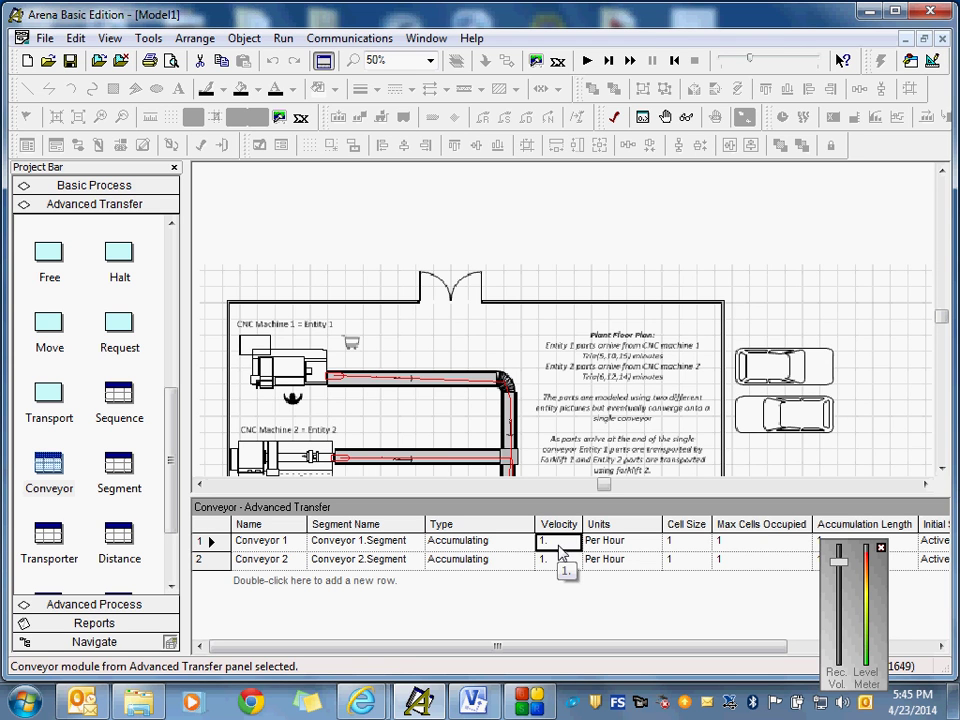
click(560, 545)
text(0)
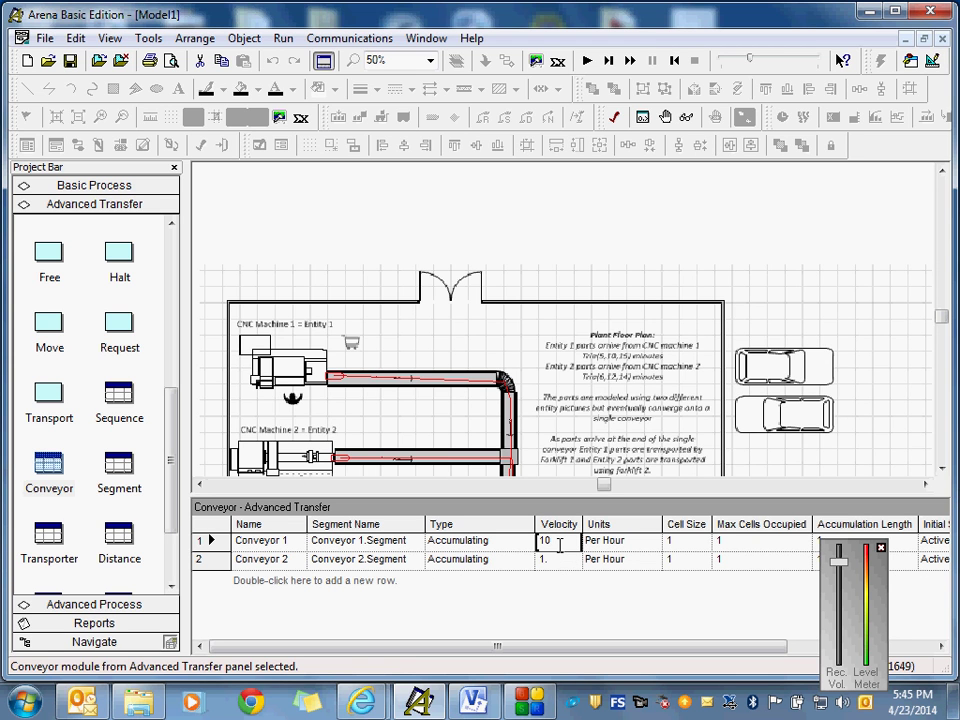
click(551, 560)
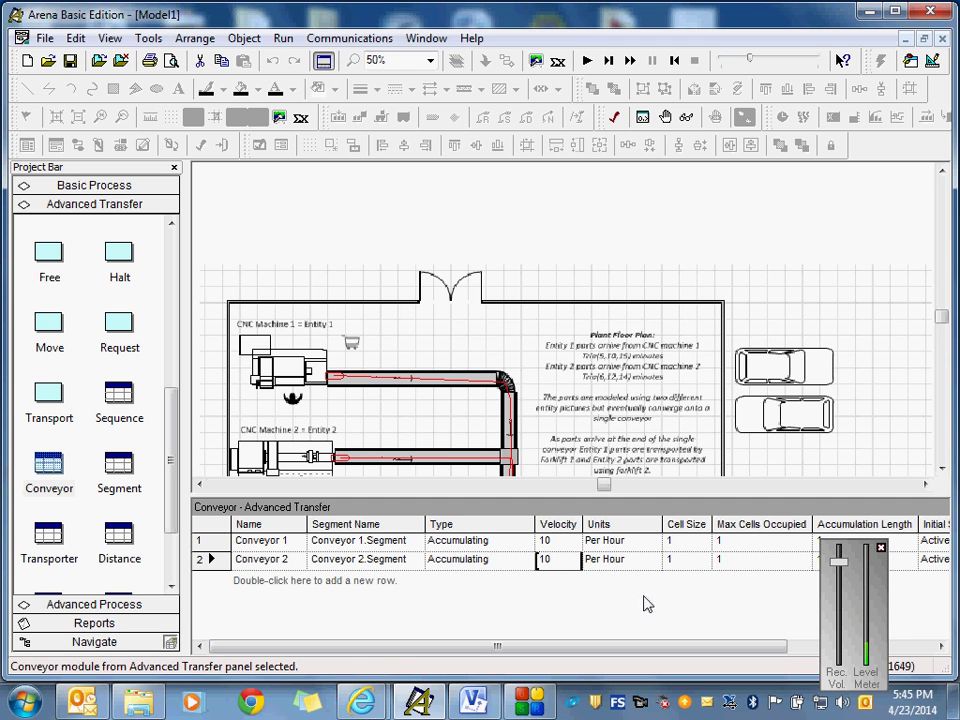
mouse_move(755, 655)
mouse_down()
mouse_move(893, 652)
mouse_move(745, 652)
mouse_up()
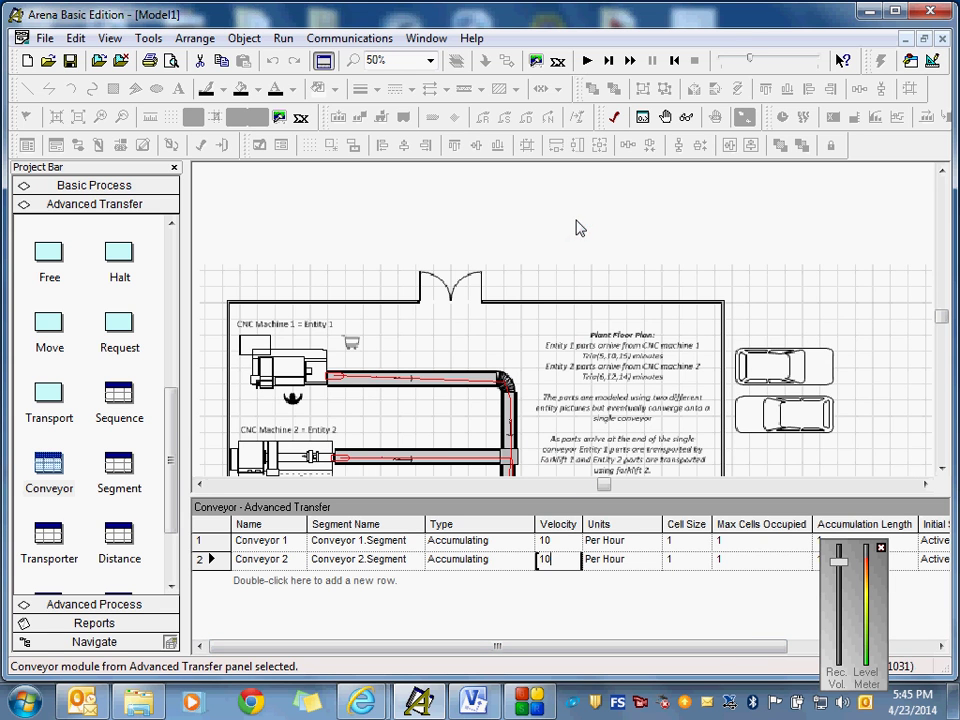
- Set the length to Station 2 to 5 in the next stations of Conveyor 1.Segment
click(118, 470)
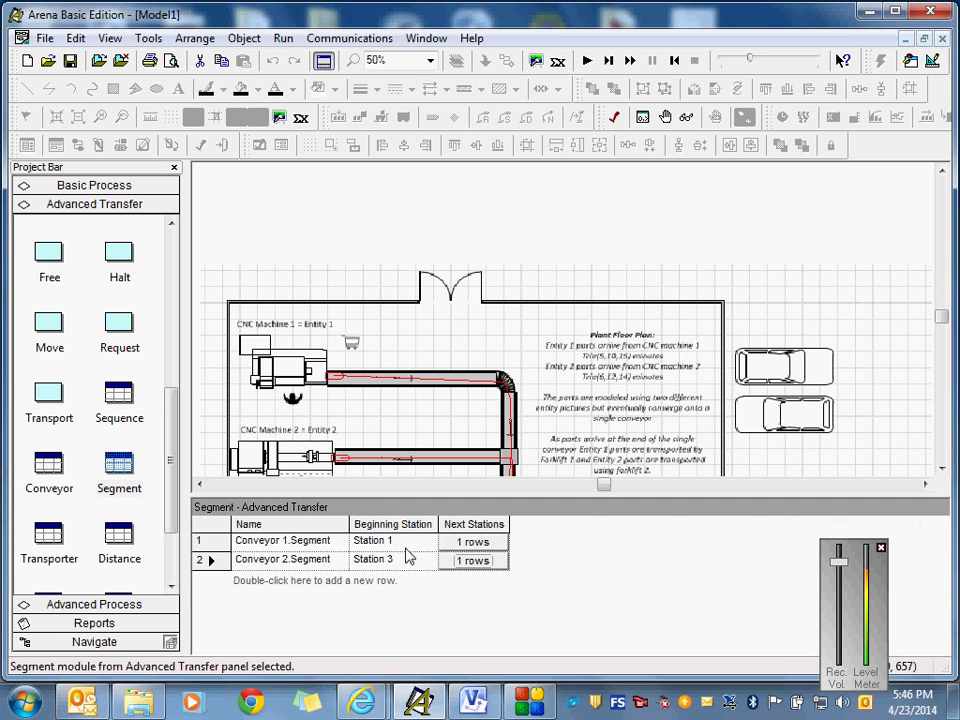
click(472, 542)
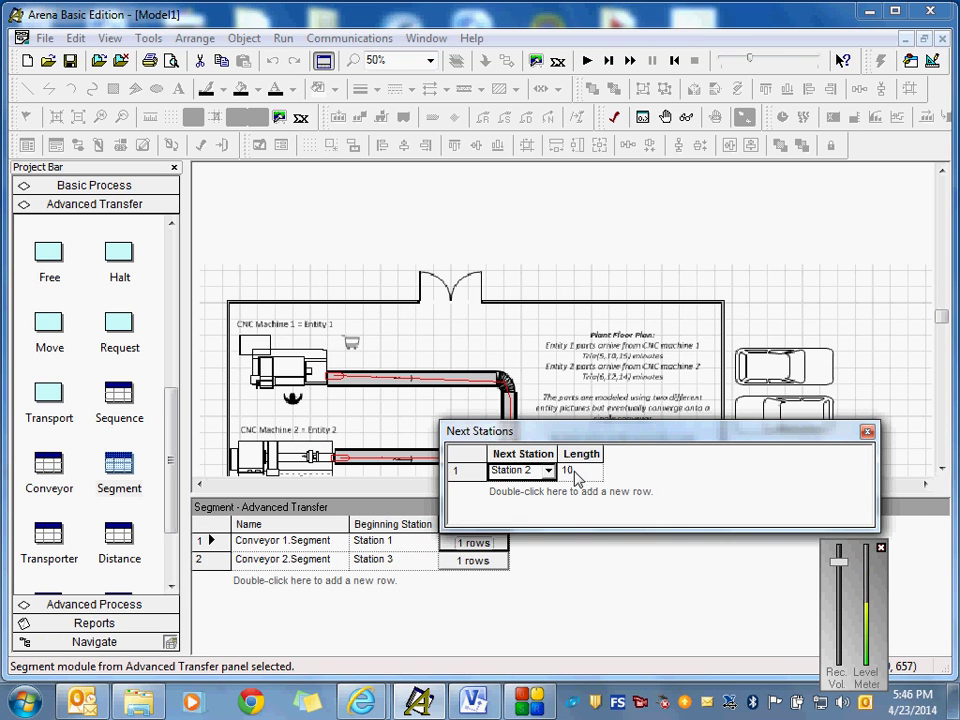
key(Tab)
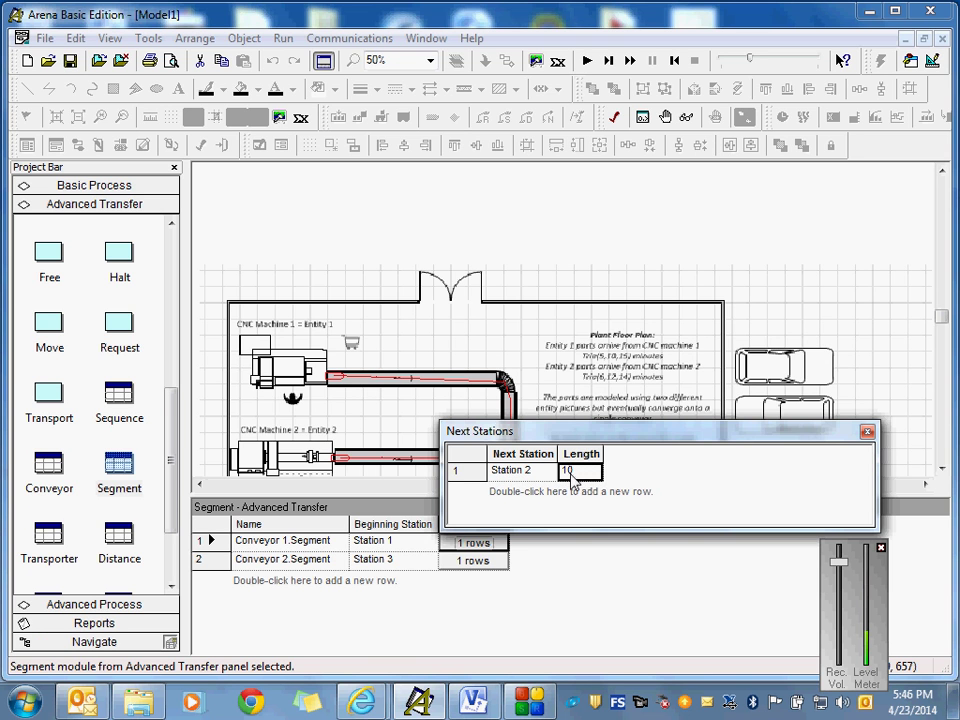
click(558, 472)
text(5)
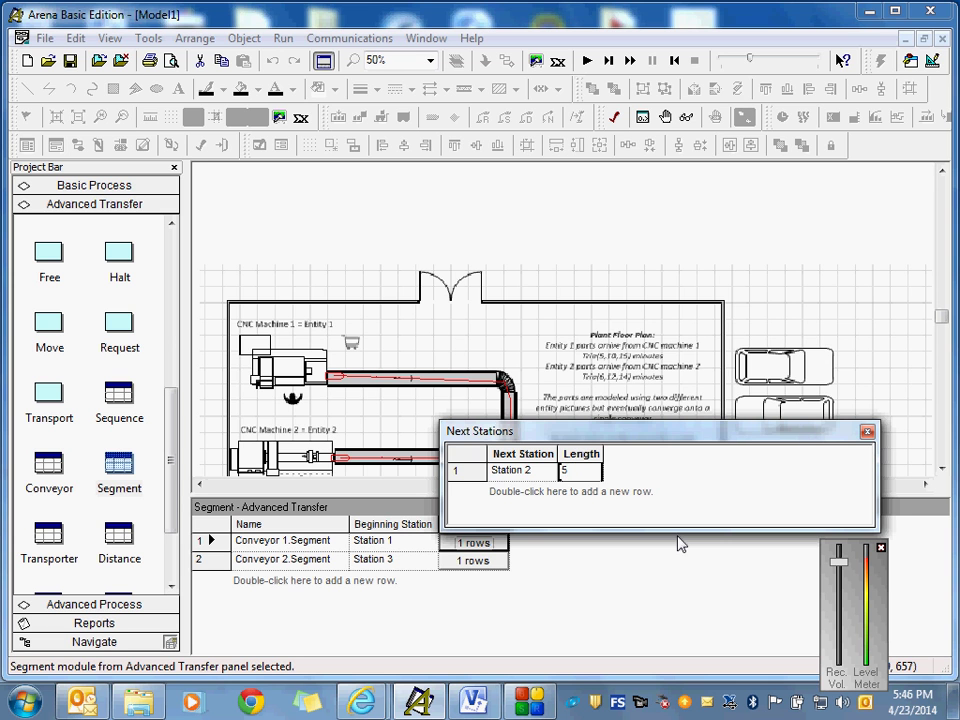
click(866, 432)
- Change the length to Station 4 in the next stations of Conveyor 2.Segment
click(473, 560)
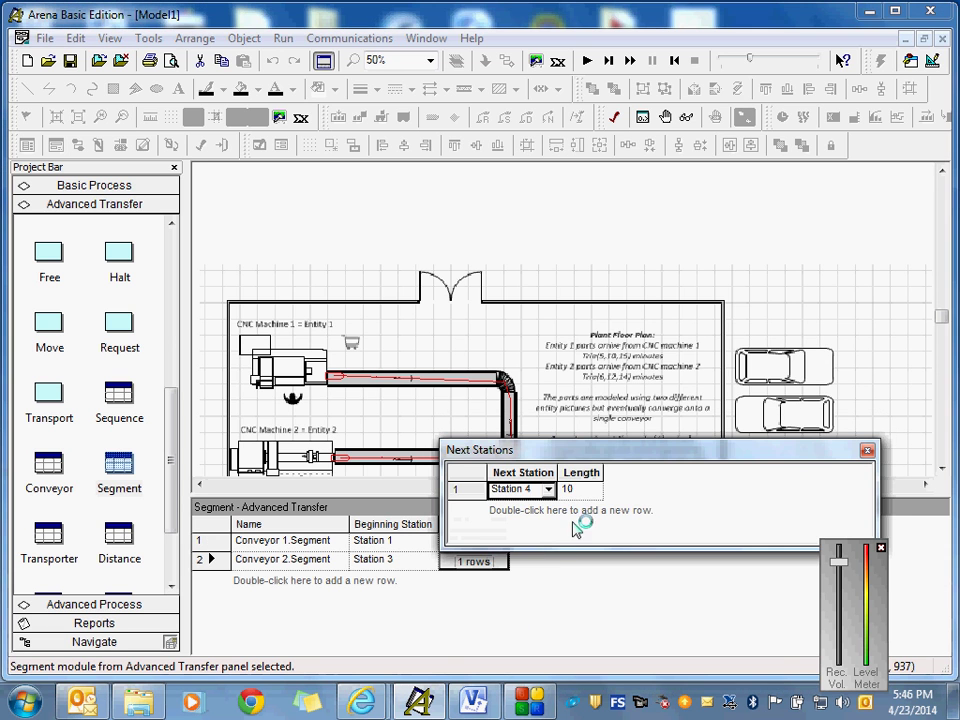
click(577, 490)
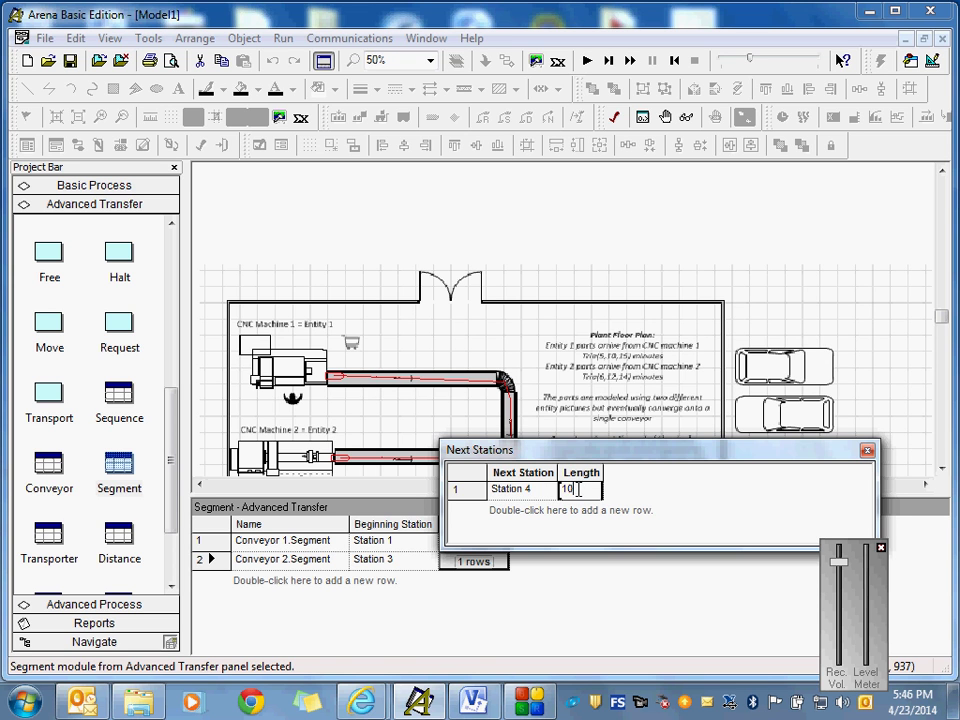
key(BackSpace)
click(867, 450)
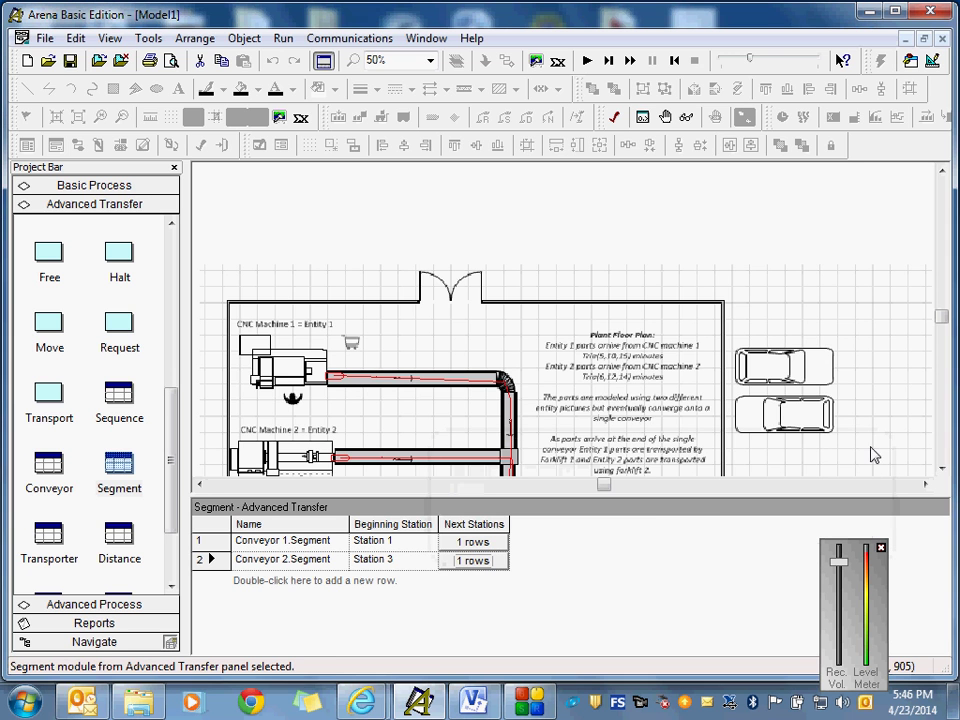
- Run the simulation with the animation slowed to a speed factor of about 0.0033, watch the conveyor flow, and end the run
drag(652, 510, 649, 612)
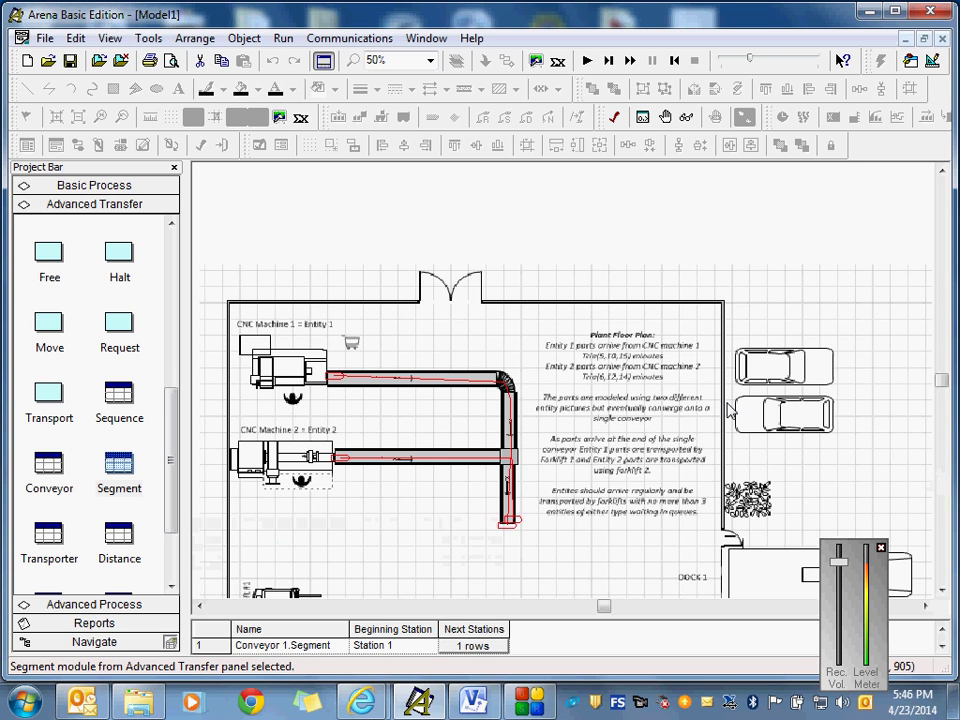
click(587, 60)
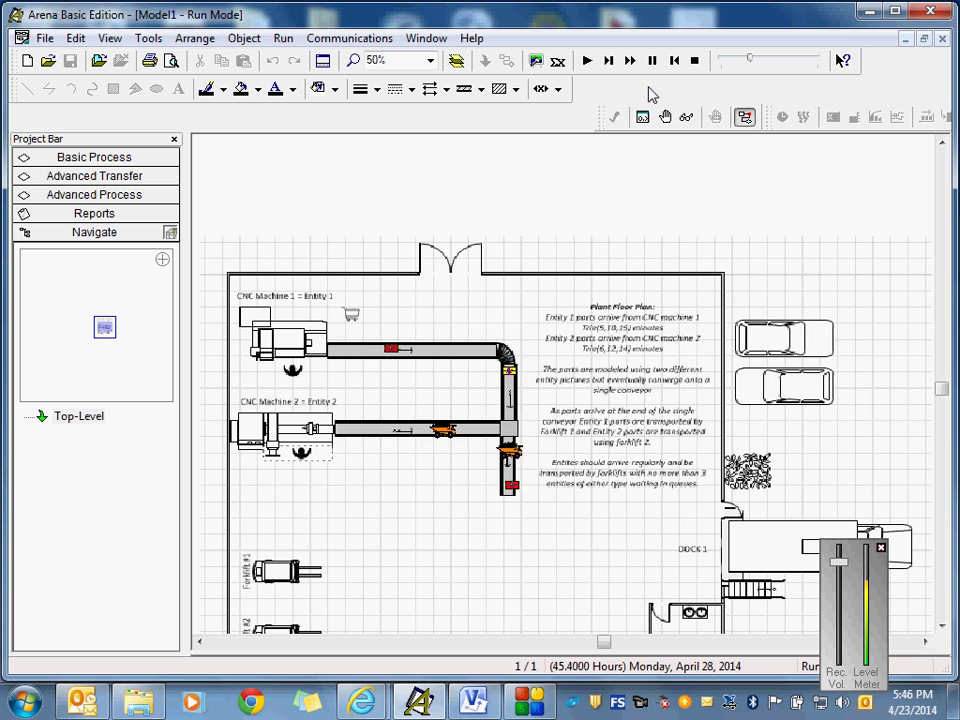
drag(747, 60, 741, 60)
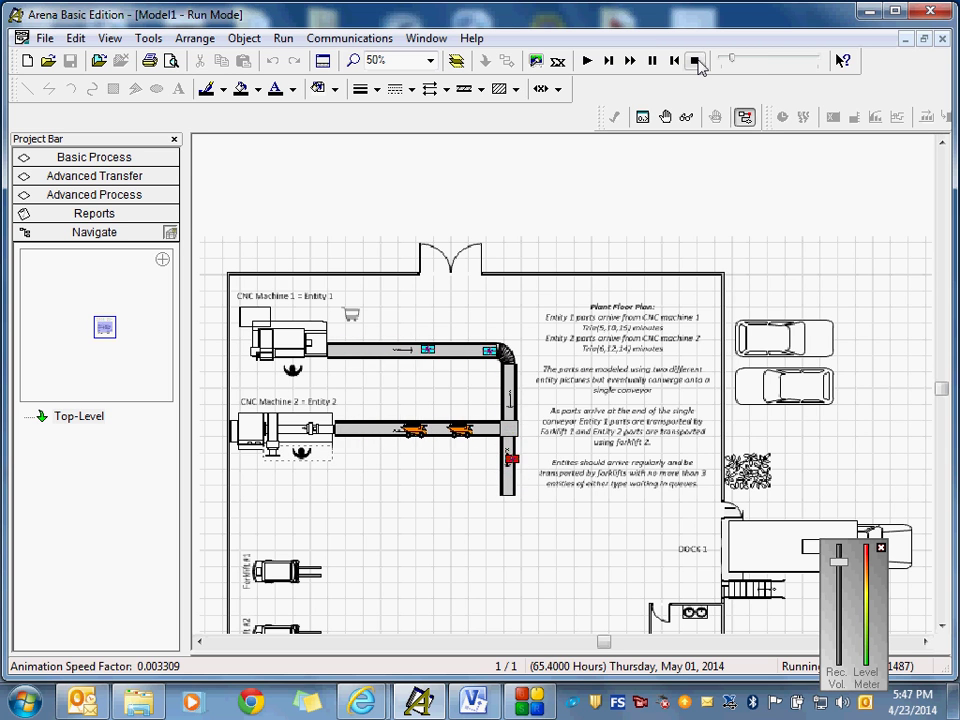
click(697, 62)
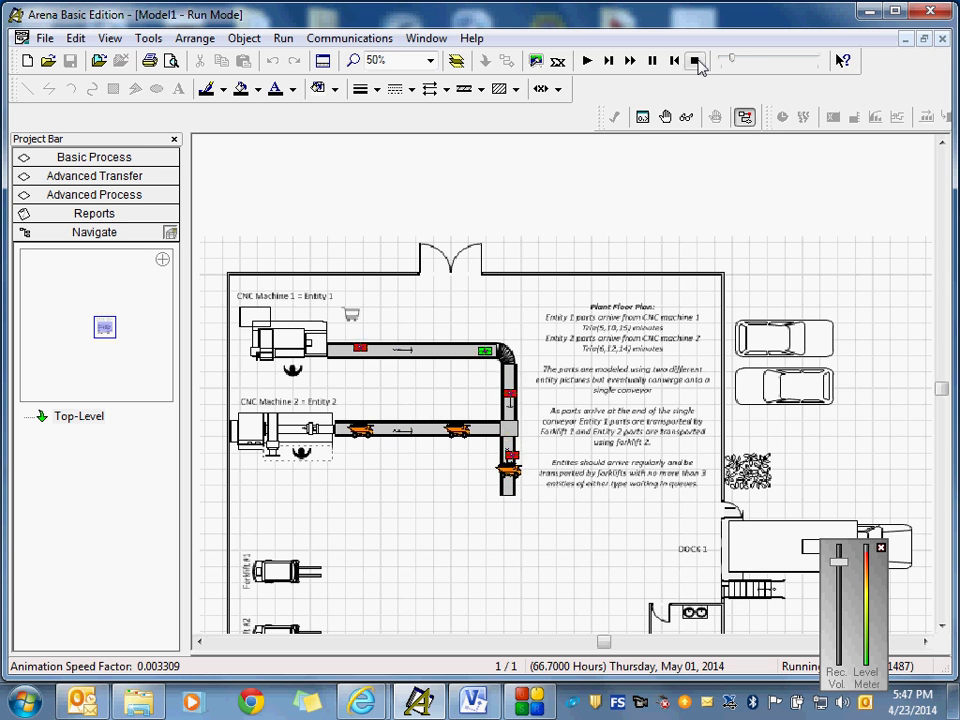
click(697, 62)
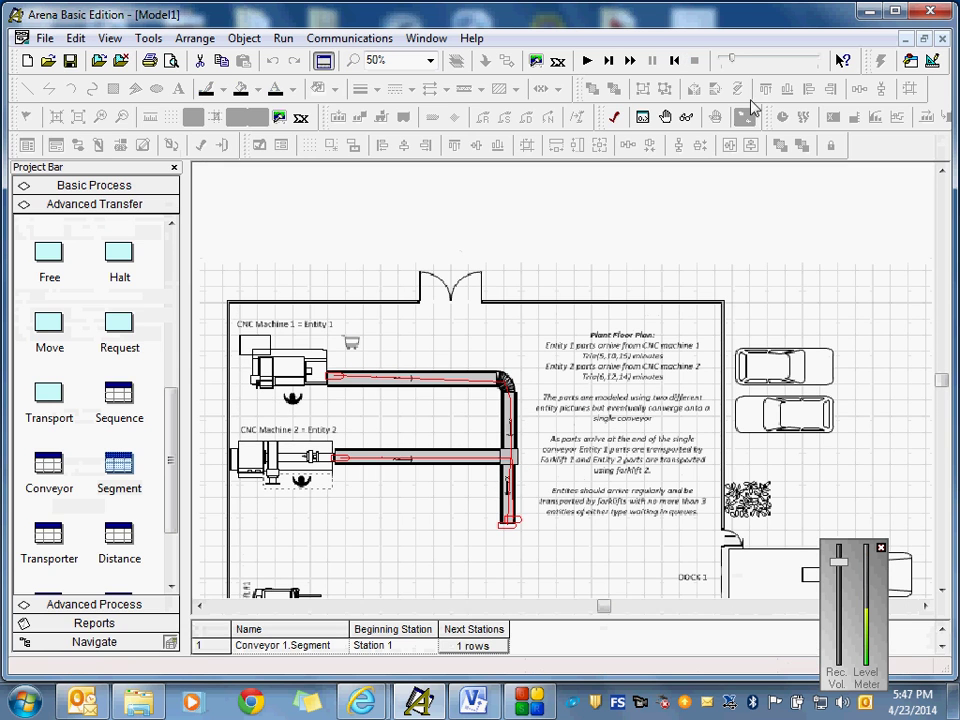
- Delete the connections from Exit 1 and Exit 2 to the Dispose 1 module
drag(943, 381, 946, 399)
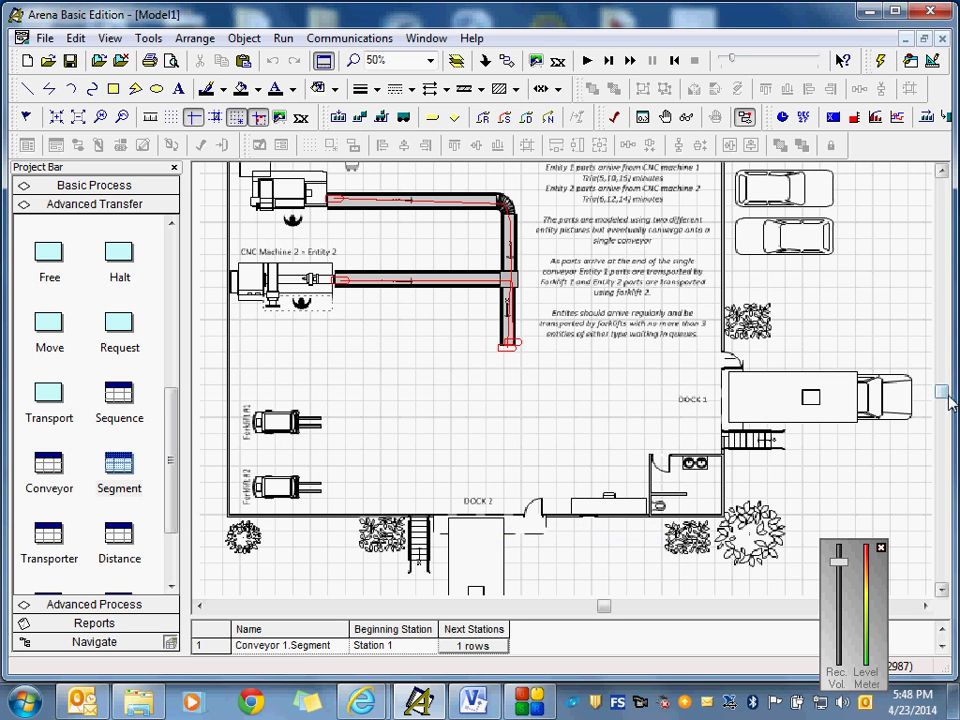
drag(942, 391, 942, 372)
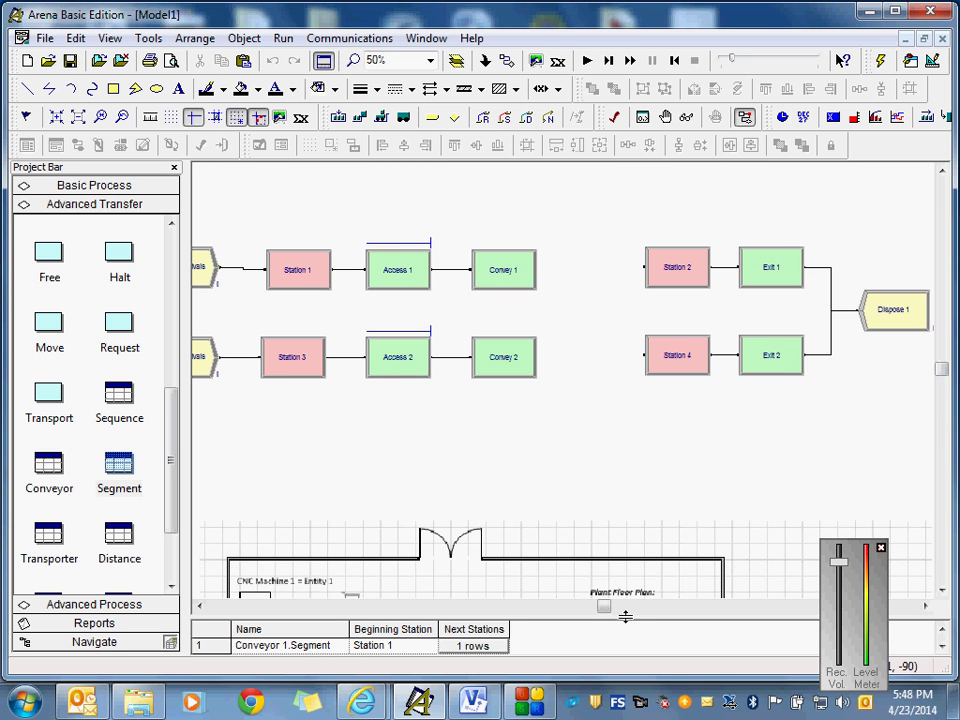
drag(604, 611, 630, 618)
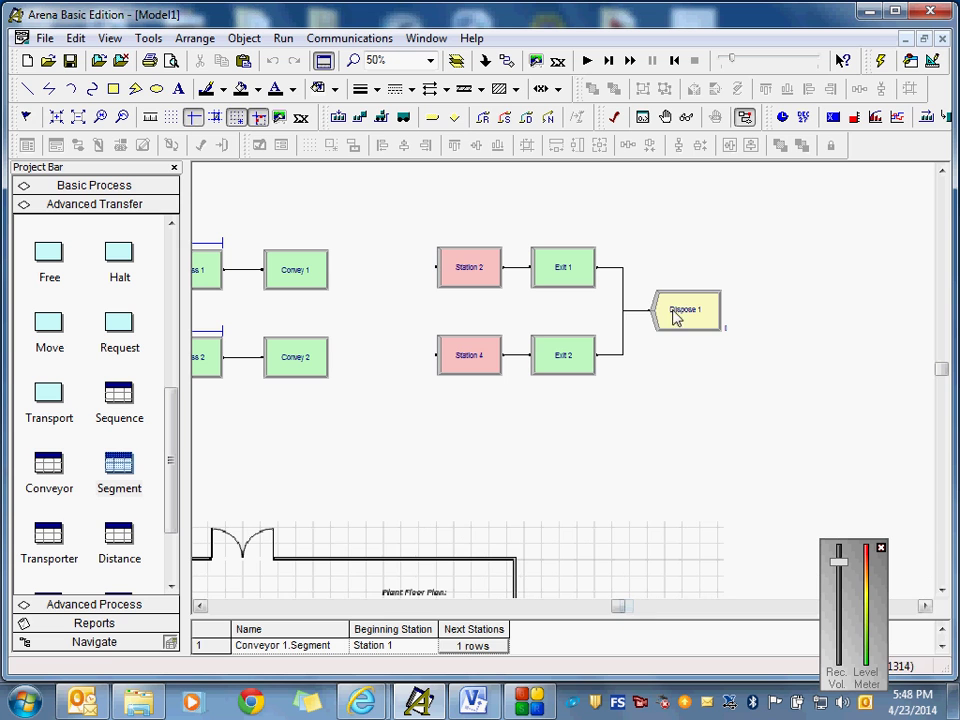
click(629, 313)
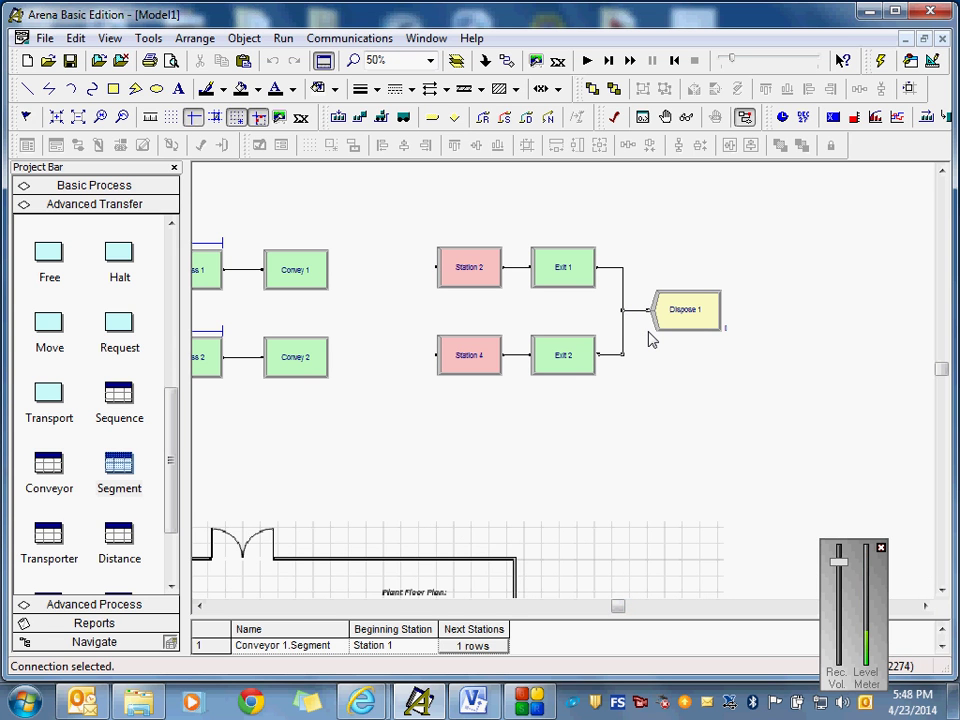
key(Delete)
key(Delete)
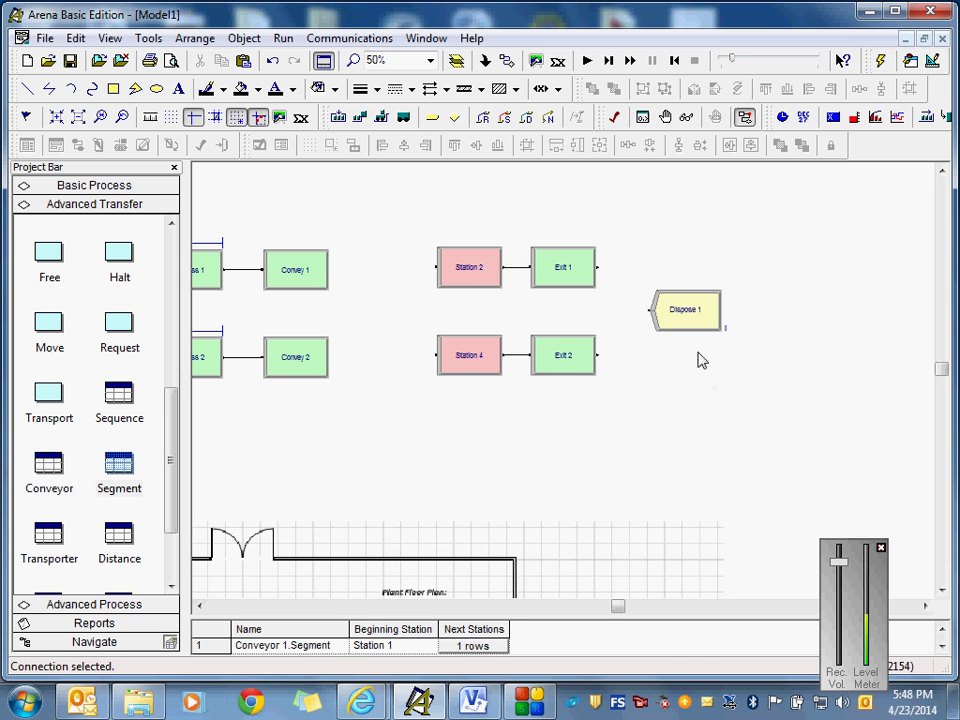
- Move both module chains, from the part arrivals through Convey 1 and Convey 2, up and to the right, above the Station–Exit pairs
scroll(717, 415, down, 1)
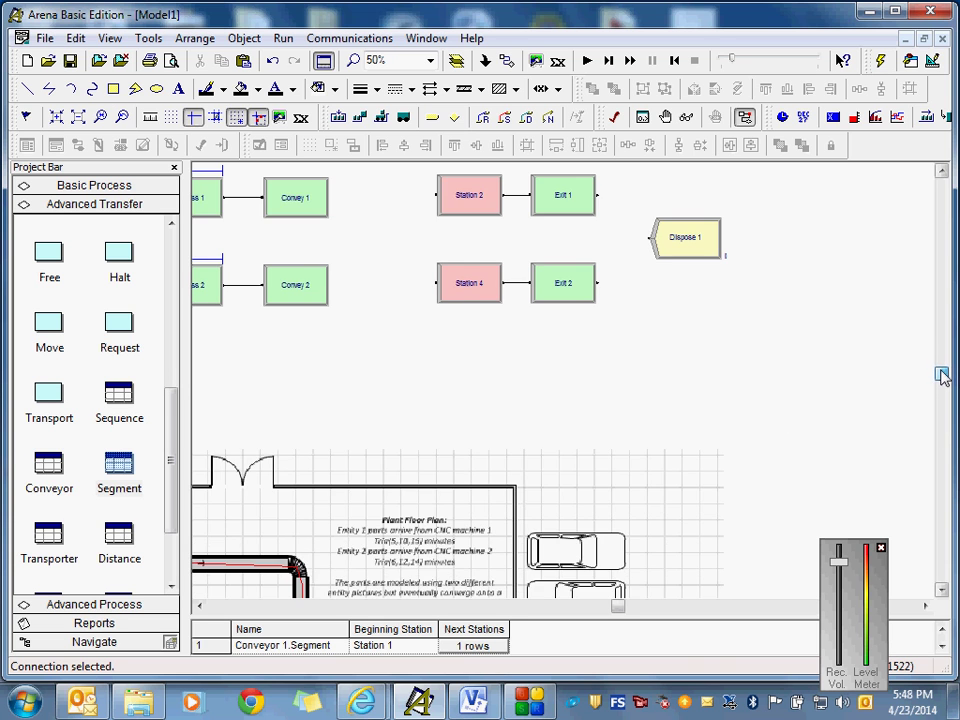
drag(617, 606, 598, 606)
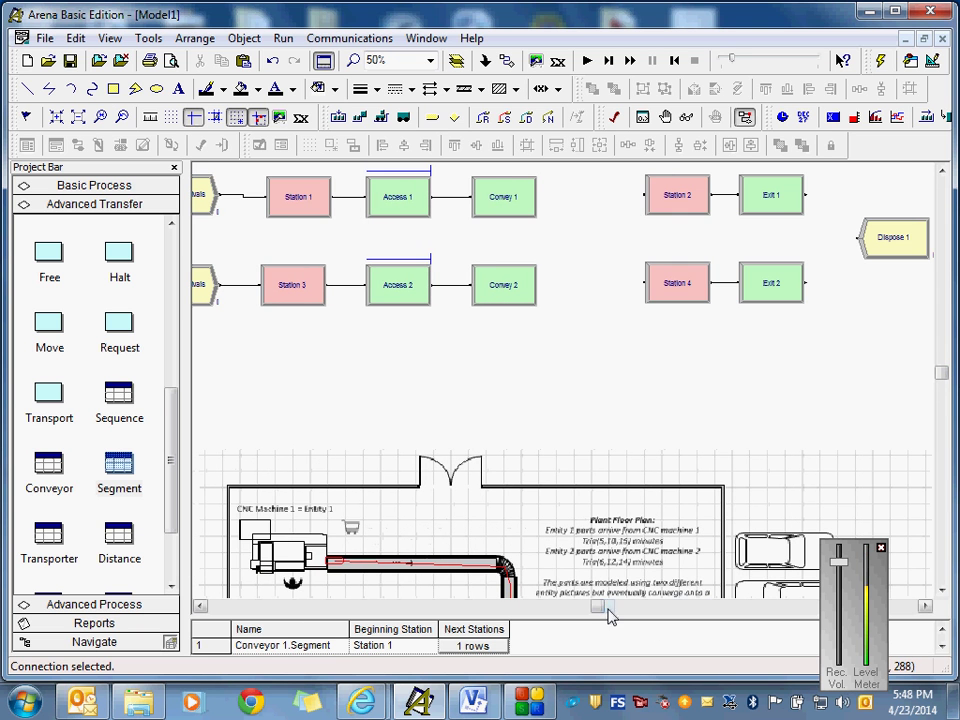
click(430, 61)
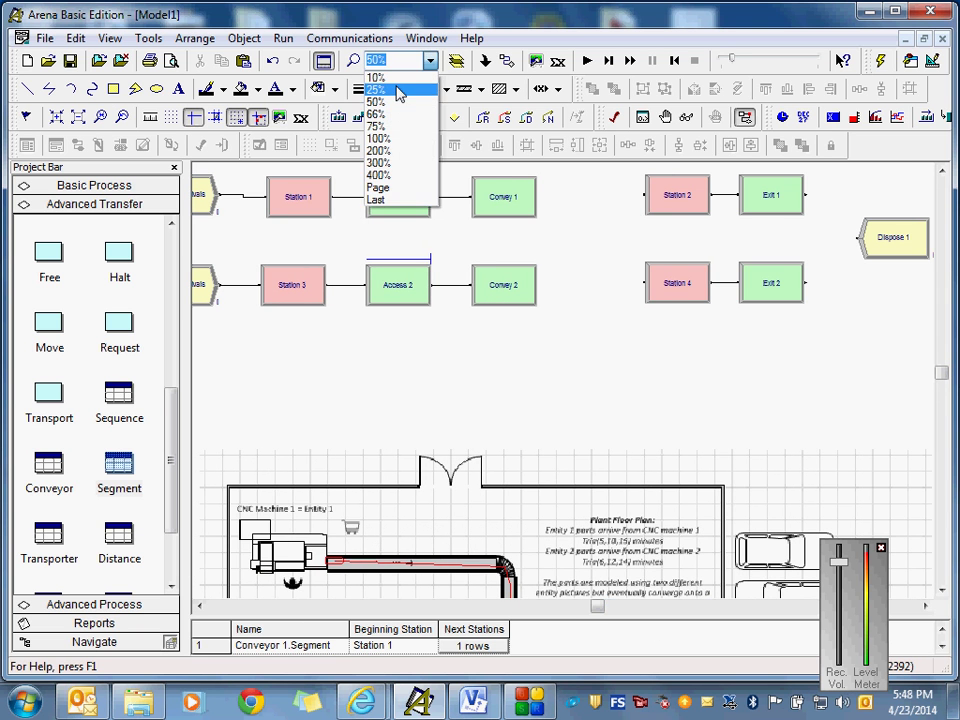
click(399, 91)
drag(326, 251, 568, 370)
key(ctrl+c)
key(ctrl+v)
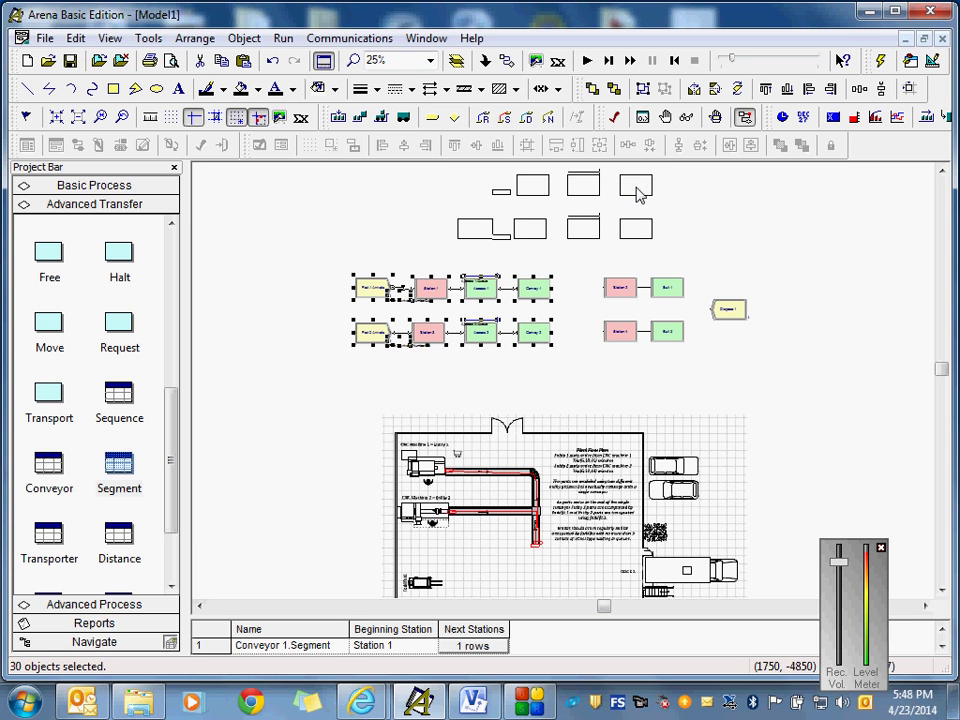
click(637, 195)
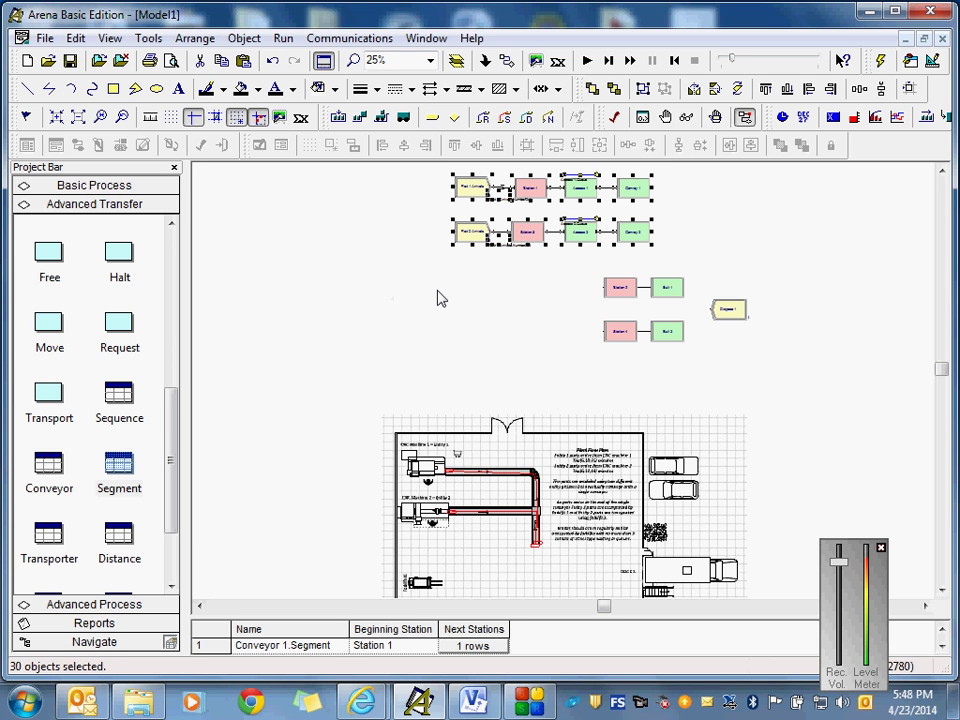
- Move the Station 2–Exit 1 and Station 4–Exit 2 pairs left below the arrival chains, and Dispose 1 farther right
drag(574, 268, 772, 367)
click(549, 287)
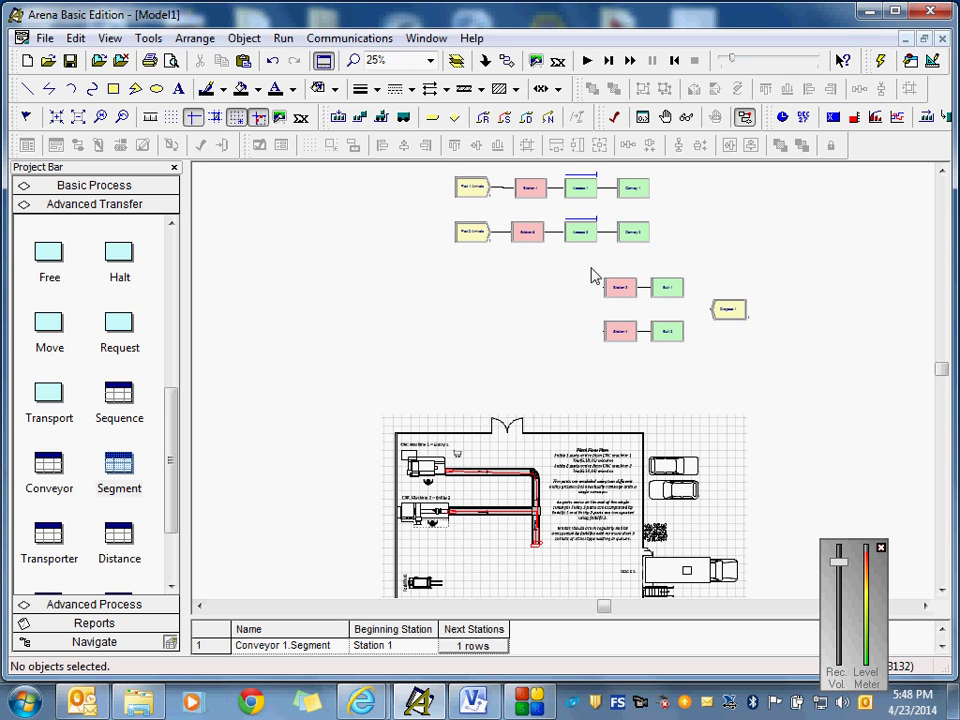
drag(587, 266, 701, 369)
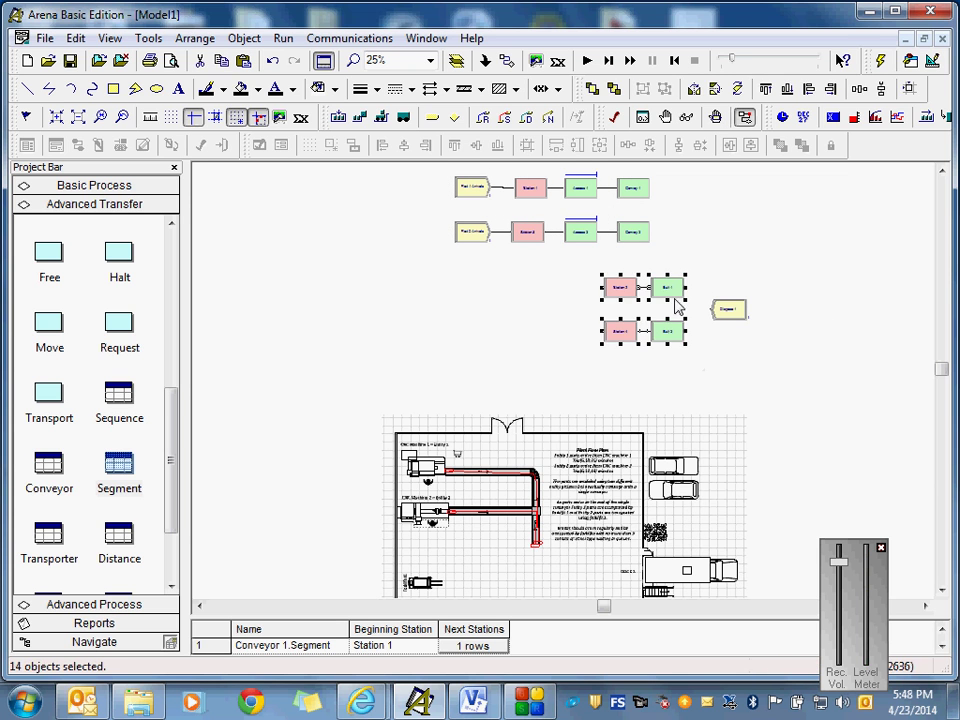
drag(677, 306, 392, 301)
drag(727, 309, 842, 322)
click(823, 401)
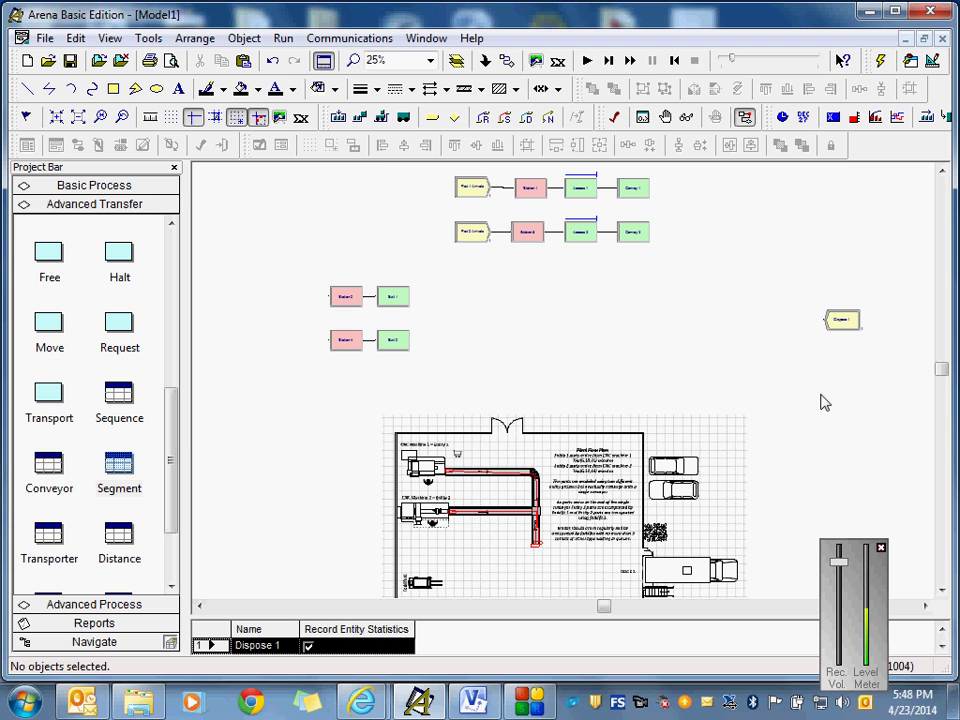
- Add two Station modules in line with Exit 1, one just after it and one farther along, leaving space between them
click(430, 61)
click(398, 116)
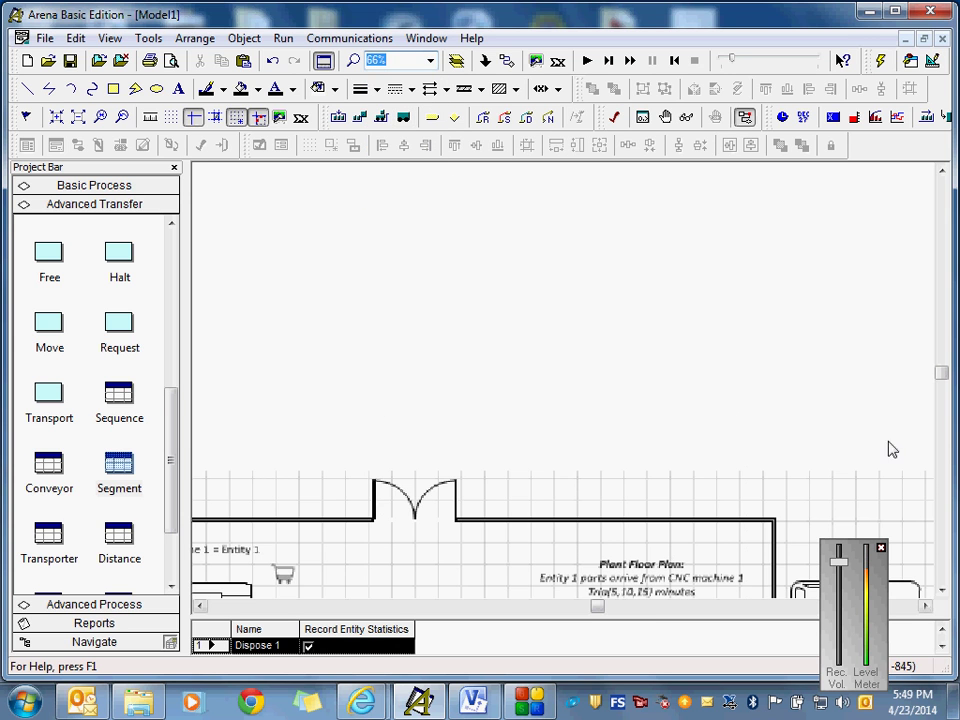
click(430, 61)
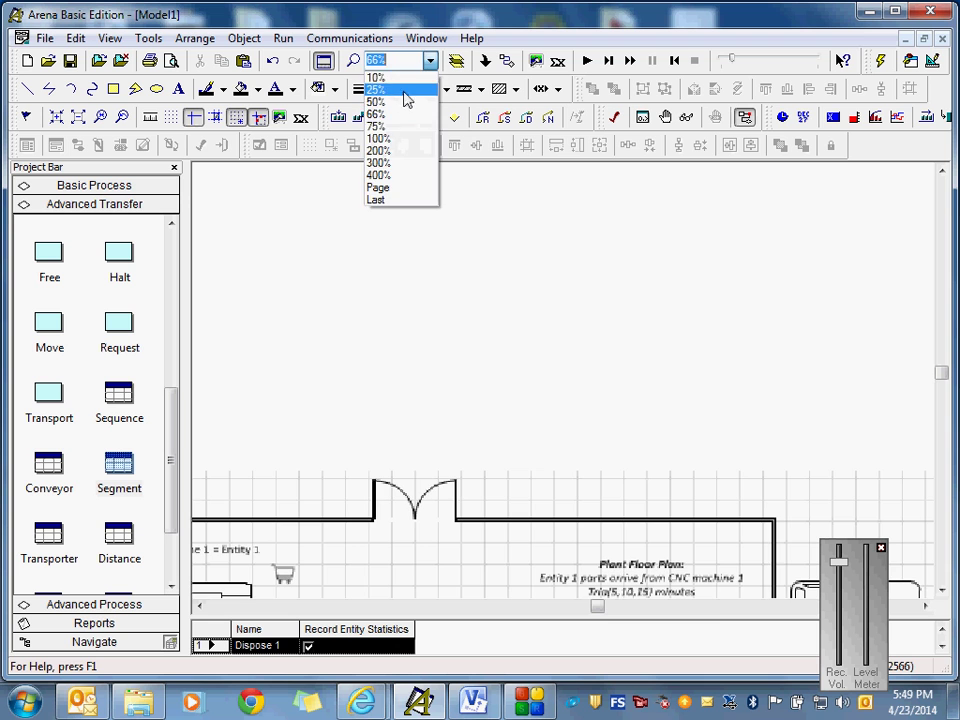
click(405, 104)
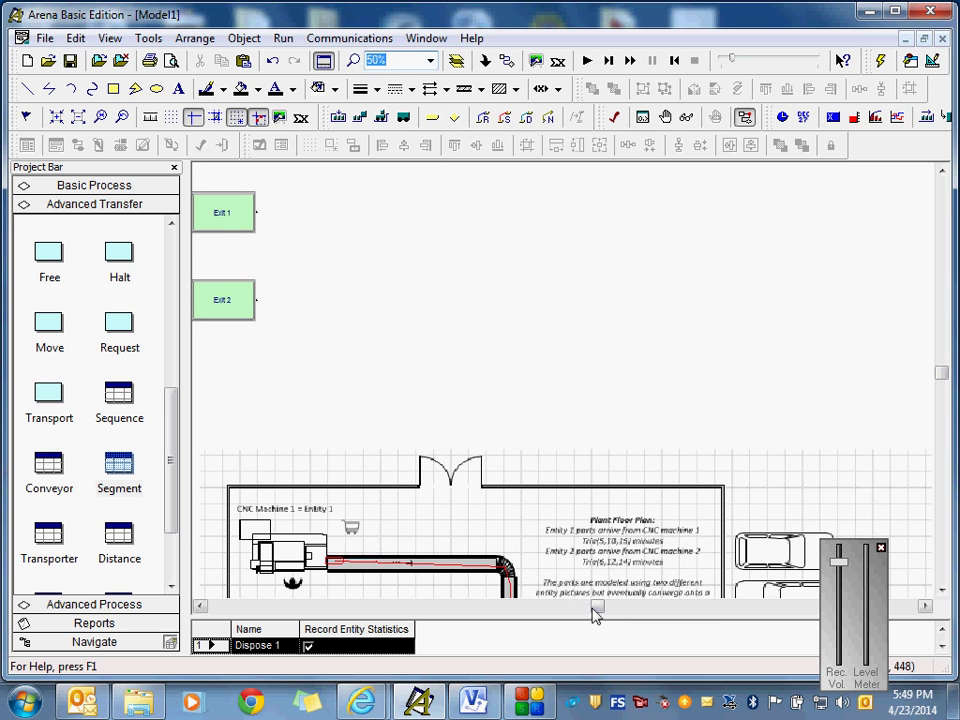
drag(596, 608, 583, 608)
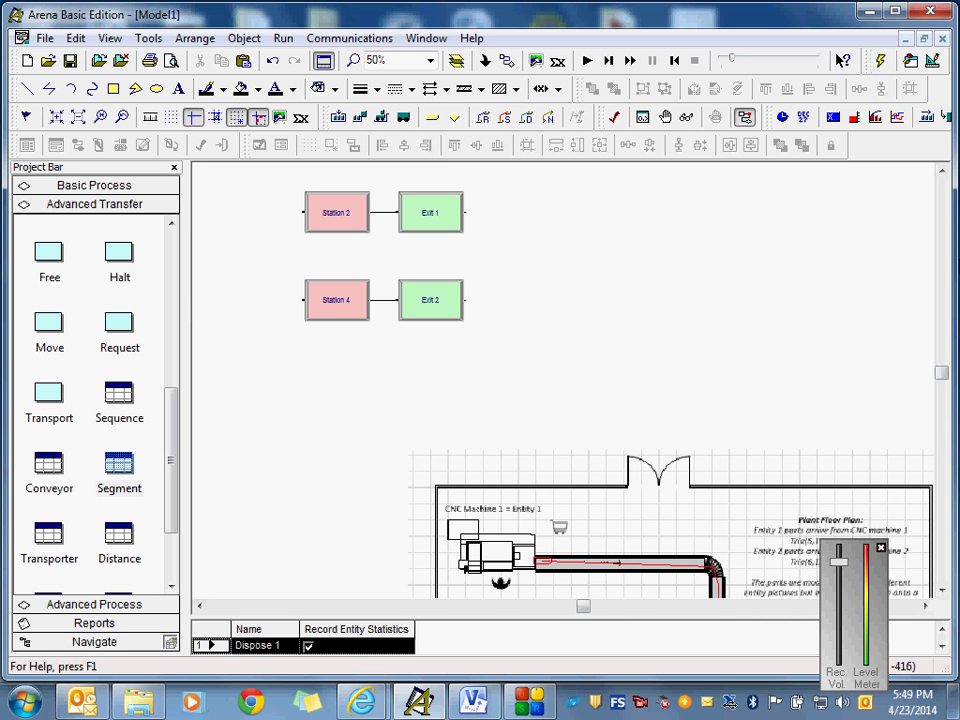
drag(943, 378, 943, 366)
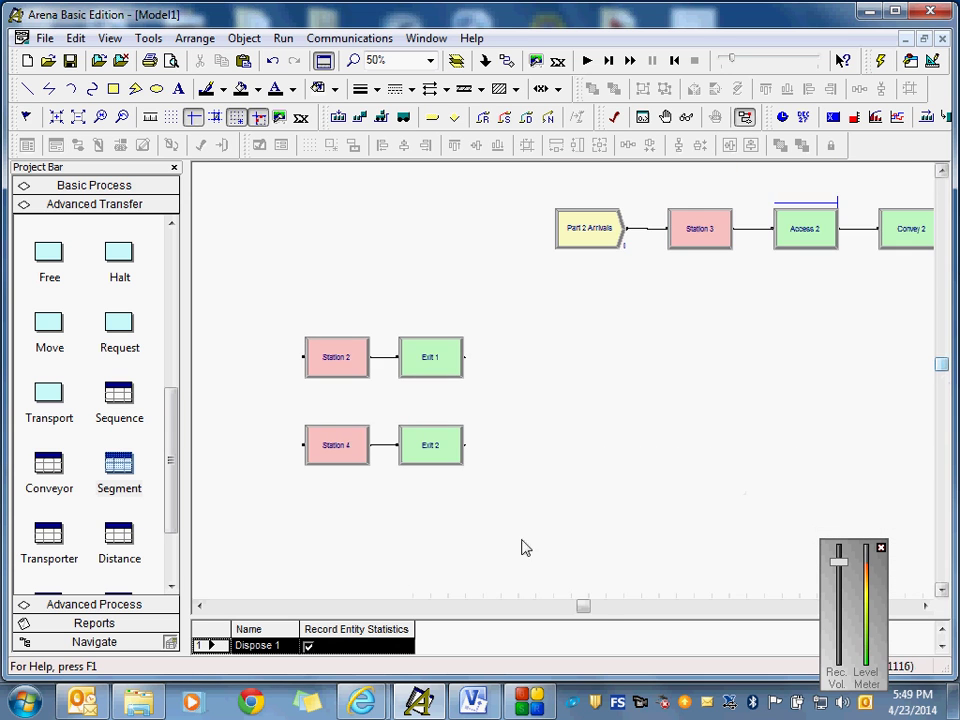
mouse_move(586, 611)
mouse_down()
mouse_move(601, 610)
mouse_move(593, 608)
mouse_up()
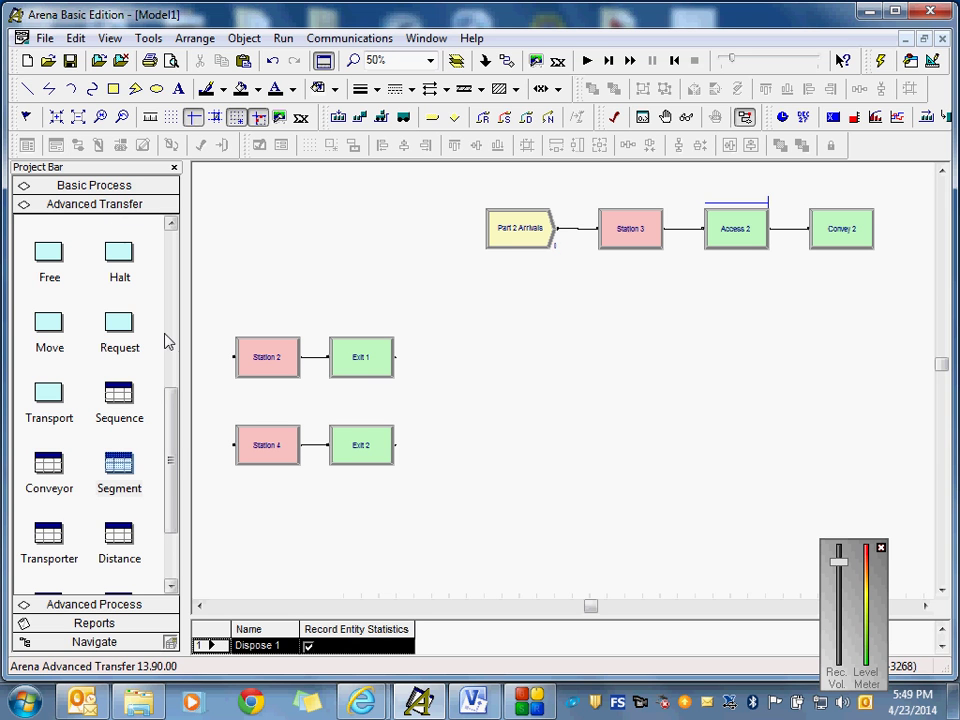
drag(173, 440, 171, 313)
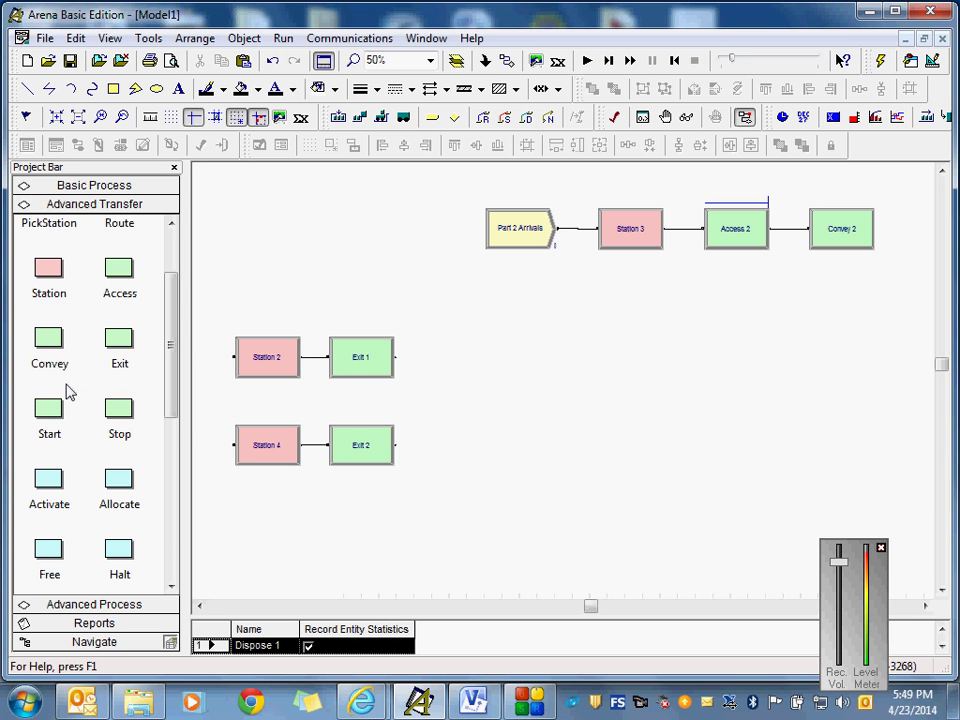
drag(171, 390, 176, 463)
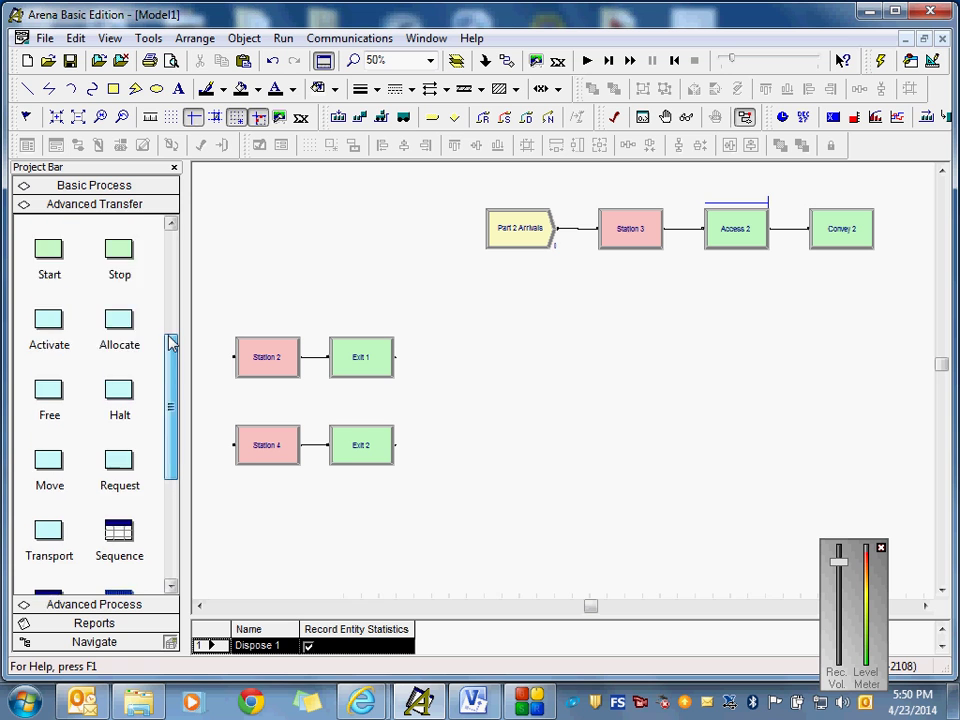
drag(171, 340, 171, 265)
drag(56, 287, 441, 369)
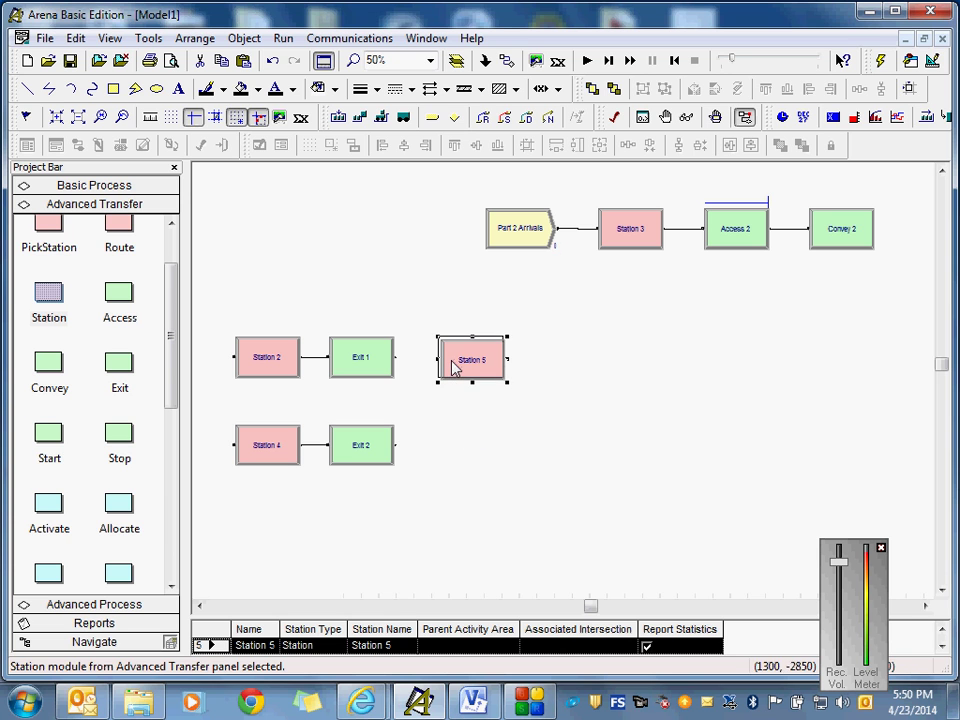
click(508, 449)
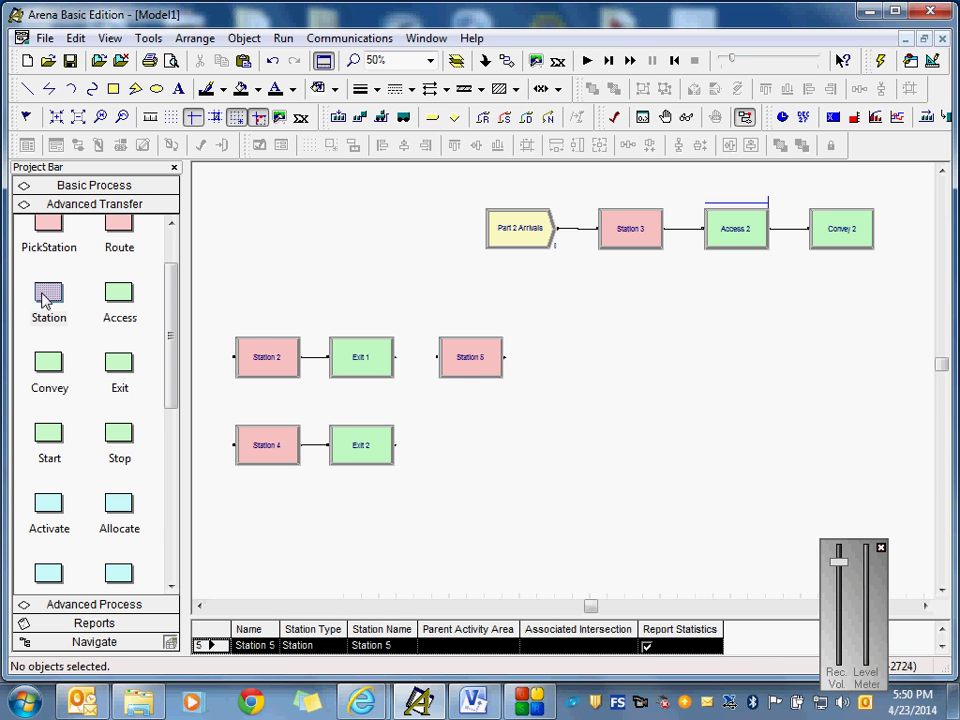
drag(47, 300, 834, 369)
click(858, 418)
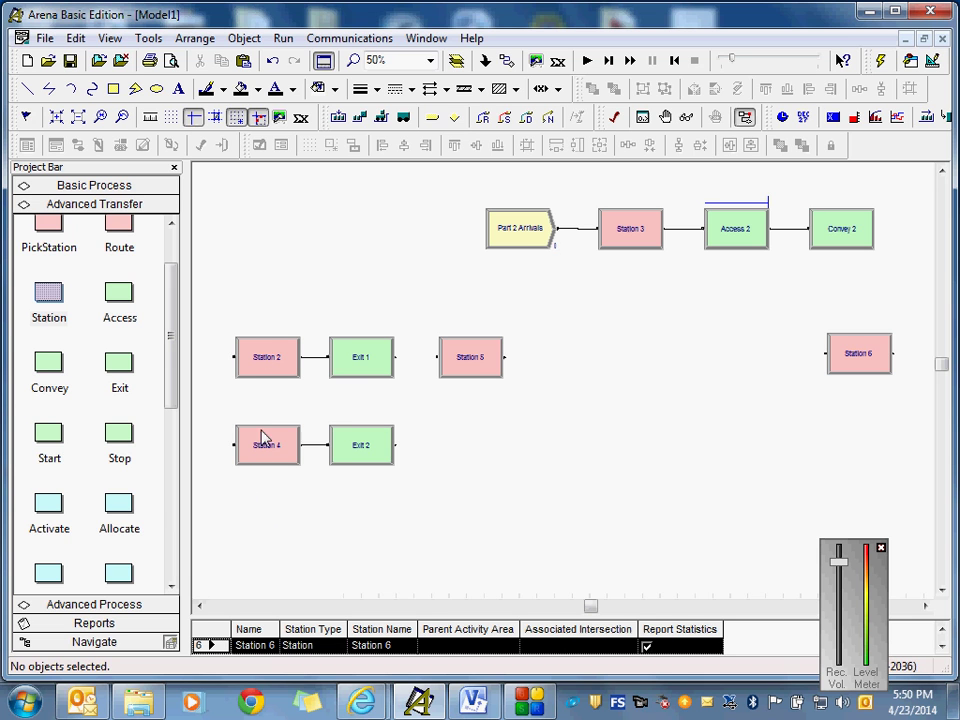
drag(216, 301, 409, 446)
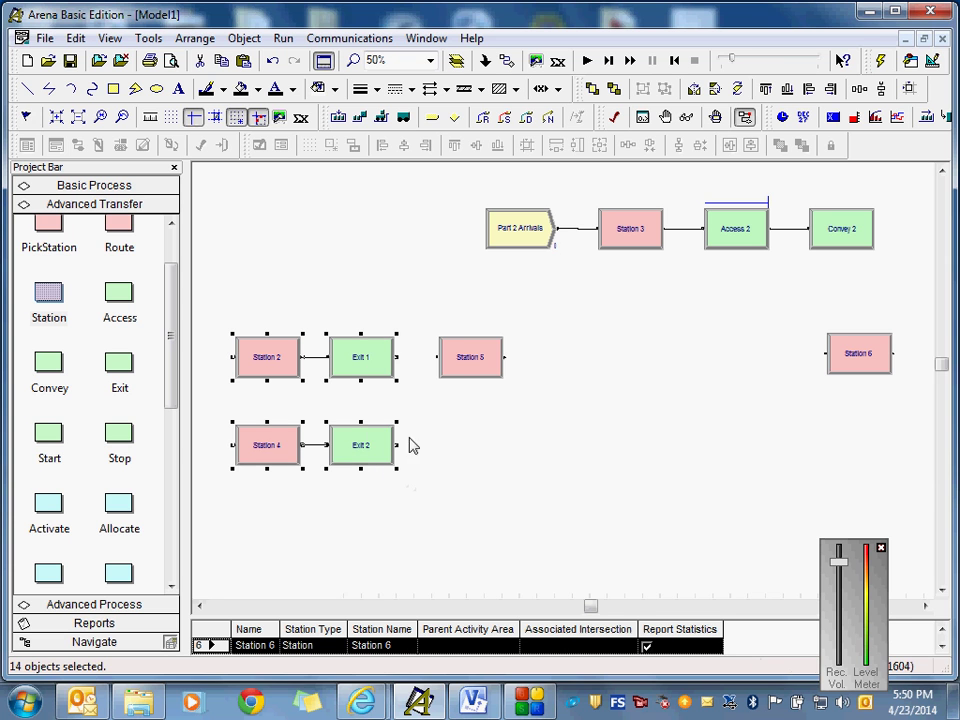
drag(377, 366, 590, 368)
key(Escape)
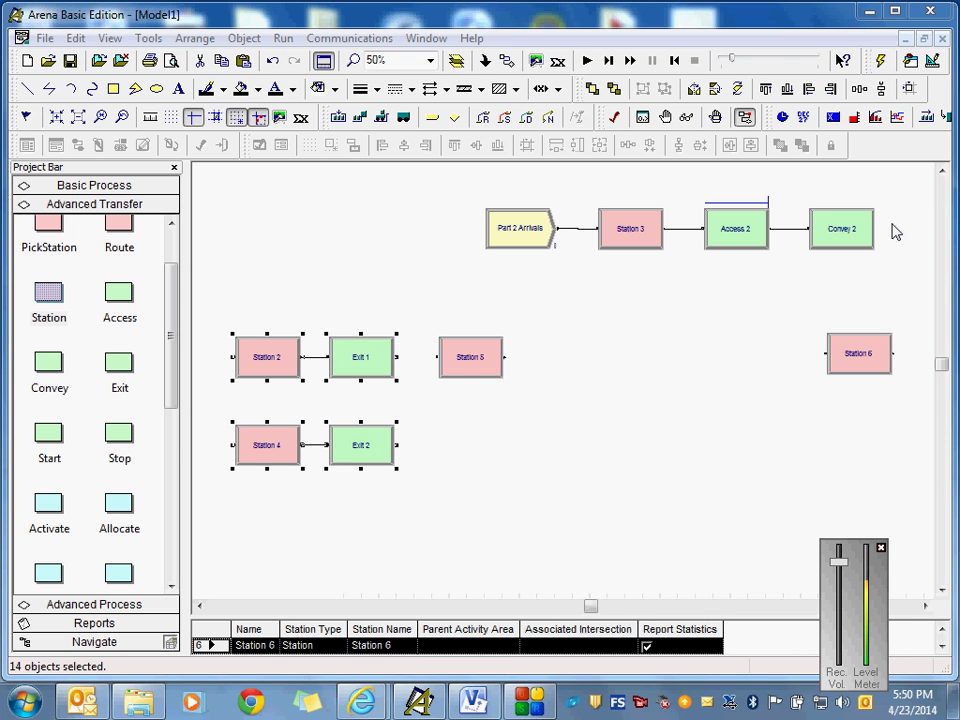
click(510, 441)
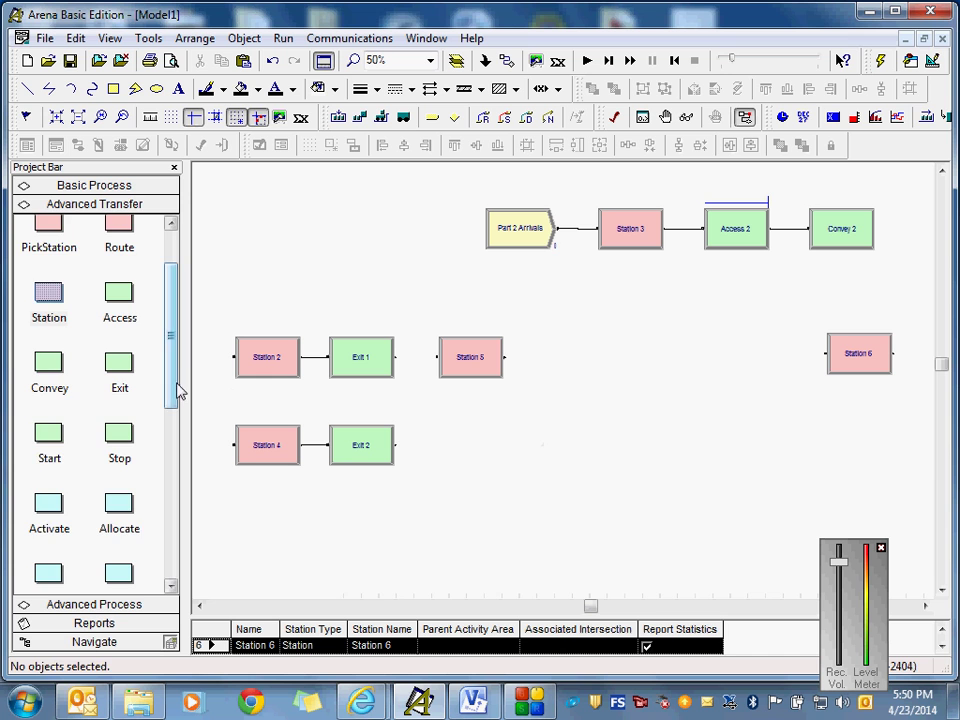
- Add a Request module and a Transport module after Station 5, and a Free module near Station 6
drag(178, 390, 184, 471)
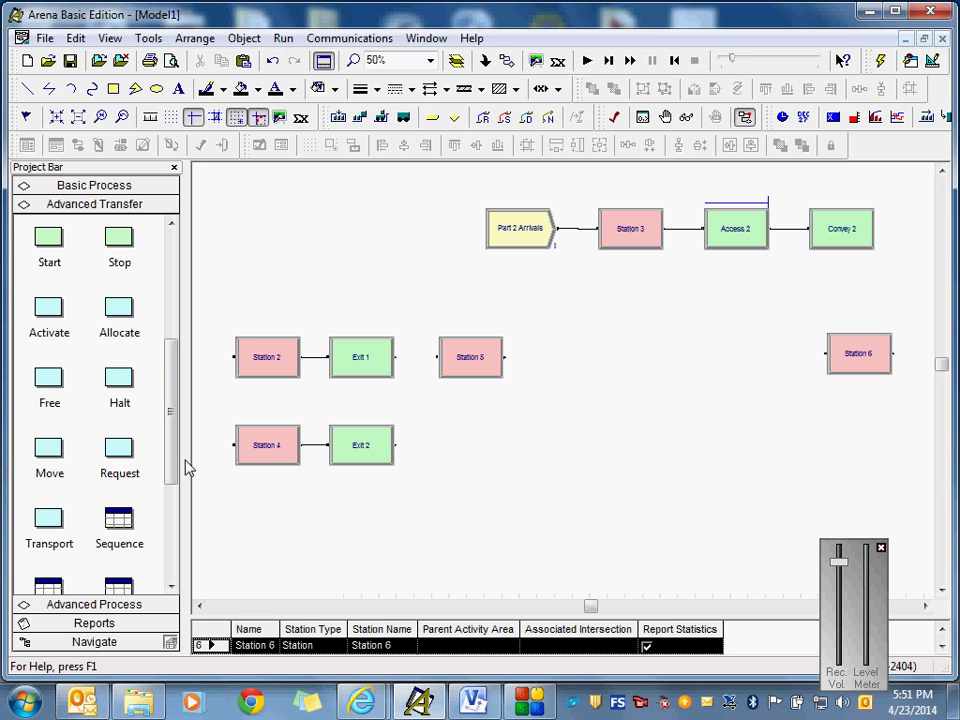
drag(130, 464, 544, 364)
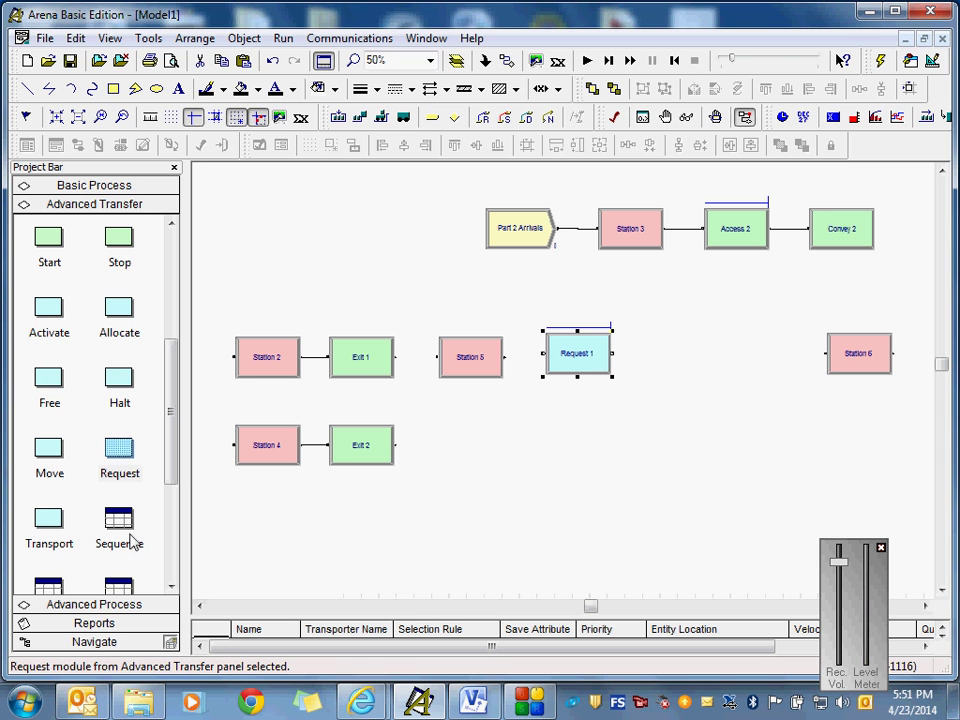
drag(49, 518, 655, 365)
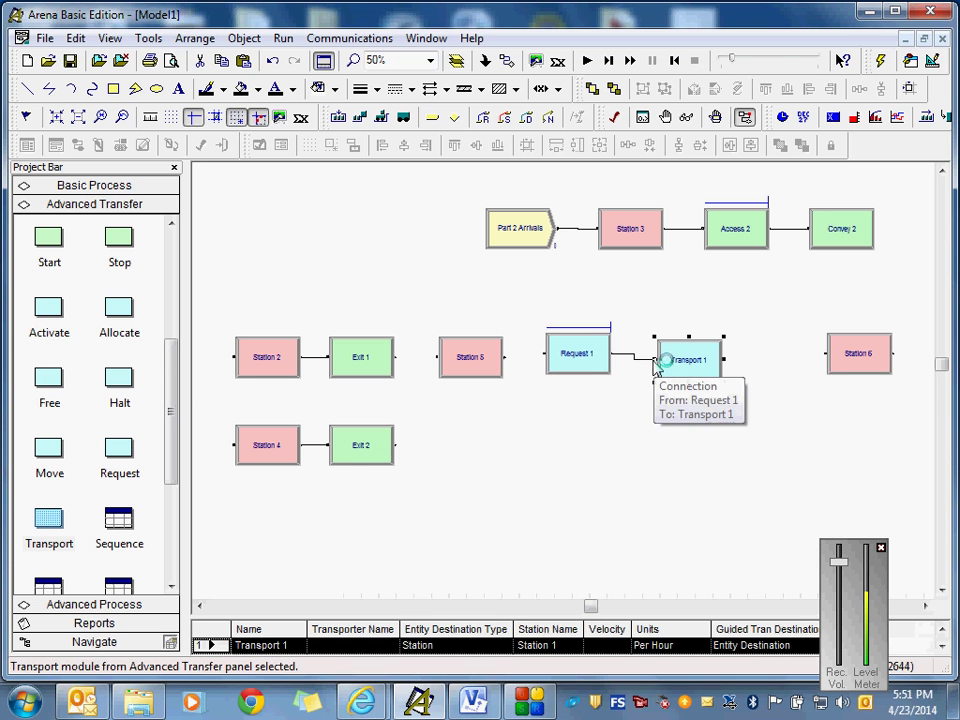
click(49, 378)
click(778, 424)
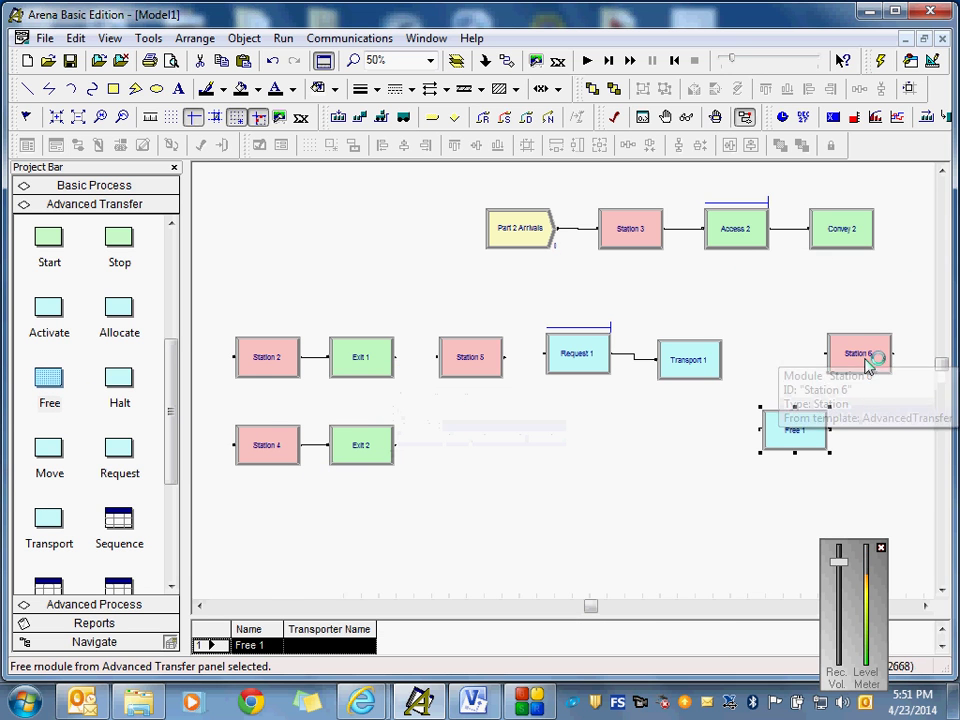
- Shift Station 6 to the right, place Free 1 before it, and align Transport 1 and Request 1 with the row
drag(859, 355, 898, 358)
drag(812, 437, 821, 364)
drag(690, 372, 690, 360)
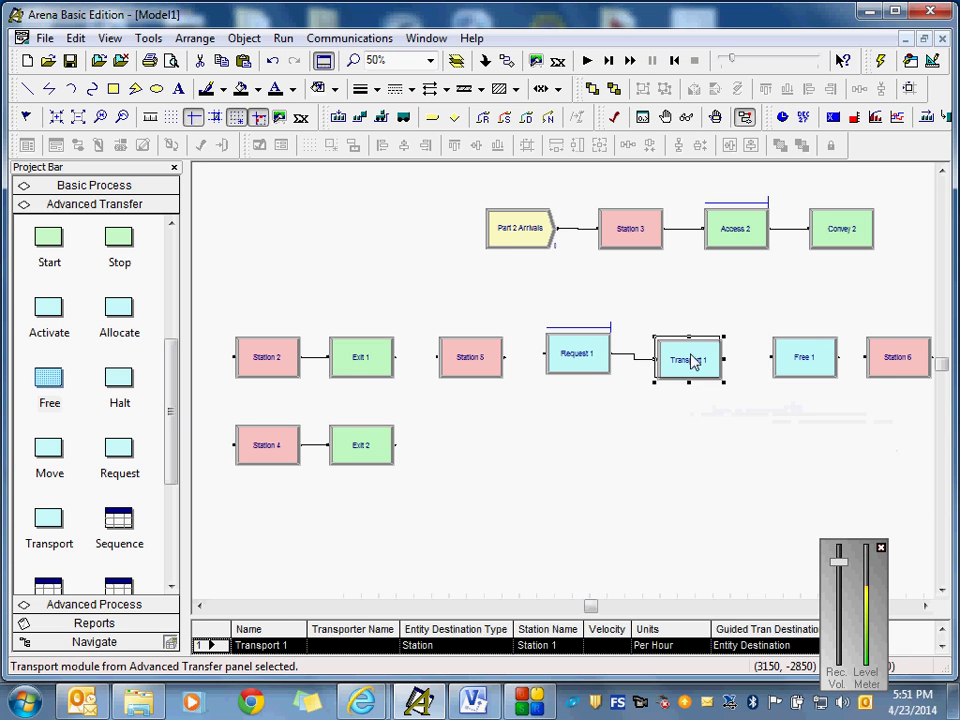
drag(584, 366, 574, 369)
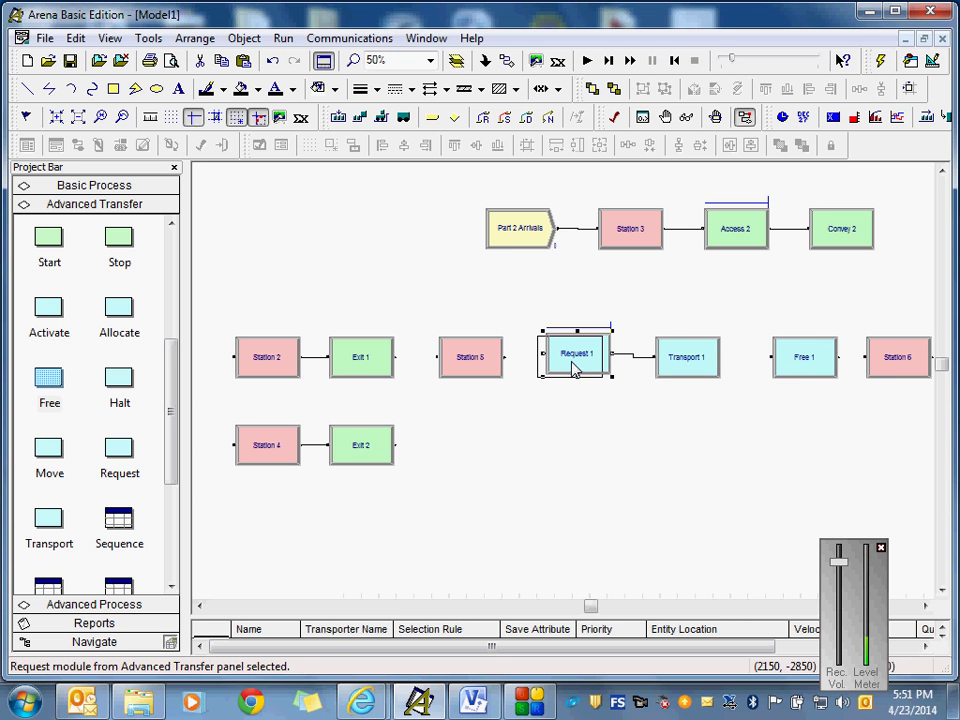
click(619, 425)
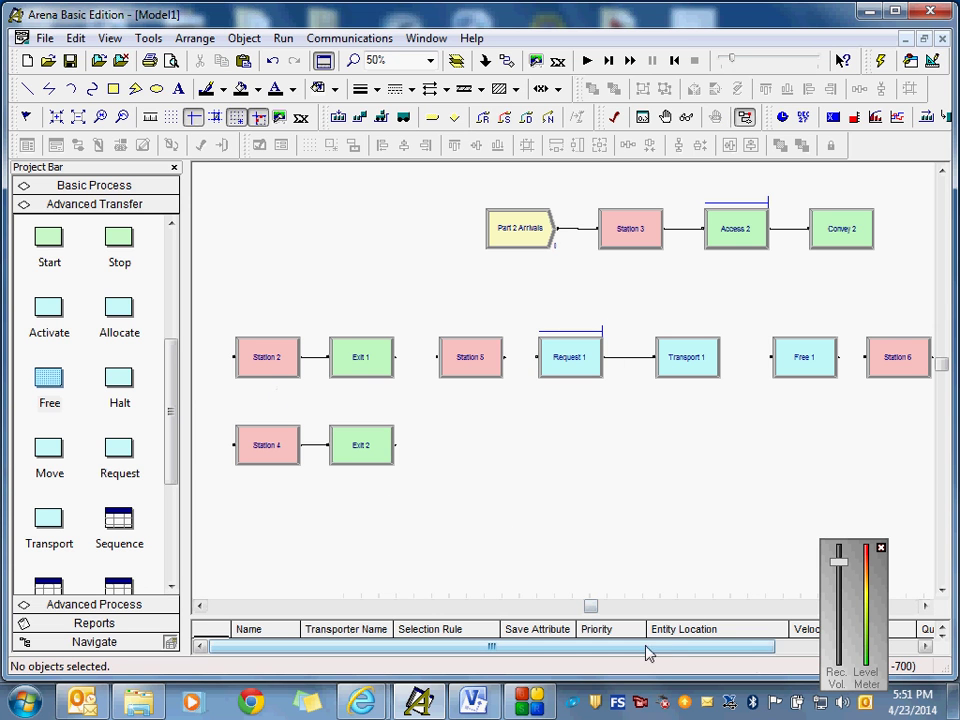
- Move Free 1 to the other side of Station 6, and shift both modules left toward Transport 1
drag(591, 607, 606, 608)
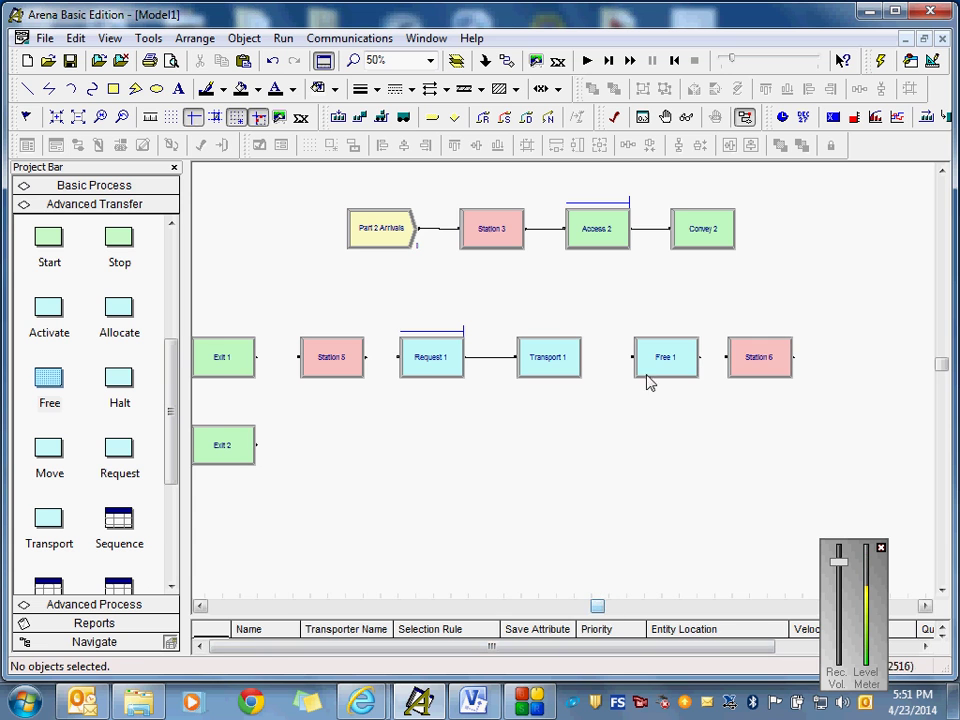
drag(655, 367, 848, 367)
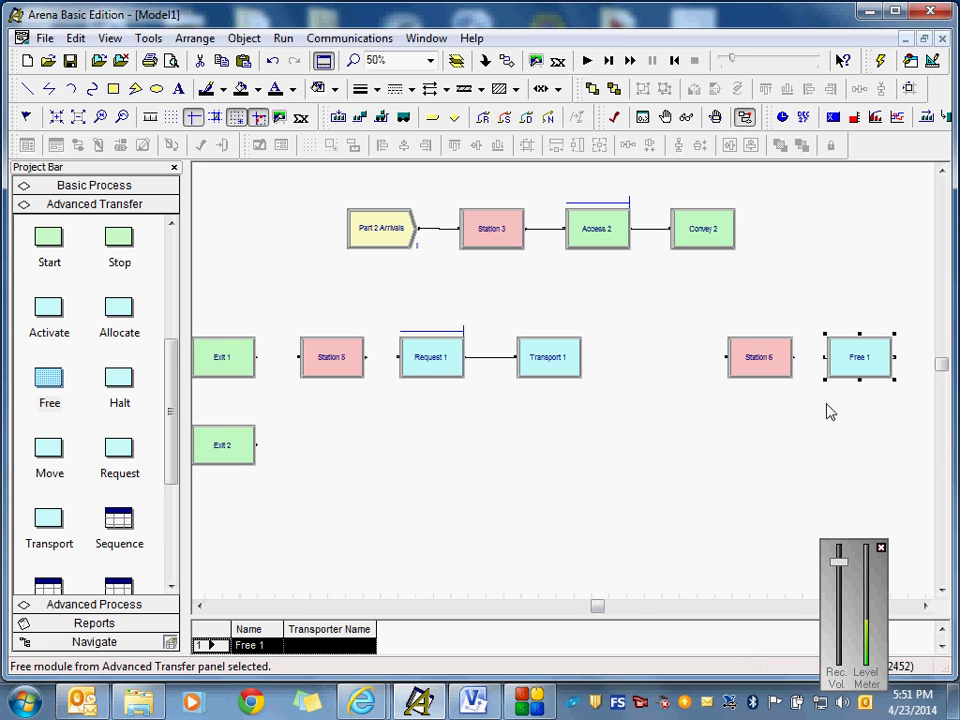
click(746, 465)
drag(743, 372, 658, 375)
drag(836, 377, 754, 370)
click(718, 285)
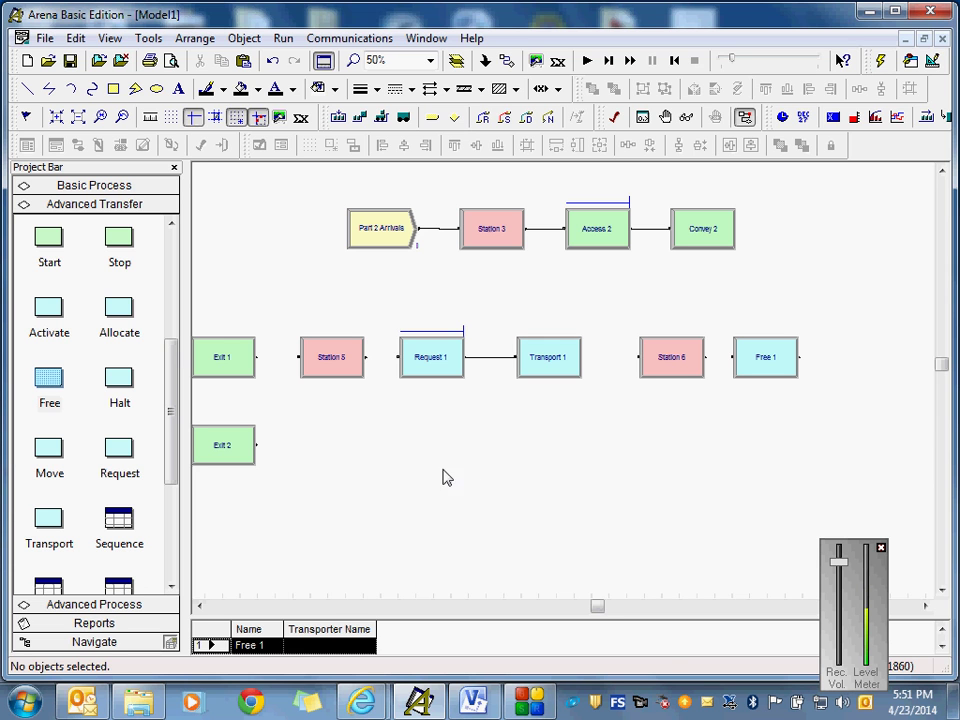
- Connect Exit 1 to Station 5, and Station 5 to Request 1
drag(600, 614, 592, 614)
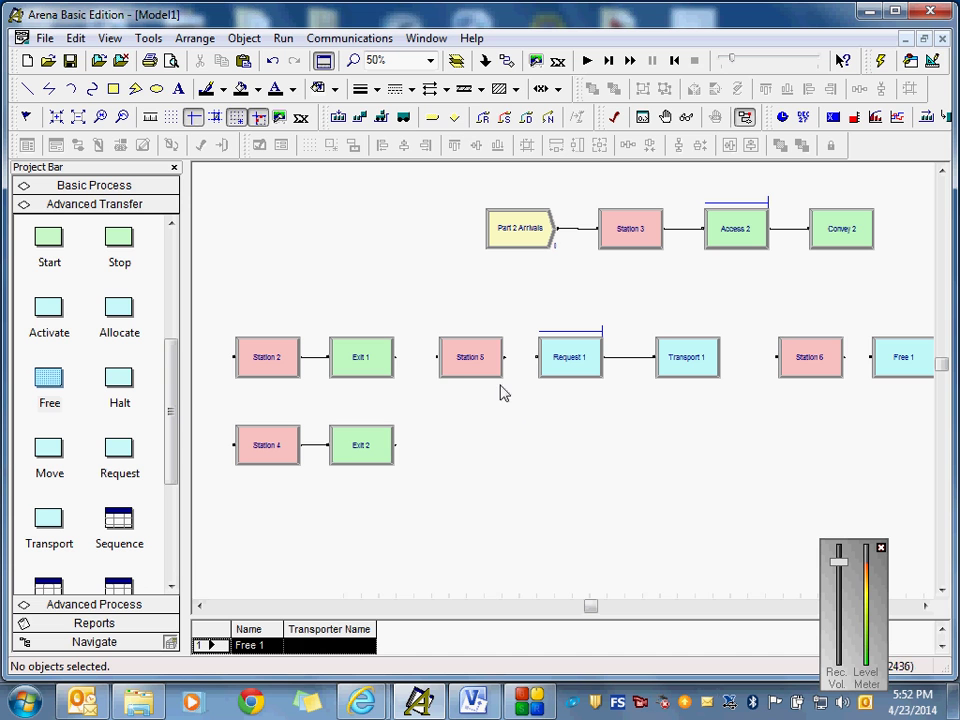
click(507, 62)
click(396, 357)
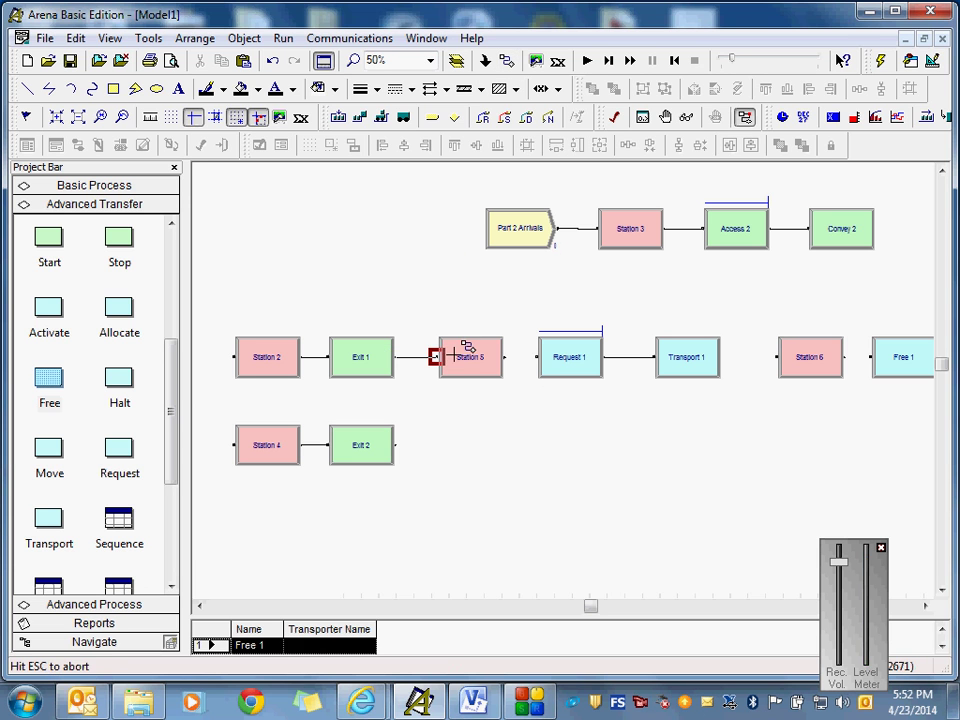
click(438, 357)
click(507, 62)
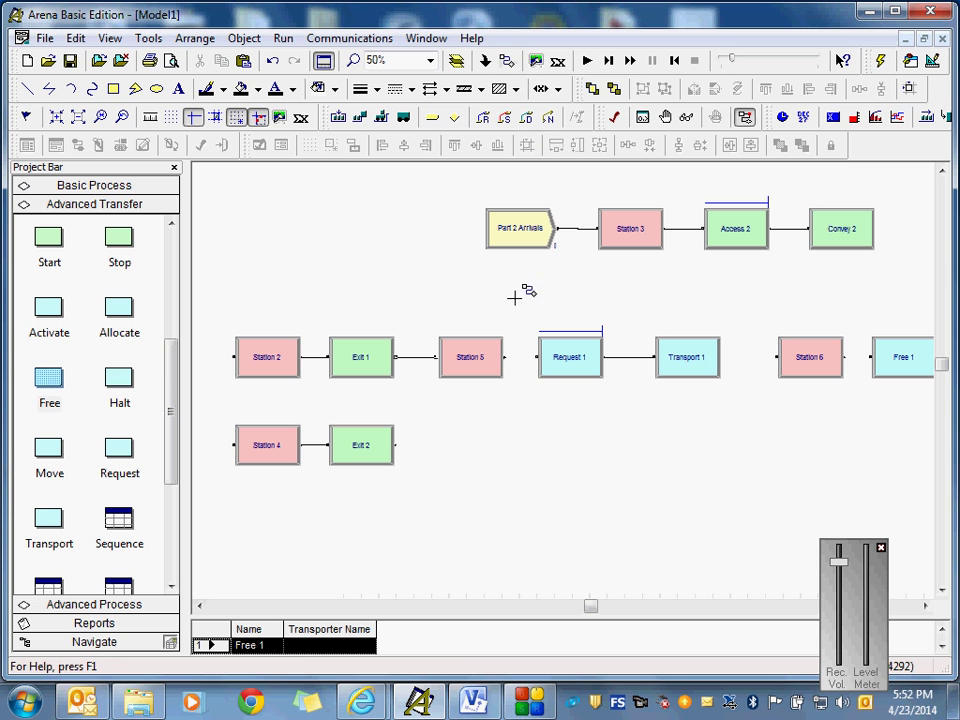
click(505, 358)
click(538, 357)
click(591, 512)
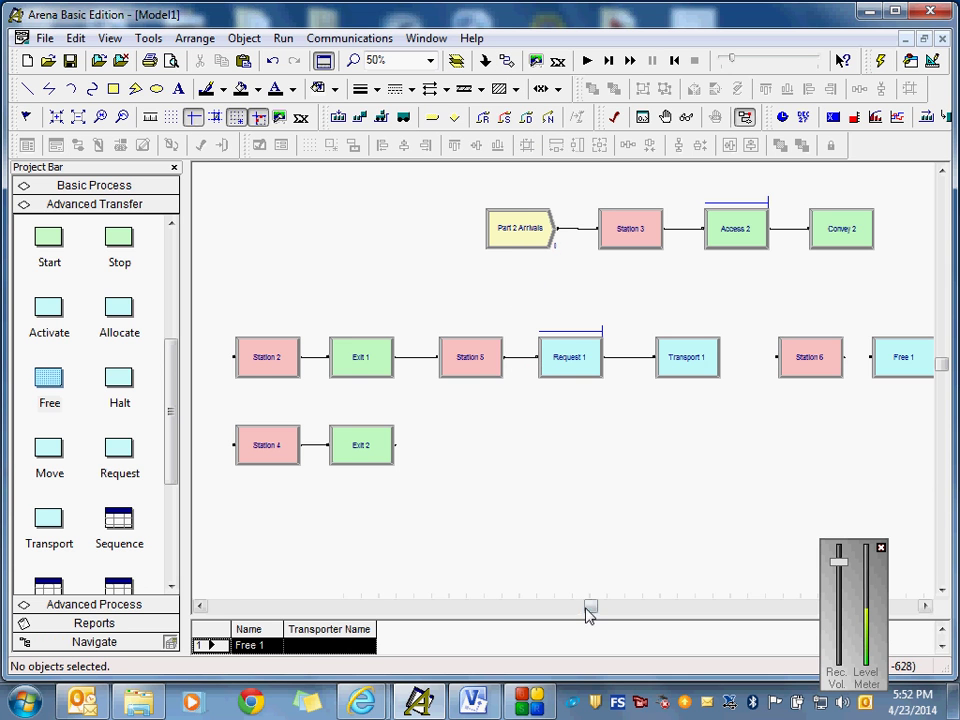
- Set the Request 1 module's transporter name to Fork Lift 1 and its velocity to 1
drag(591, 607, 612, 610)
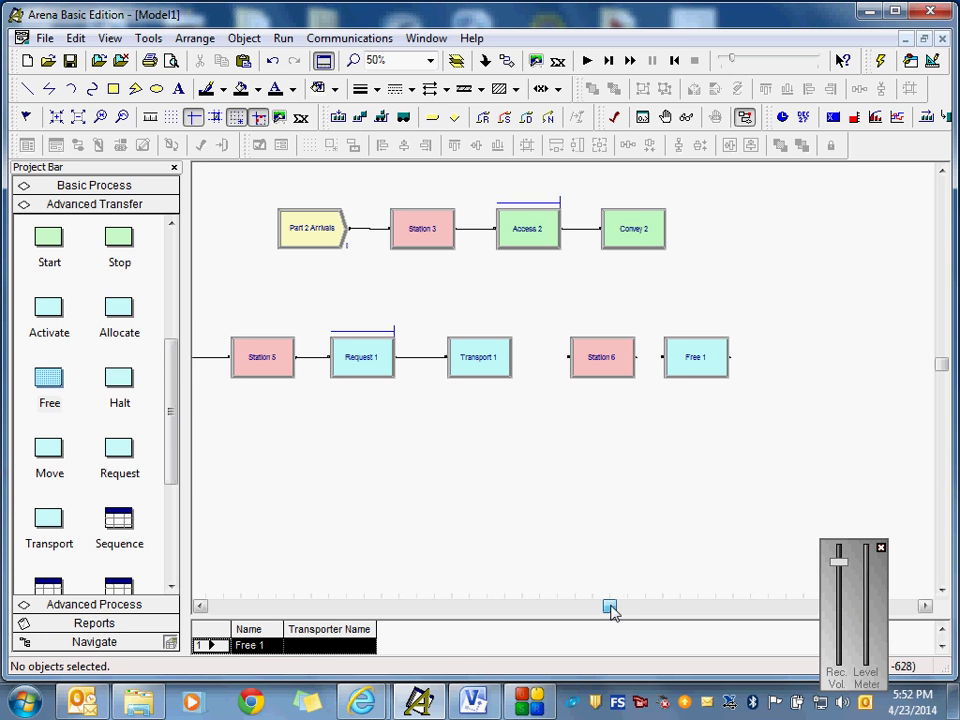
double_click(363, 366)
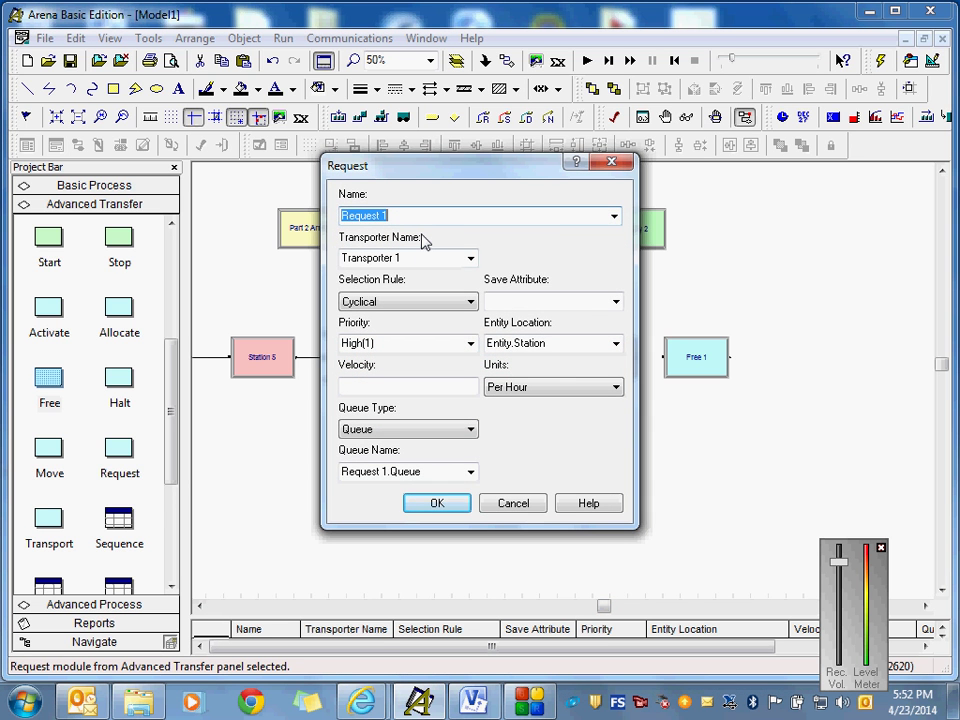
click(404, 257)
text(Fo)
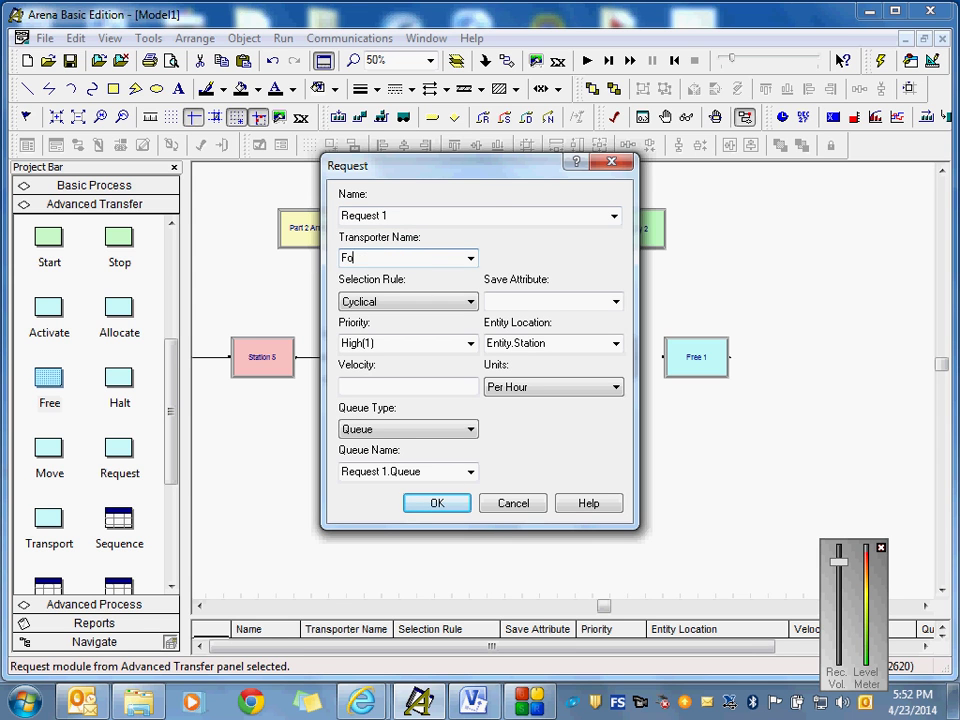
text(rk Lift 1)
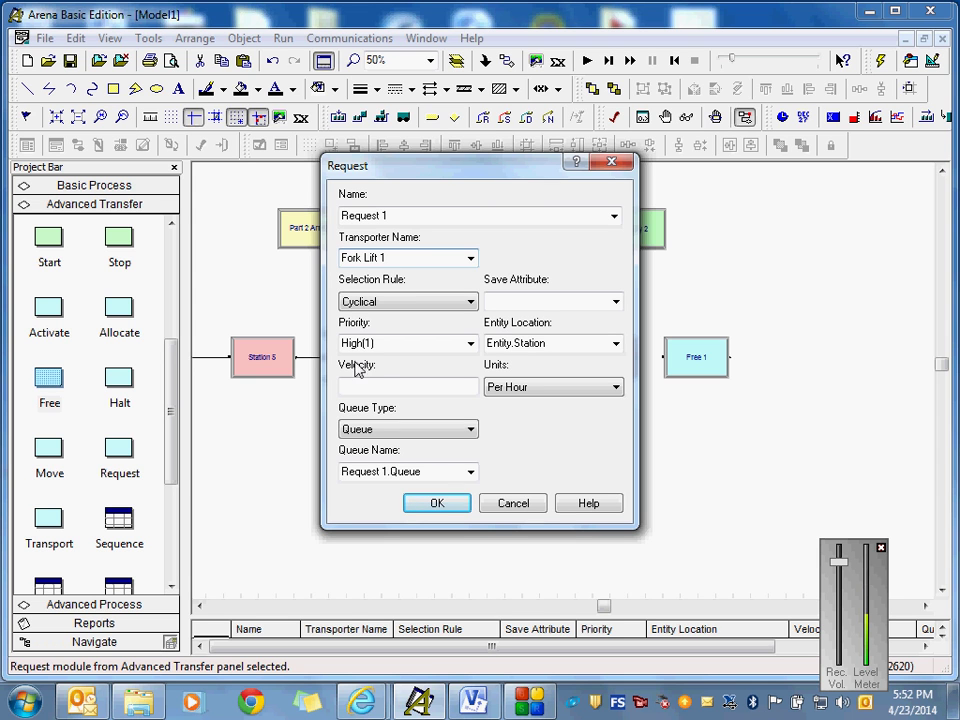
click(380, 388)
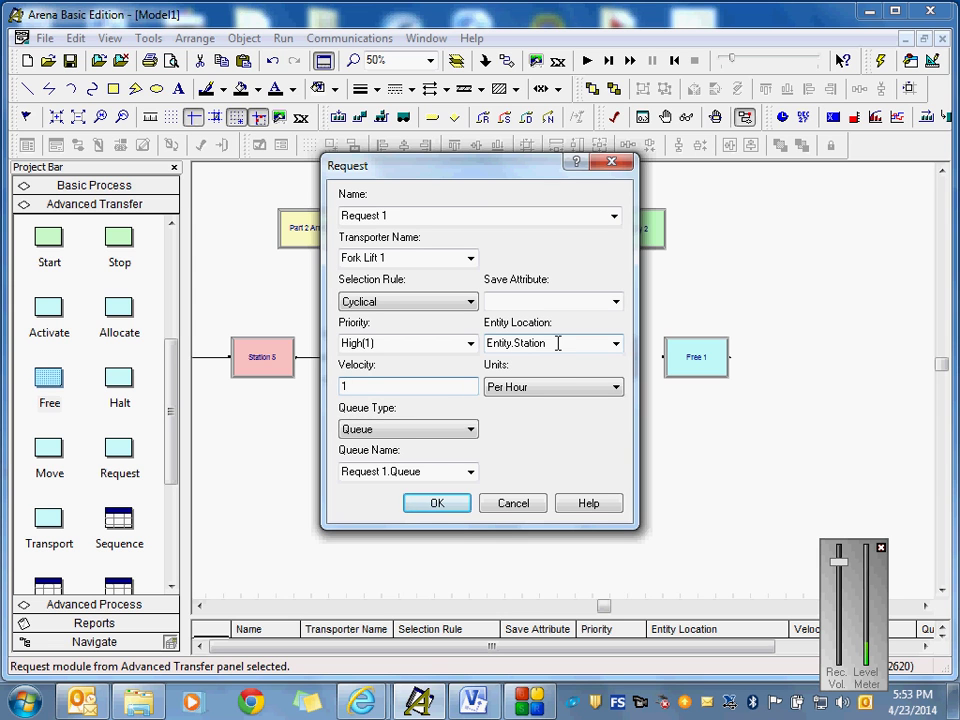
click(437, 504)
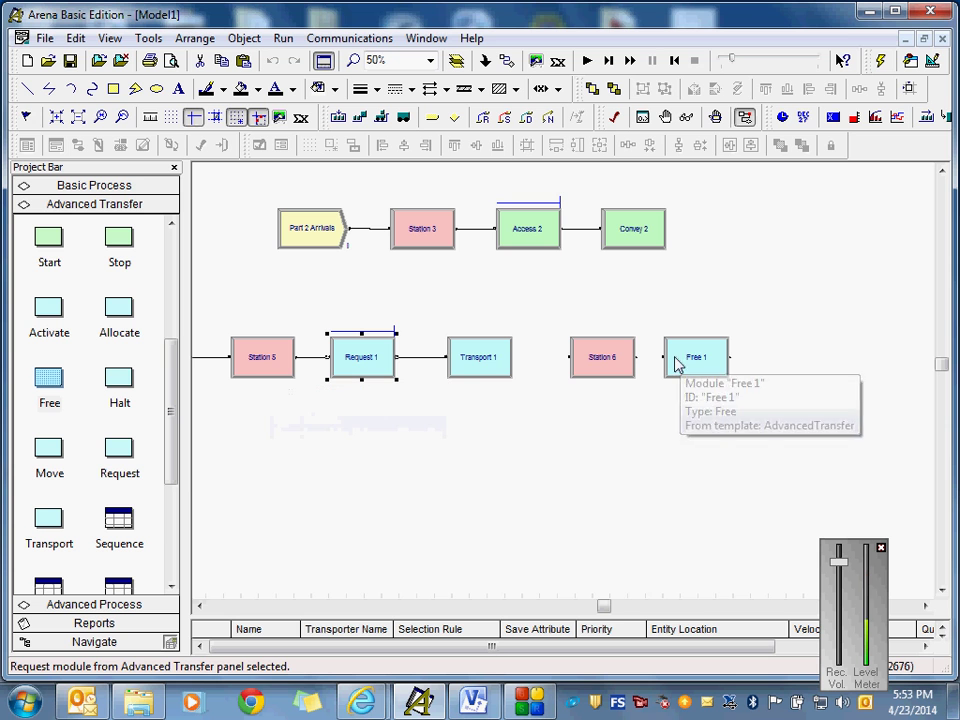
- Configure the Transport 1 module with transporter Fork Lift 1, destination Station 6 and velocity 1
double_click(487, 371)
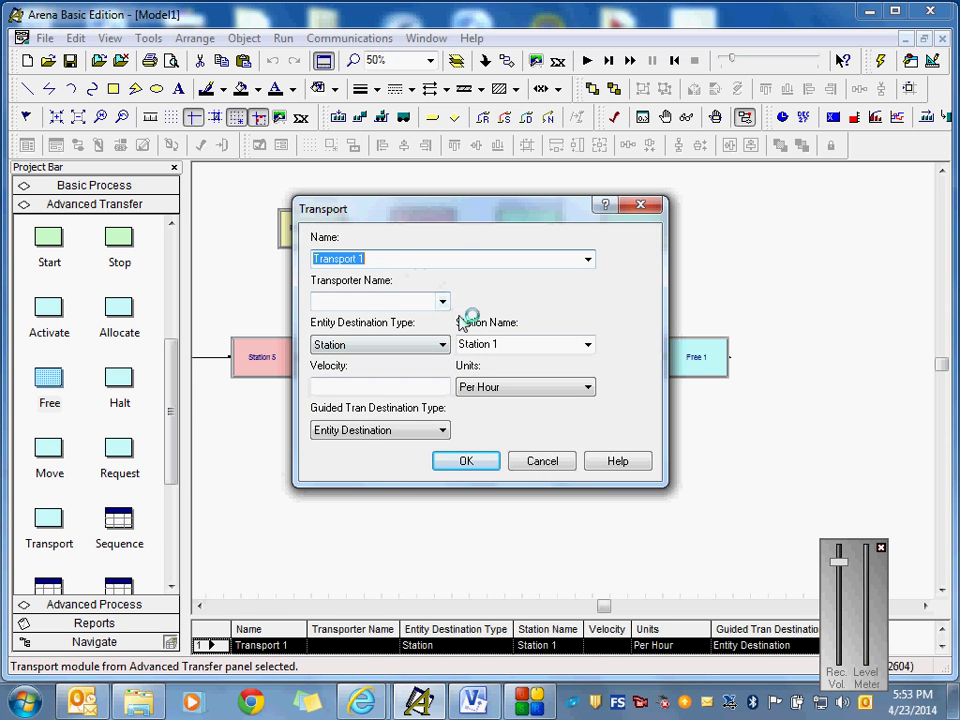
click(443, 301)
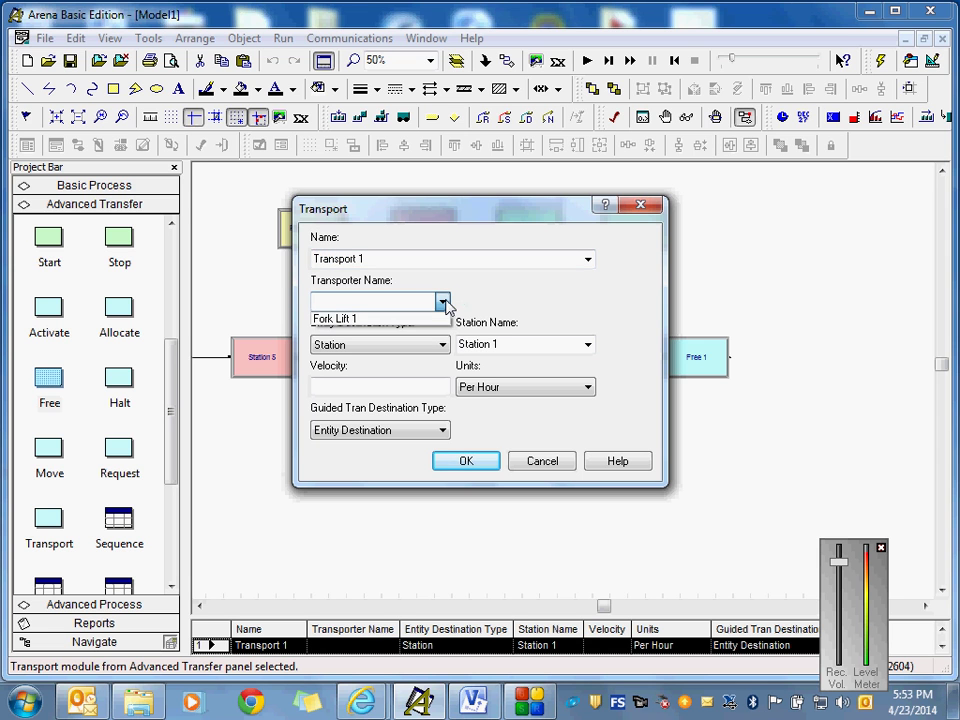
click(378, 320)
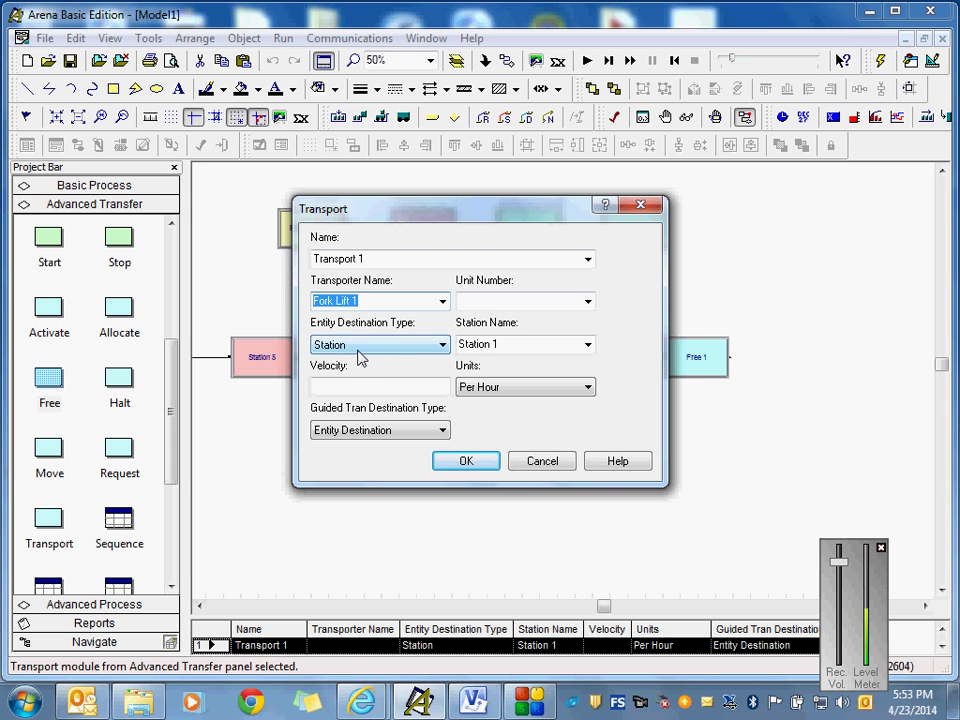
click(589, 345)
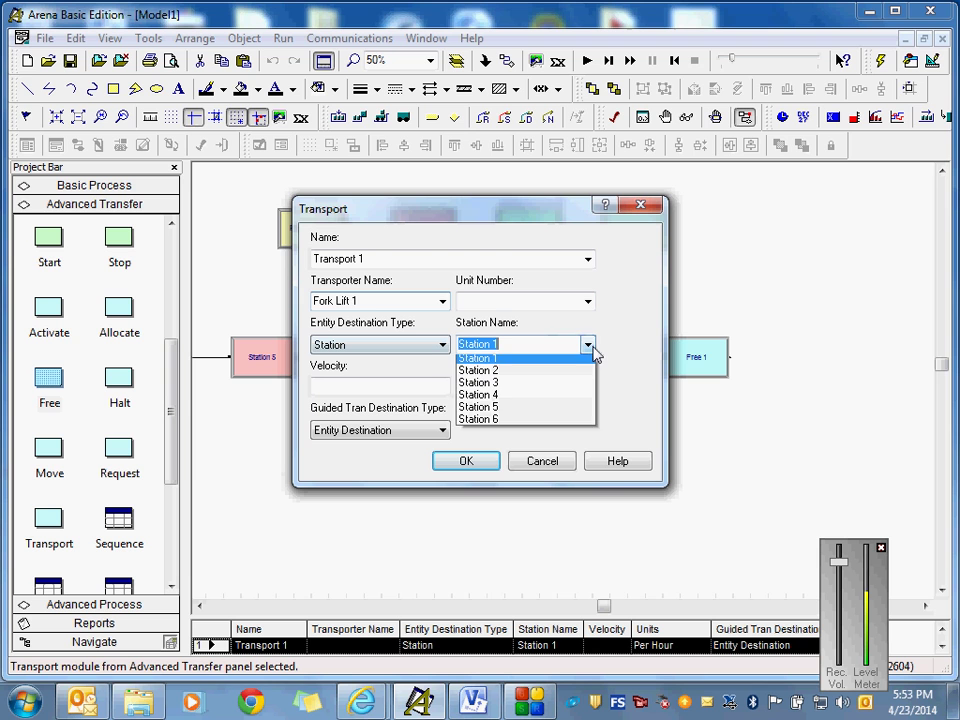
click(516, 420)
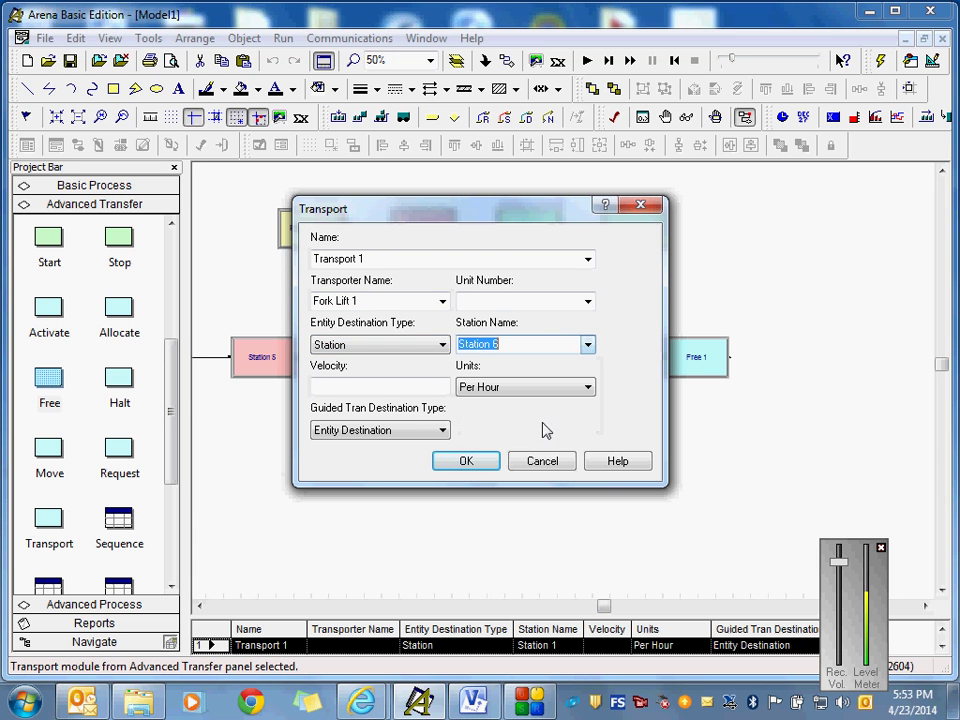
click(377, 388)
text(1)
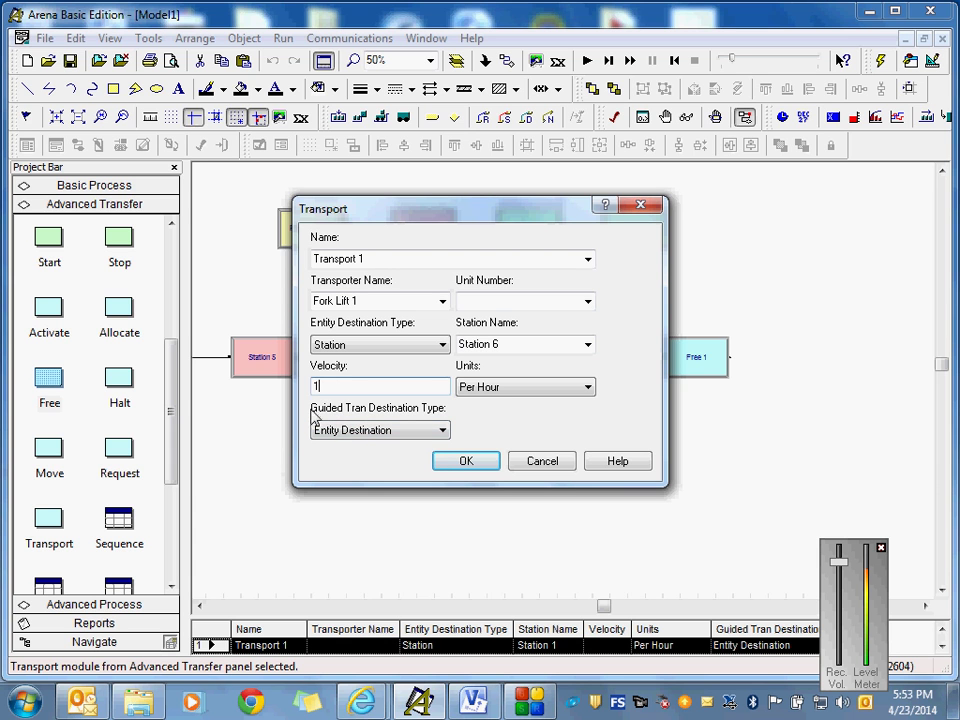
click(443, 430)
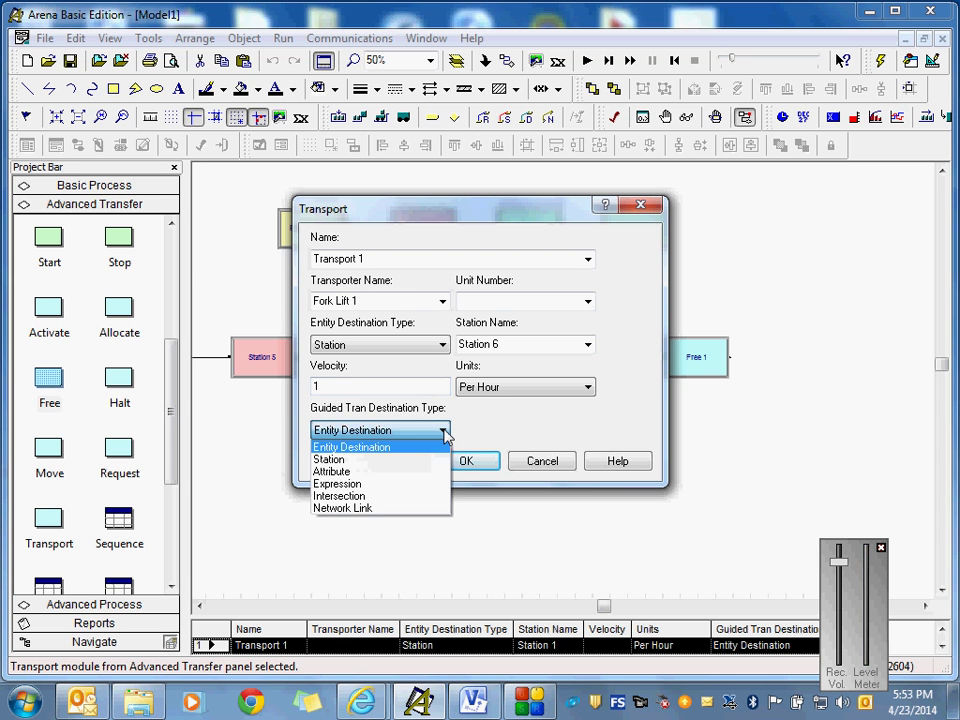
click(444, 431)
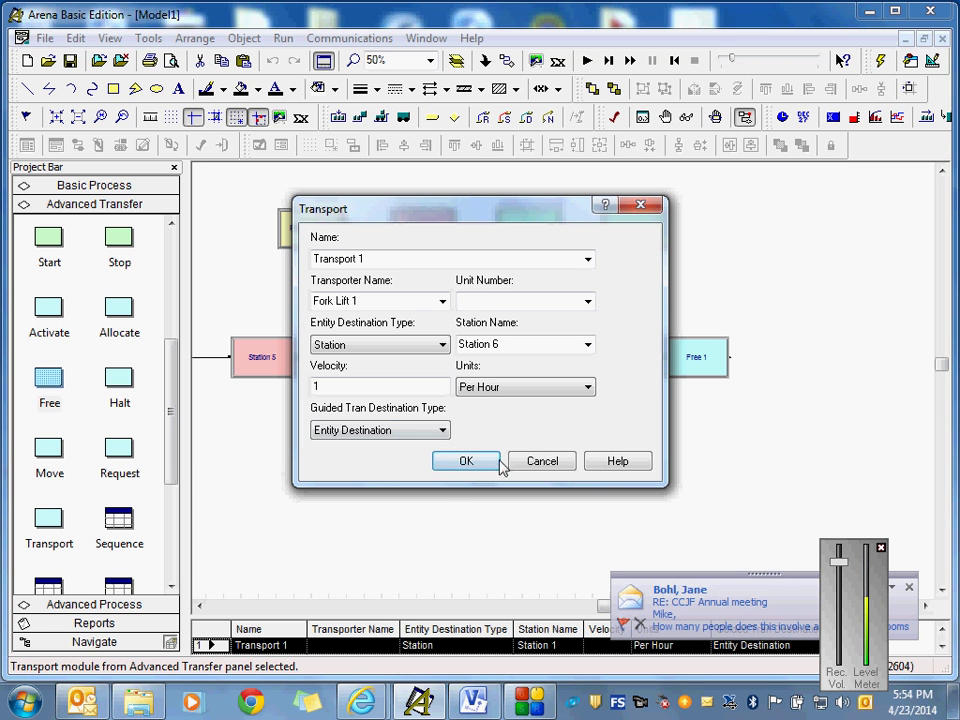
click(467, 468)
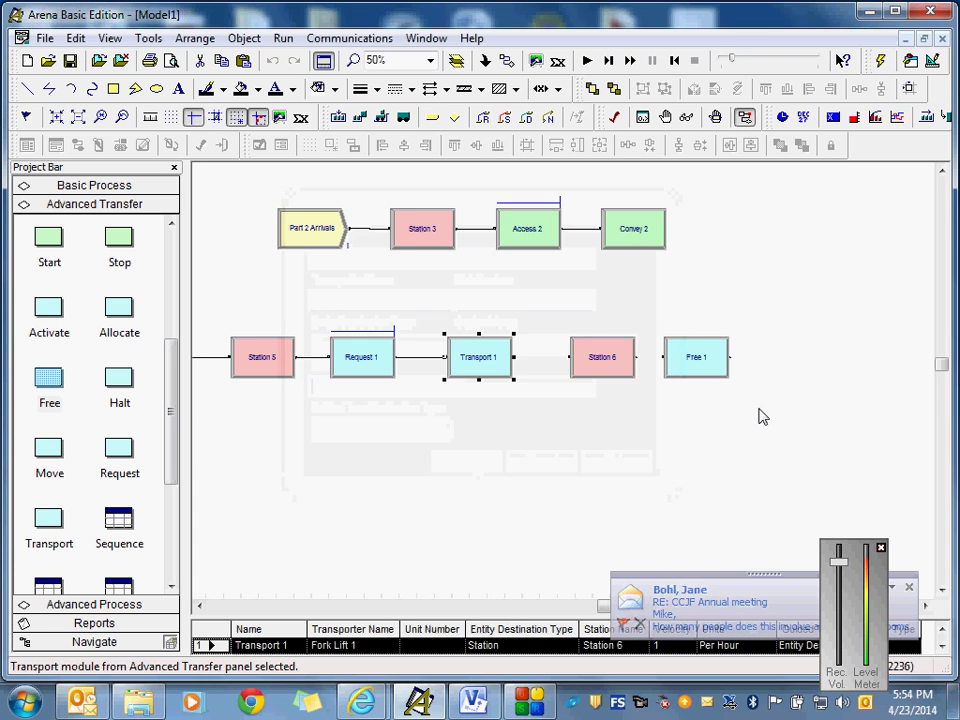
- Set the Free 1 module's transporter name to Fork Lift 1
double_click(709, 370)
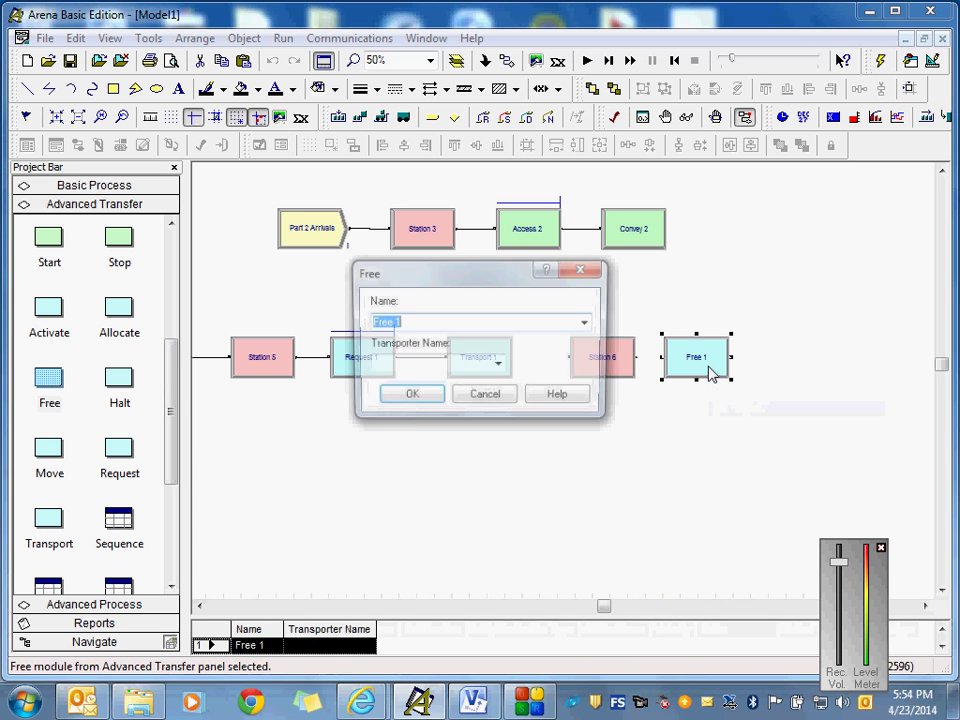
click(494, 368)
click(465, 385)
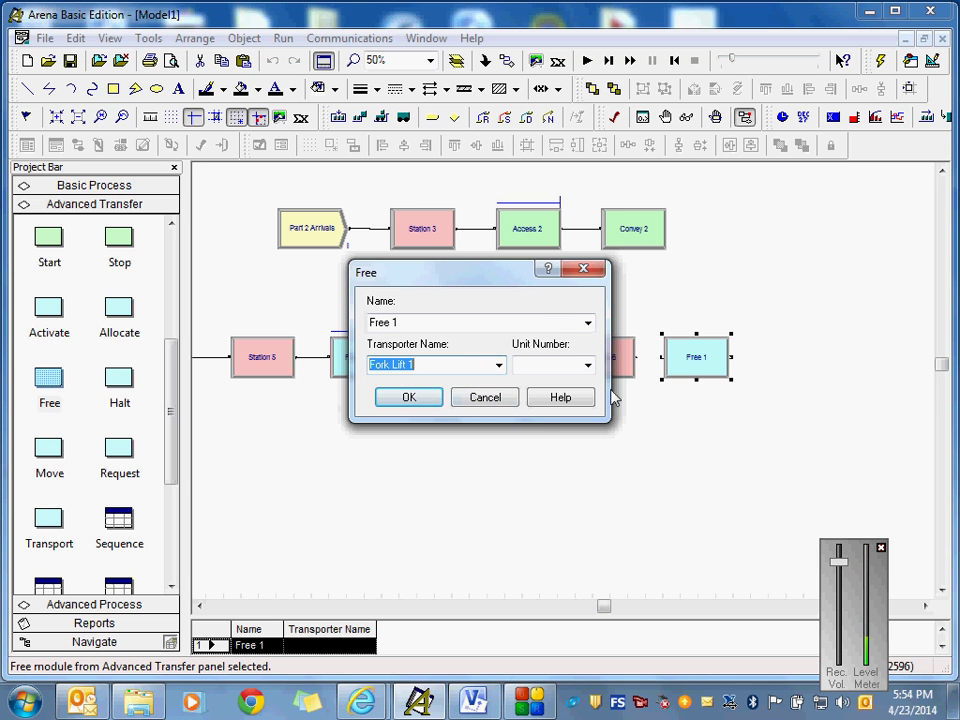
click(409, 398)
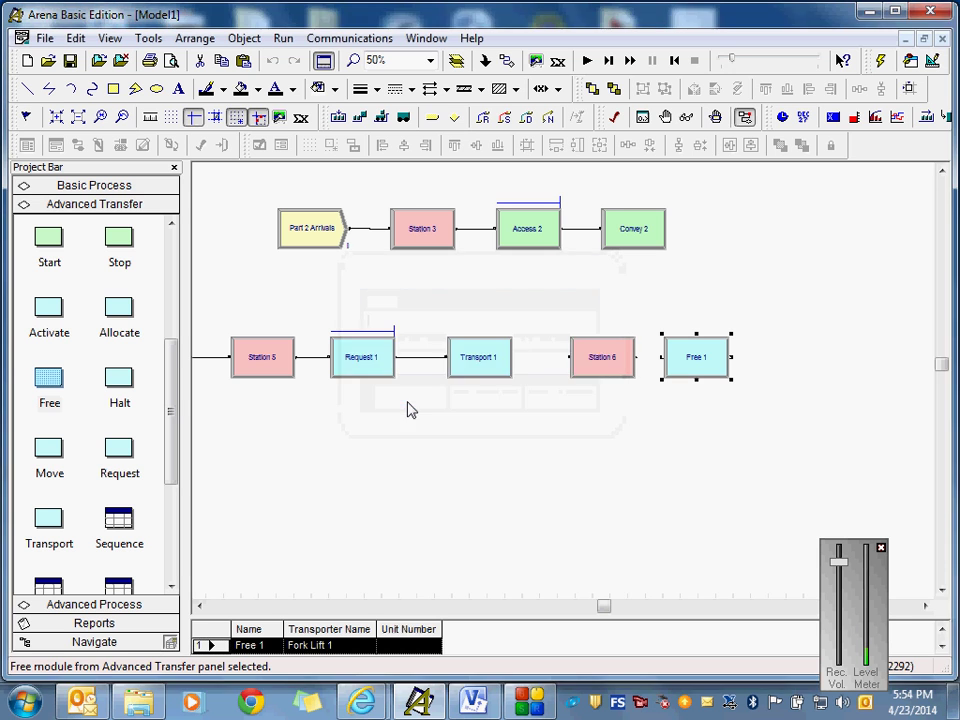
double_click(696, 358)
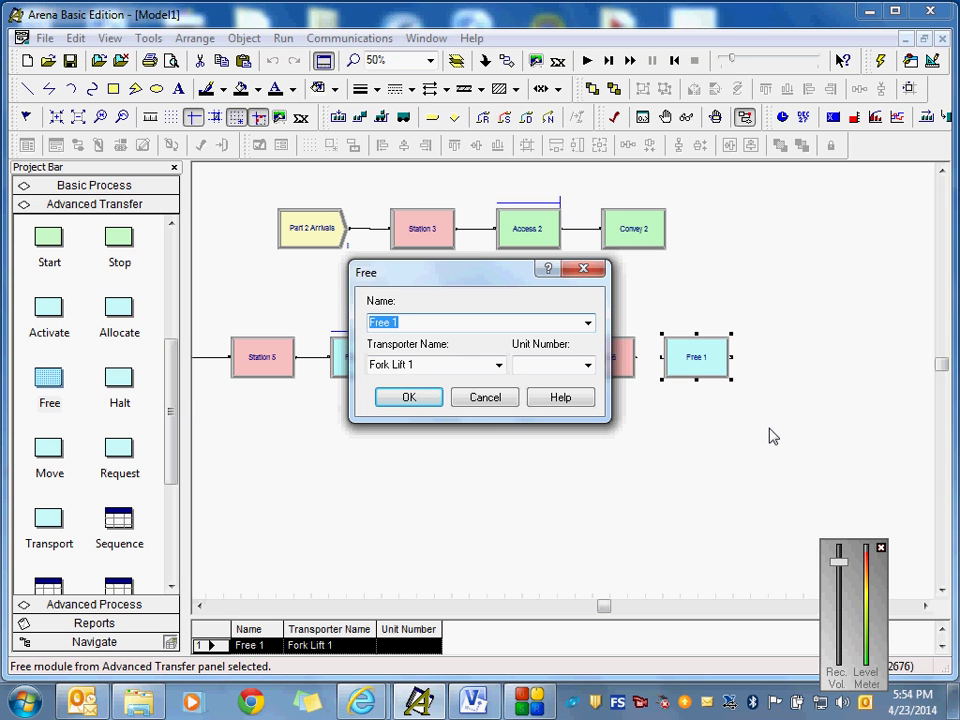
click(404, 399)
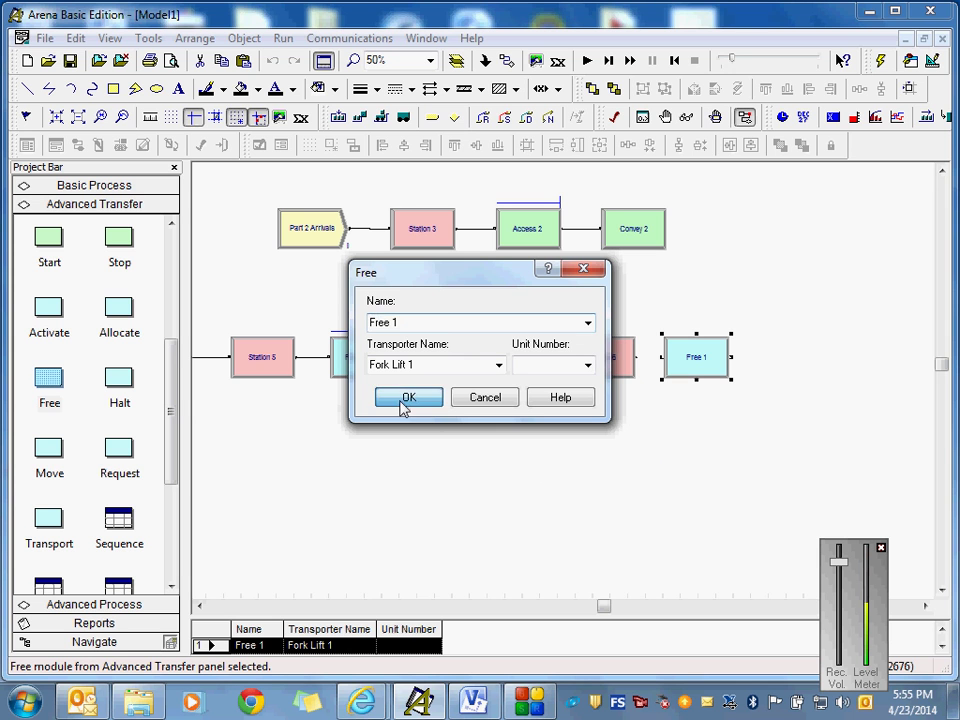
- Add a Dispose module after Free 1, and connect Station 6 to Free 1
click(127, 186)
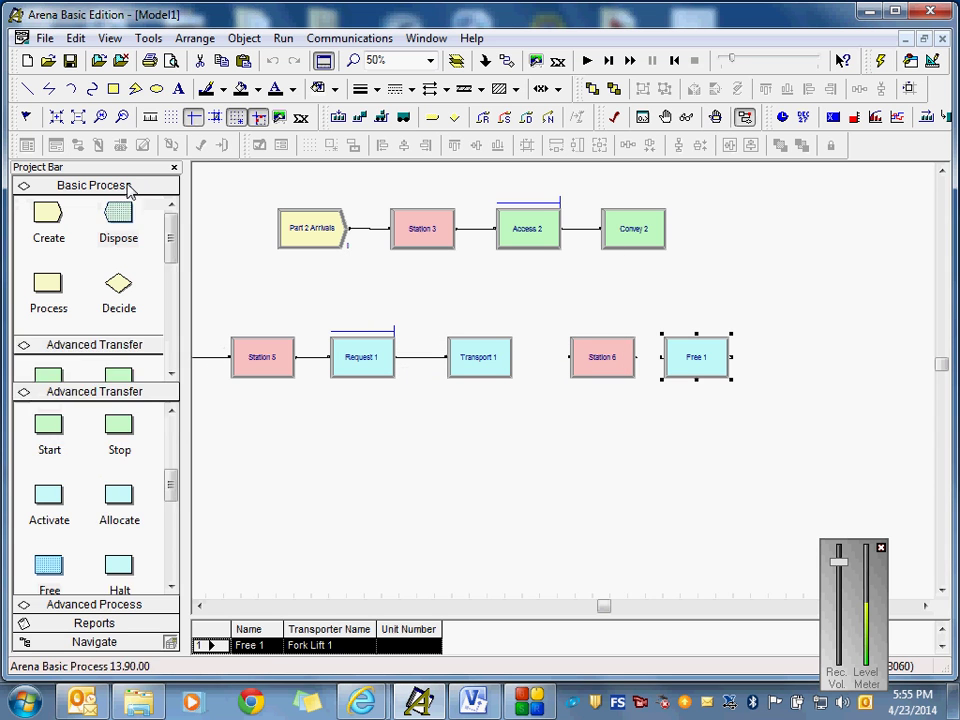
drag(122, 228, 812, 368)
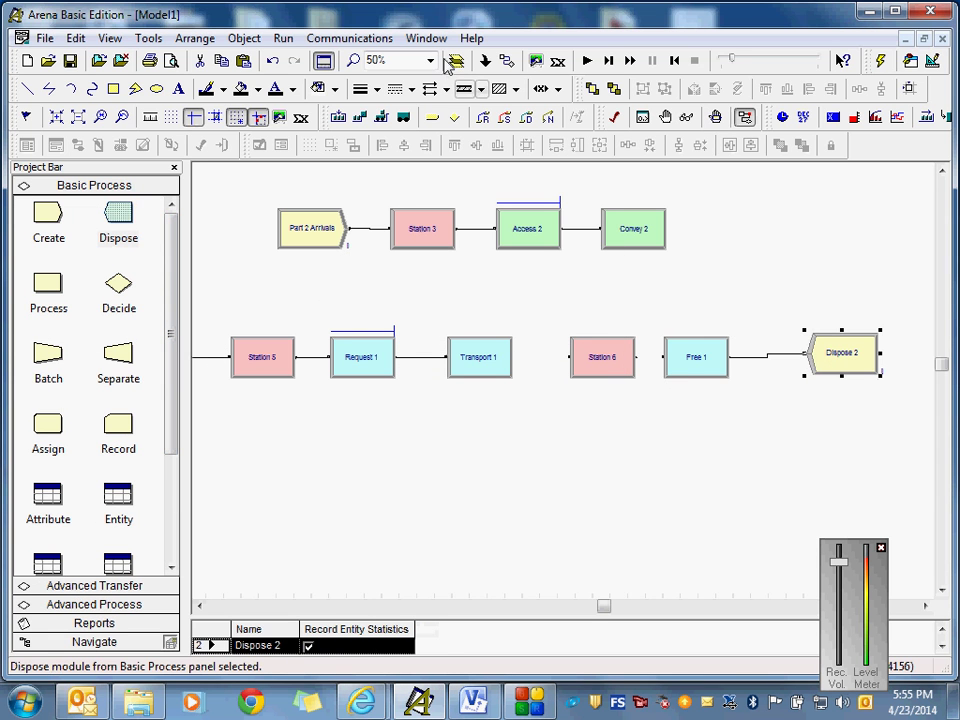
click(506, 61)
click(636, 358)
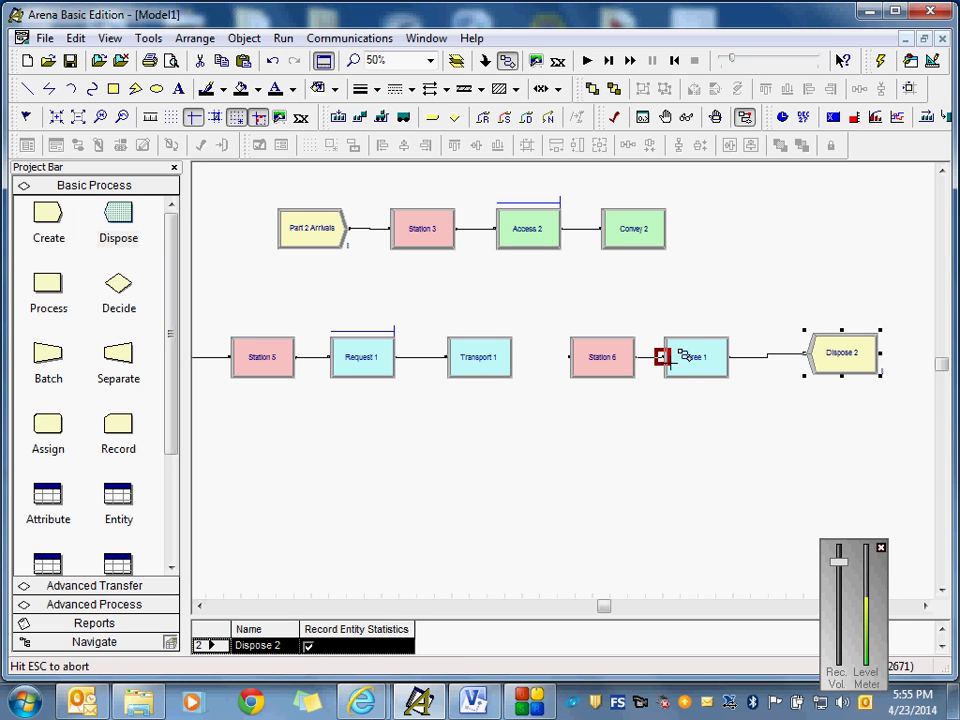
click(664, 358)
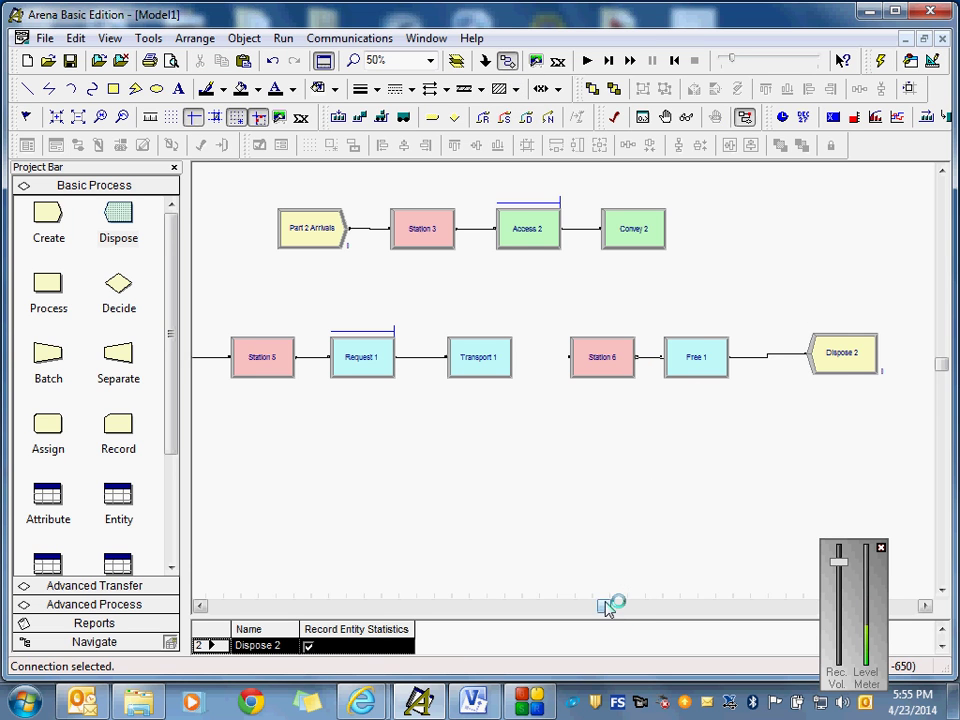
- Connect Exit 2 to the Dispose module that follows Free 1
drag(606, 606, 599, 606)
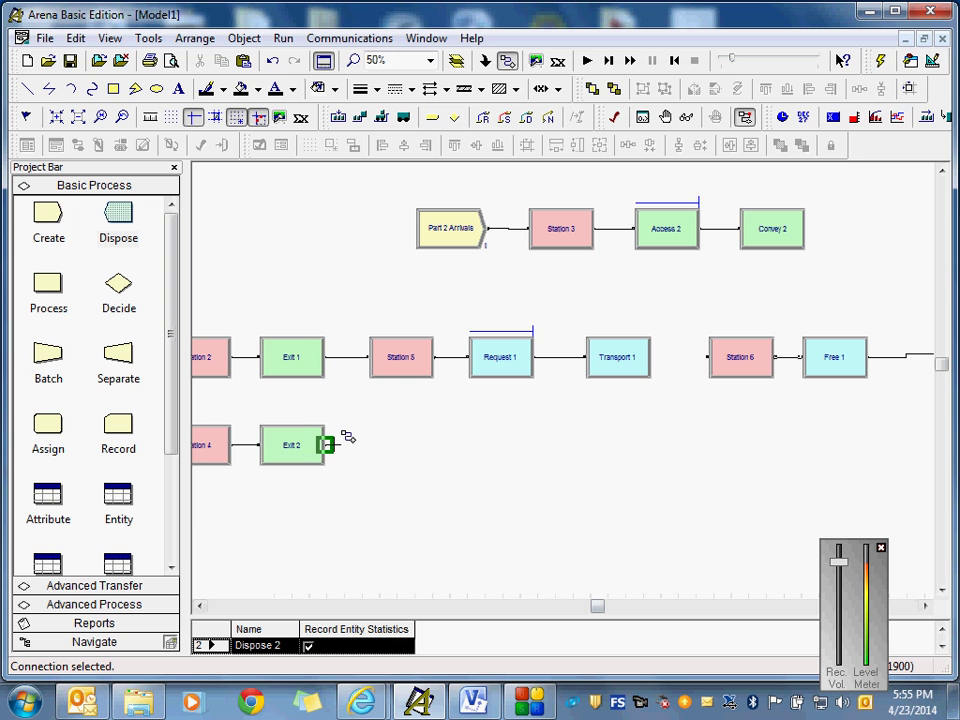
drag(598, 608, 604, 609)
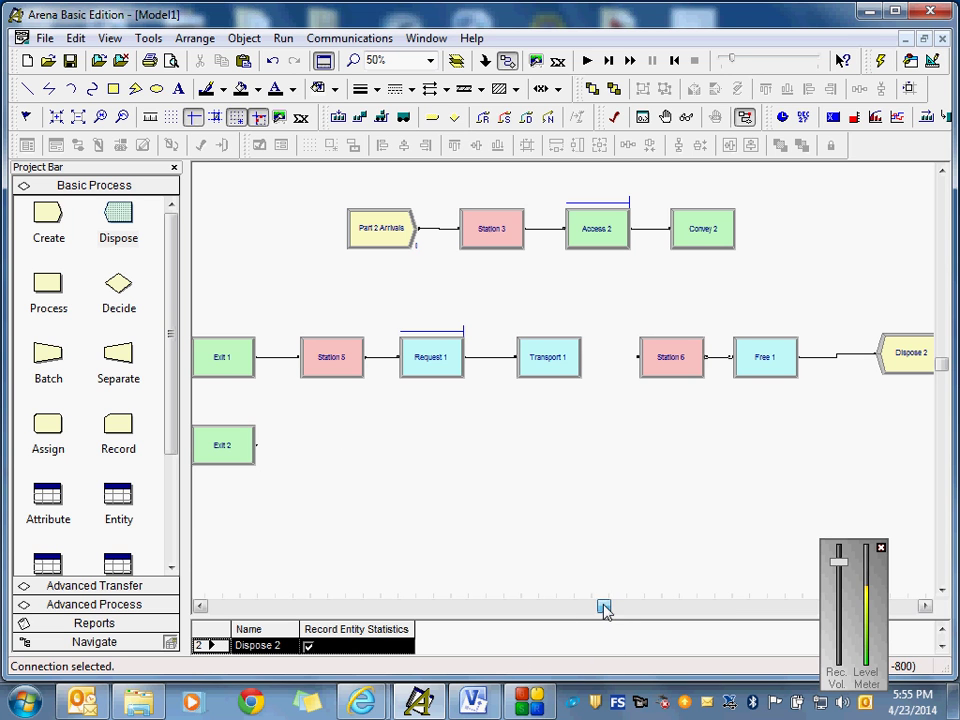
click(257, 444)
click(876, 352)
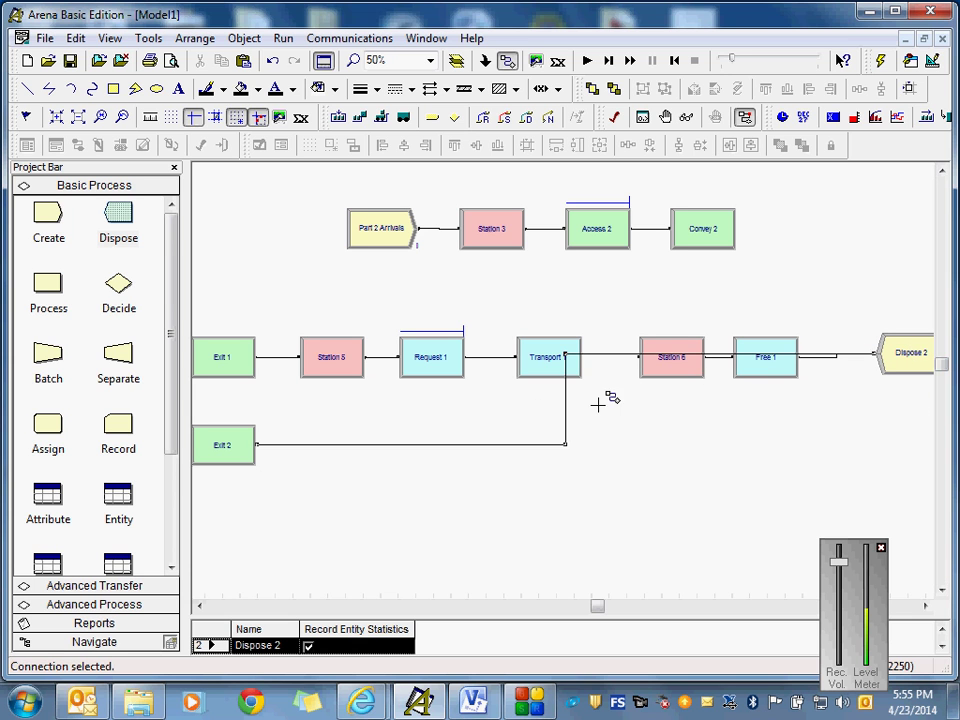
click(509, 62)
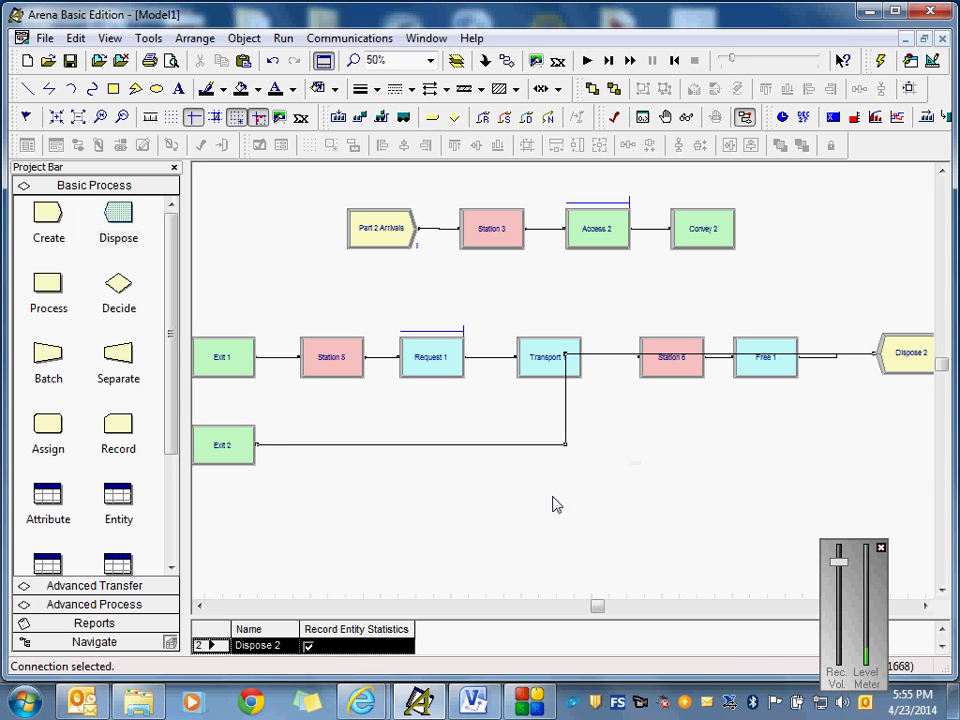
- Move the Dispose module down to about the level of Exit 2, clearing its connector from the forklift row
click(578, 484)
click(567, 441)
click(733, 502)
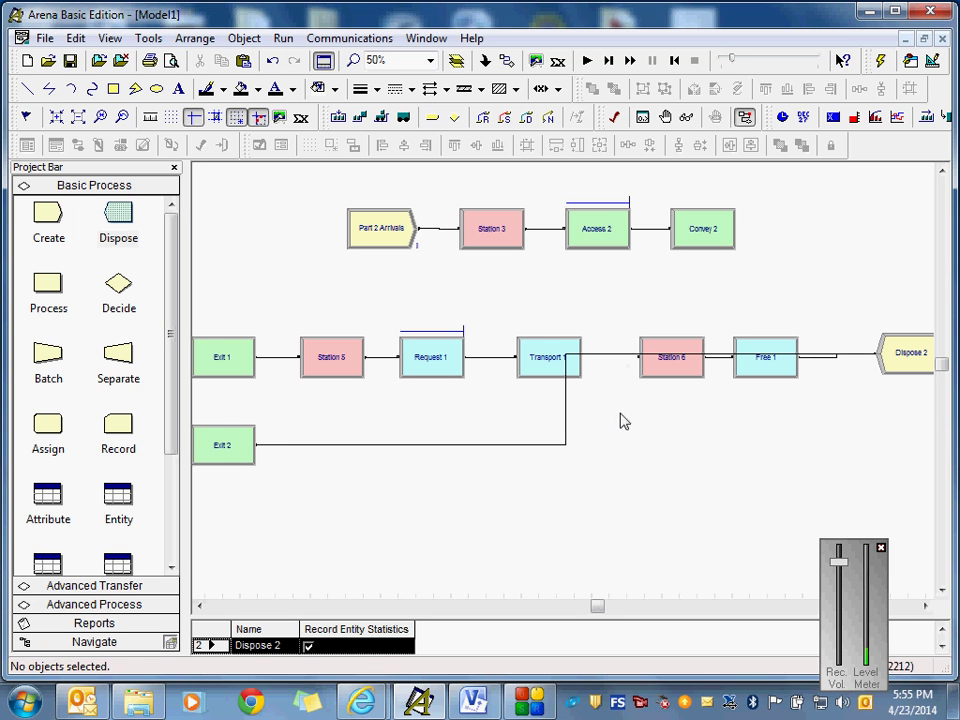
drag(906, 352, 906, 443)
click(766, 499)
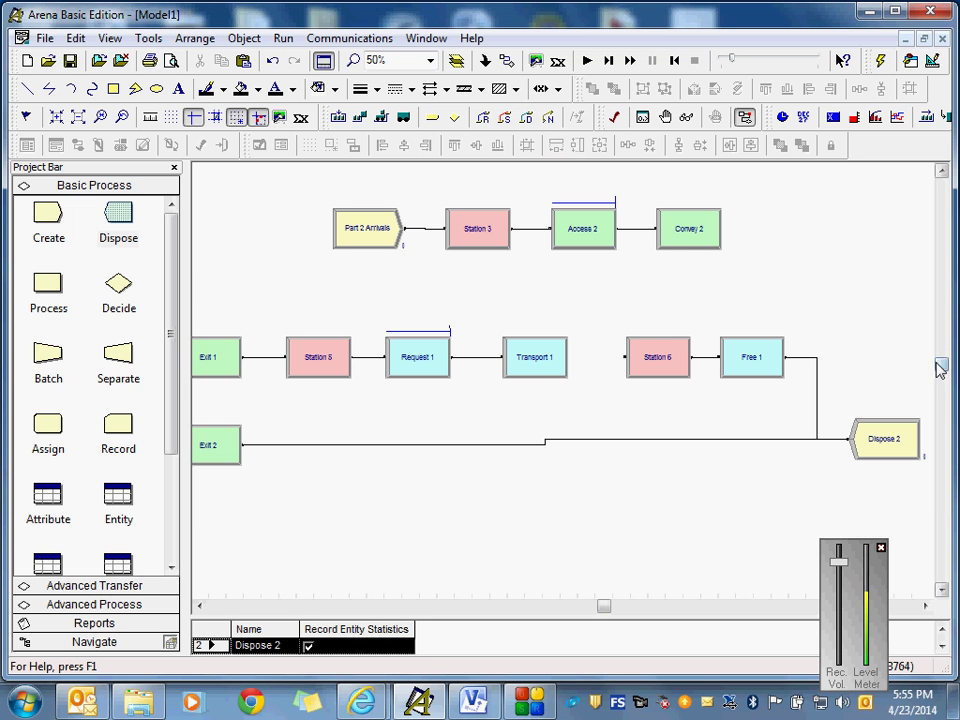
- Draw a Fork Lift 1.Distance path from Station 5 at the conveyor's end, down and across to Station 6 at Dock 1
scroll(945, 373, down, 2)
mouse_move(945, 373)
mouse_down()
mouse_move(949, 397)
mouse_move(943, 392)
mouse_up()
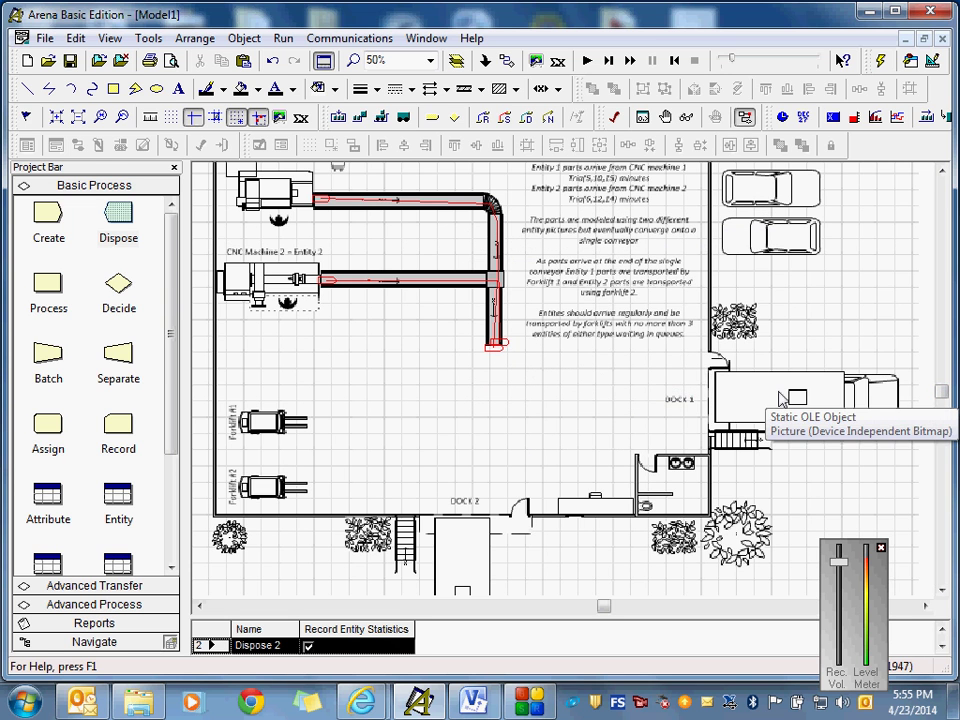
click(528, 119)
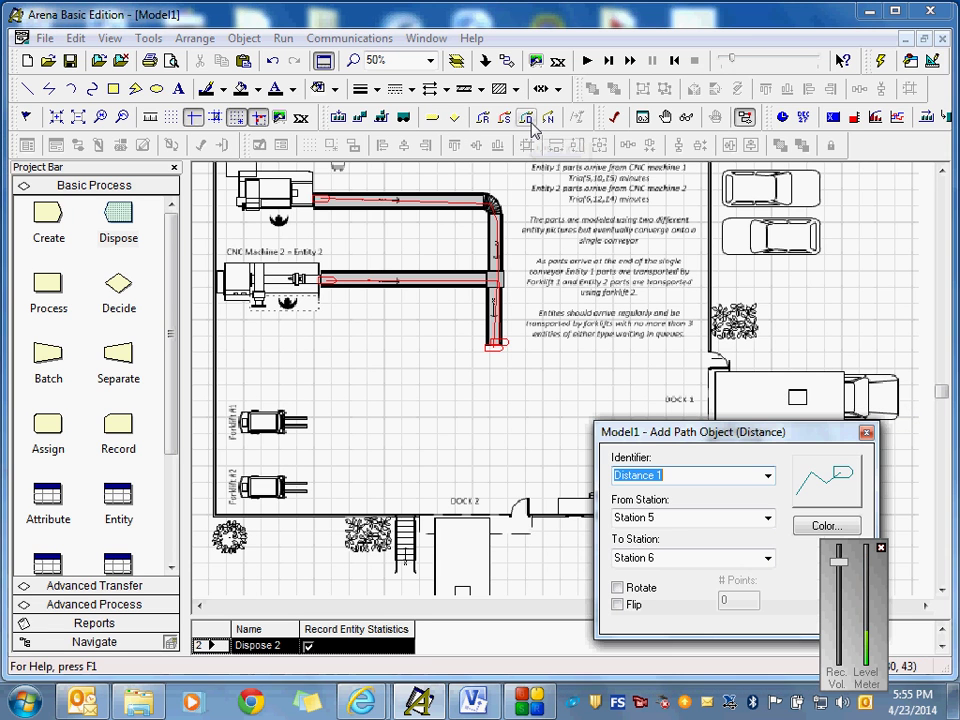
click(770, 479)
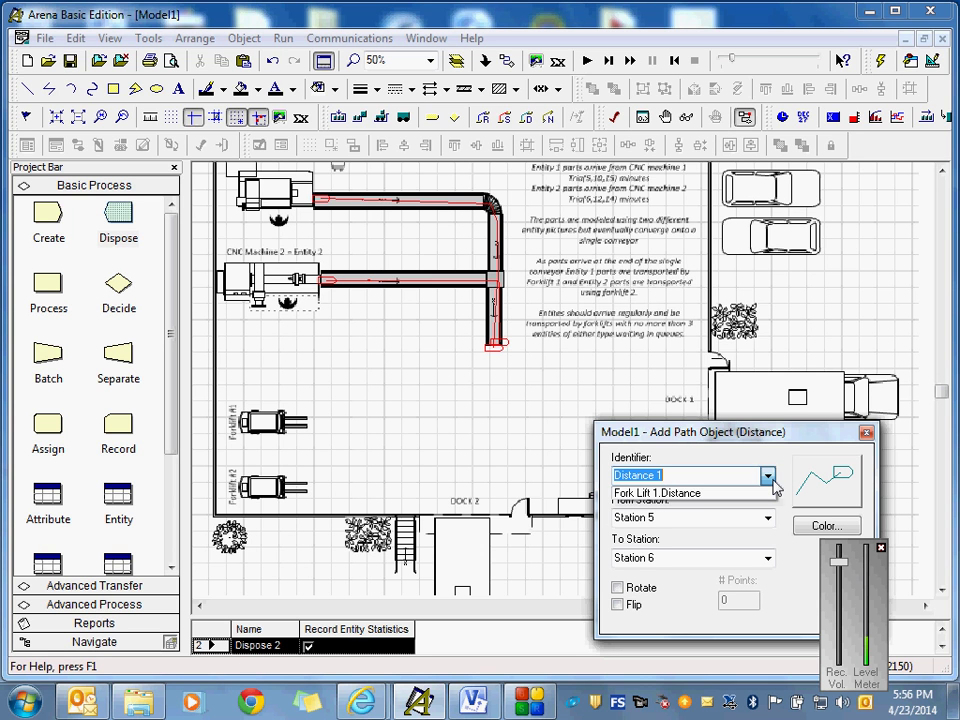
click(680, 494)
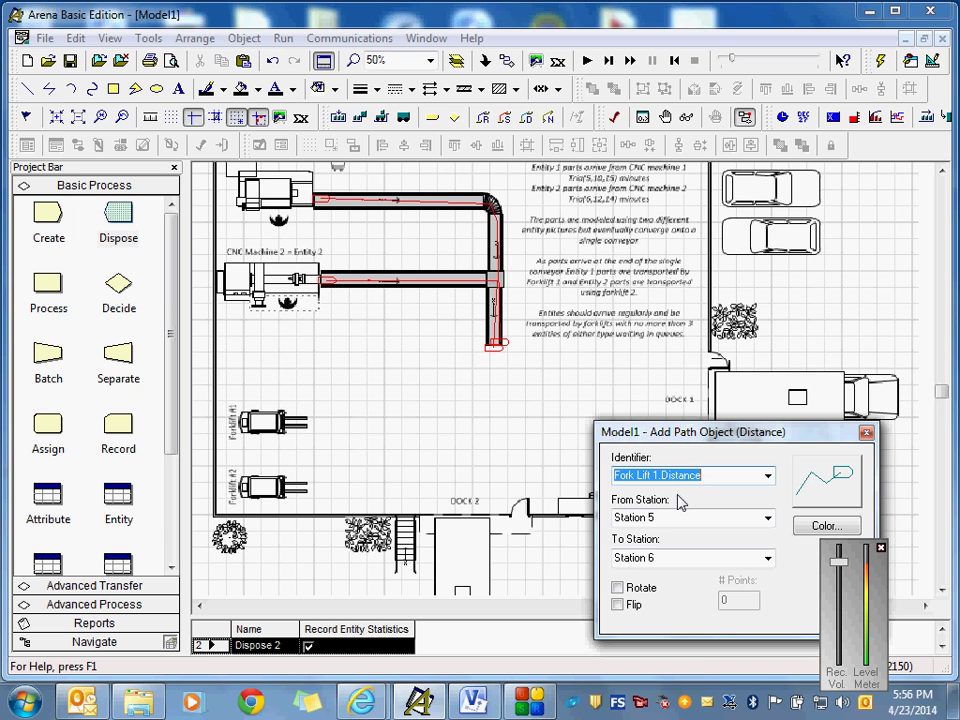
drag(700, 432, 859, 254)
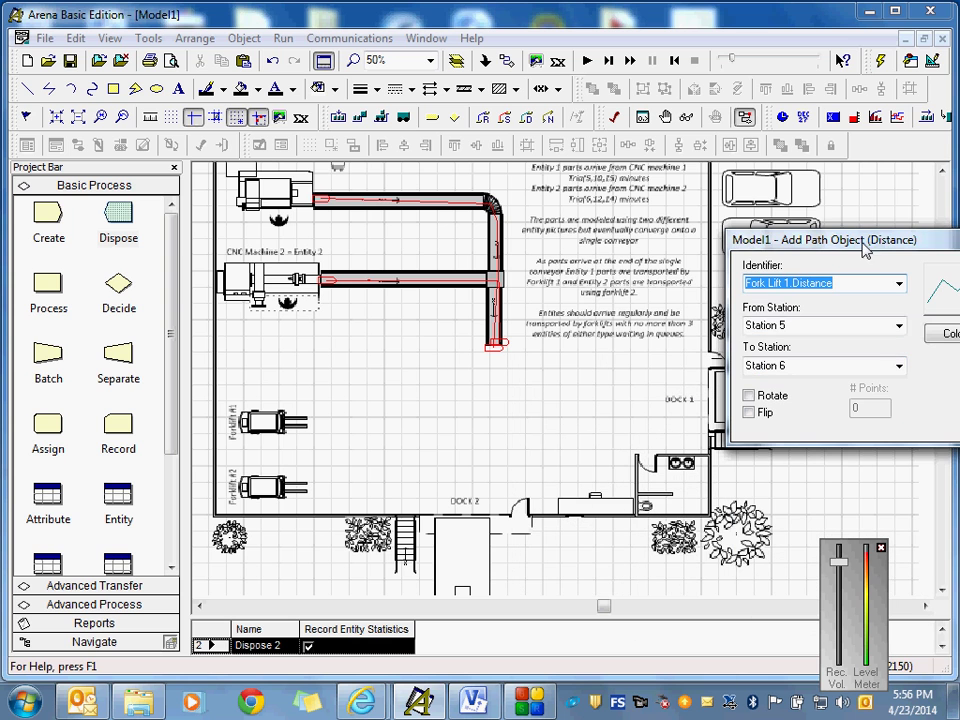
click(514, 344)
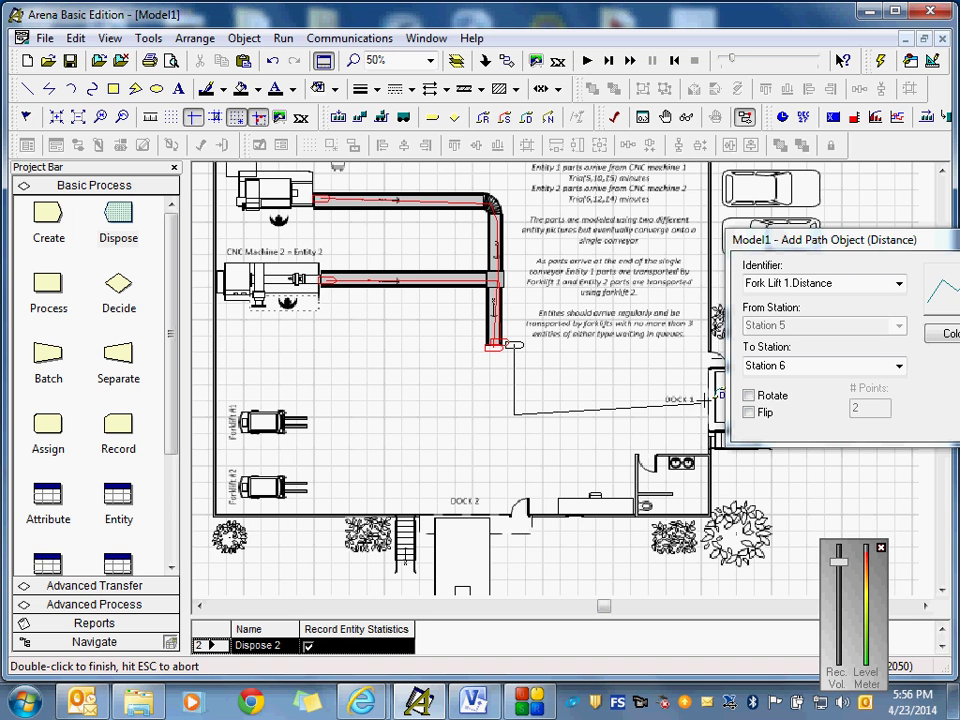
double_click(704, 400)
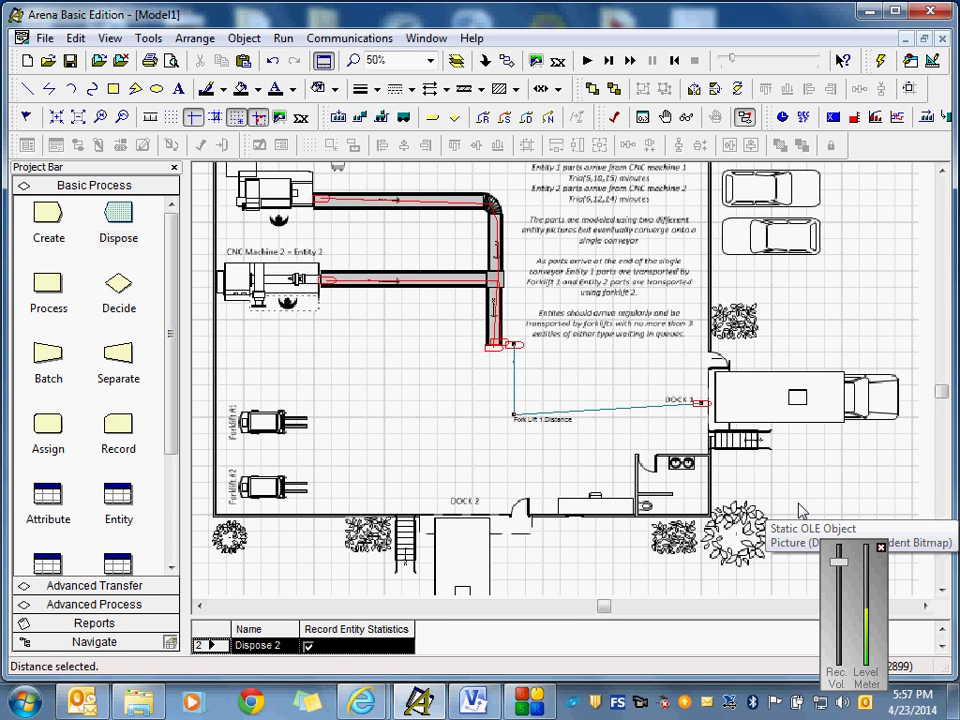
- Start a transporter picture for Fork Lift 1 and remove its Inactive state
click(404, 119)
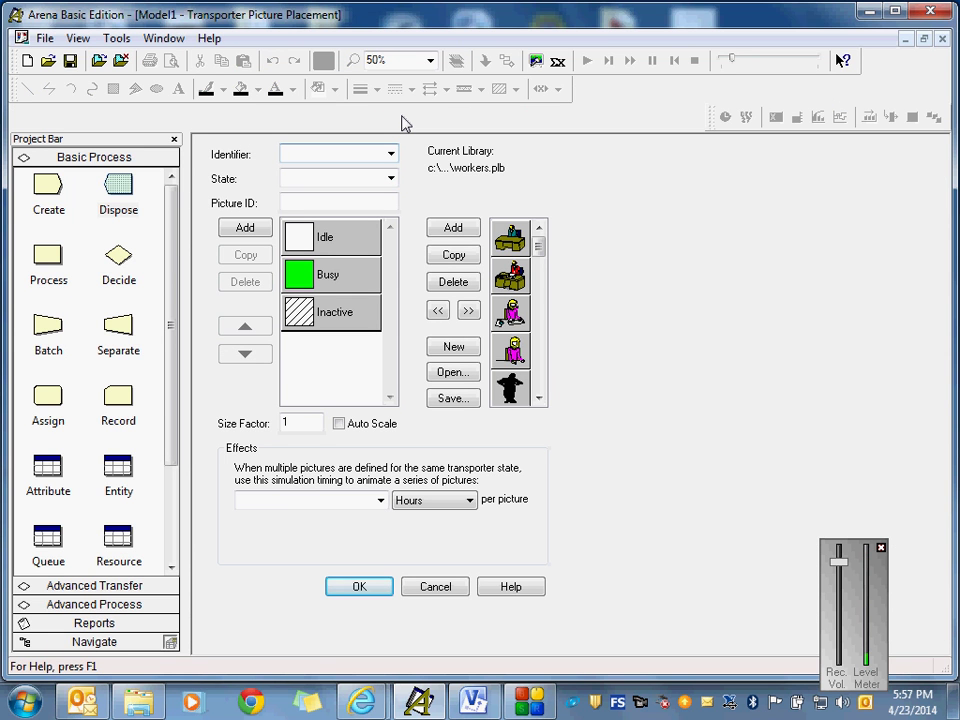
click(391, 154)
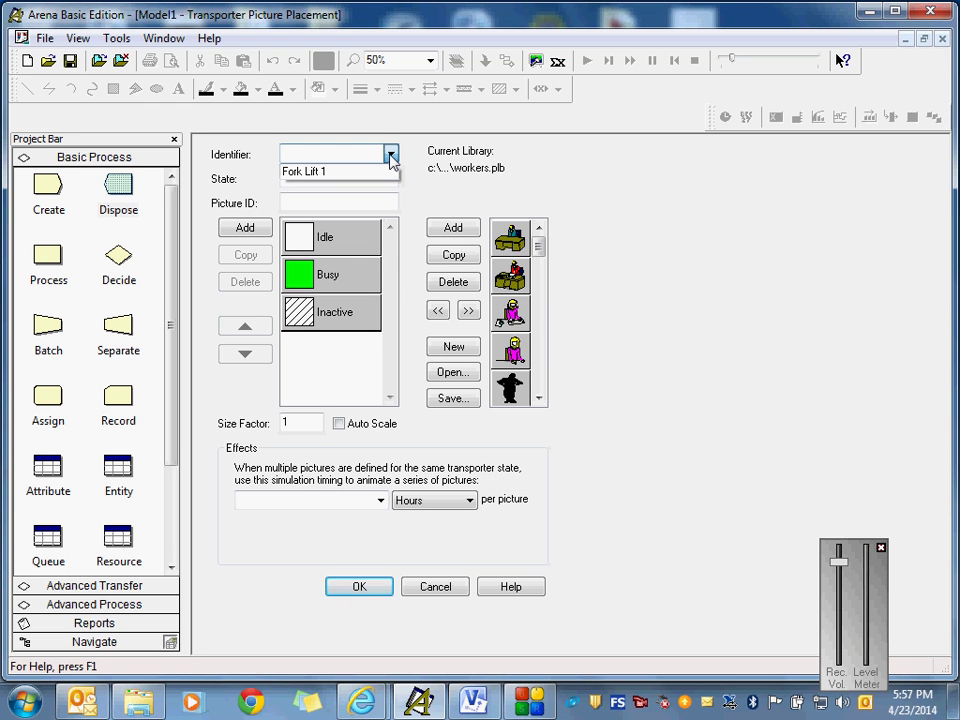
click(330, 172)
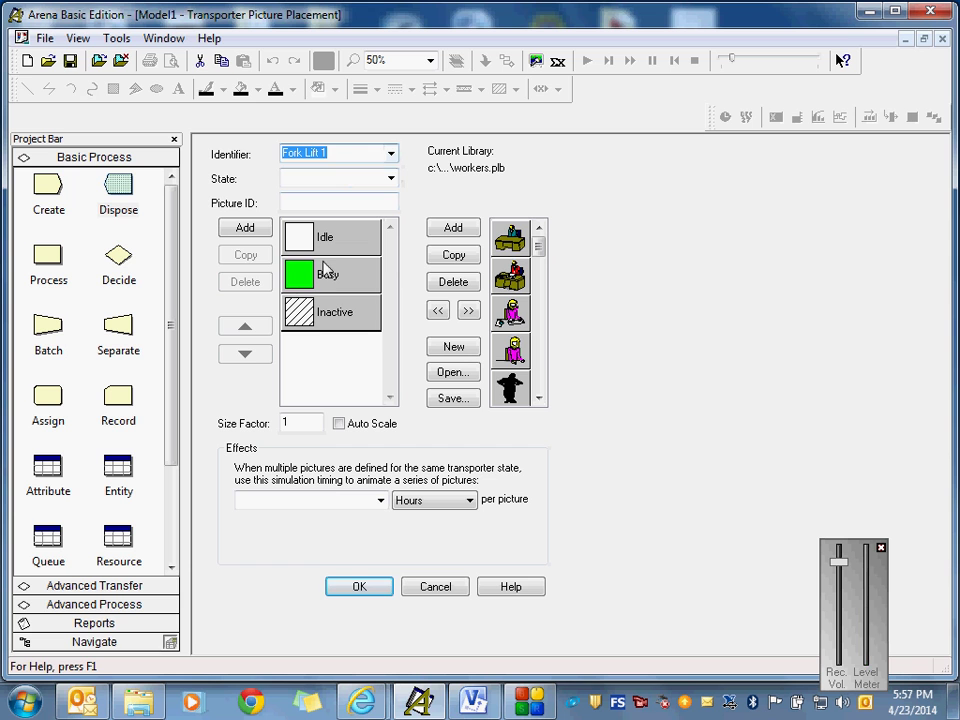
click(347, 327)
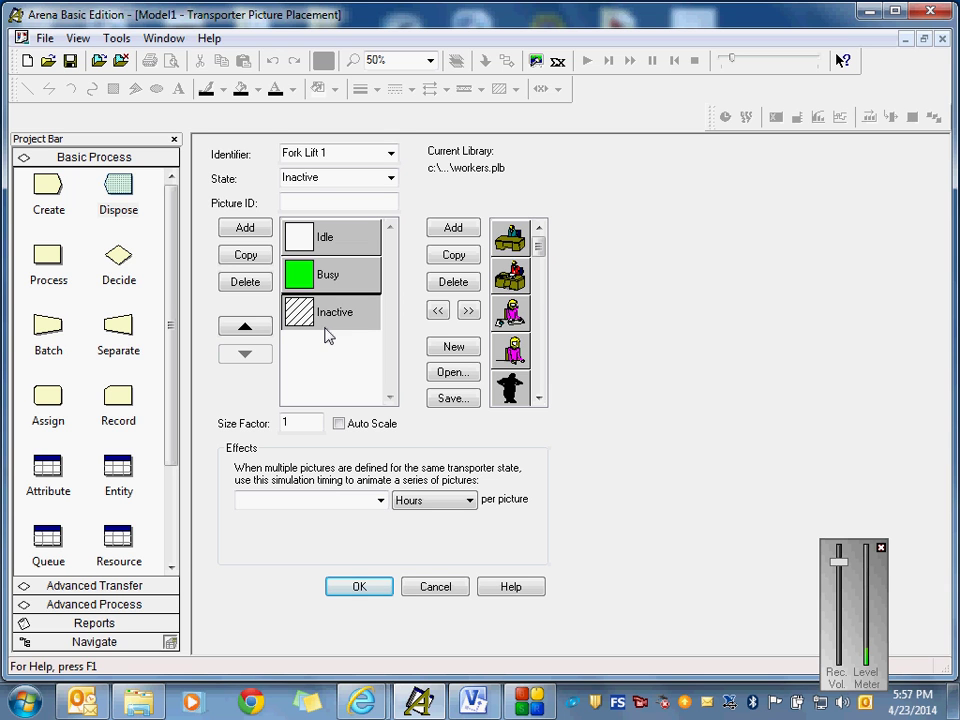
click(243, 284)
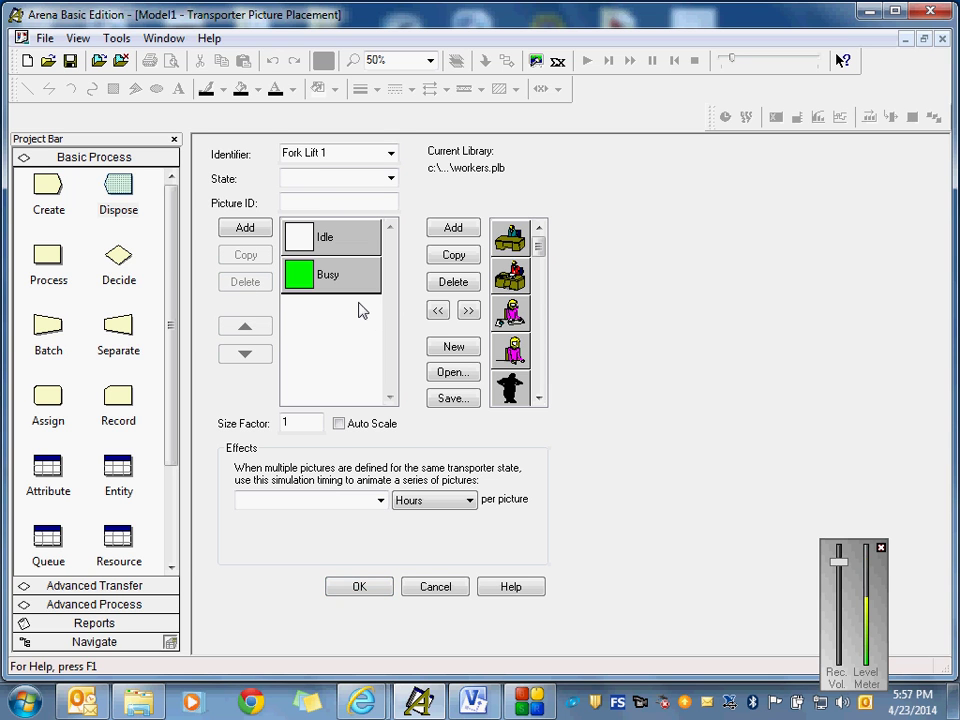
- Browse for another picture library in the C: drive folder Program Files (x86)\Rockwell Software\Arena
drag(542, 249, 544, 298)
drag(539, 325, 548, 238)
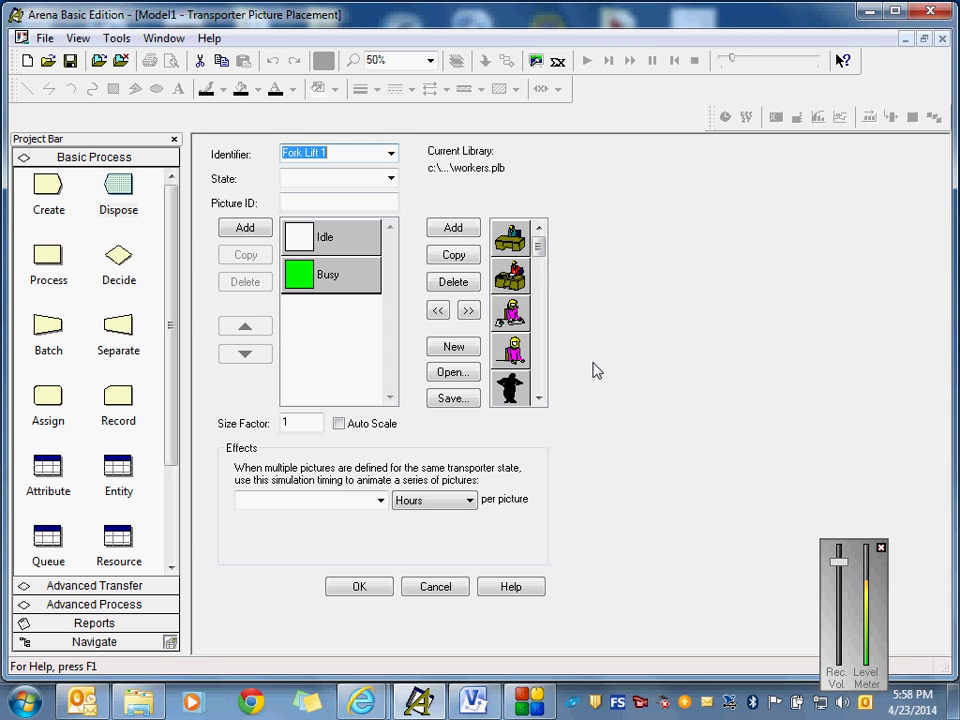
click(449, 374)
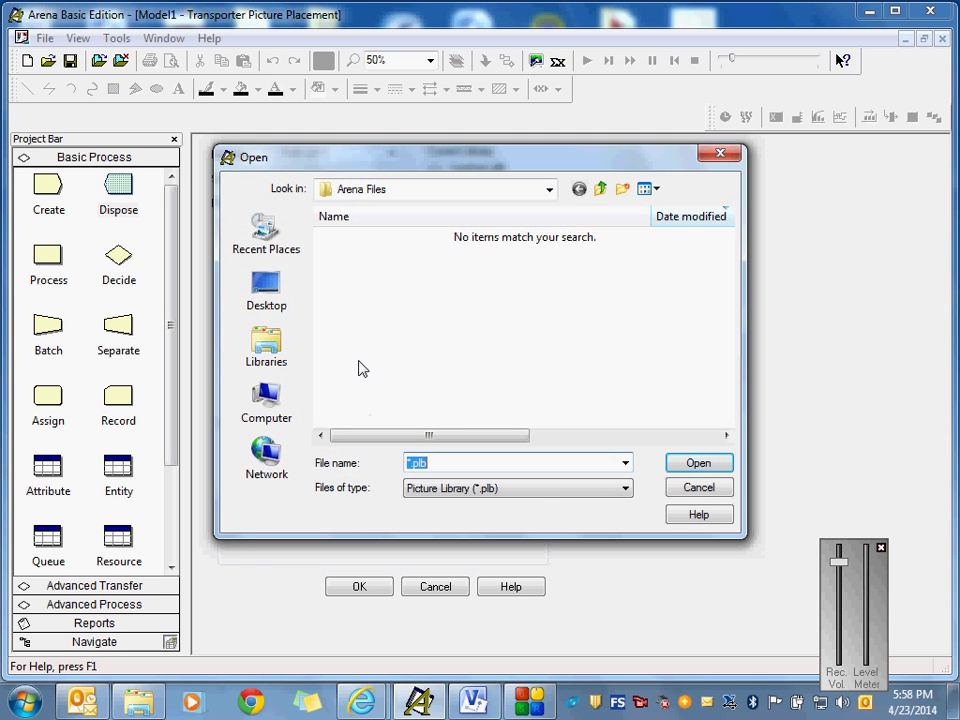
click(549, 189)
click(430, 345)
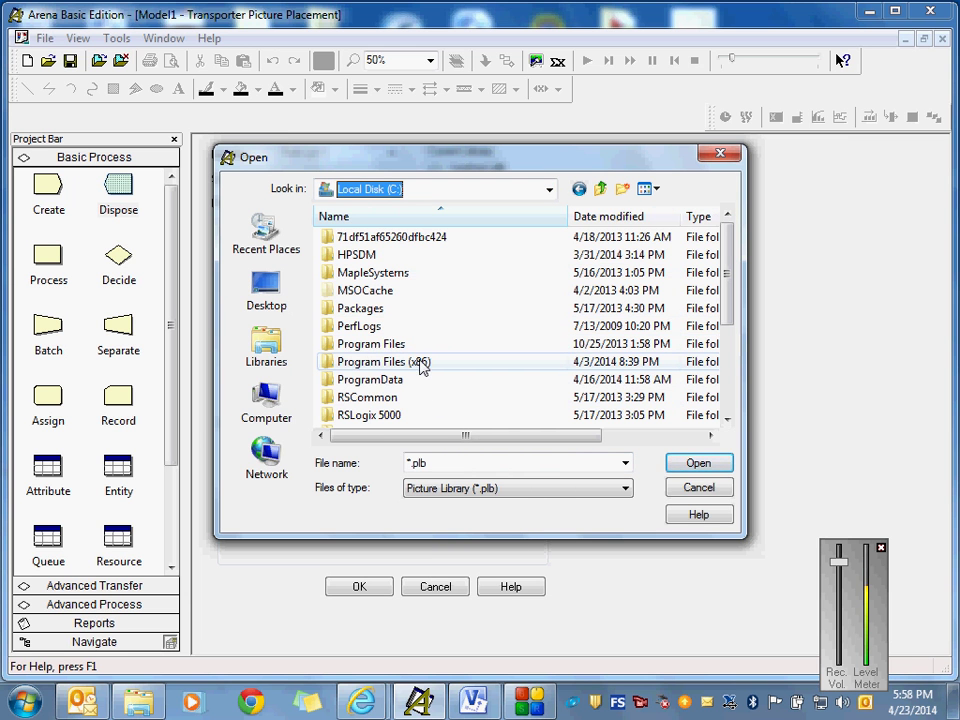
double_click(420, 364)
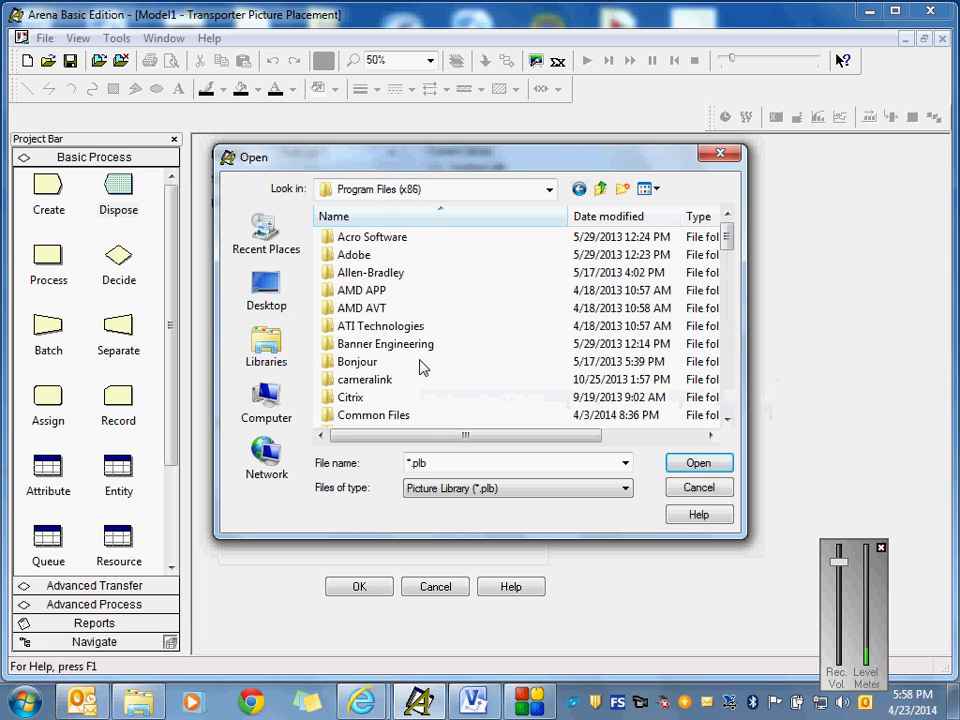
drag(733, 248, 727, 366)
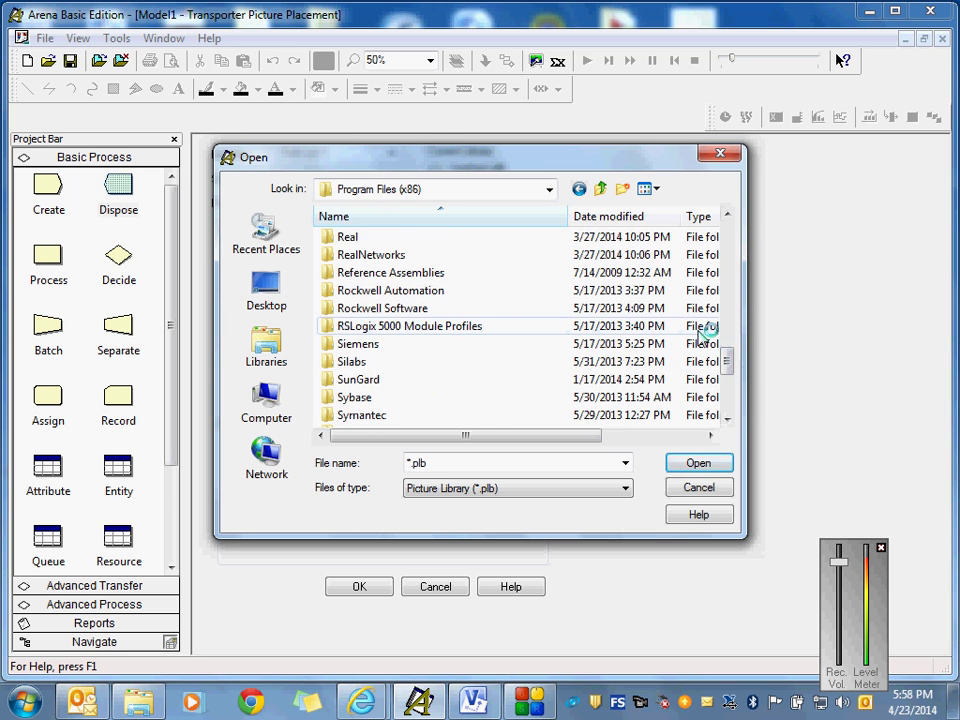
double_click(440, 308)
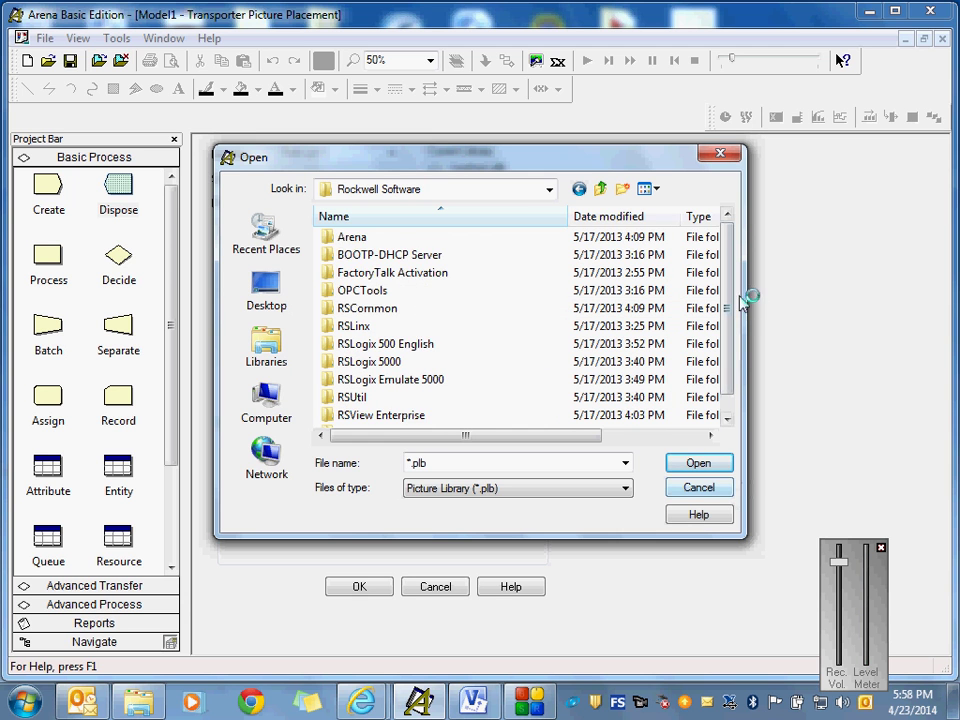
mouse_move(735, 300)
mouse_down()
mouse_move(731, 332)
mouse_move(729, 283)
mouse_up()
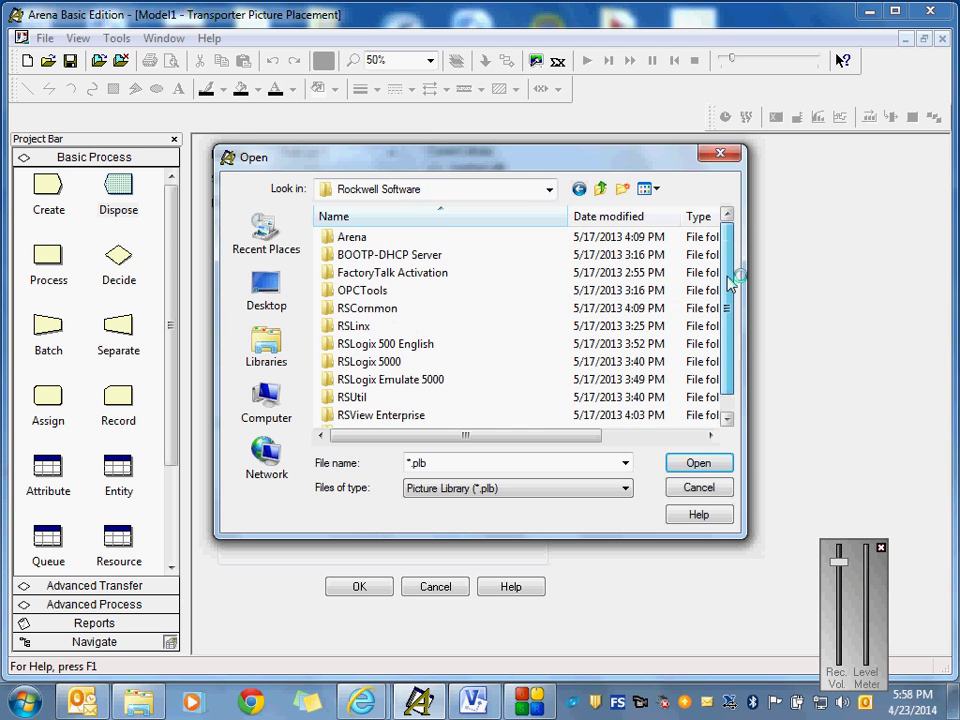
double_click(407, 238)
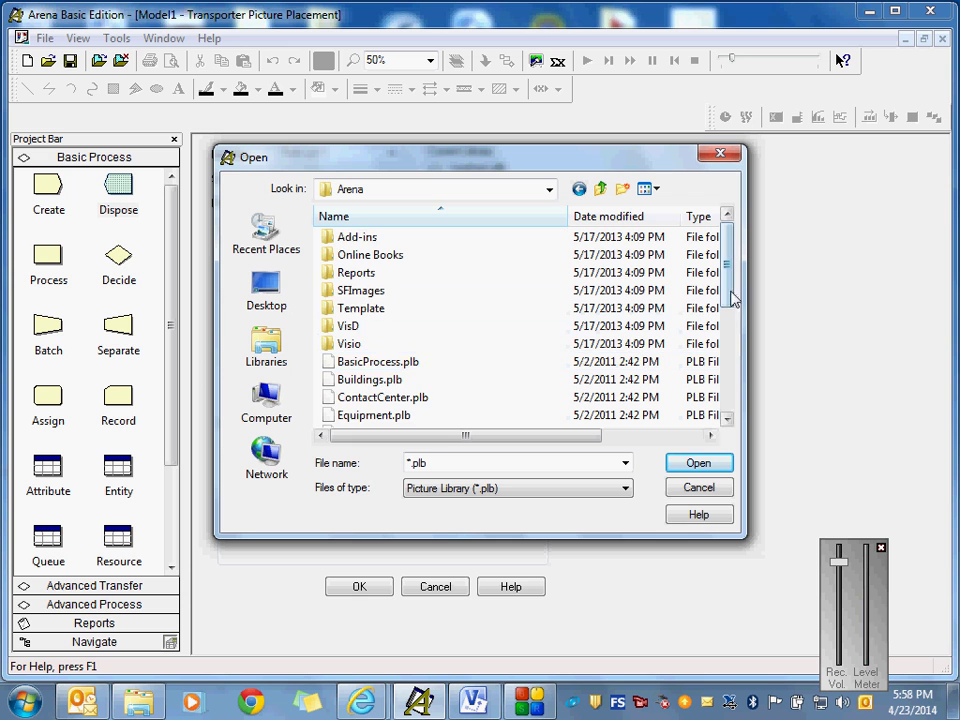
- Load the Vehicles.plb picture library into the transporter picture settings
drag(733, 304, 729, 336)
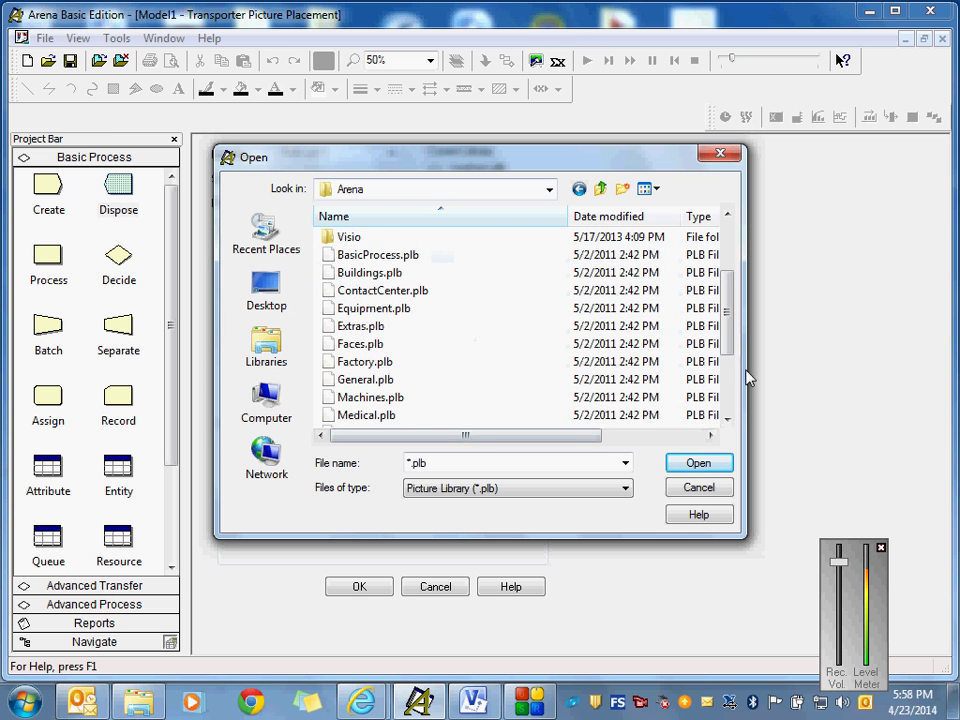
mouse_move(729, 317)
mouse_down()
mouse_move(731, 370)
mouse_move(729, 322)
mouse_move(729, 332)
mouse_up()
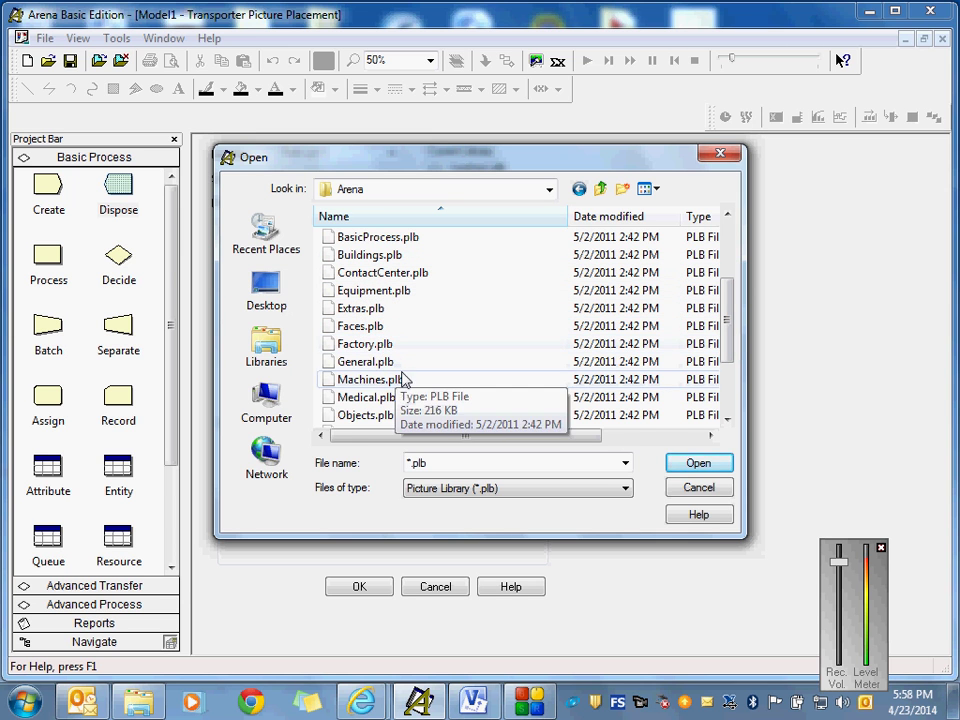
click(727, 418)
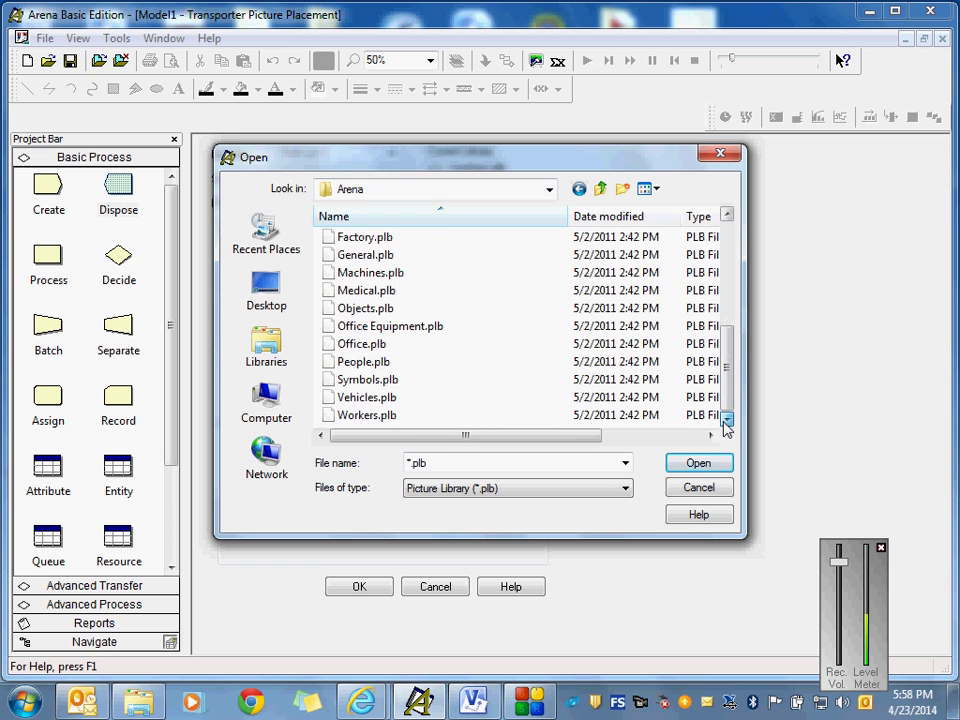
click(725, 422)
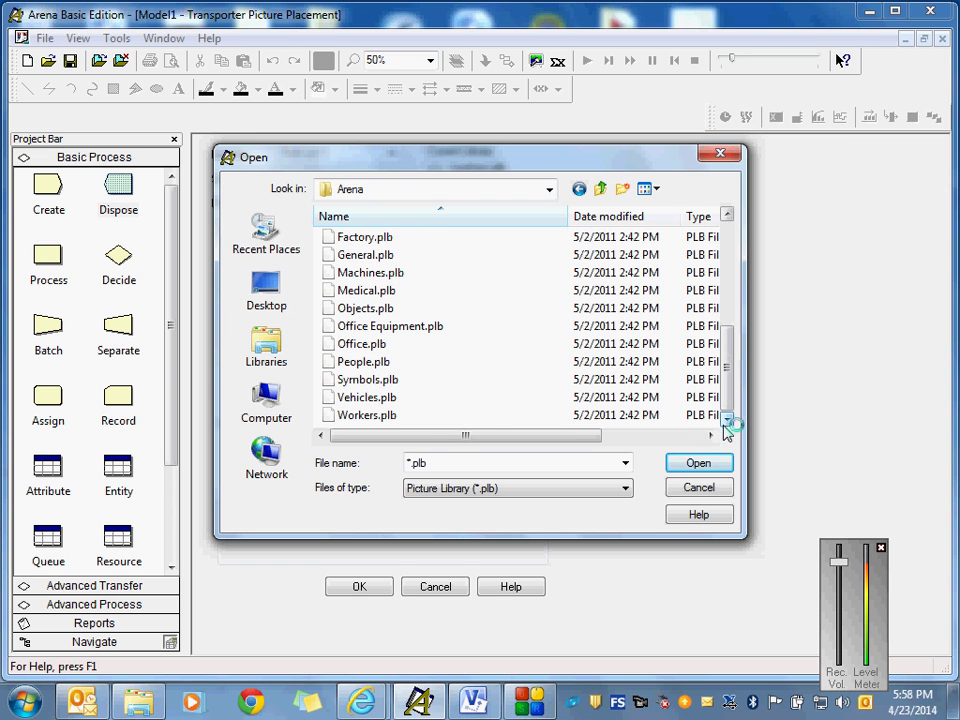
click(389, 400)
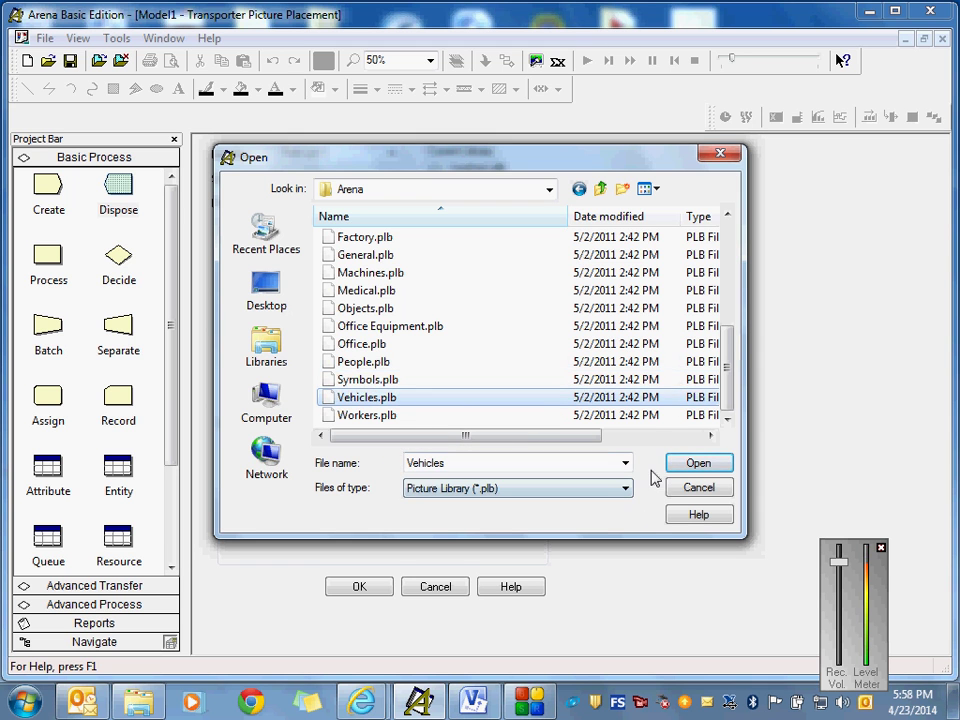
click(697, 463)
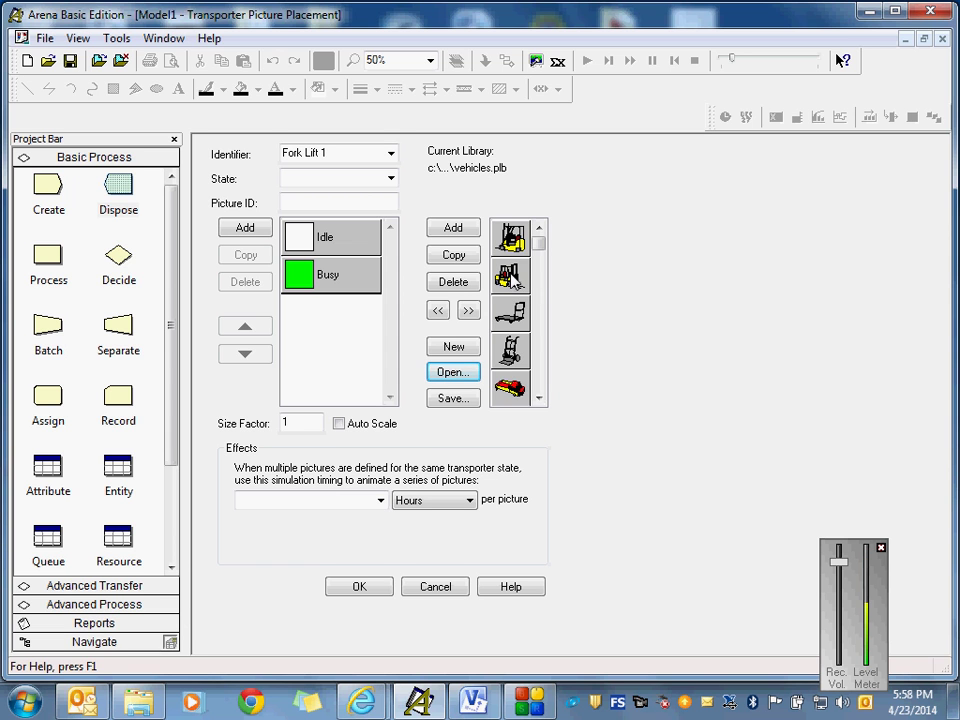
- Assign the Vehicle.ForkTruck picture to the Idle and Busy states of Fork Lift 1 and accept the transporter picture
click(507, 282)
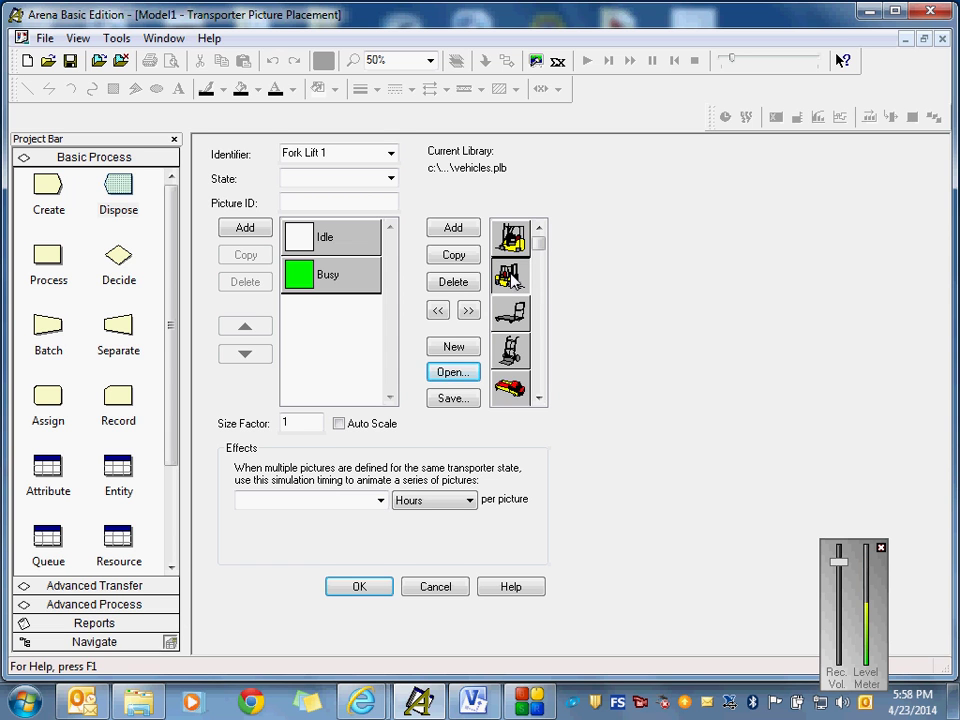
click(339, 245)
click(443, 311)
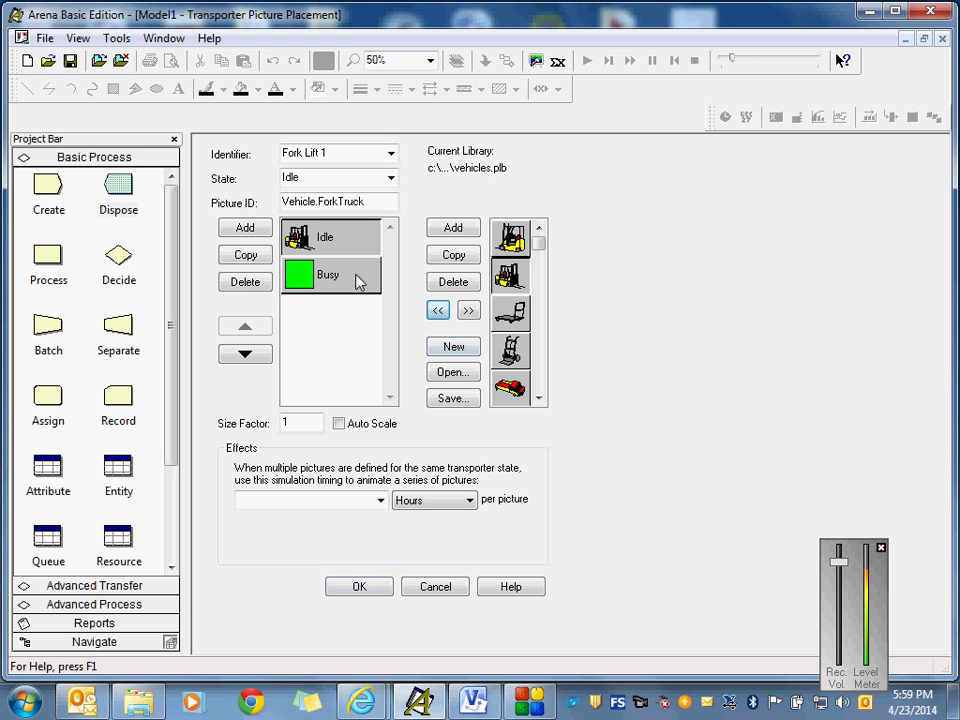
click(362, 282)
click(438, 310)
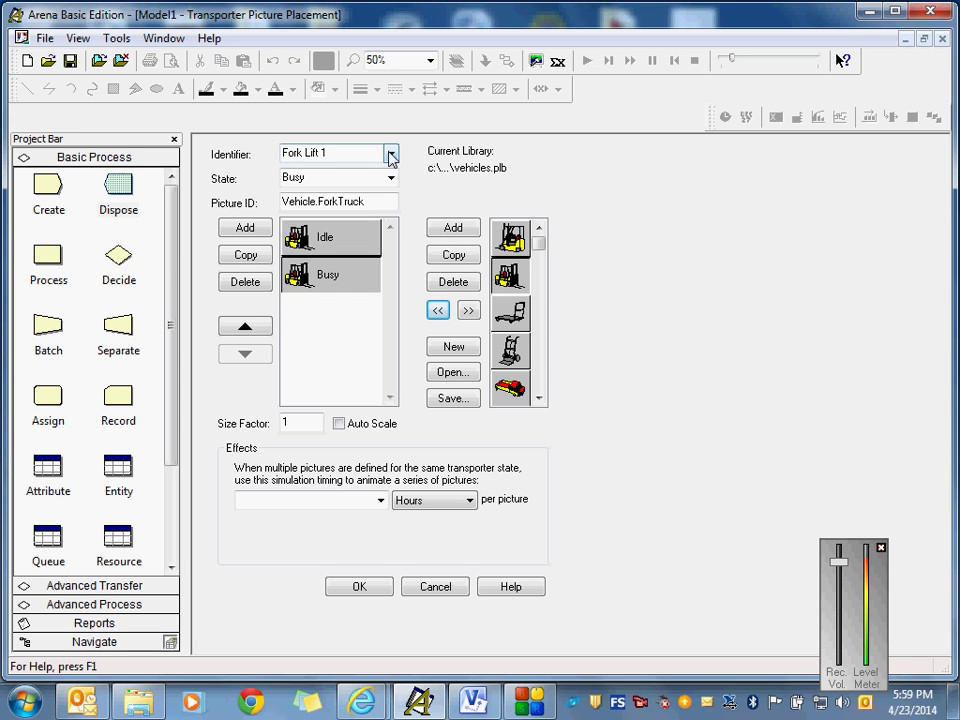
click(358, 590)
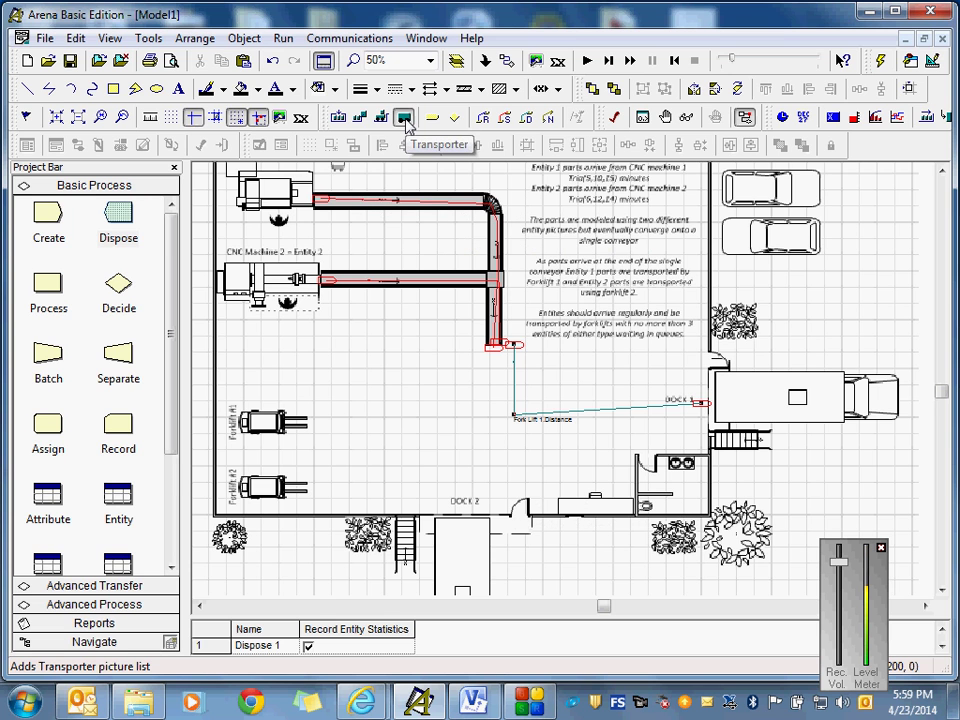
click(404, 118)
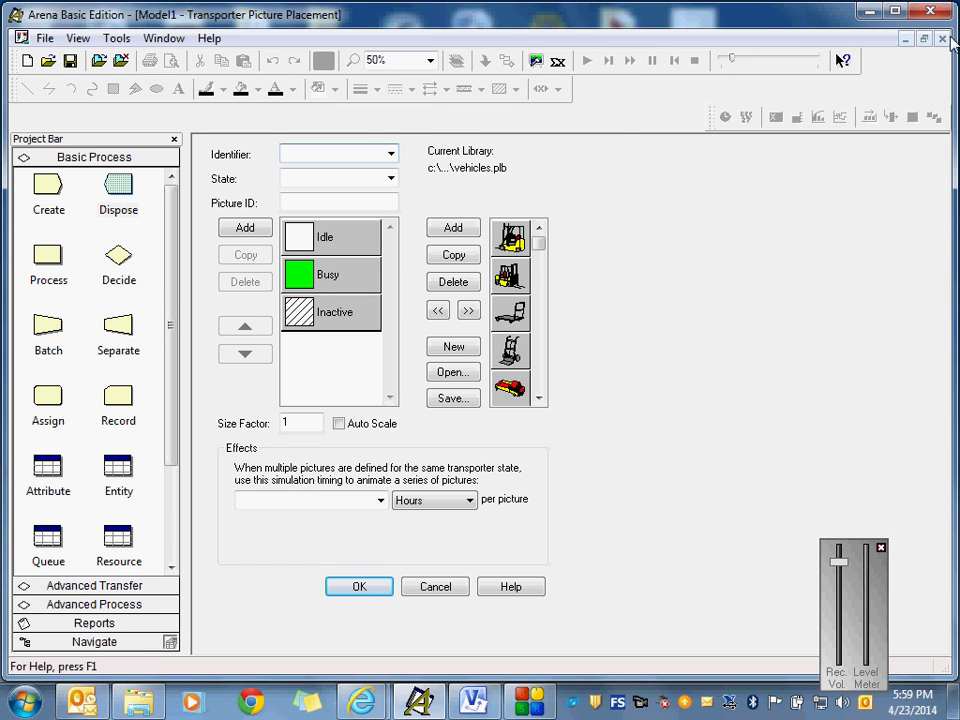
click(424, 592)
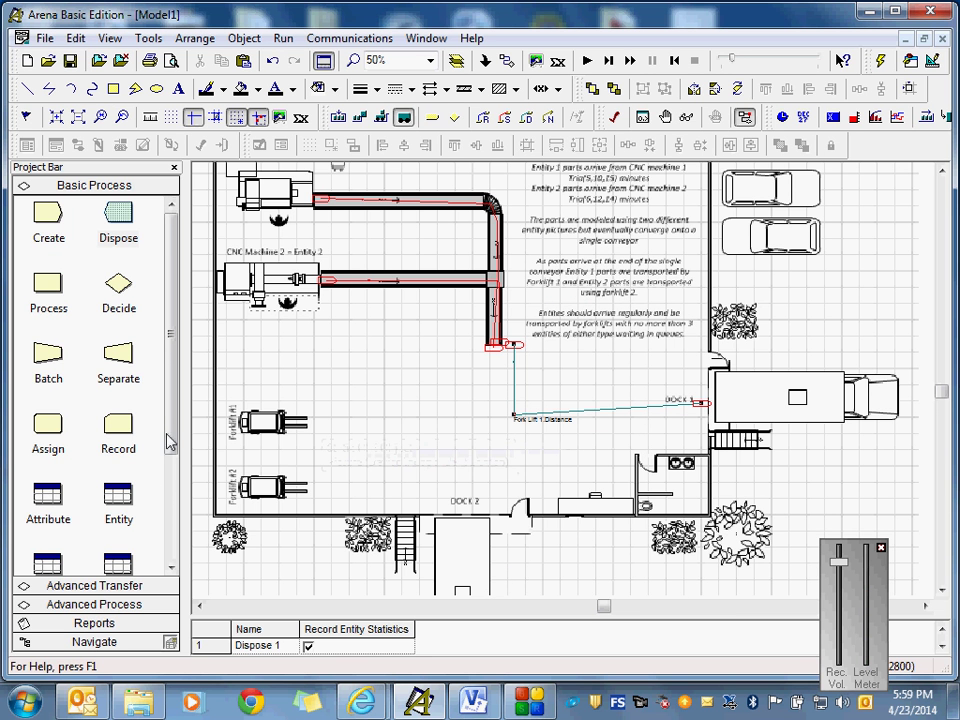
- Open the Transporter data table and examine Fork Lift 1's number of units, distance set, velocity and initial position status
drag(168, 439, 183, 349)
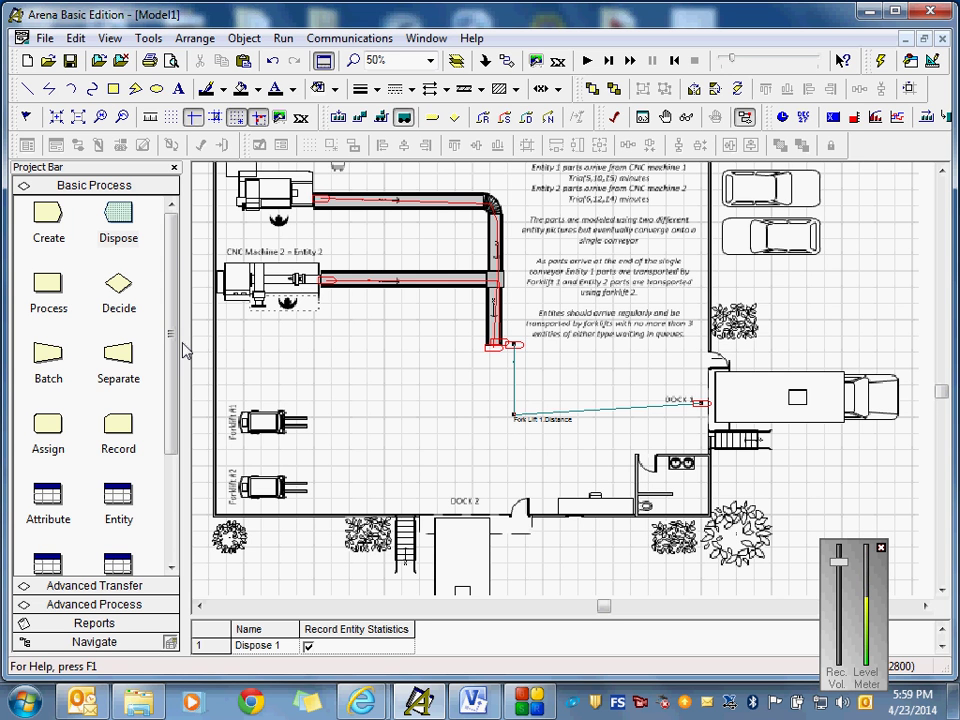
drag(178, 428, 143, 580)
click(143, 582)
drag(166, 465, 85, 545)
click(75, 522)
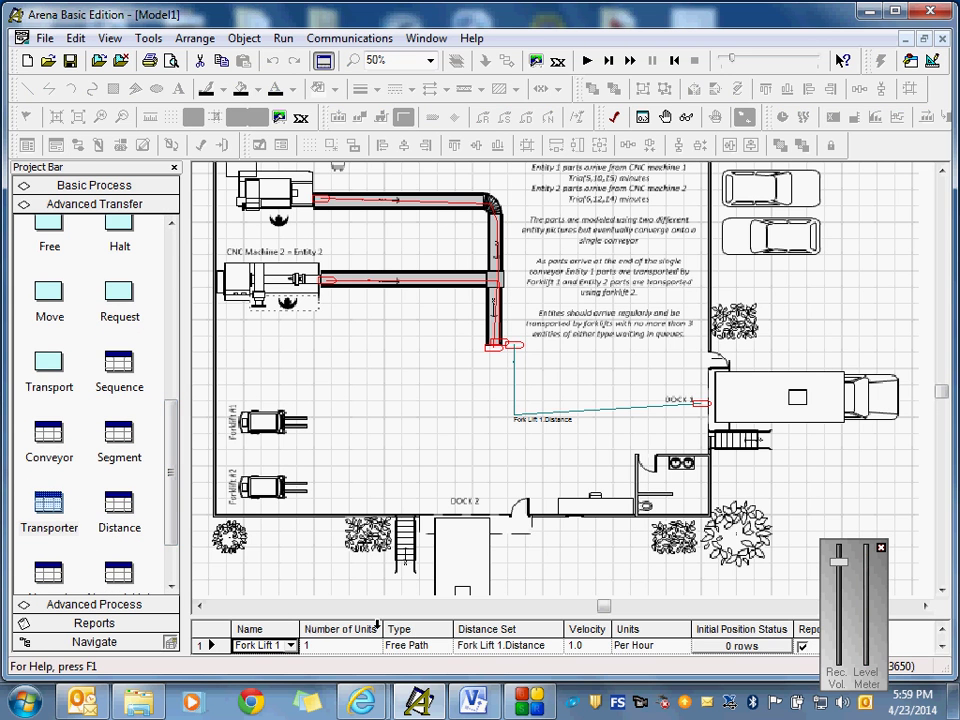
drag(449, 623, 449, 522)
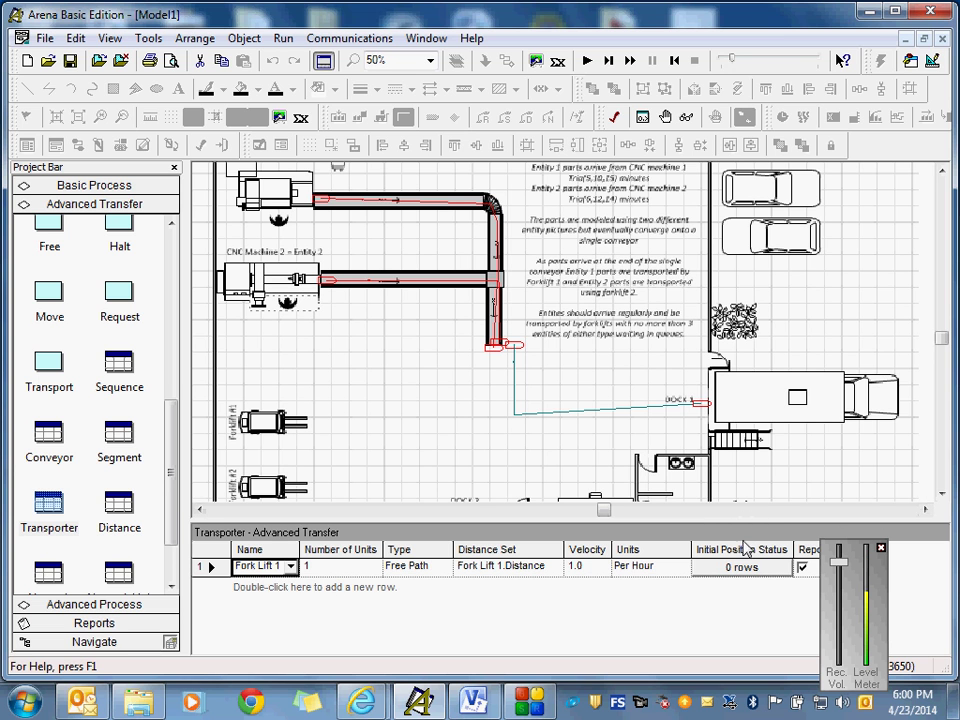
drag(741, 519, 741, 597)
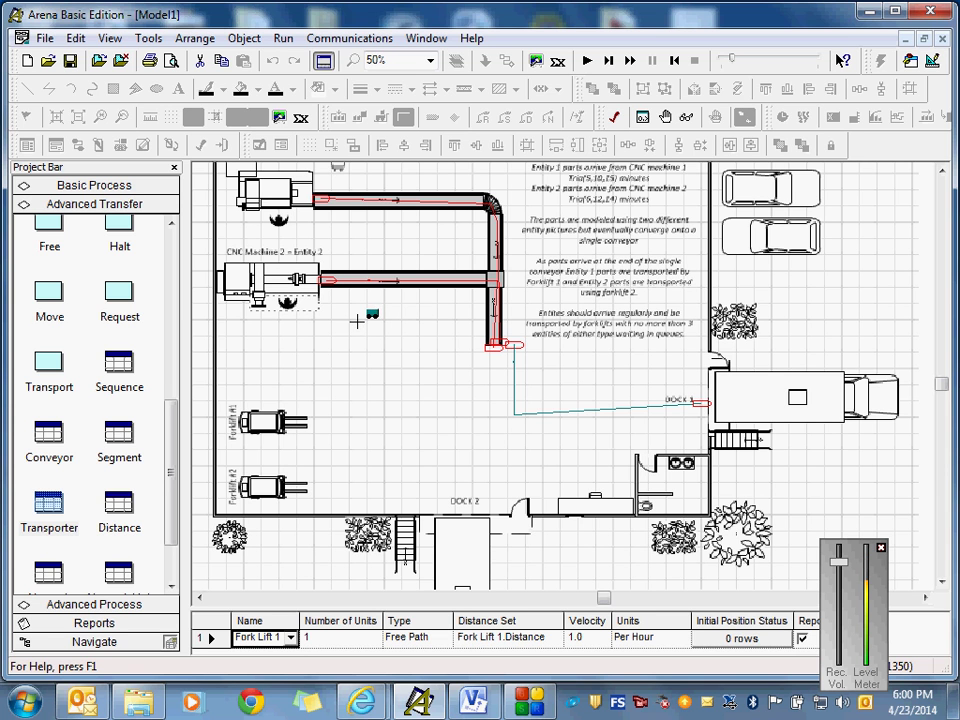
- Try placing the Fork Lift 1 transporter picture between the distance path and Dock 1, and delete it after checking its settings
click(556, 350)
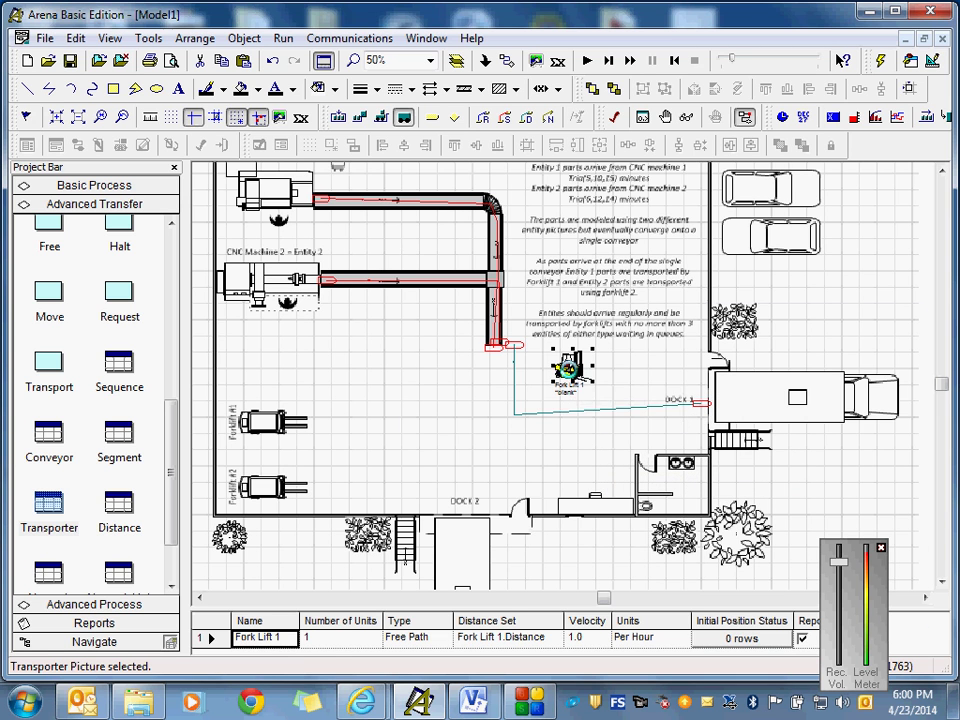
double_click(566, 370)
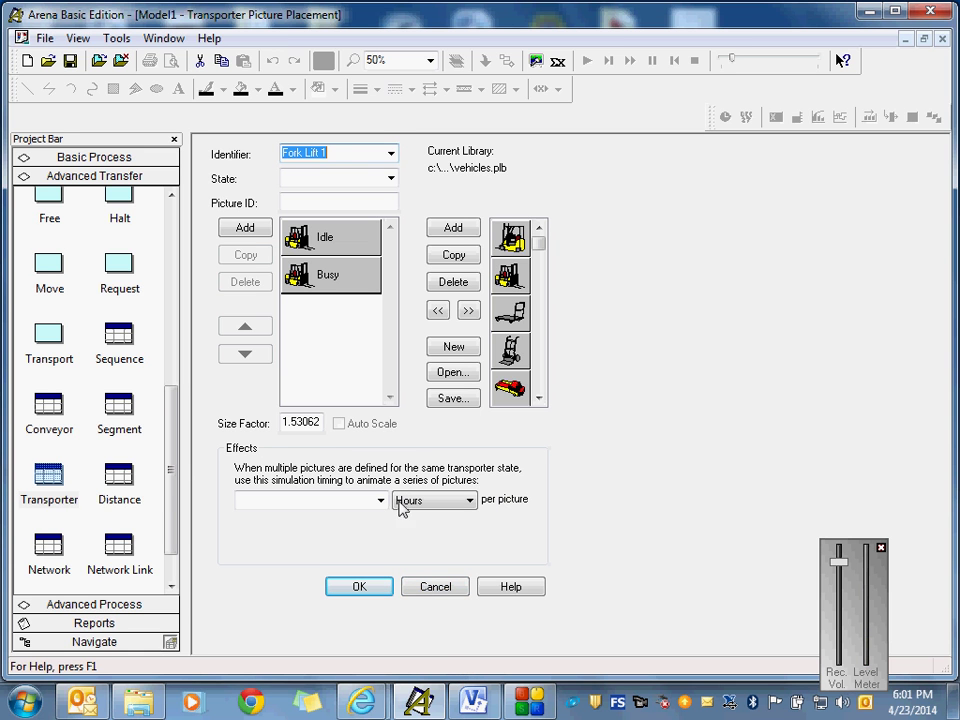
click(435, 587)
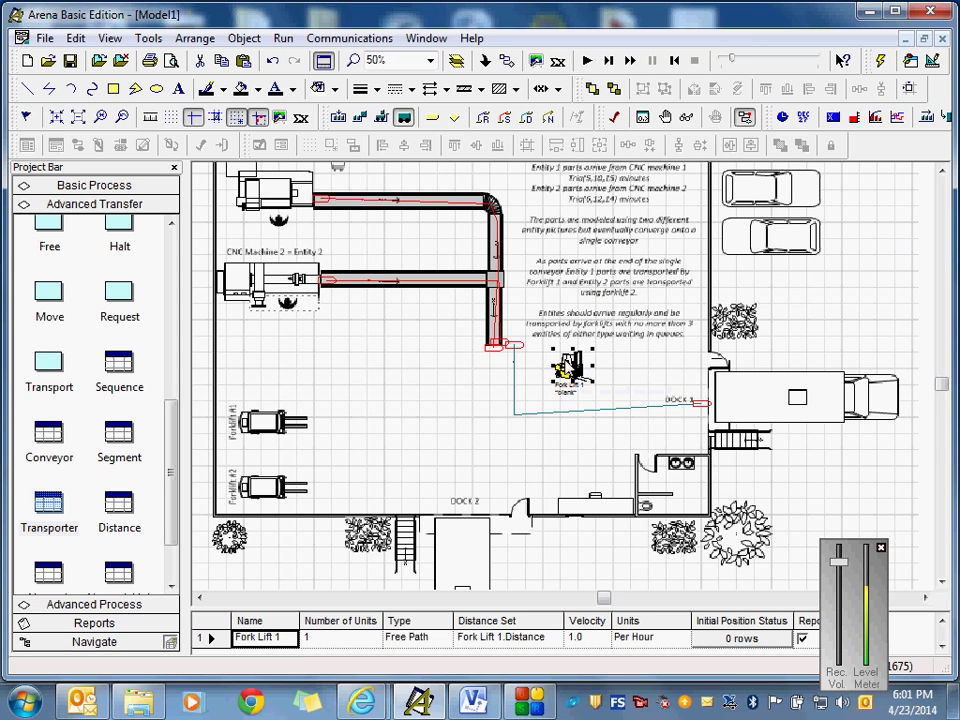
key(Delete)
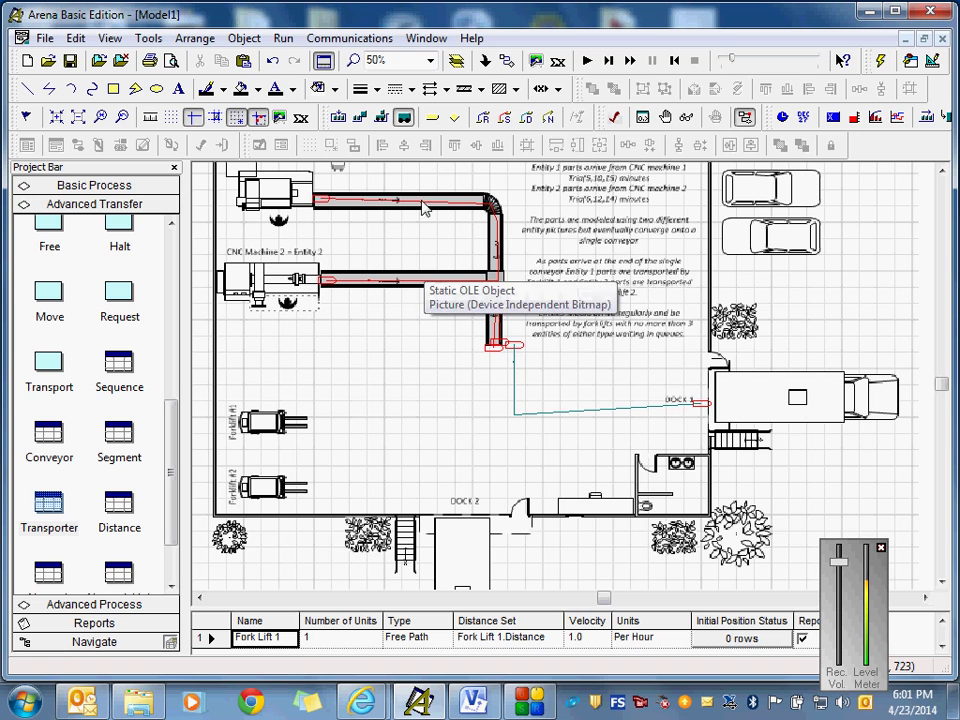
- Start a new transporter picture, delete its Inactive state, and assign the Vehicle.ForkTruck picture to the Idle and Busy states
click(405, 119)
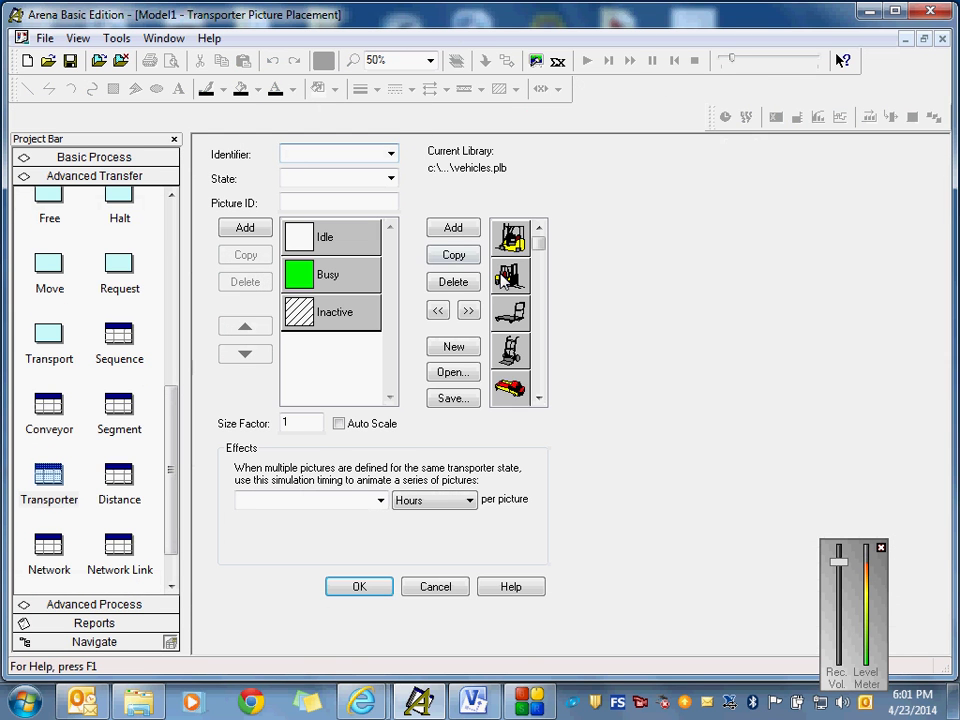
click(330, 311)
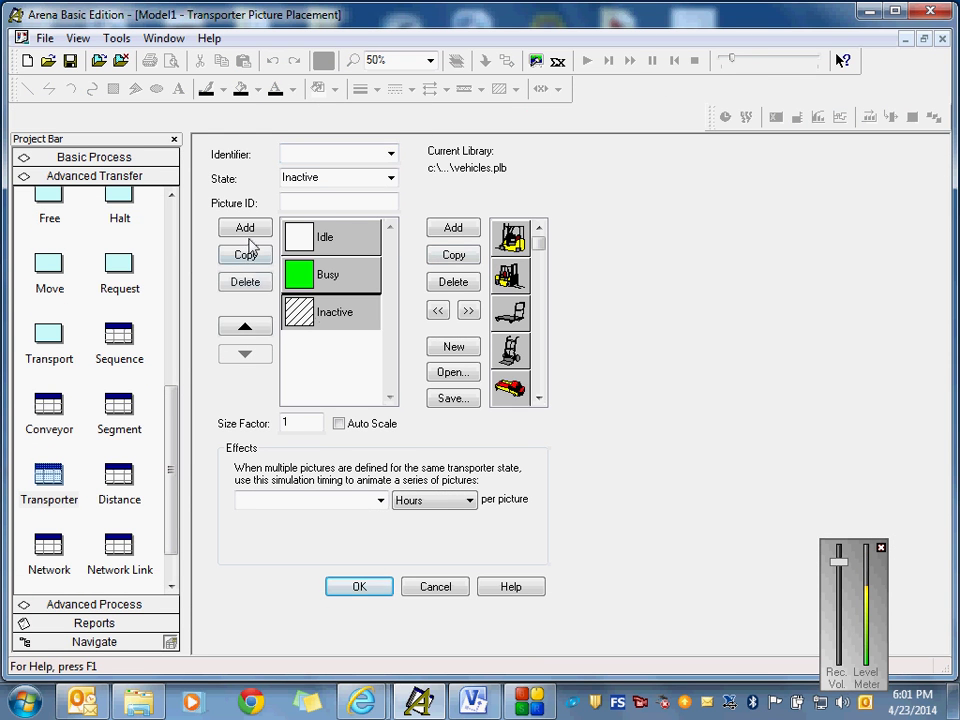
click(253, 284)
click(332, 250)
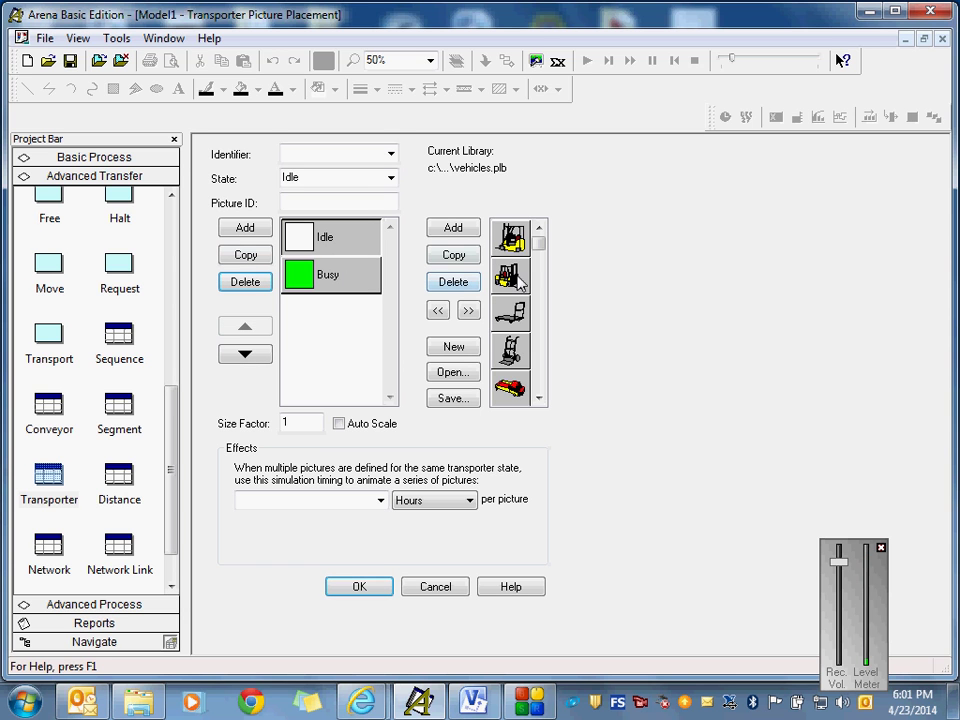
click(515, 278)
click(437, 310)
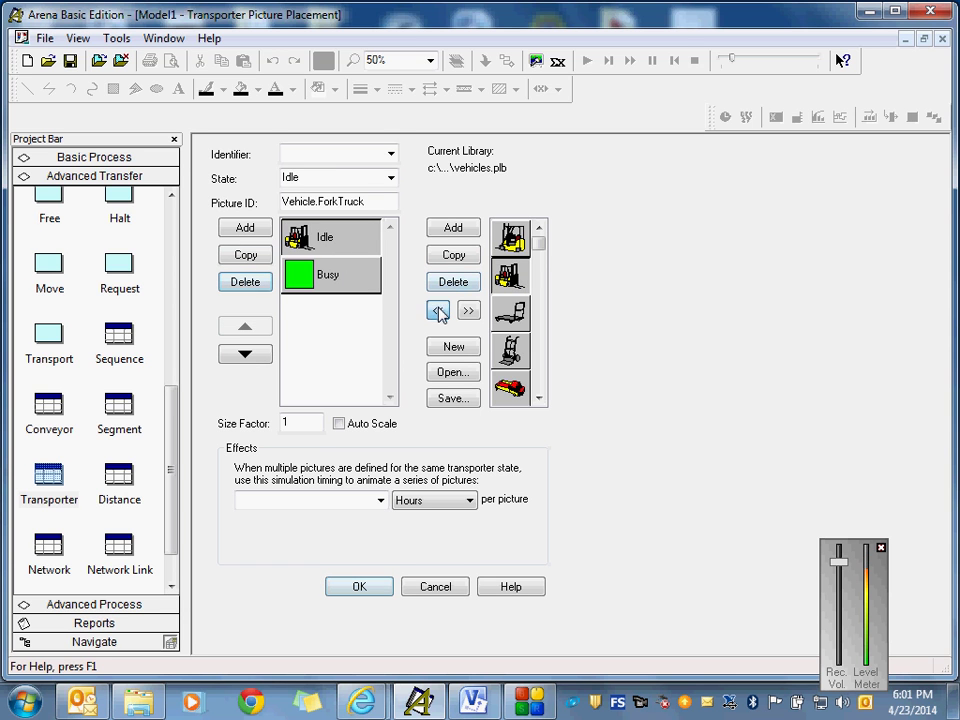
click(376, 276)
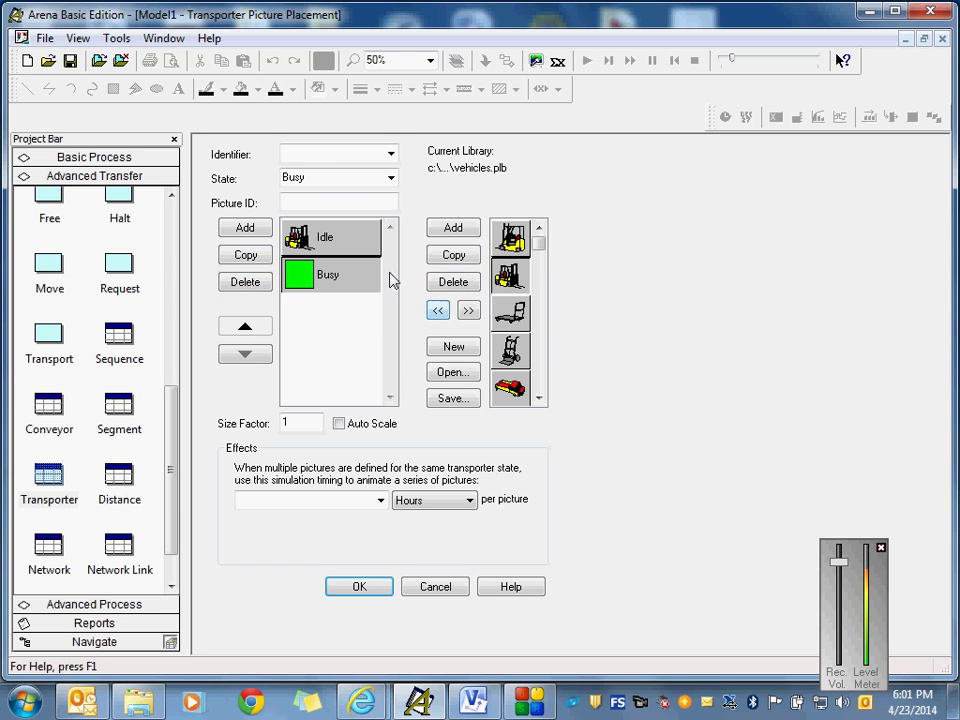
click(438, 310)
- Set the transporter picture's identifier to Fork Lift 1 and place it between the conveyor exit and Dock 1, above the distance path
click(391, 154)
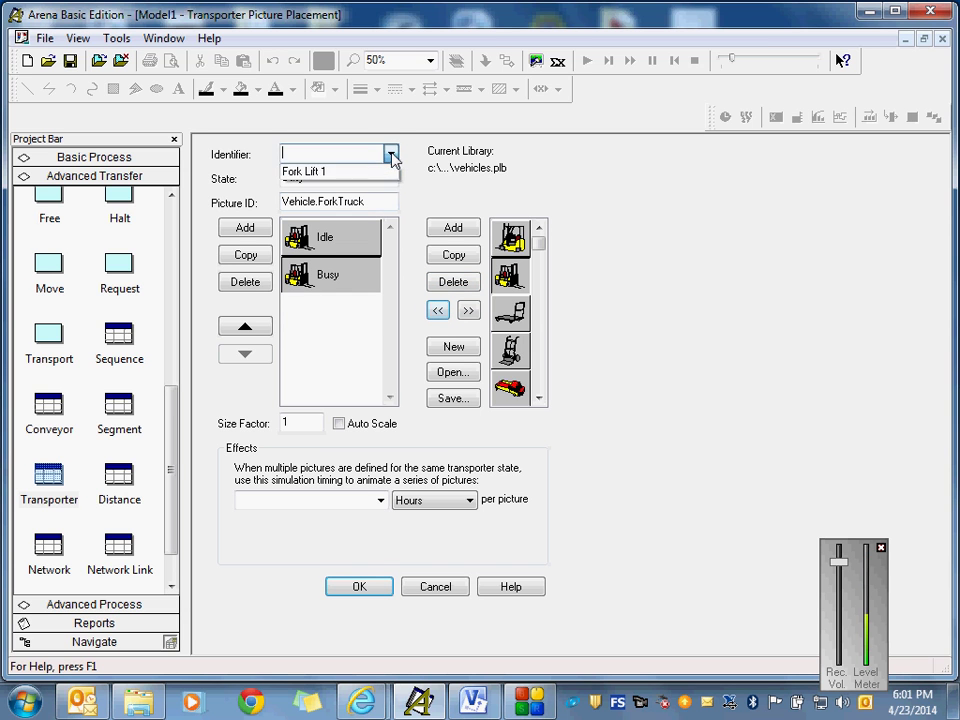
click(317, 171)
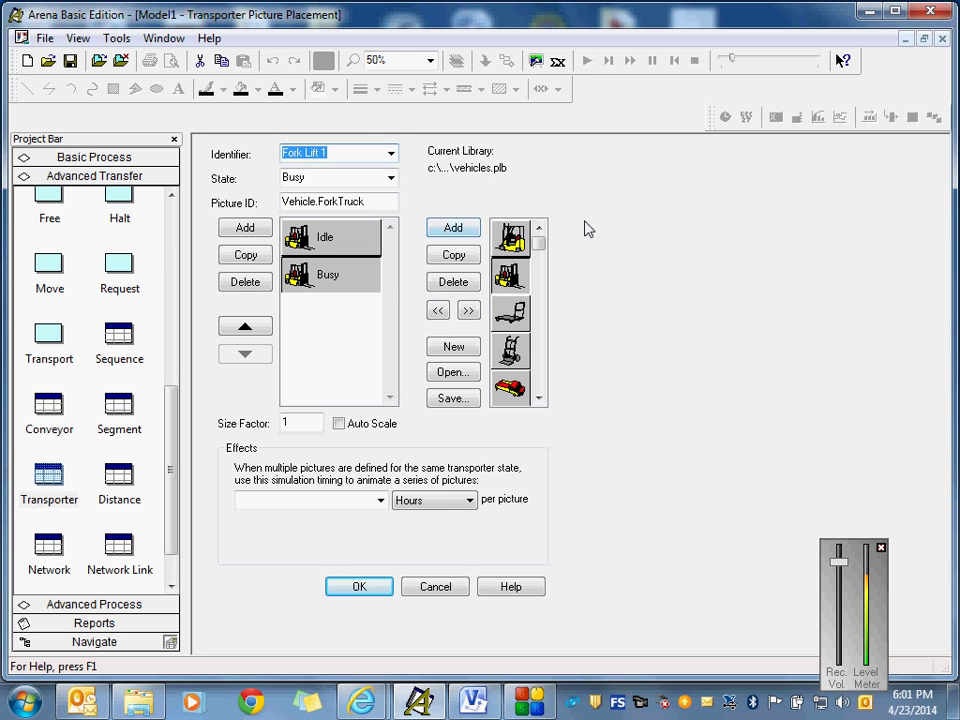
click(360, 587)
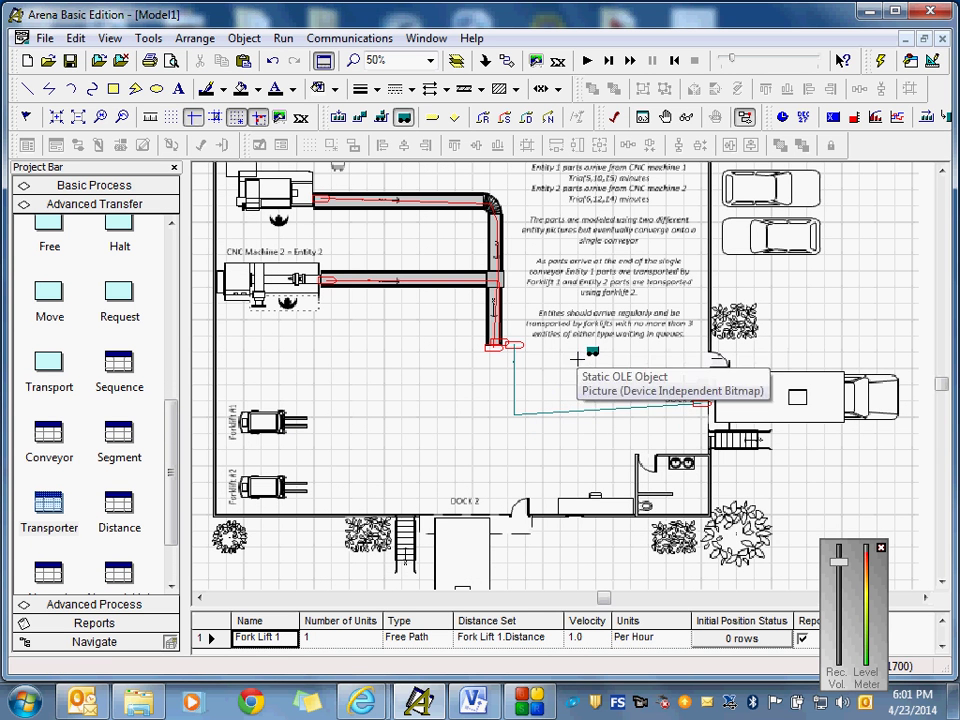
click(560, 349)
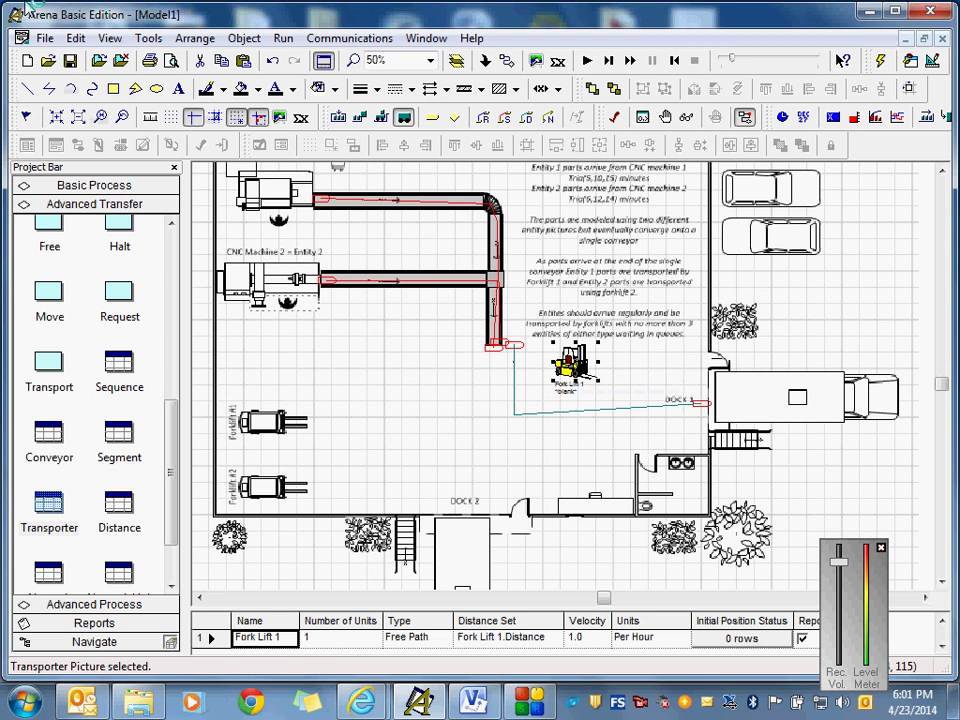
- Start saving the model under a new name and browse to the Arena Files folder inside IENG4210 - Operations Research in Documents
click(45, 38)
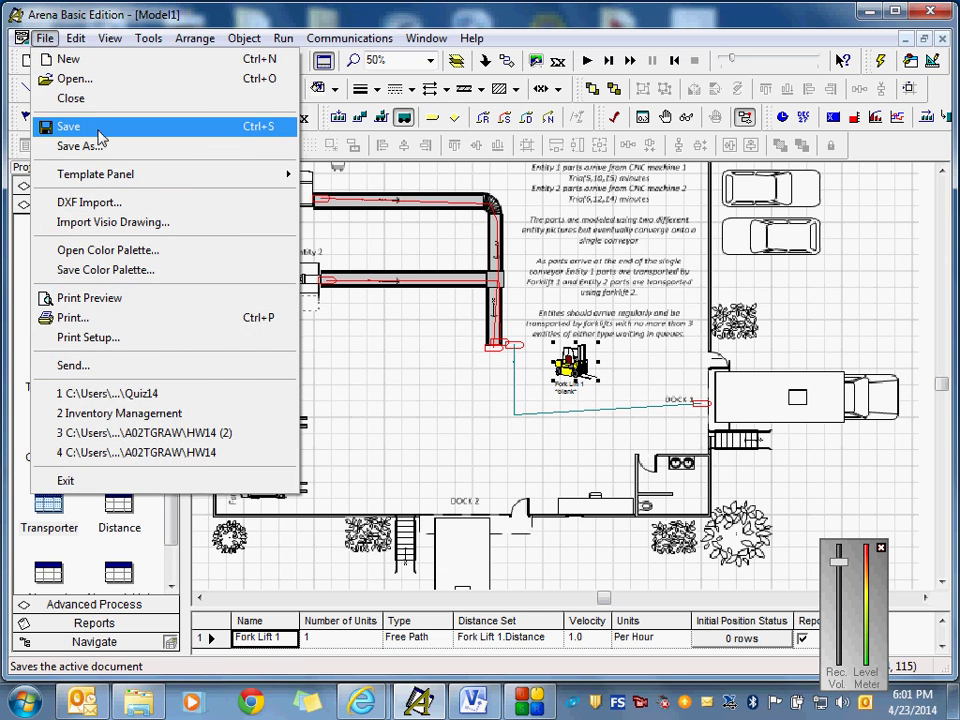
click(98, 144)
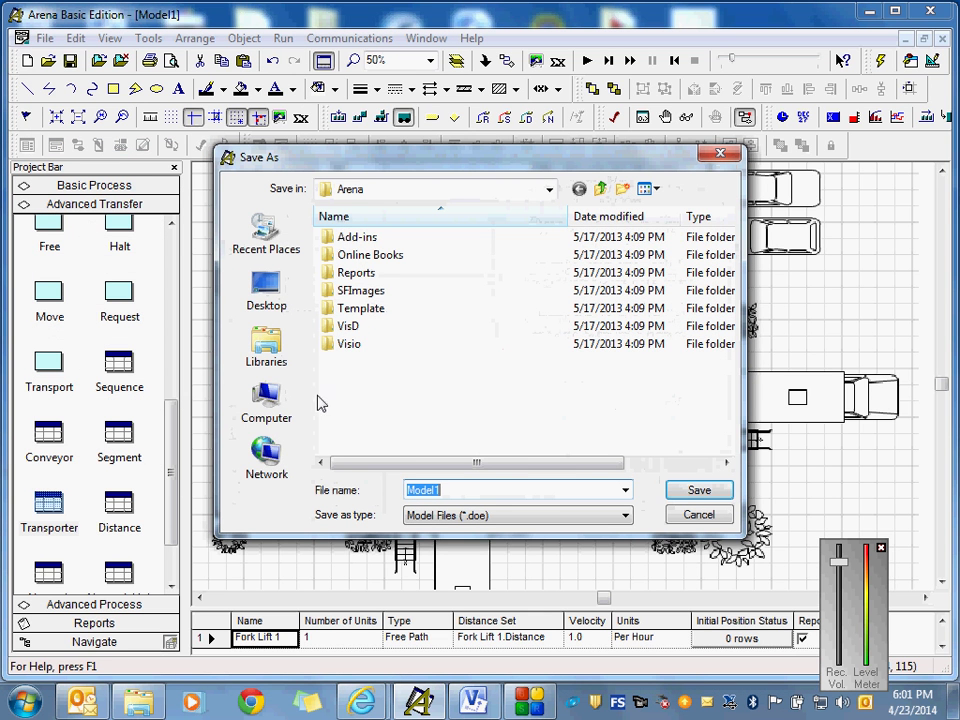
click(262, 345)
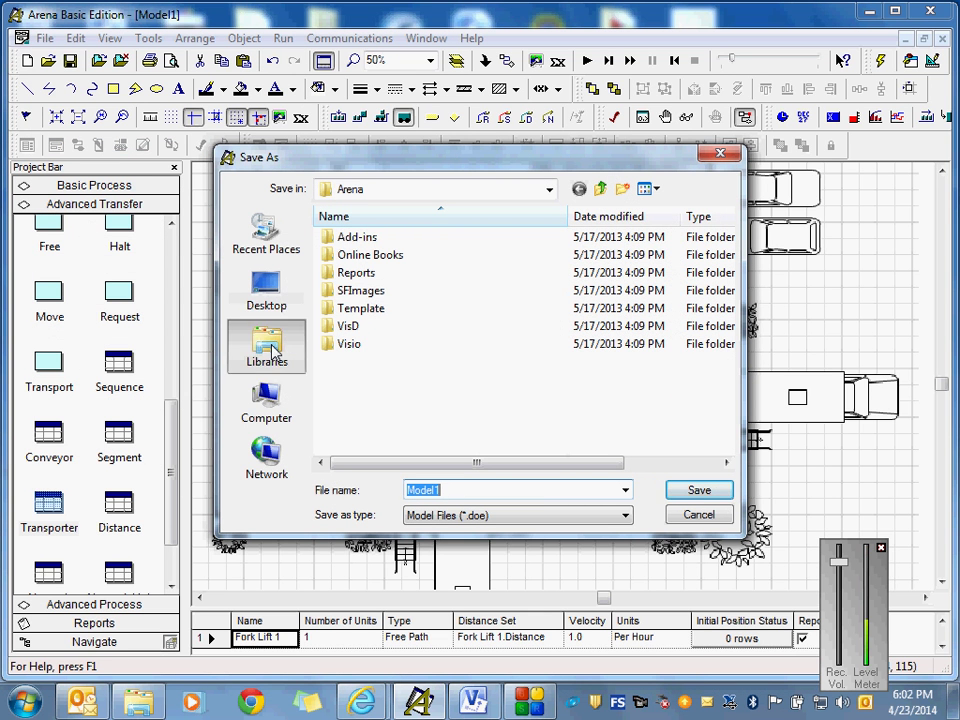
double_click(370, 238)
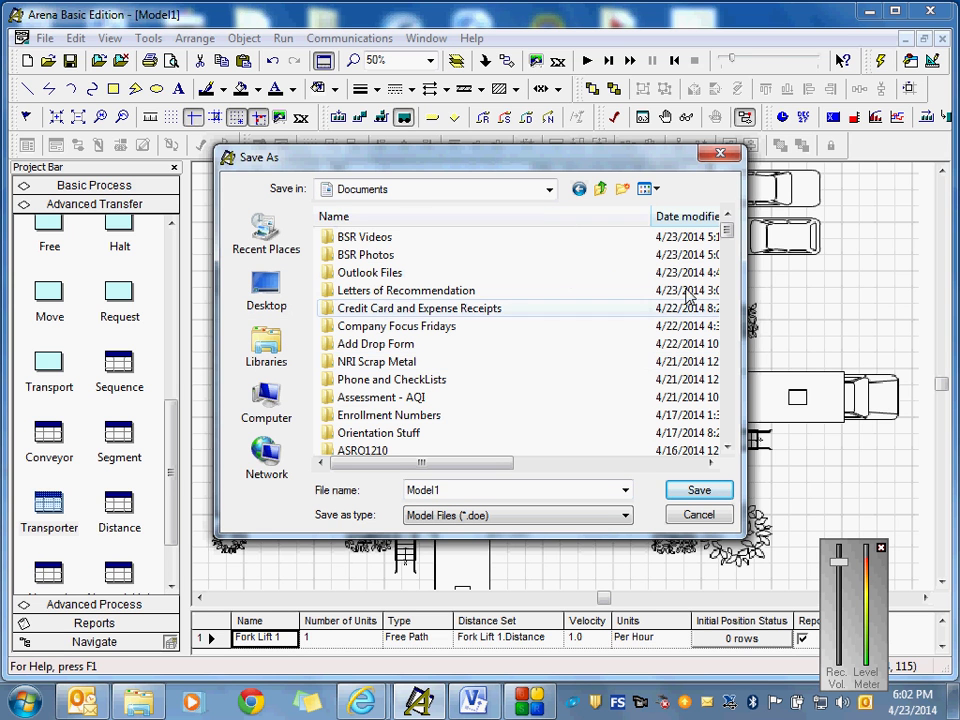
click(380, 224)
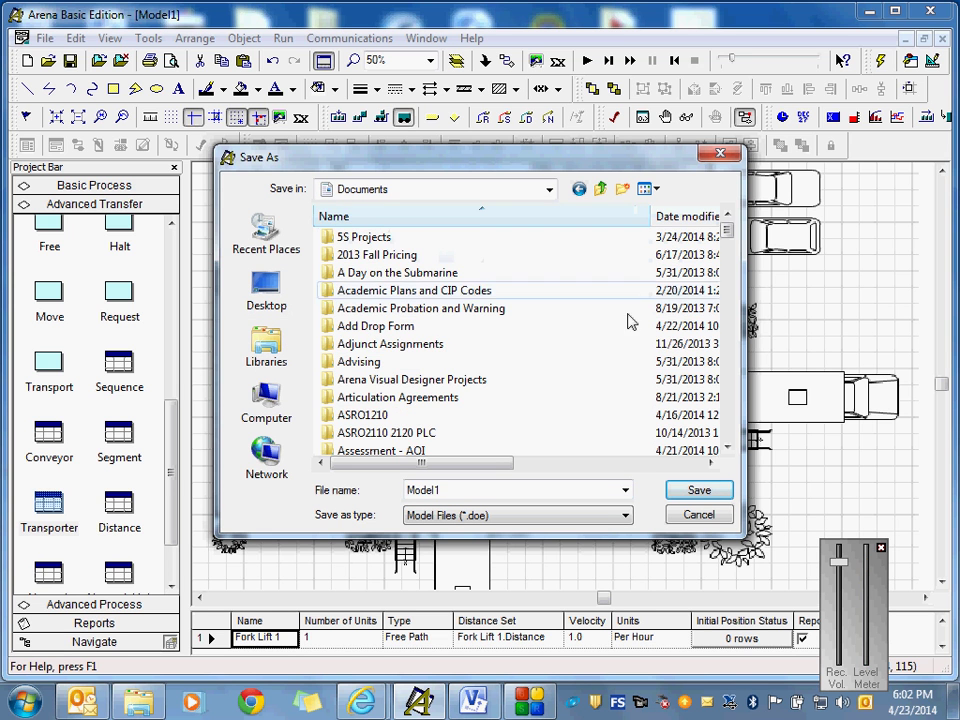
drag(722, 229, 722, 311)
double_click(484, 274)
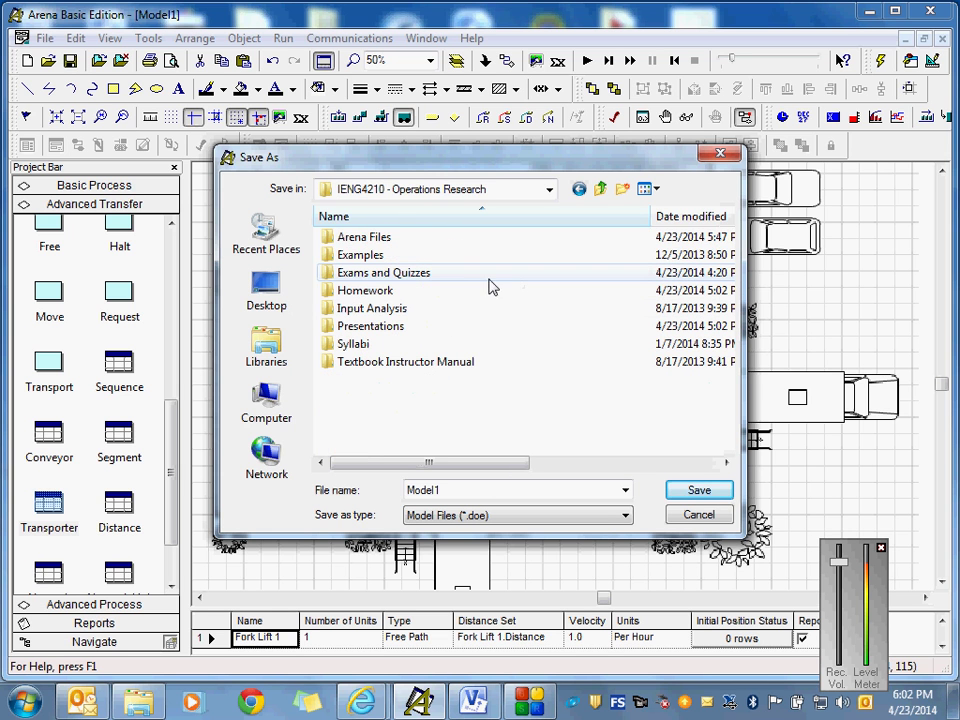
double_click(411, 240)
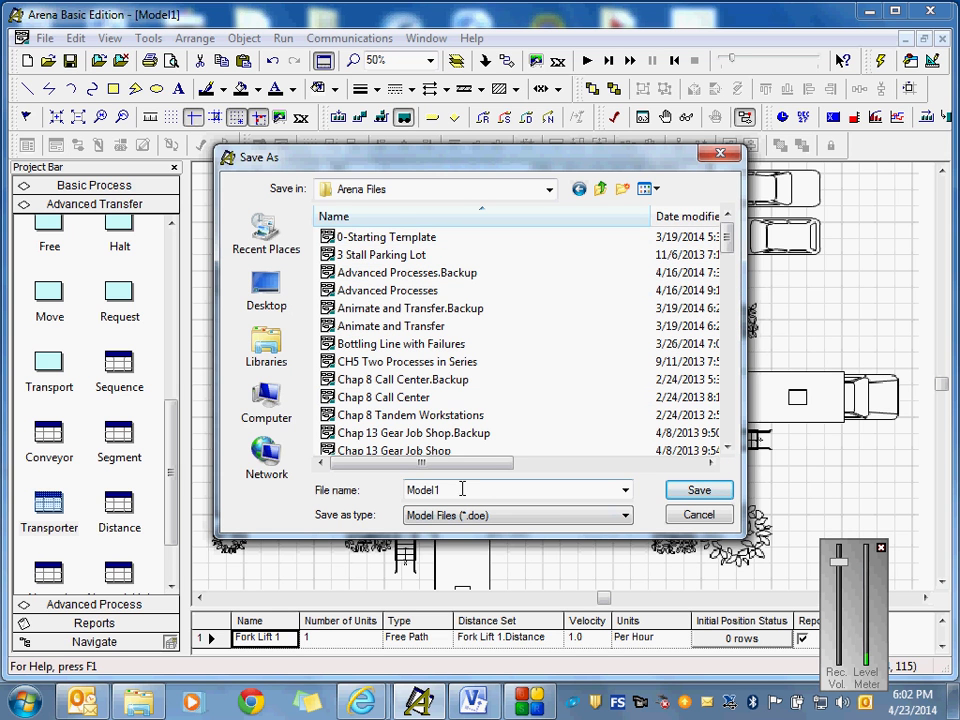
- Save the model as HW14 new, declining to overwrite the existing HW14 file
drag(460, 489, 366, 486)
text(HW13)
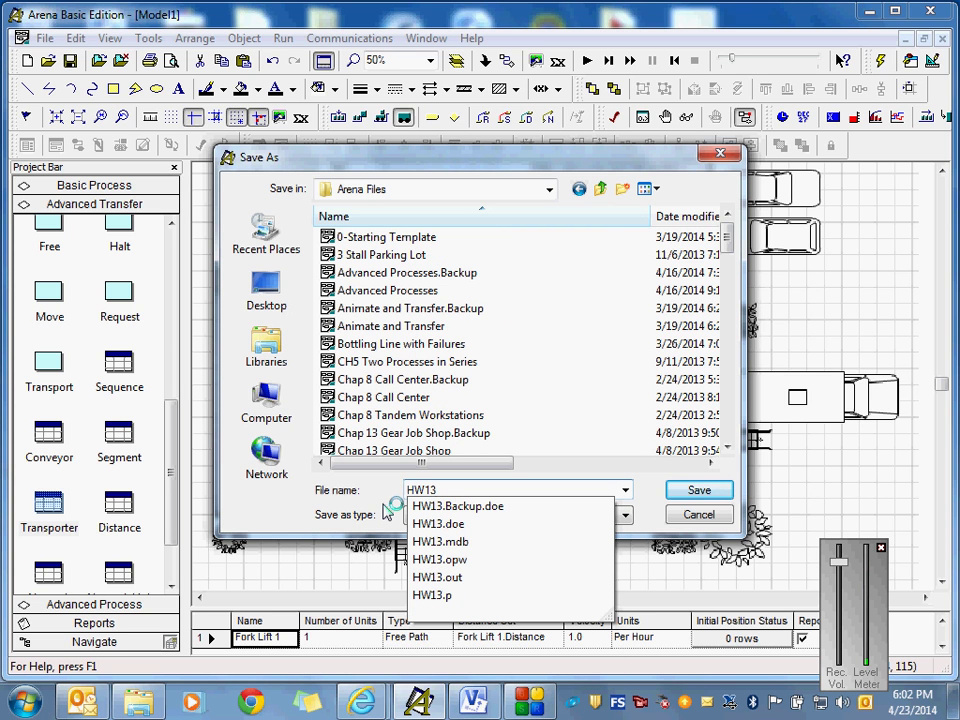
key(BackSpace)
text(4)
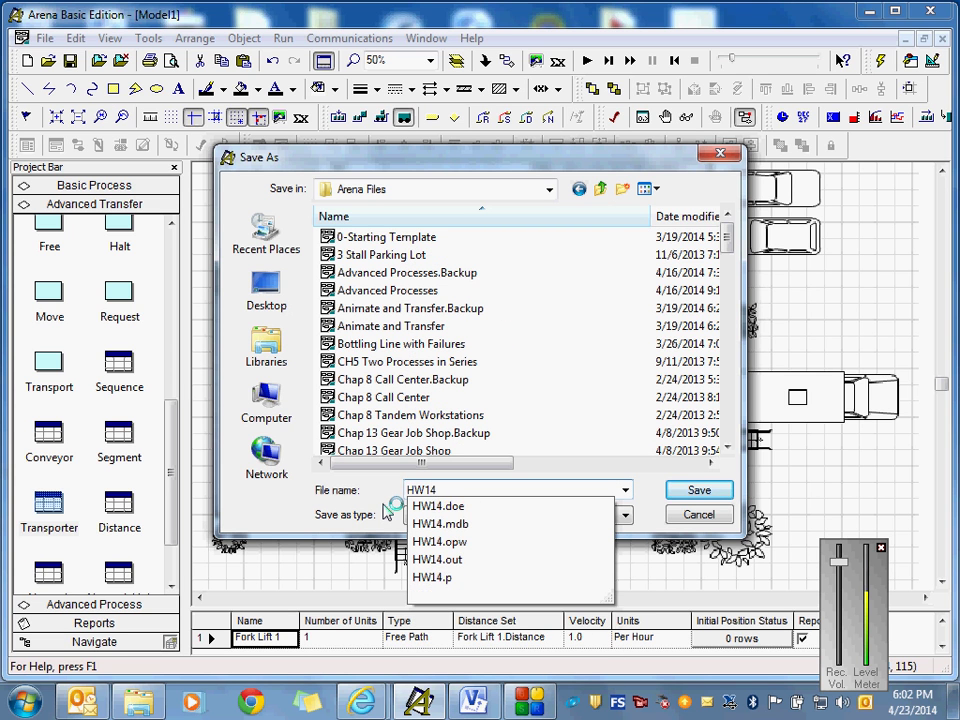
key(Return)
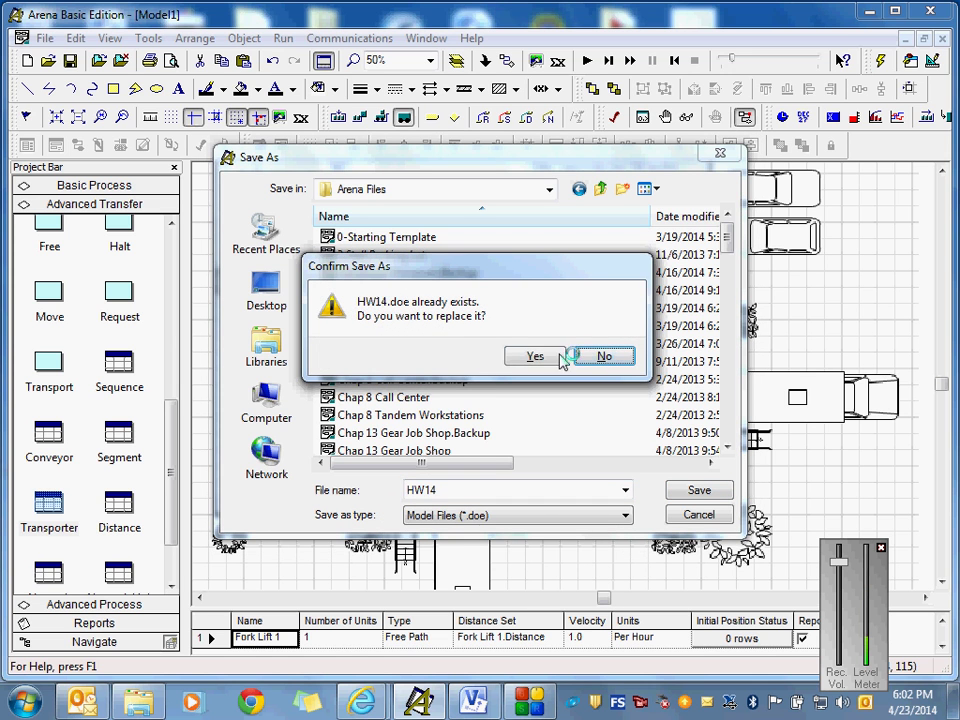
click(603, 356)
click(462, 489)
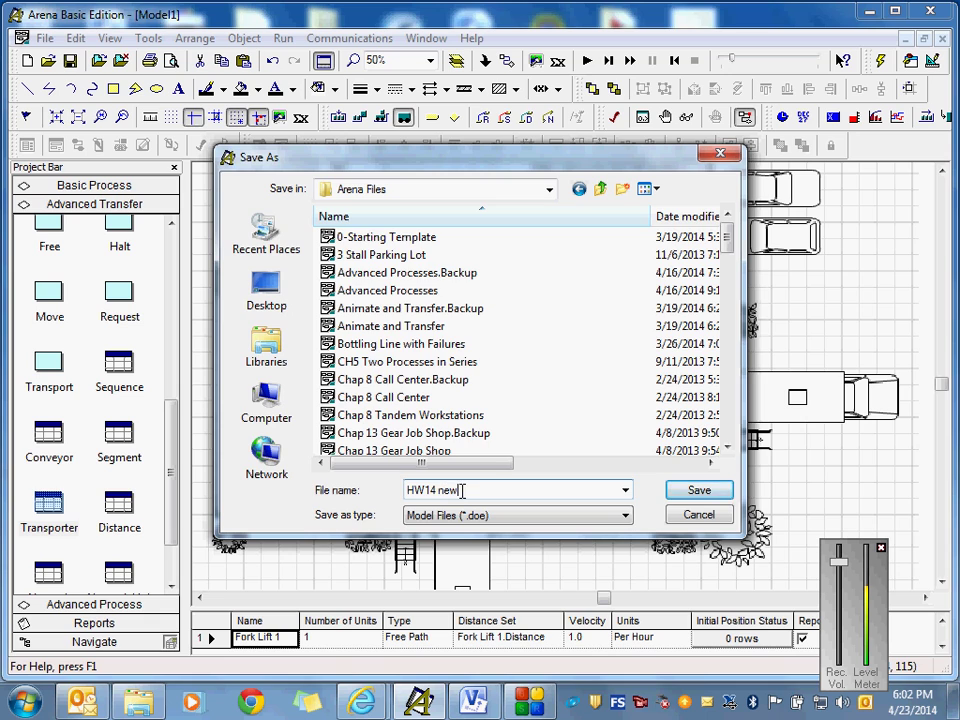
text(new)
click(699, 489)
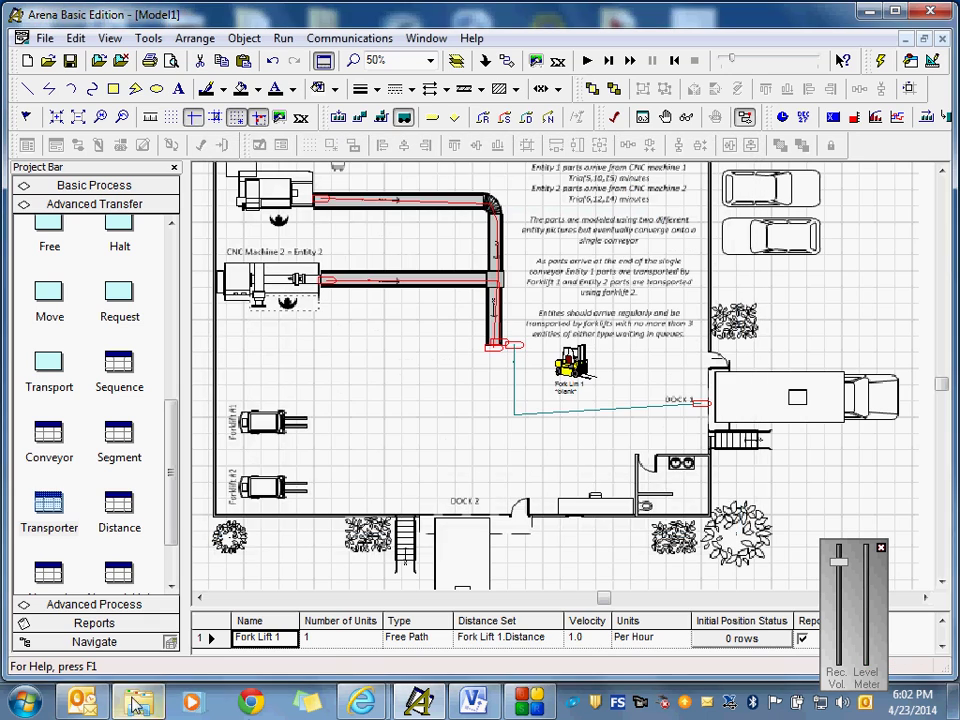
- Switch to Outlook and address a new email to the student who is to receive the model
click(80, 702)
click(21, 90)
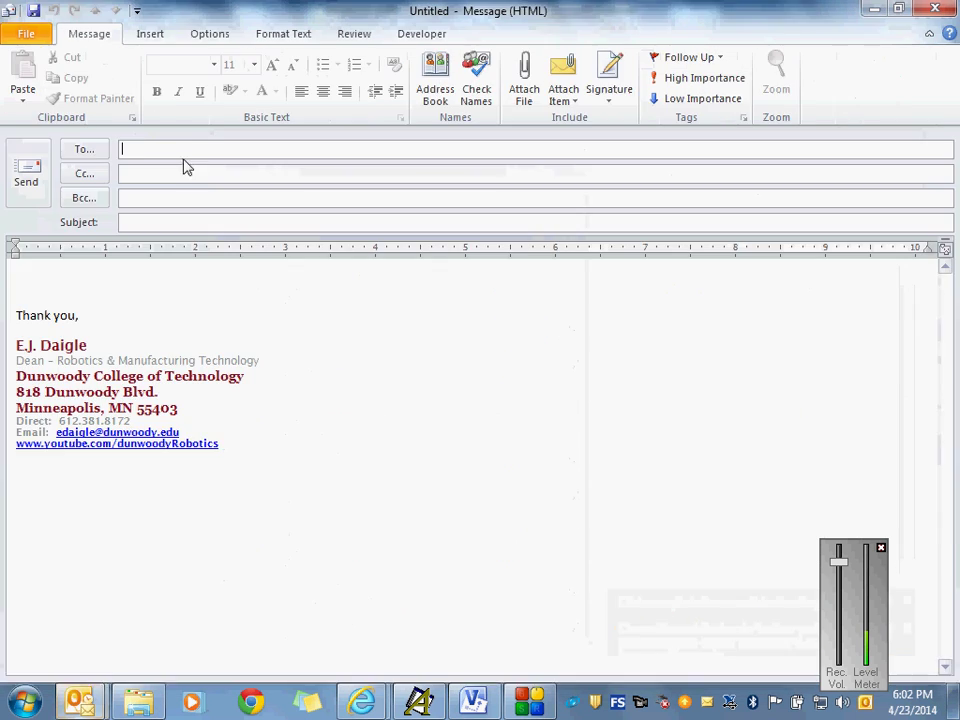
text(meyer)
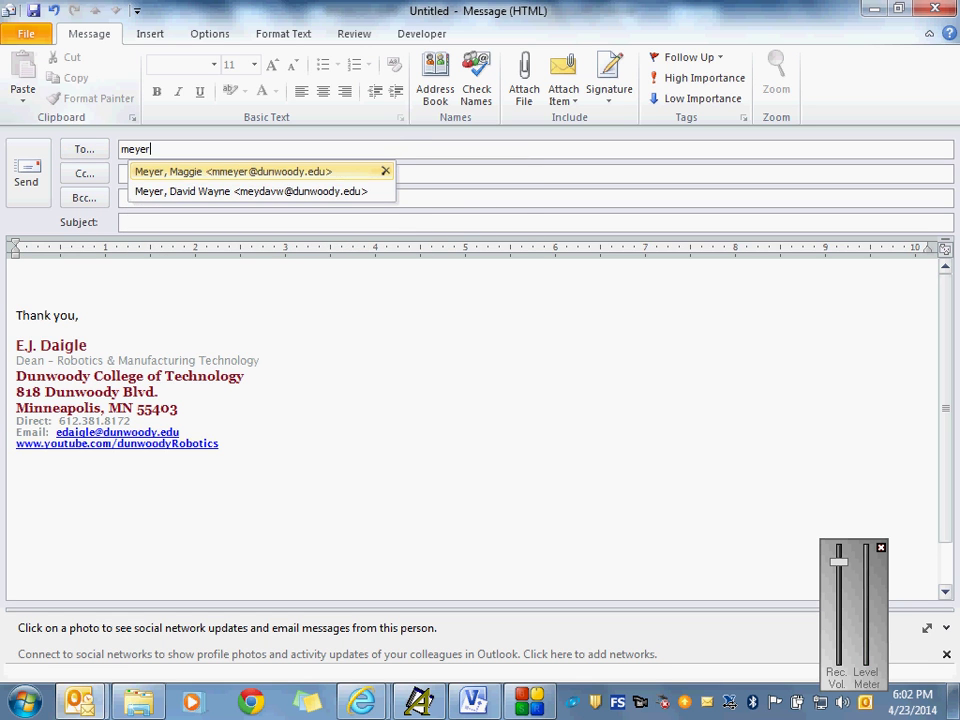
key(Down)
key(Return)
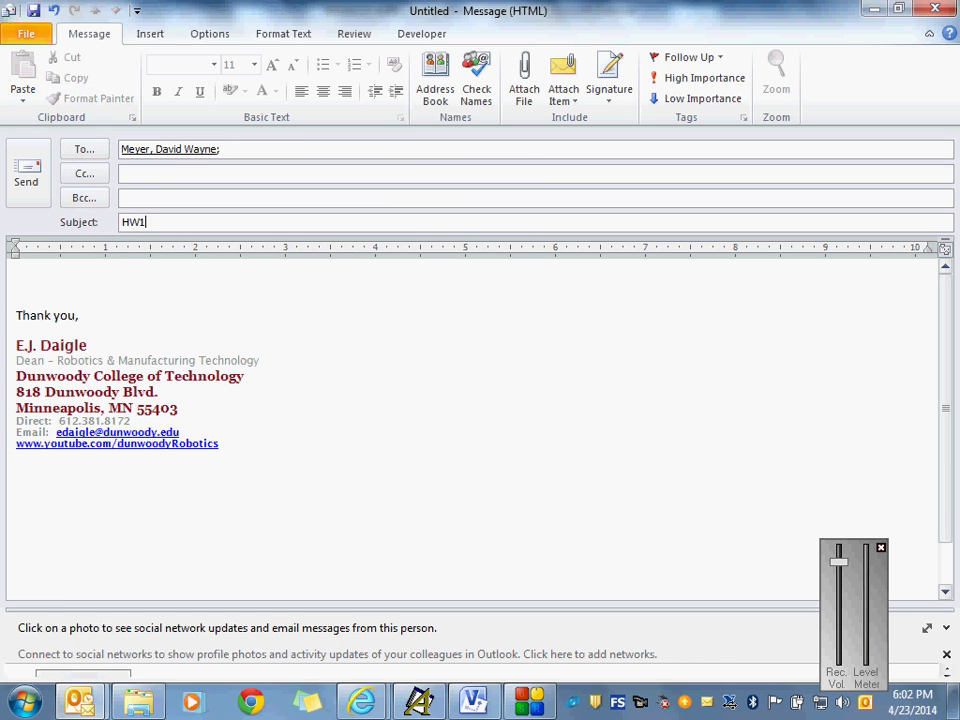
- Attach the HW14 new model from the Arena Files folder of IENG4210 - Operations Research and send the email
click(524, 82)
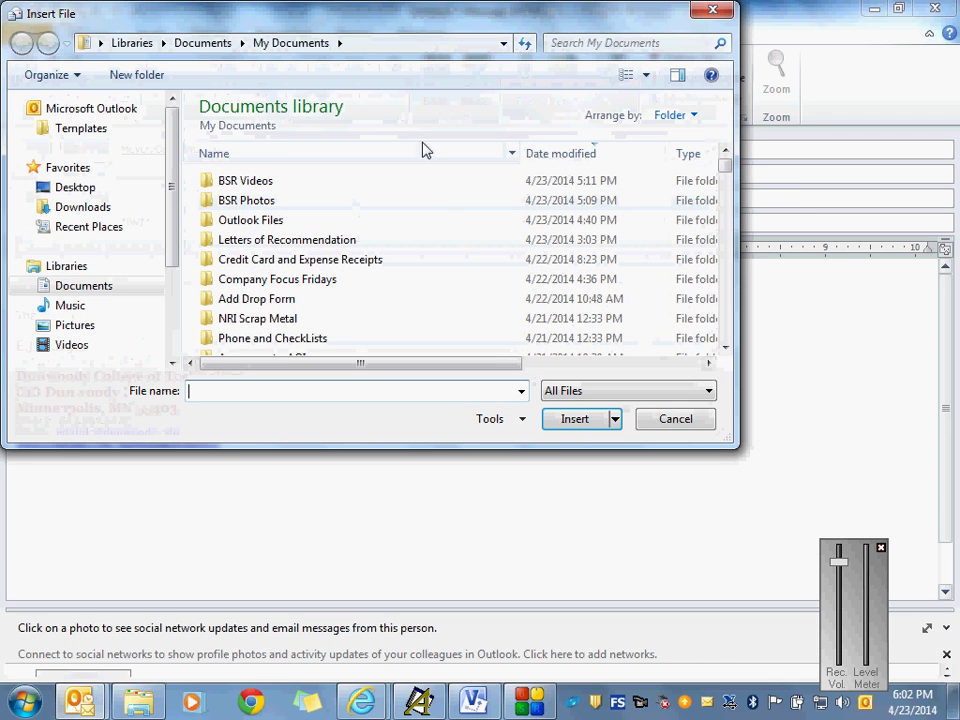
click(349, 153)
drag(729, 180, 729, 227)
double_click(394, 203)
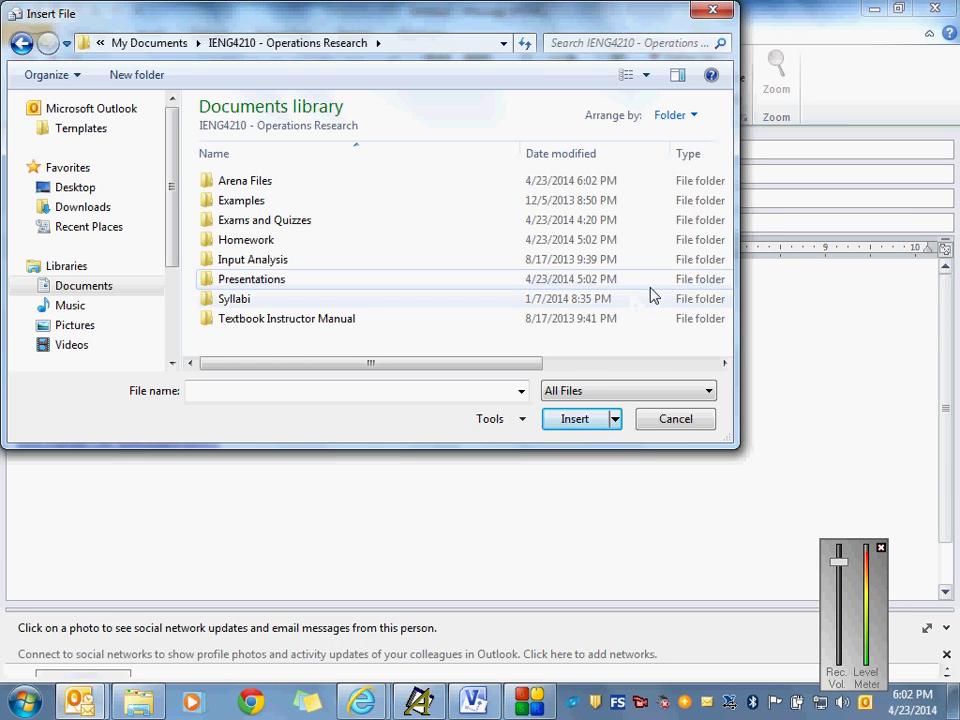
double_click(245, 181)
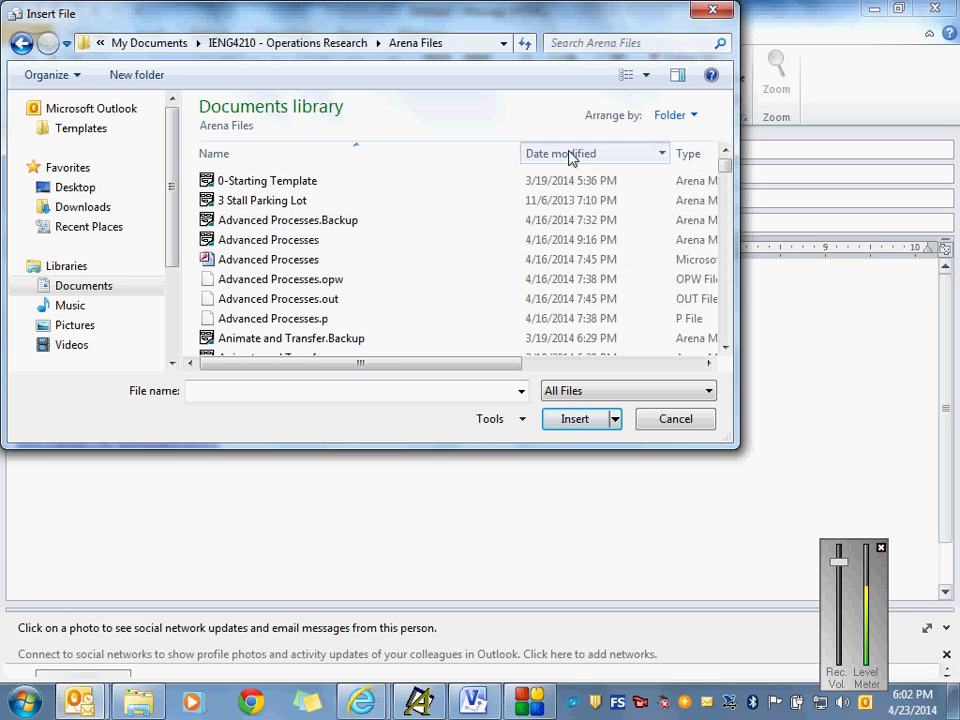
click(570, 155)
click(321, 183)
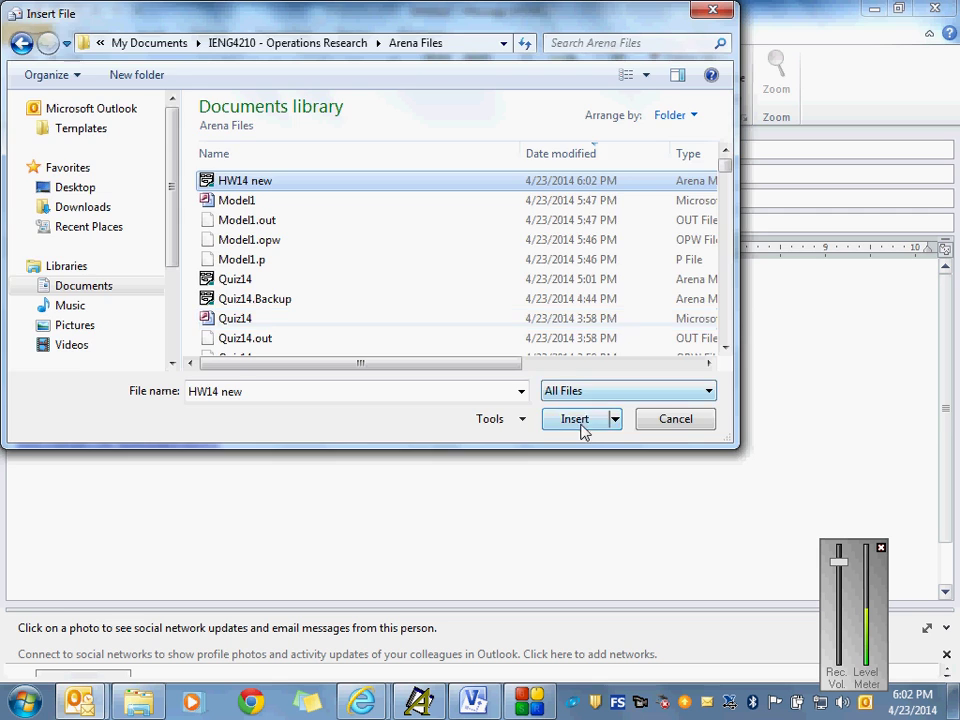
click(575, 419)
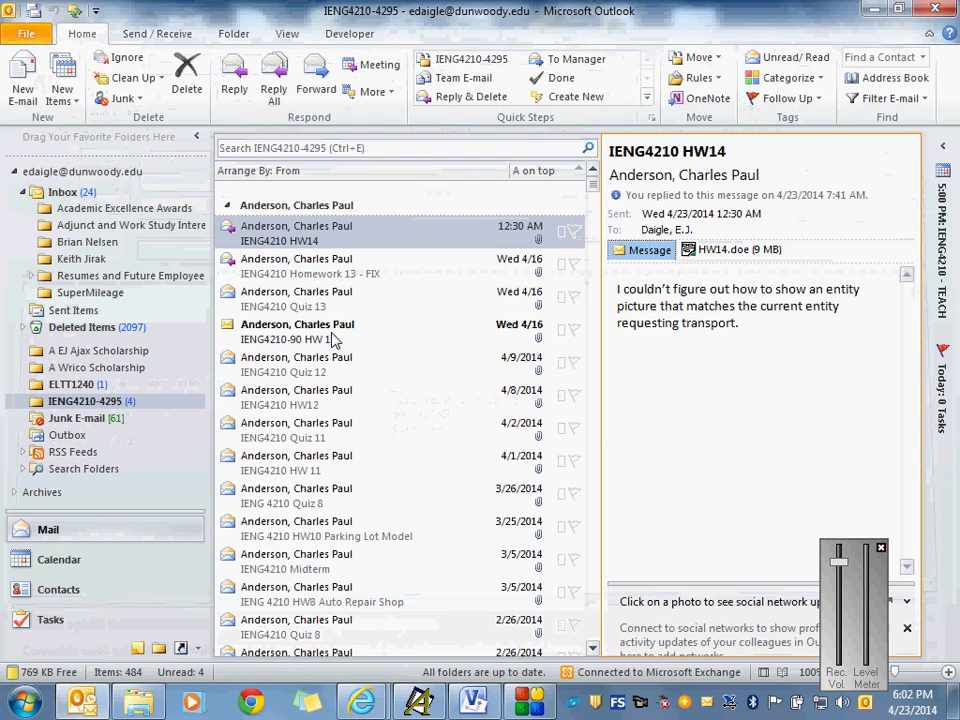
- Switch back to Arena and open the placement settings of the Fork Lift 1 transporter picture
click(435, 710)
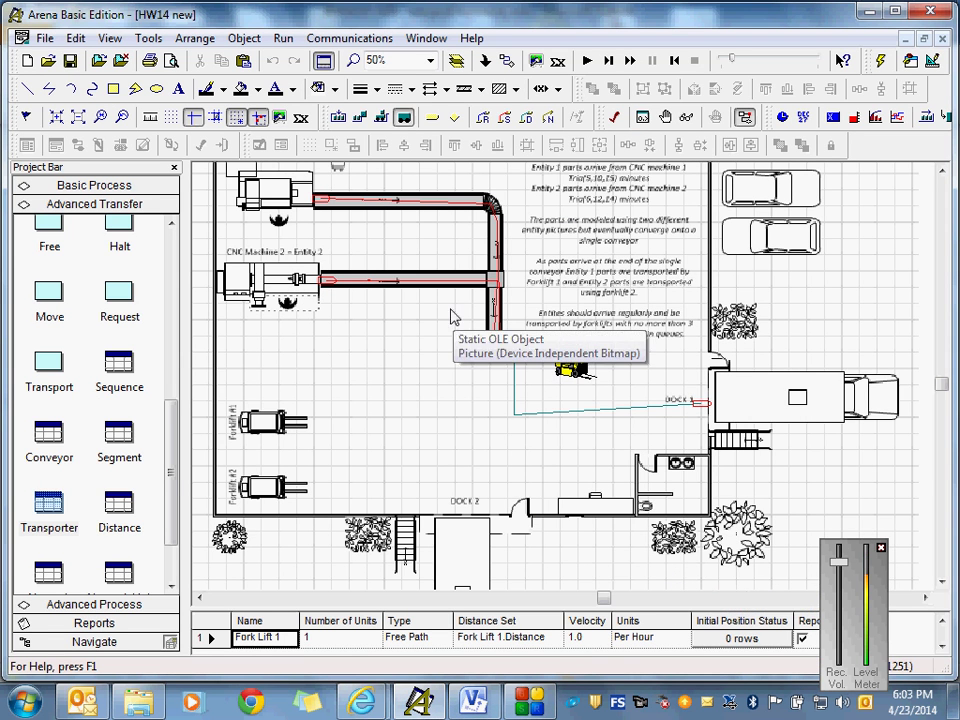
click(572, 365)
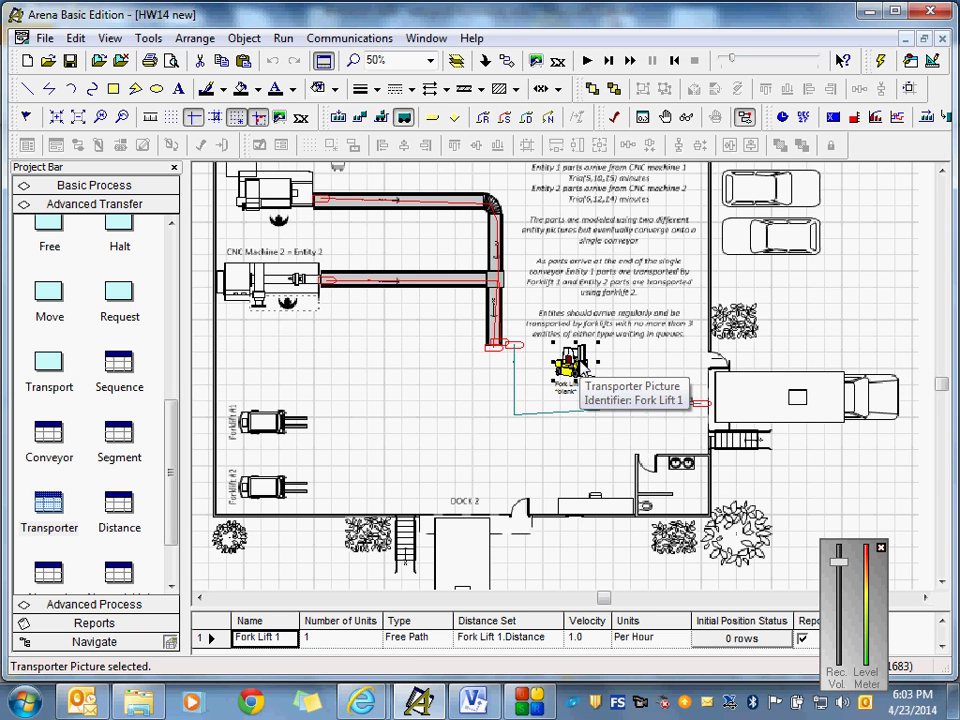
click(243, 40)
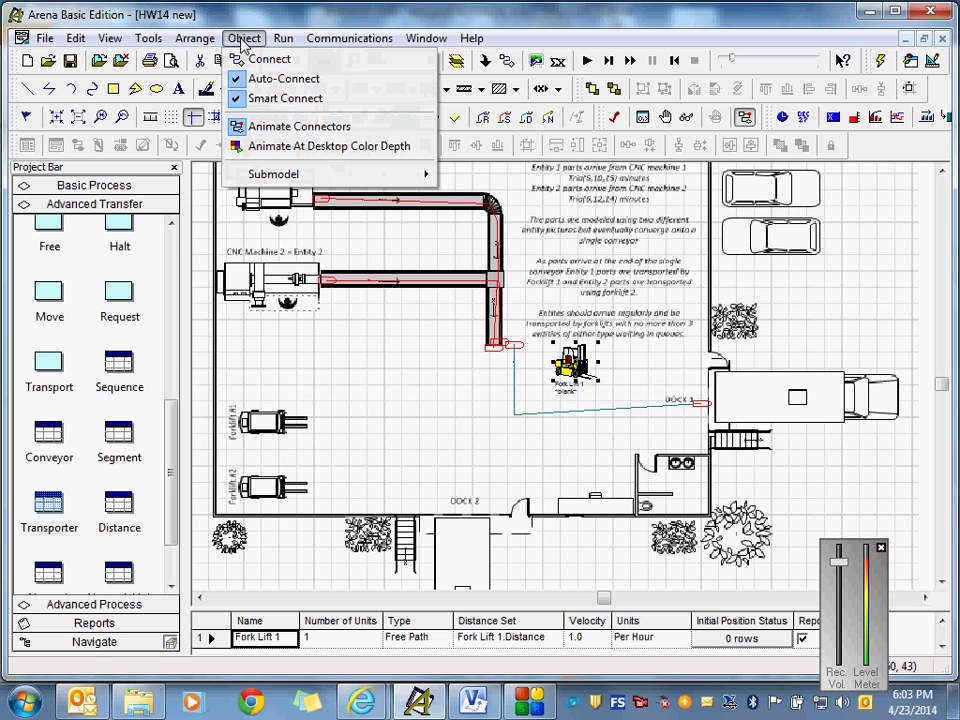
click(573, 362)
double_click(573, 362)
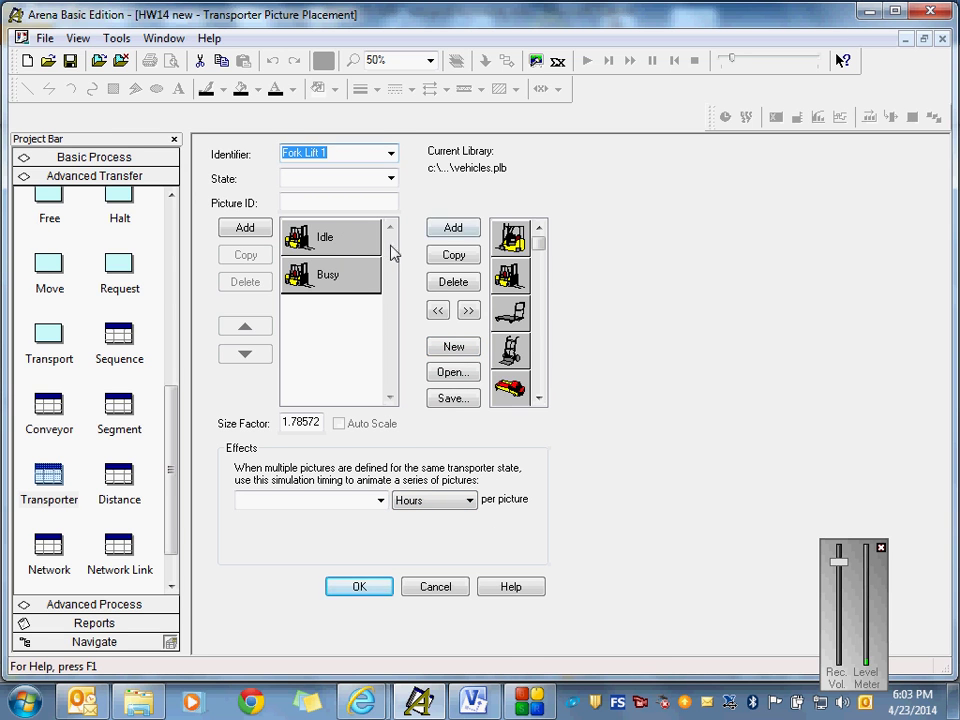
- Examine the Busy state's fork truck picture in the Picture Editor and close the editor
click(338, 251)
click(338, 273)
double_click(338, 280)
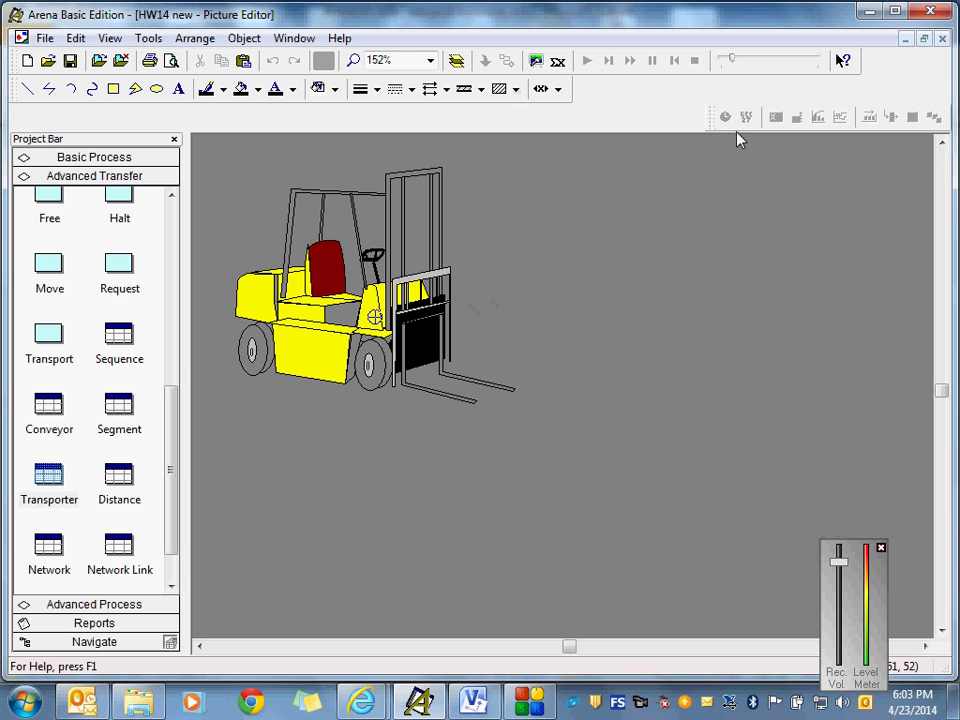
click(942, 40)
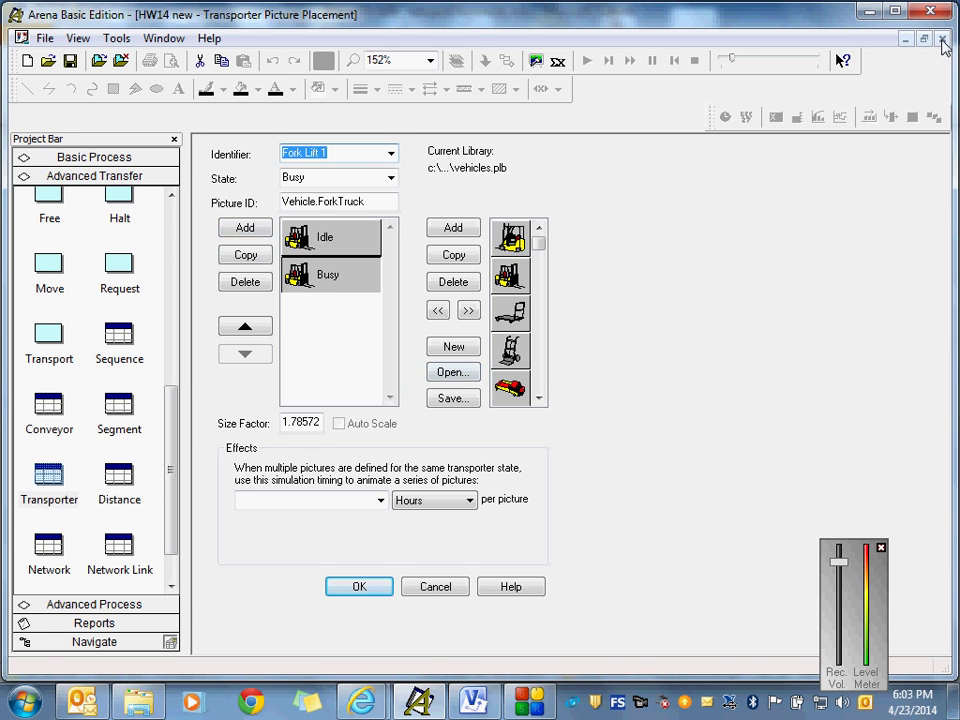
- Cancel the picture placement settings, reopen them for Fork Lift 1, and open the Busy state's picture for editing
click(428, 590)
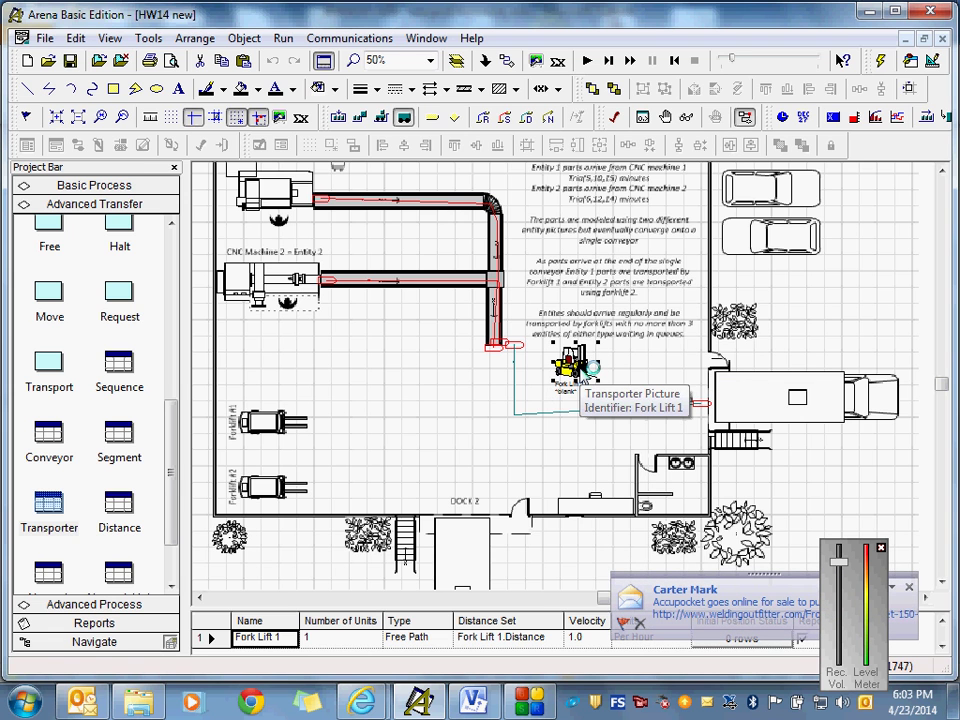
double_click(588, 364)
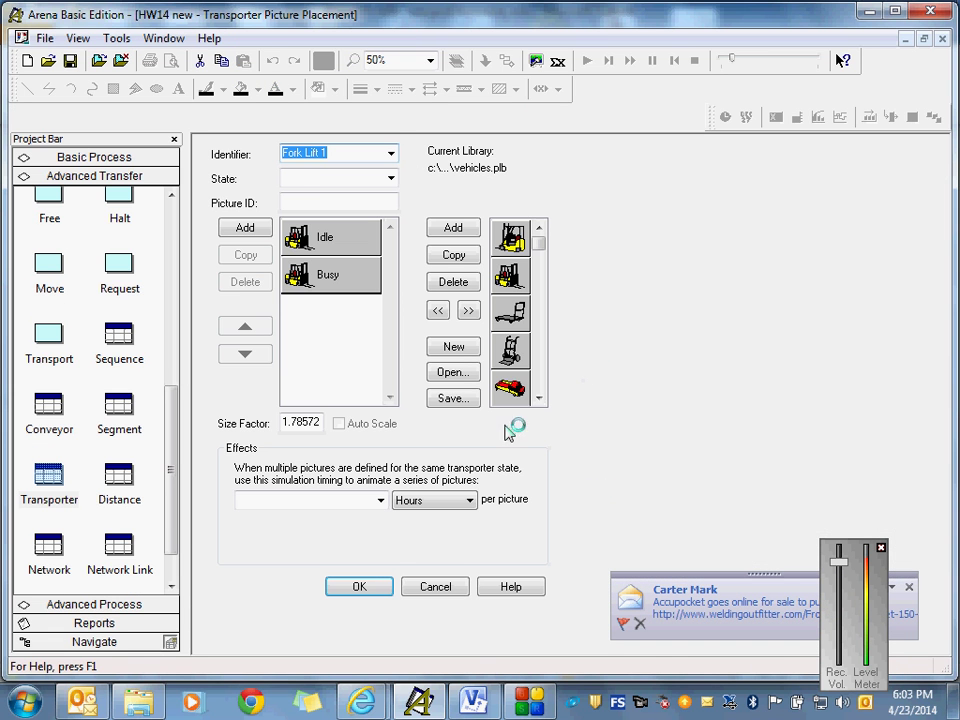
click(358, 278)
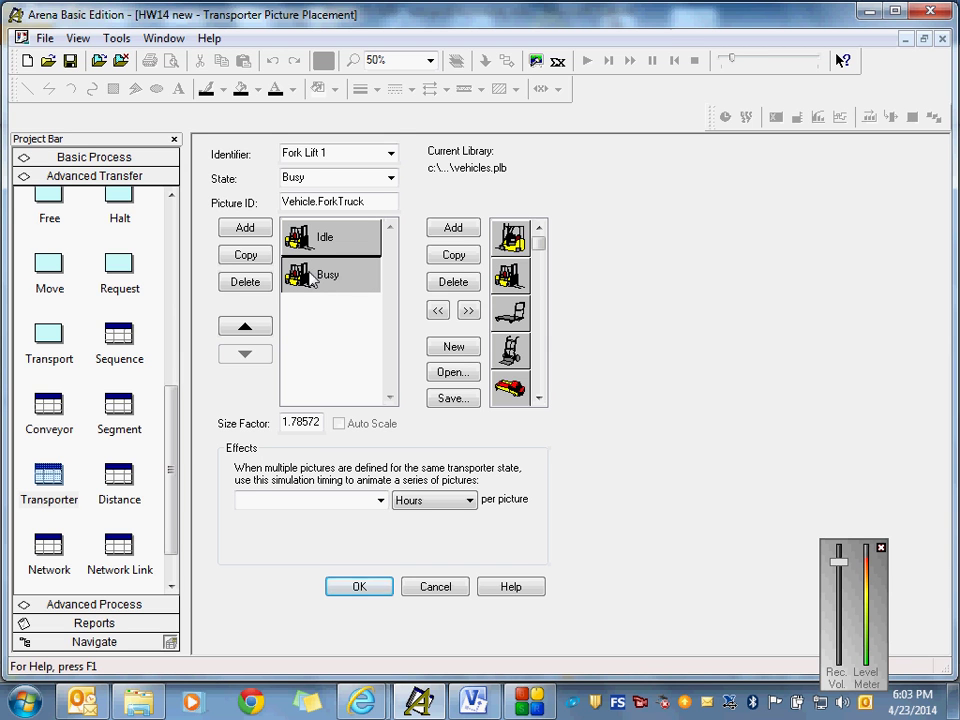
double_click(311, 279)
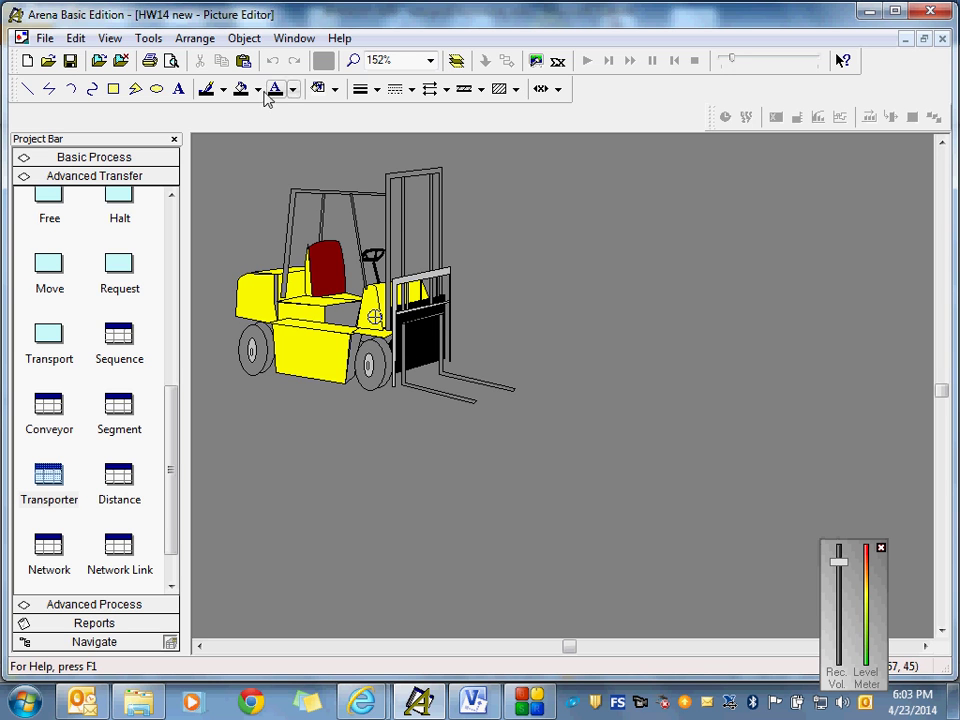
- Add a ride point to the Busy fork truck picture, on the black carriage behind the forks
click(245, 44)
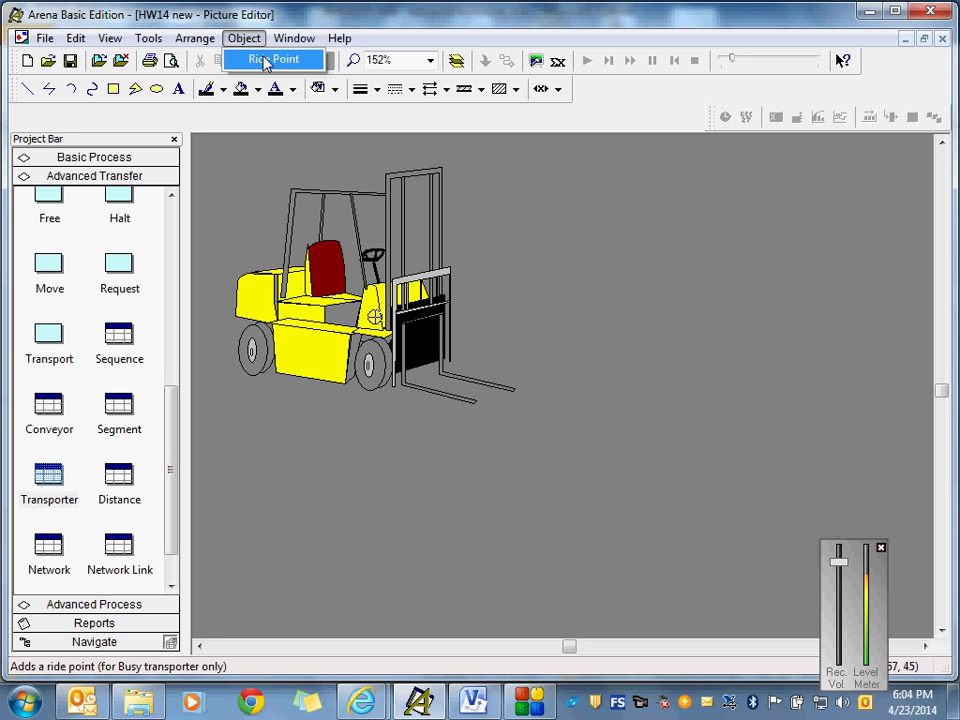
click(265, 61)
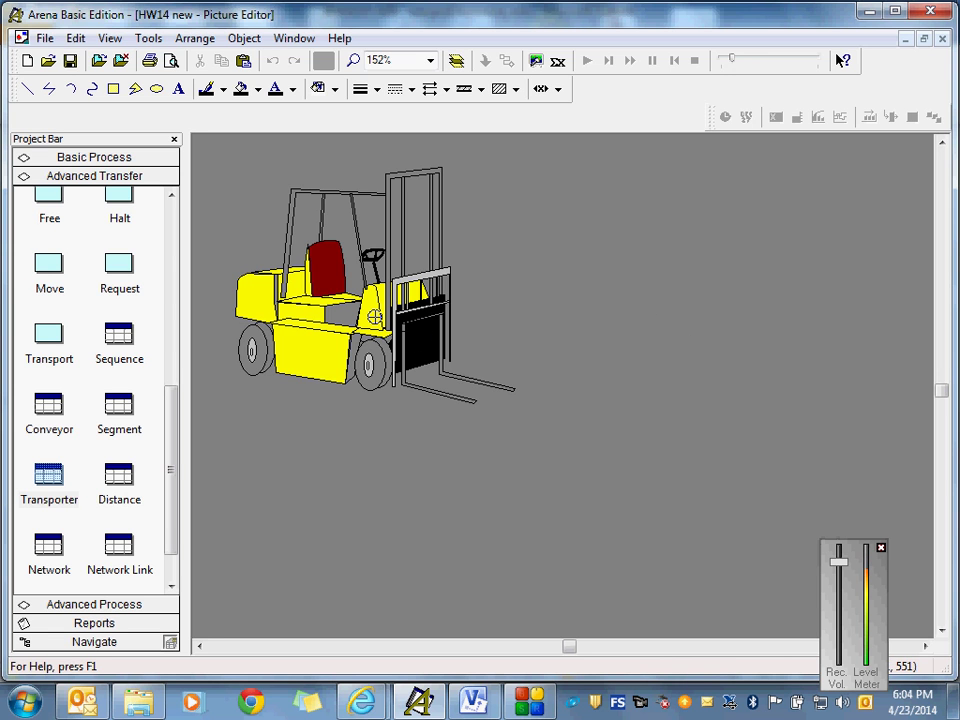
click(405, 330)
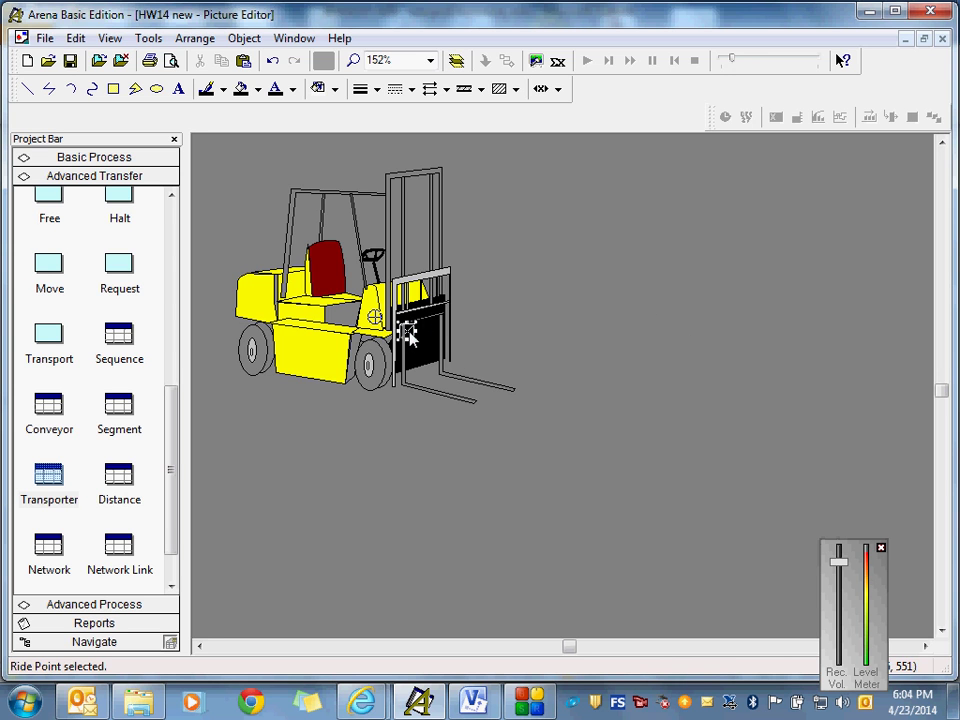
key(Escape)
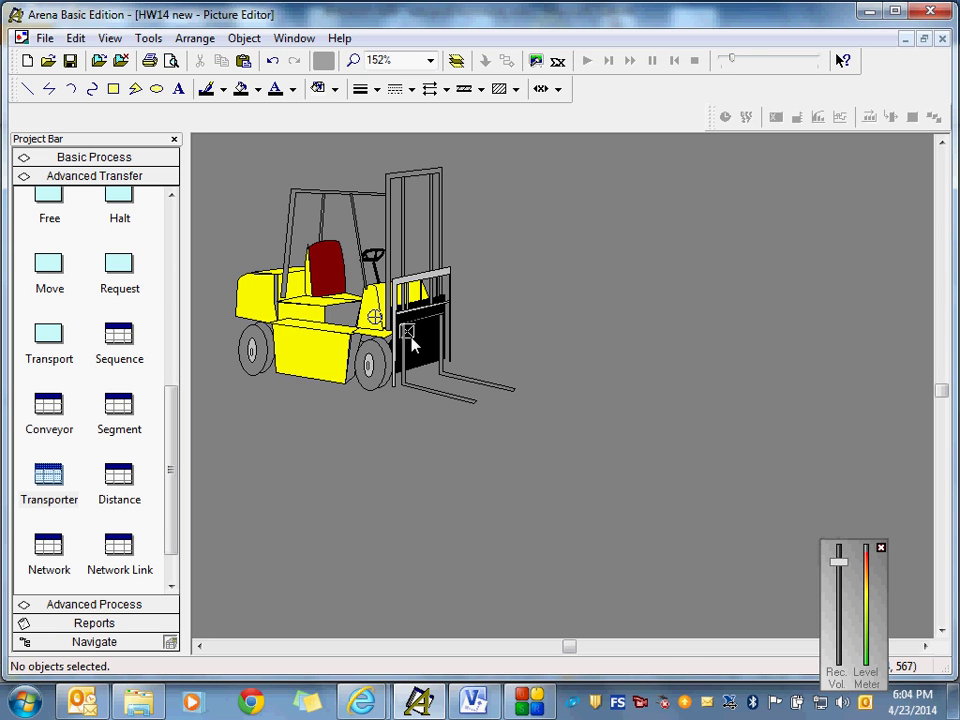
click(406, 338)
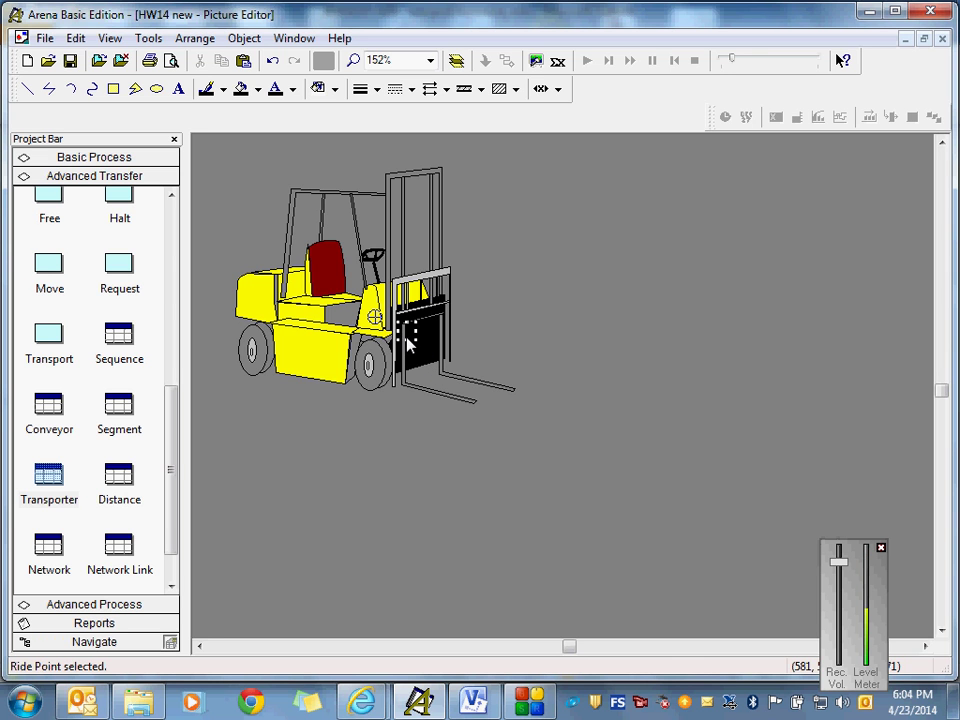
- Move the ride point to the lower middle of the black carriage just above the forks and accept the transporter picture
mouse_move(431, 362)
mouse_down()
mouse_move(427, 374)
mouse_move(424, 366)
mouse_up()
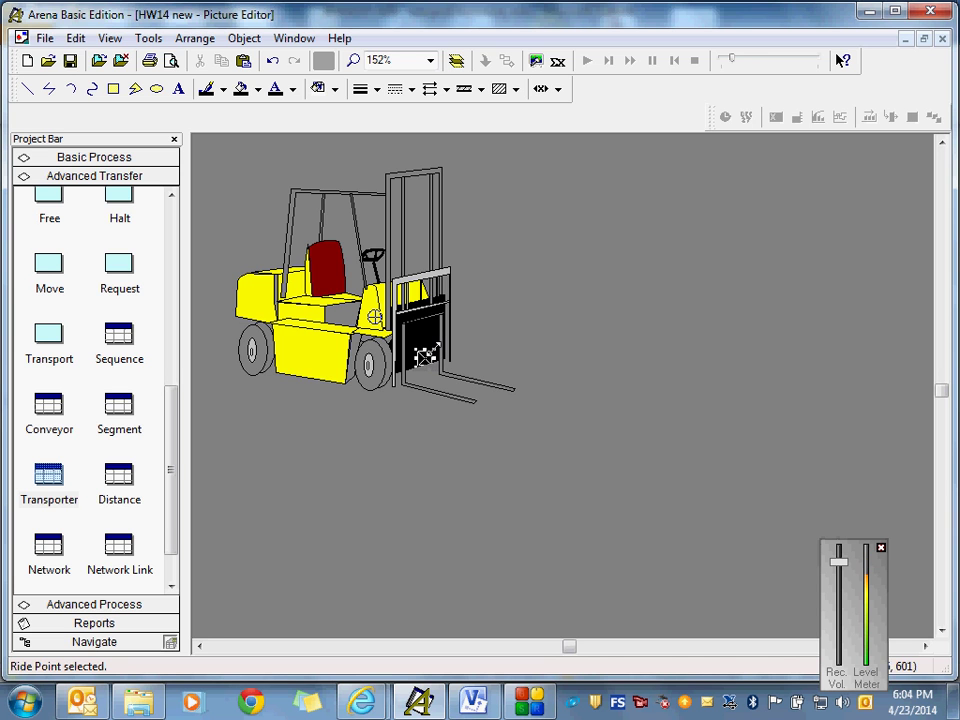
drag(435, 349, 466, 310)
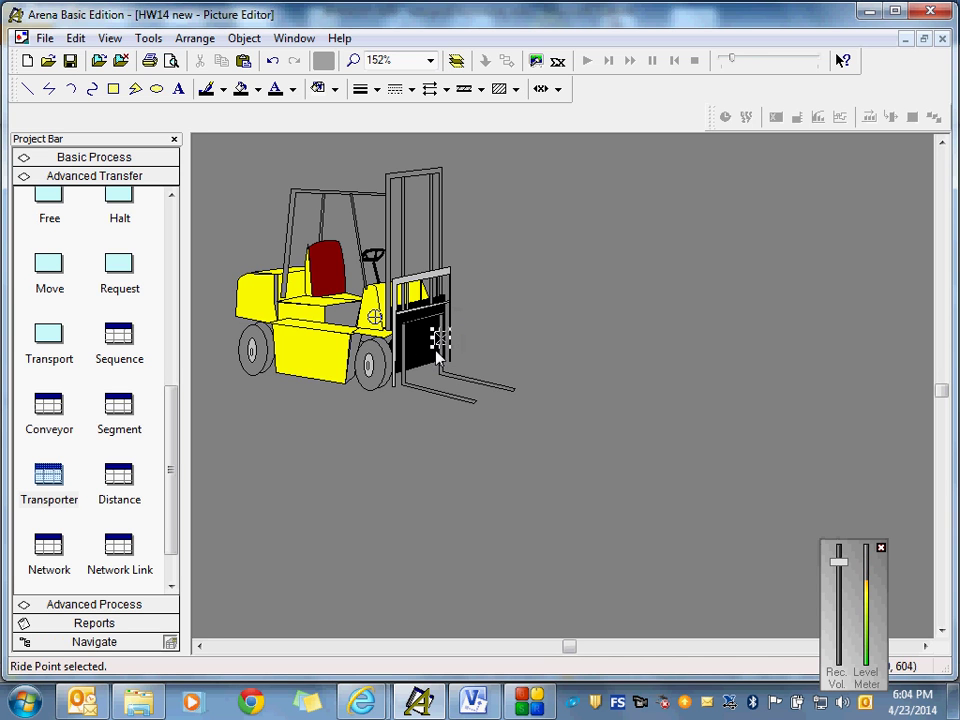
key(ctrl+z)
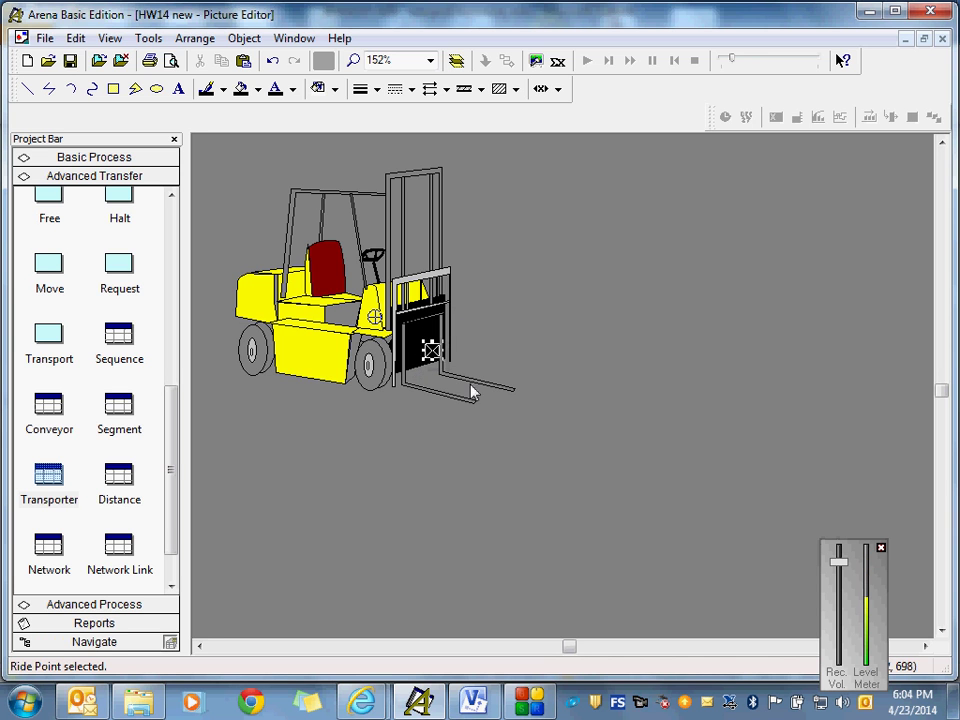
drag(424, 357, 404, 380)
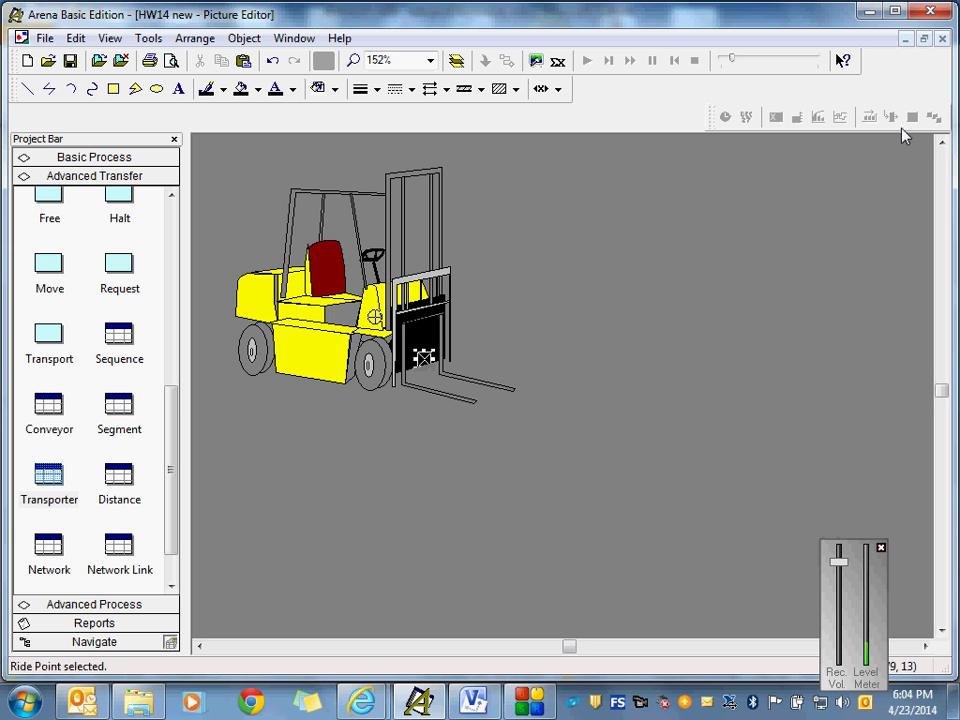
click(943, 40)
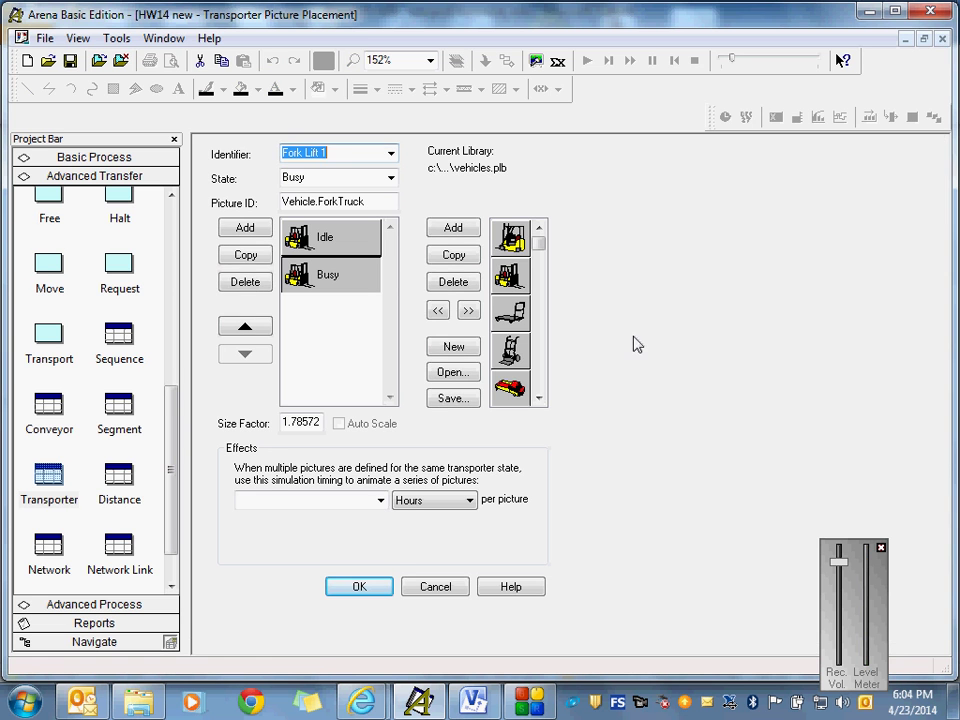
click(360, 588)
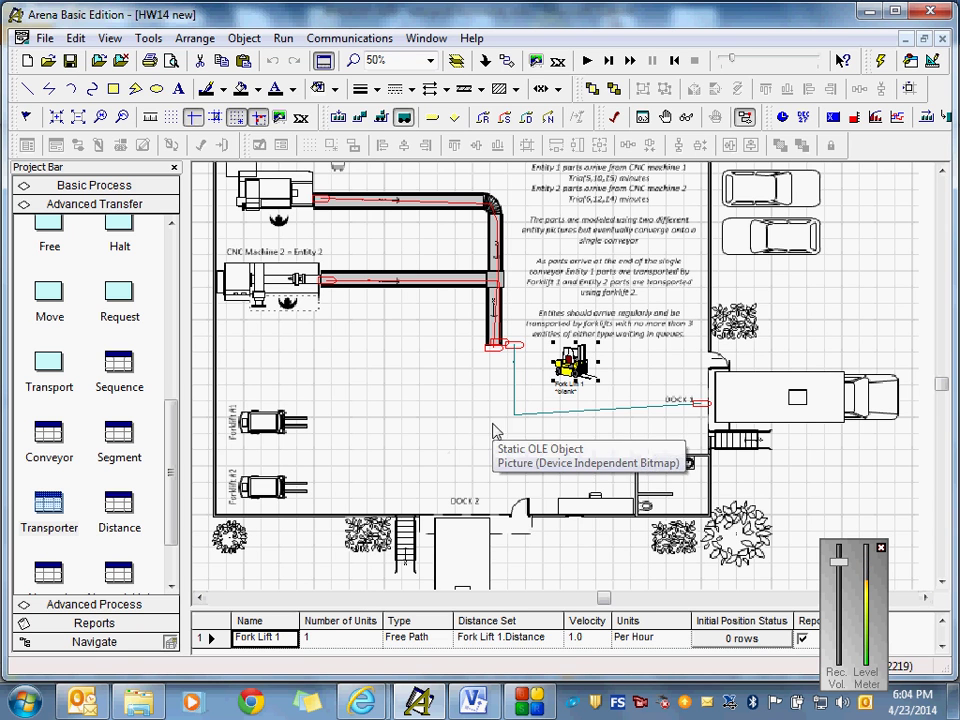
- Add a distance of 1 from Station 5 to Station 6 in Fork Lift 1.Distance, checking the model with test runs before and after
click(588, 61)
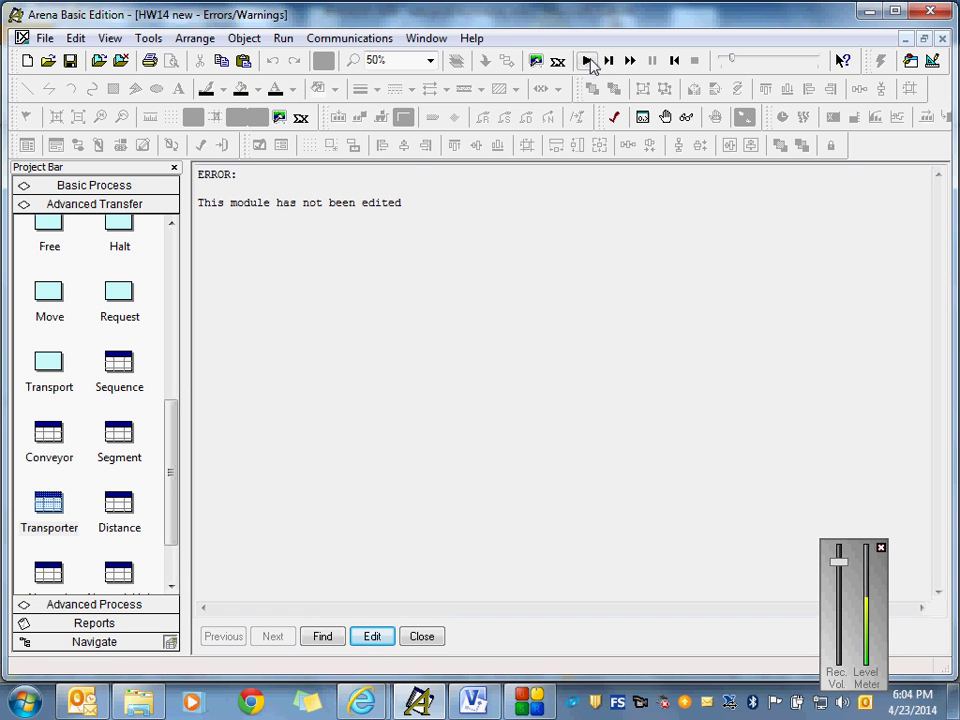
click(371, 637)
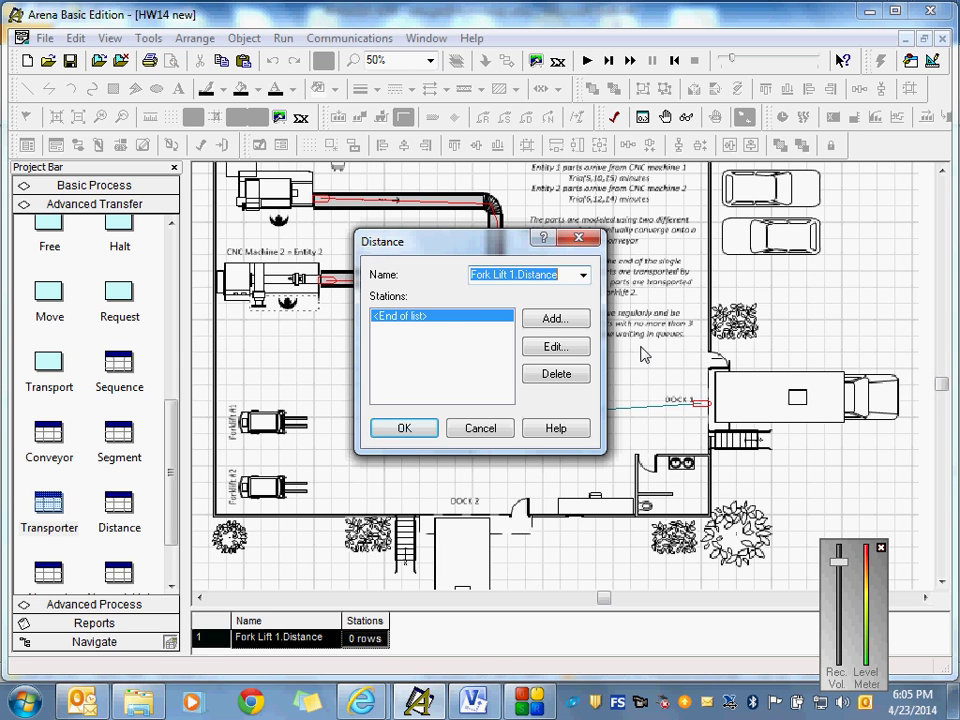
click(546, 322)
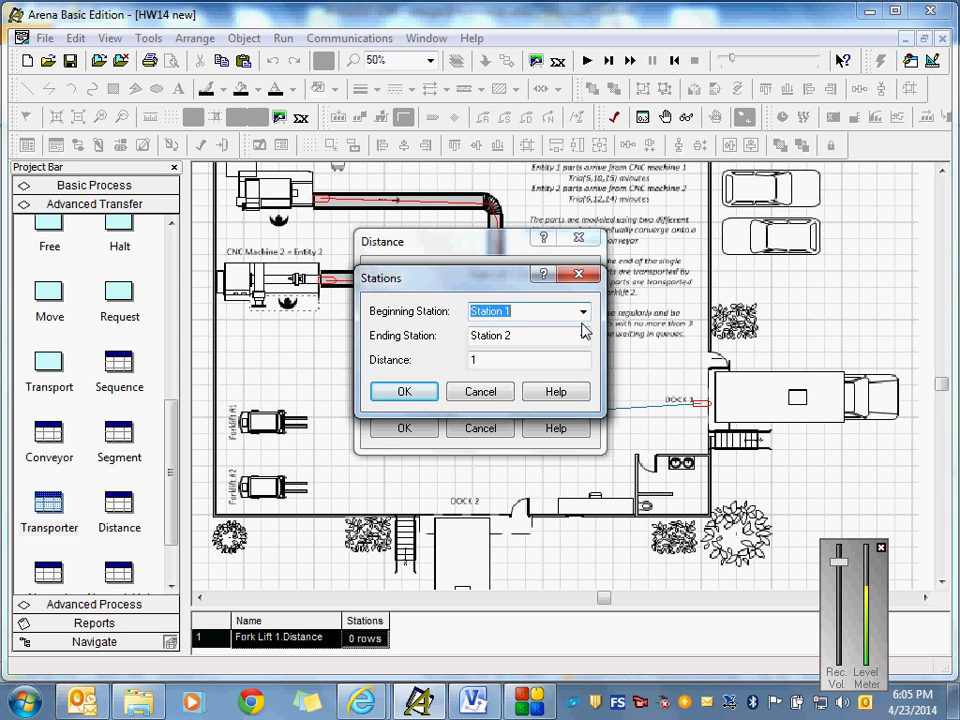
click(584, 312)
click(560, 377)
click(583, 337)
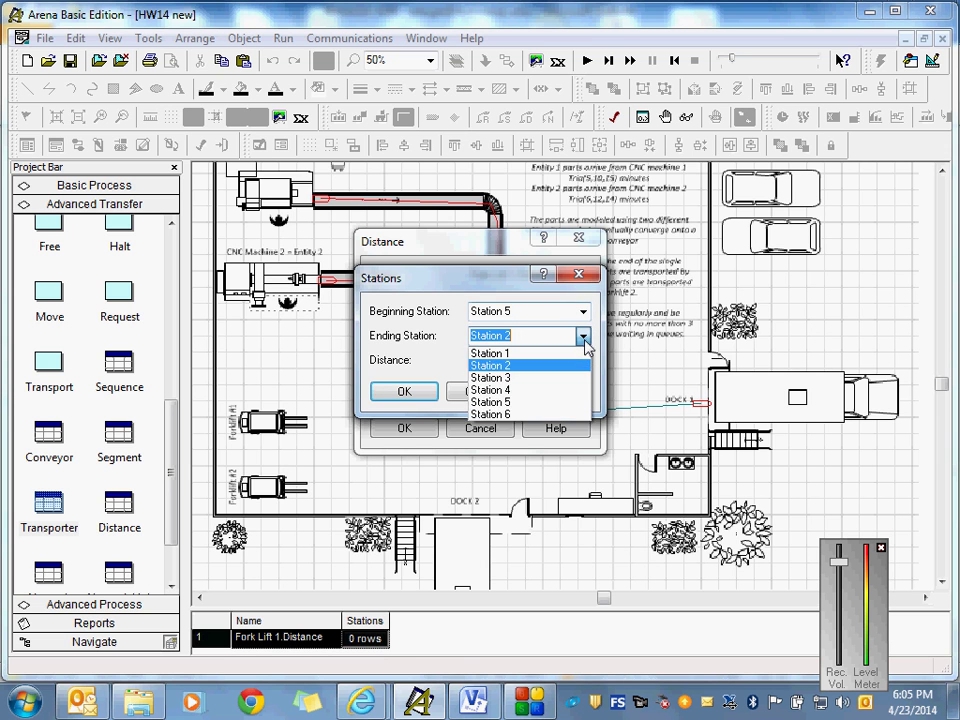
click(513, 414)
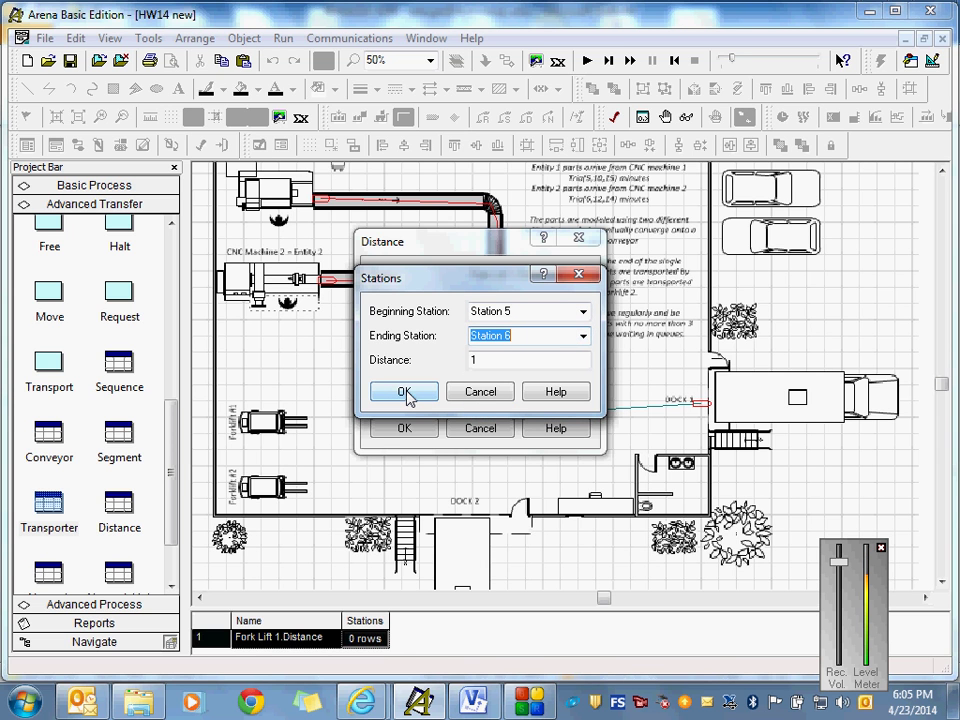
click(405, 392)
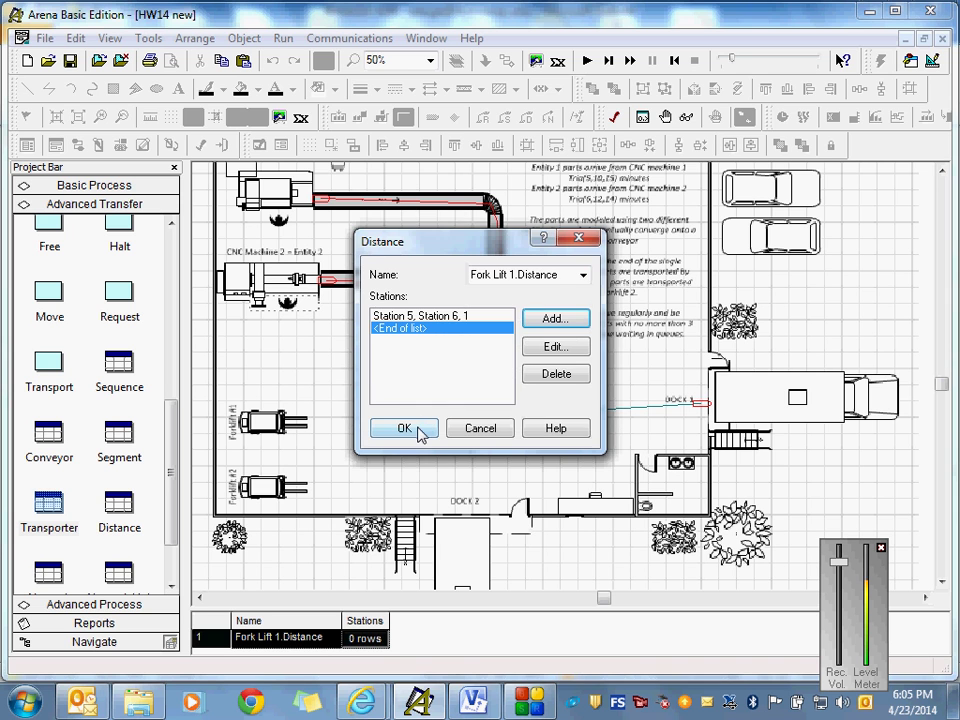
click(419, 431)
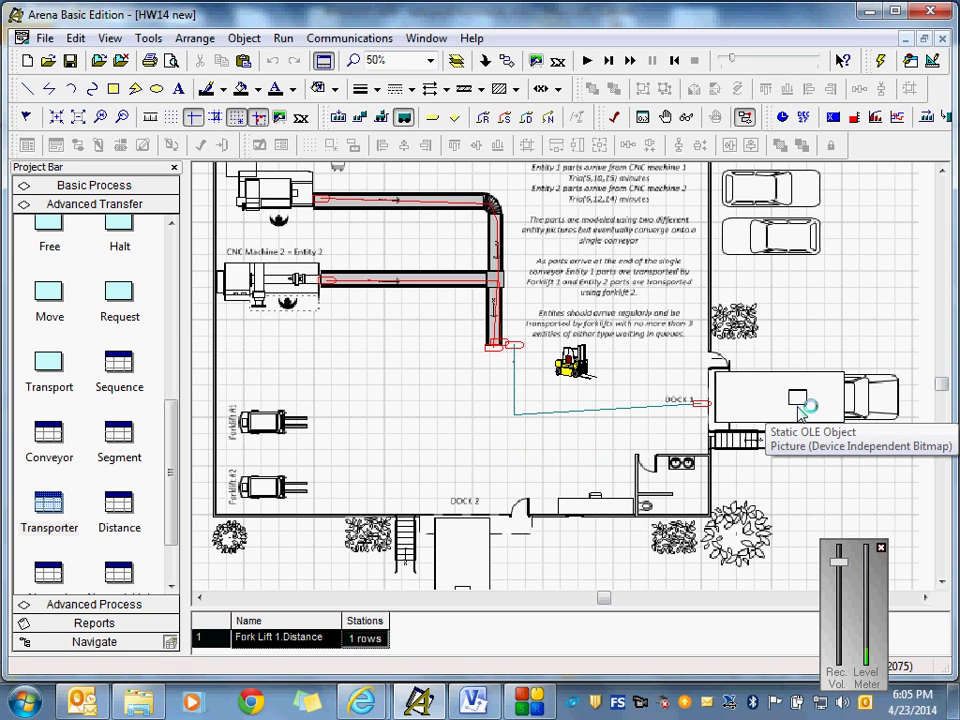
click(586, 61)
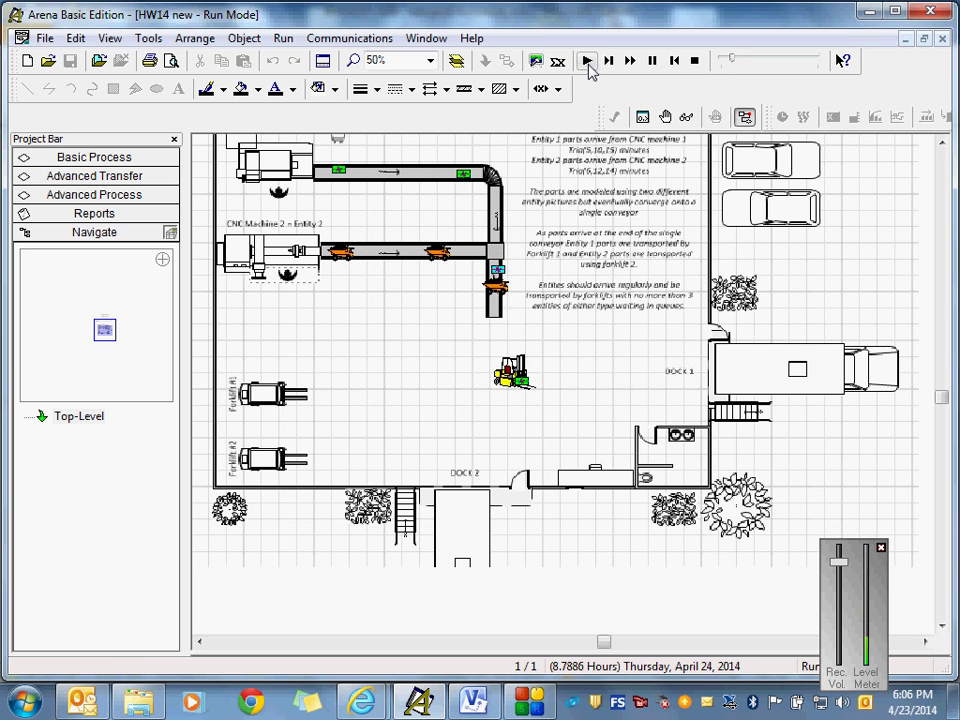
click(694, 61)
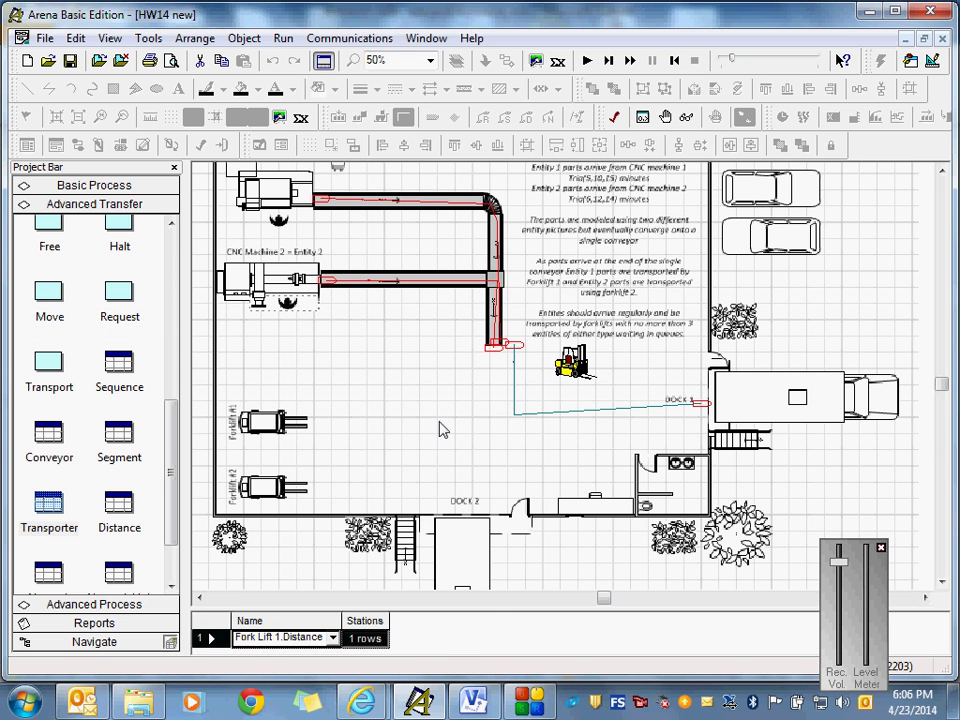
- Move the Request 1 queue from the flowchart onto the floor plan and stand it vertically beside the conveyor exit, above its station marker
drag(948, 390, 943, 369)
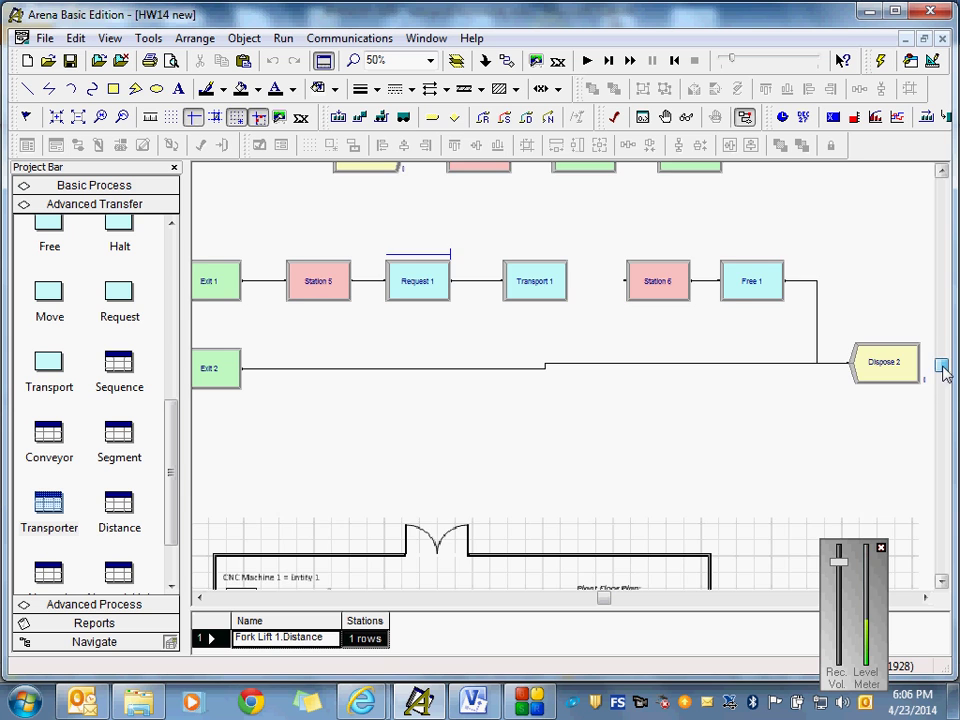
drag(943, 367, 943, 364)
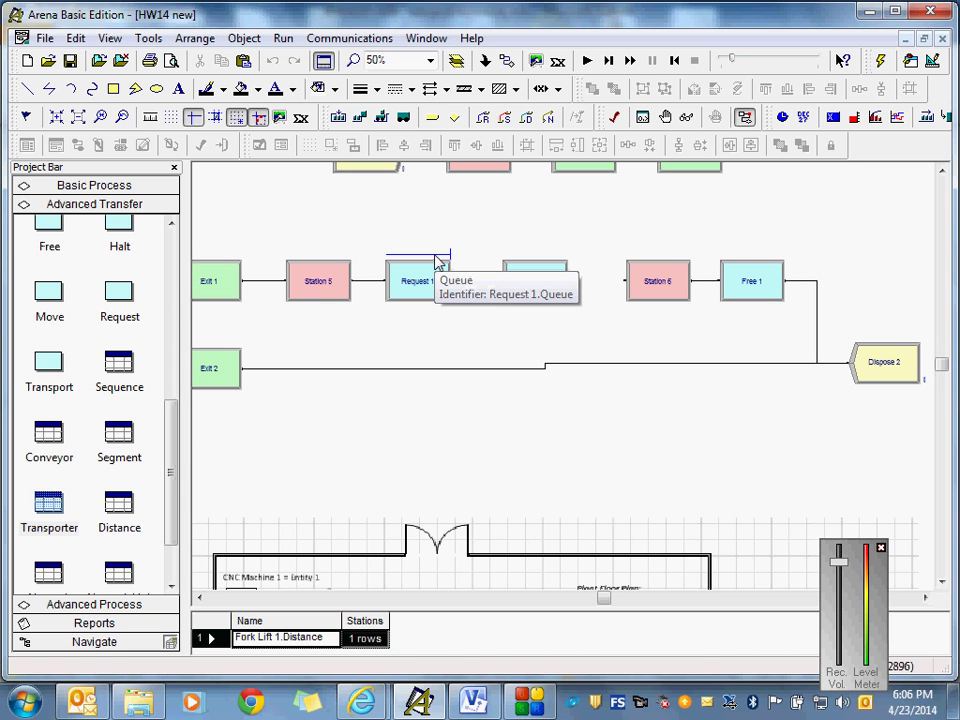
drag(439, 258, 619, 508)
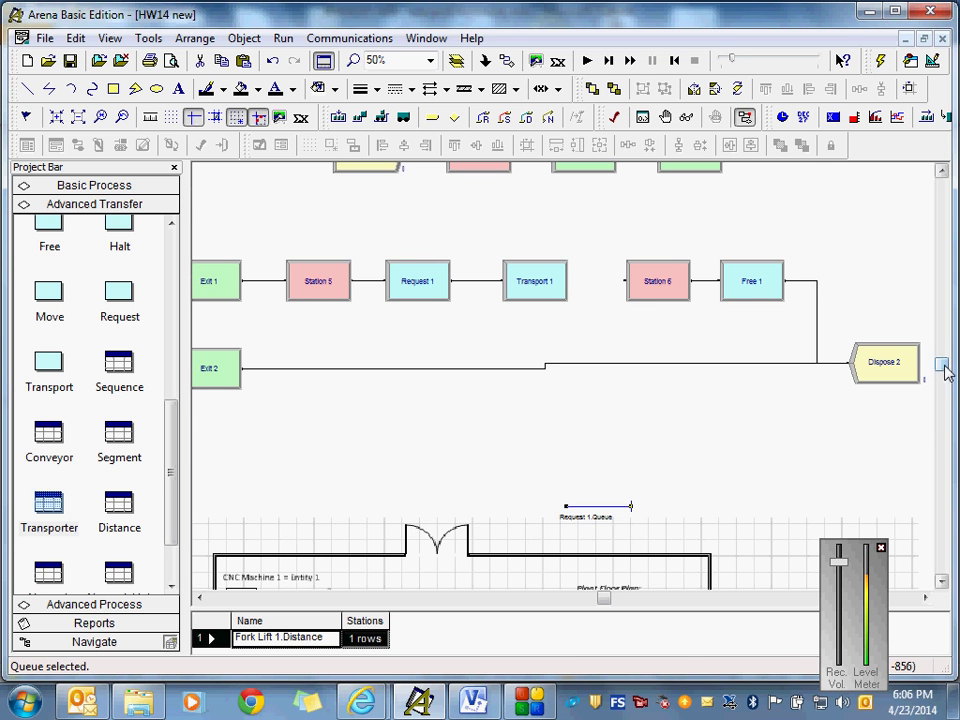
drag(945, 372, 943, 379)
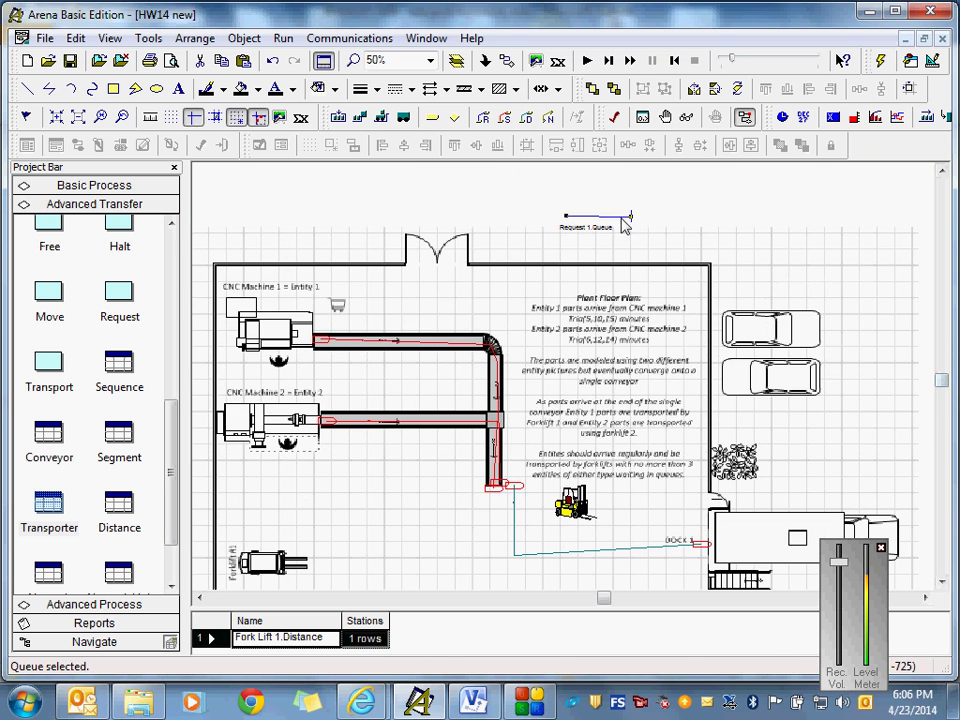
drag(624, 218, 531, 473)
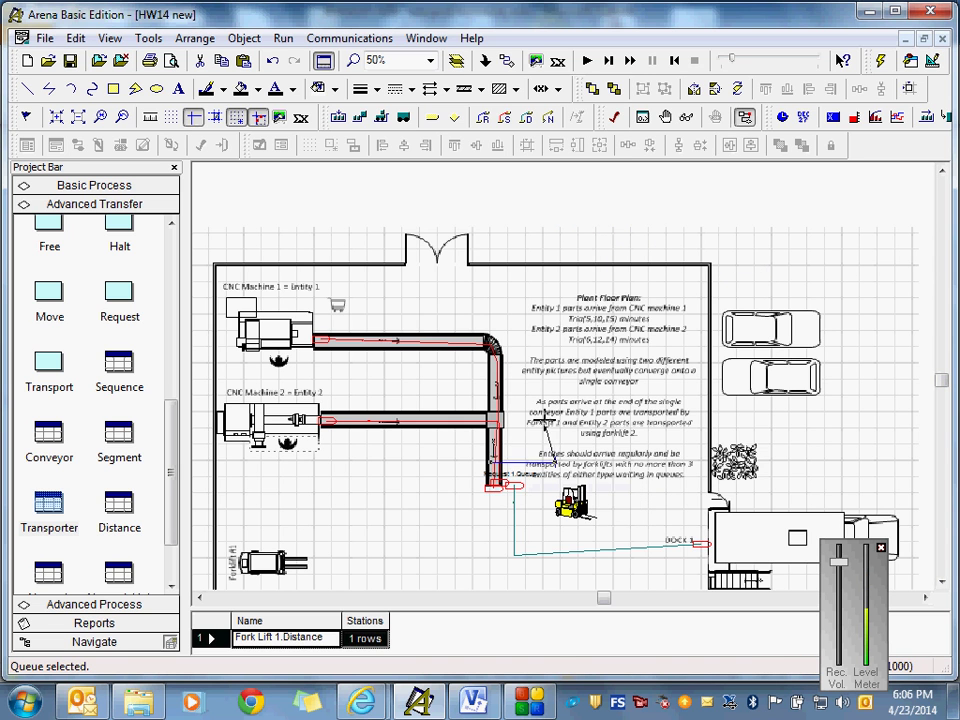
drag(553, 428, 527, 462)
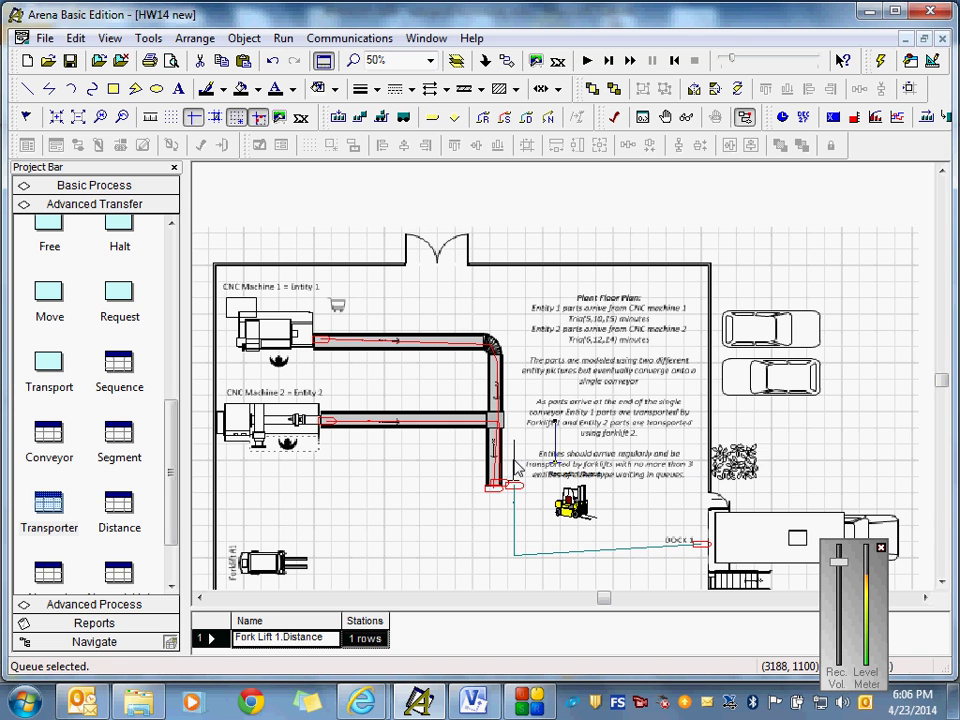
click(908, 443)
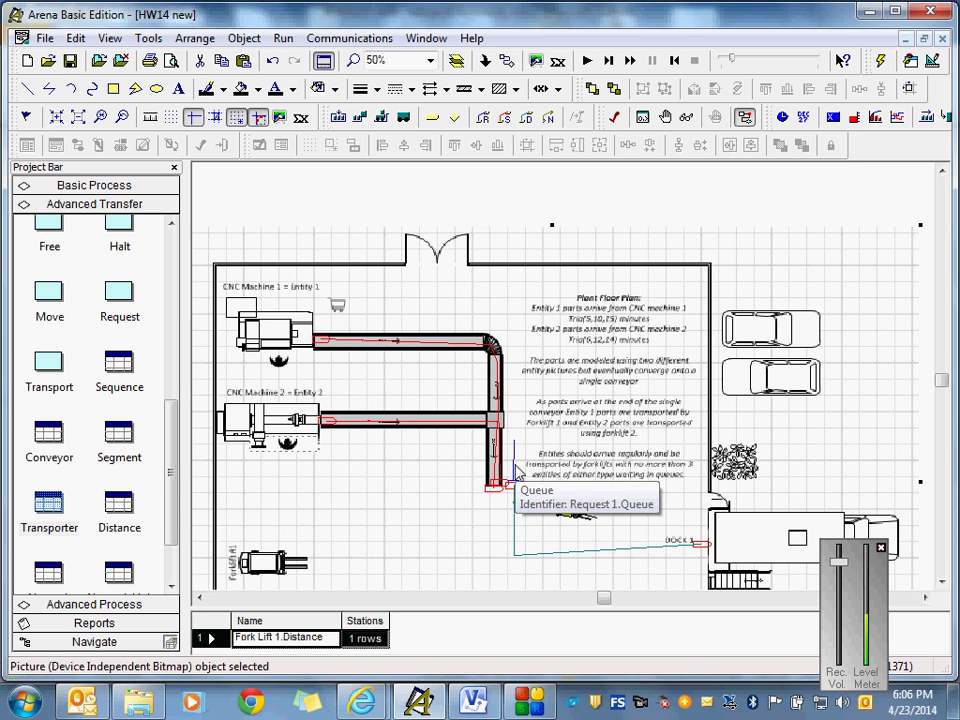
- Test-run the model, extend the Request 1 queue line upward to near the conveyor bend, and run the simulation again
click(588, 62)
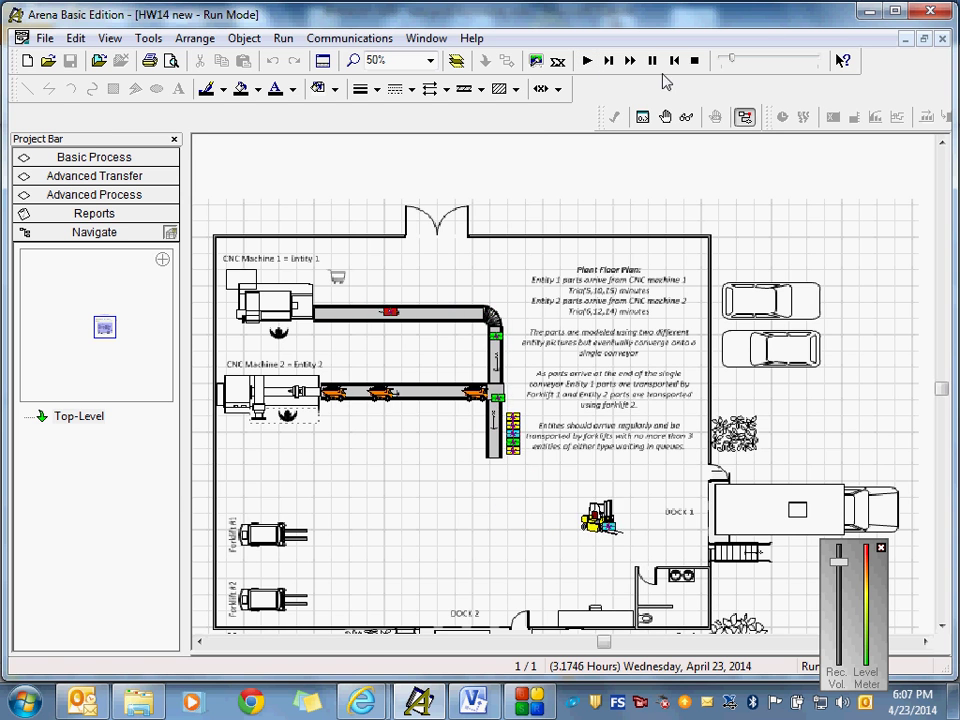
click(695, 62)
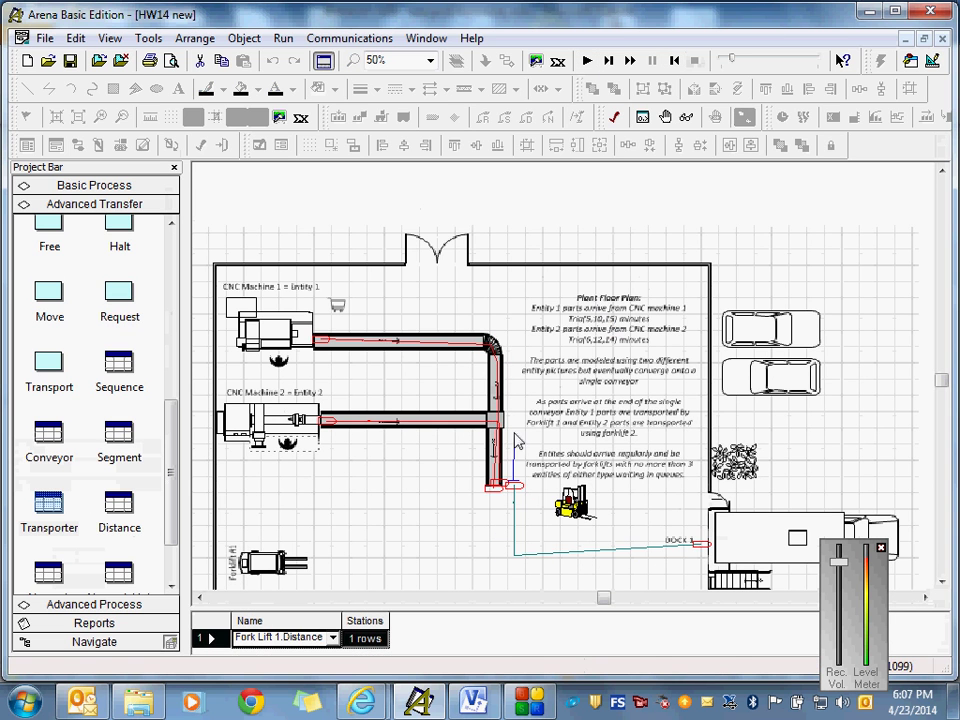
click(514, 442)
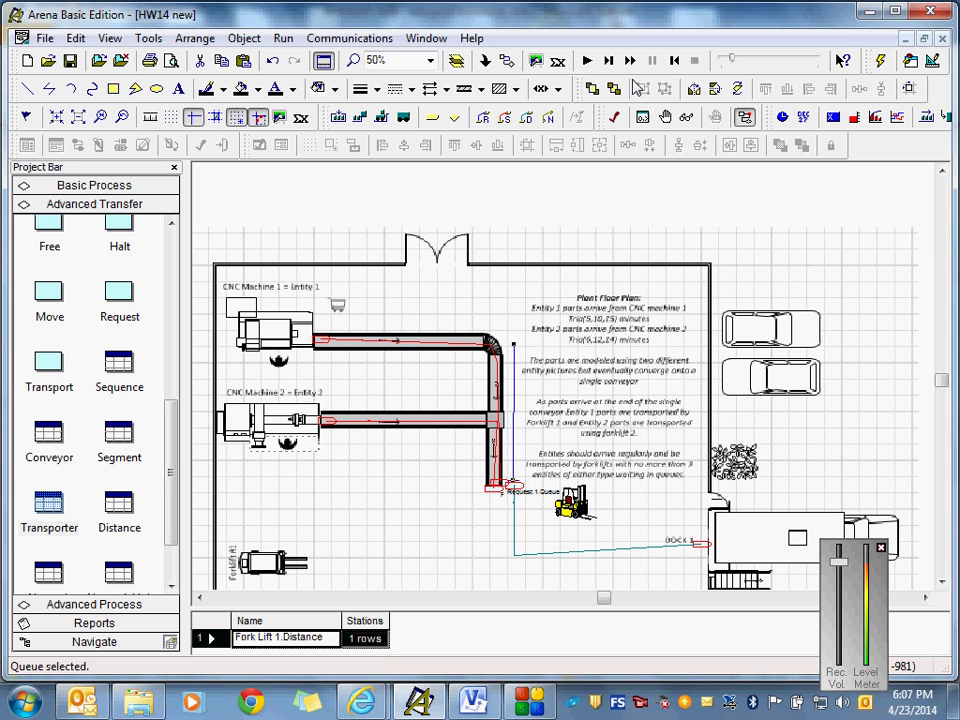
click(588, 62)
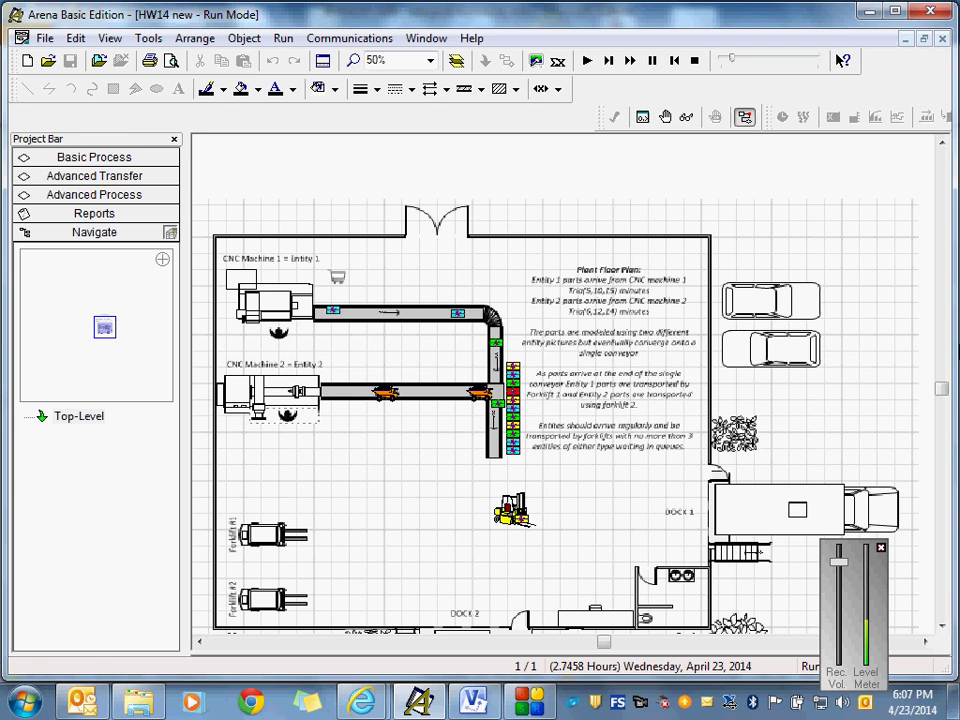
- End the current run, set the Fork Lift 1 transporter's velocity to 4, and run the simulation again
click(696, 61)
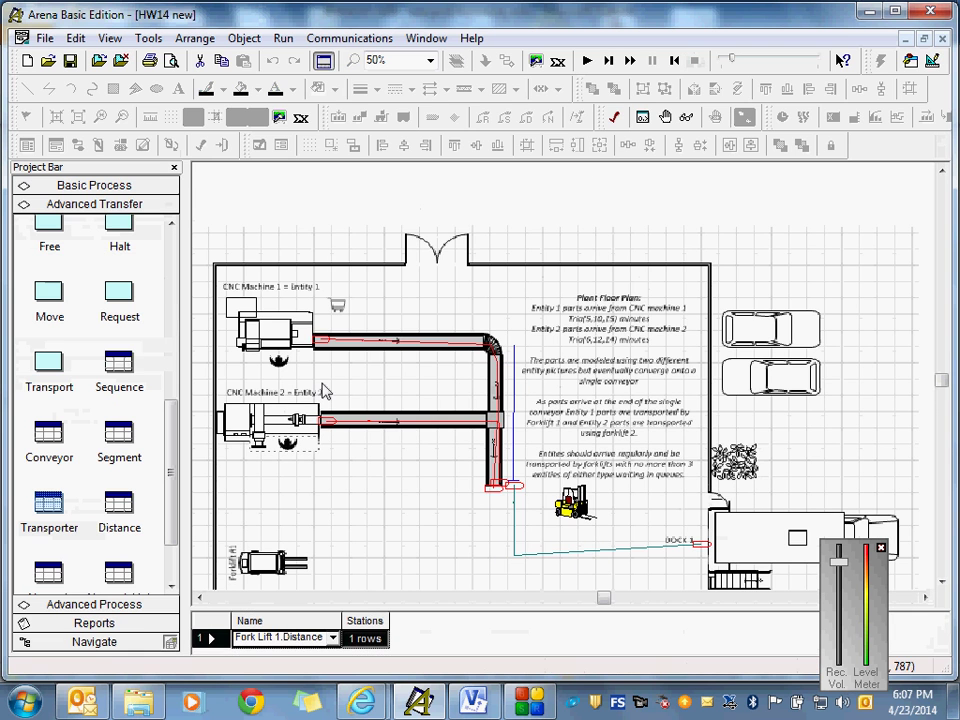
click(55, 505)
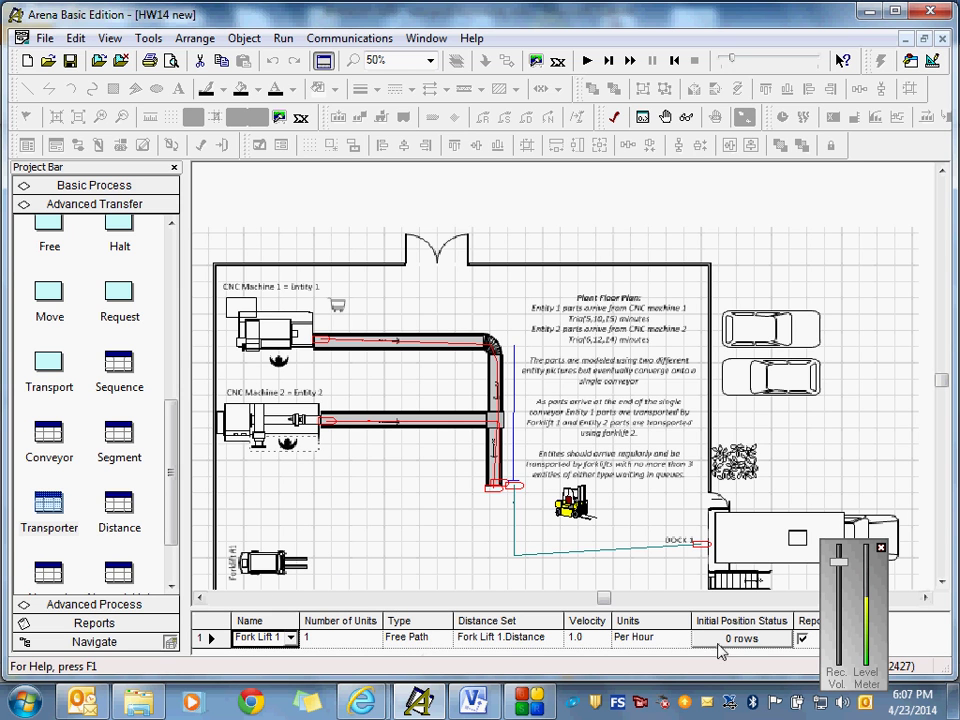
click(596, 641)
click(561, 640)
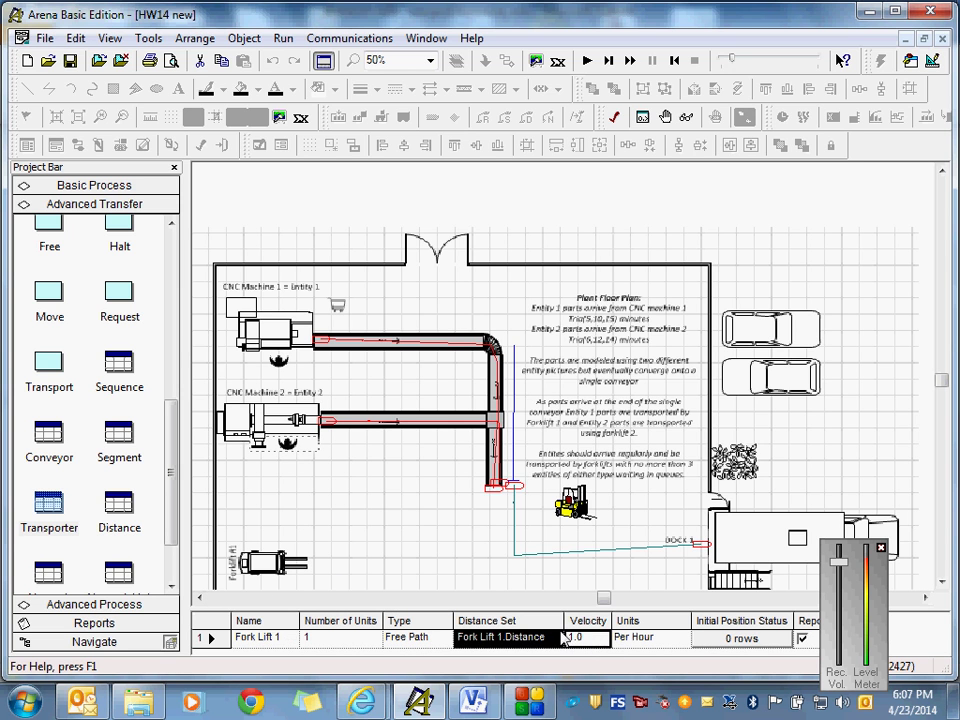
click(591, 641)
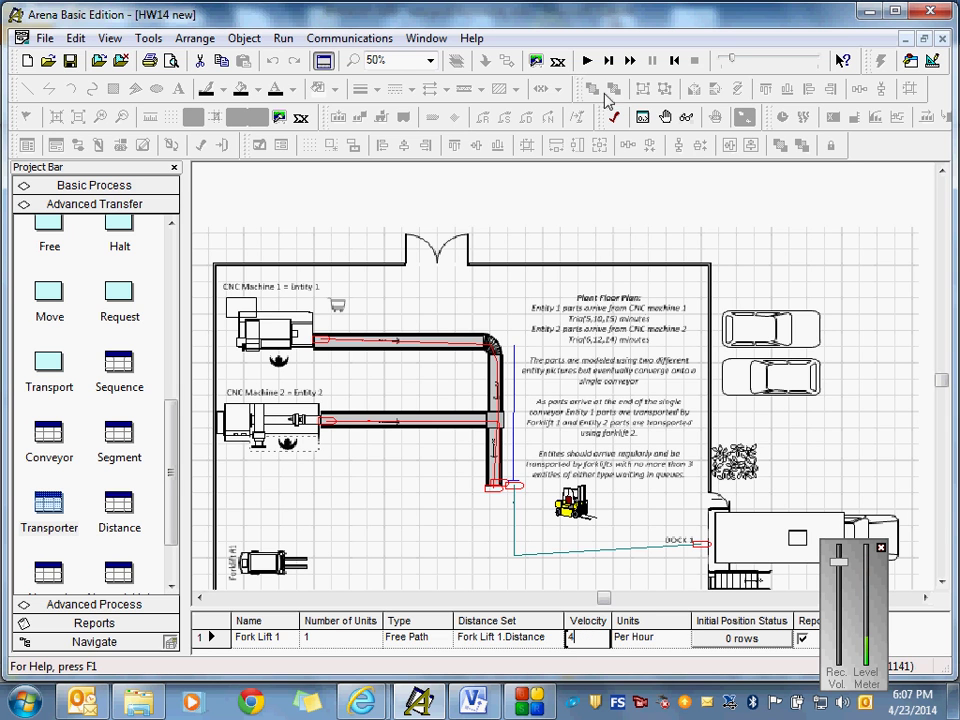
click(587, 61)
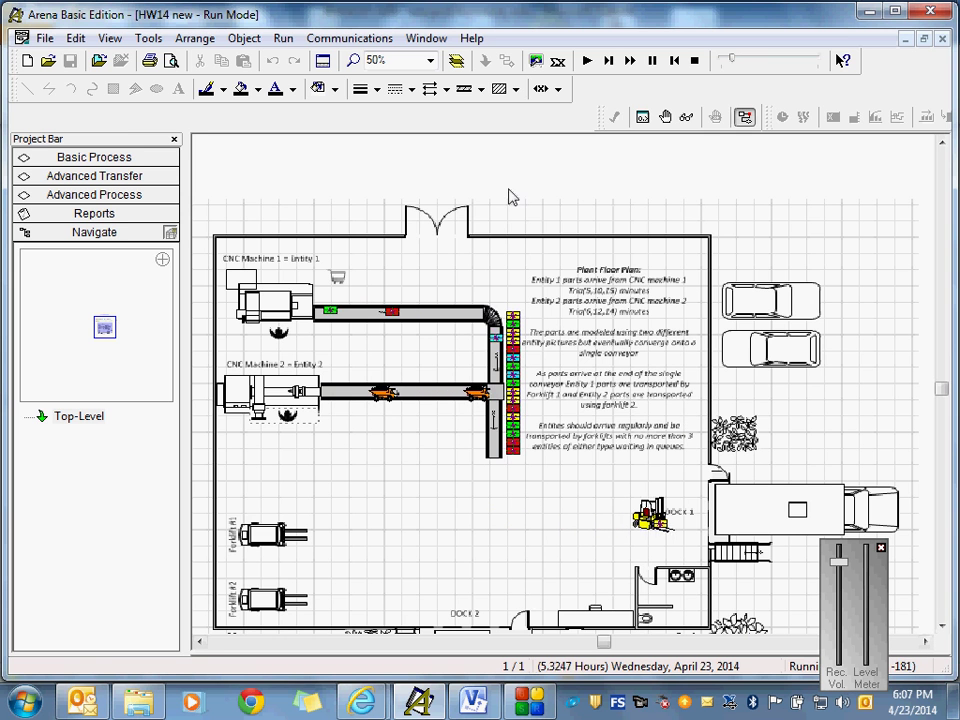
click(521, 706)
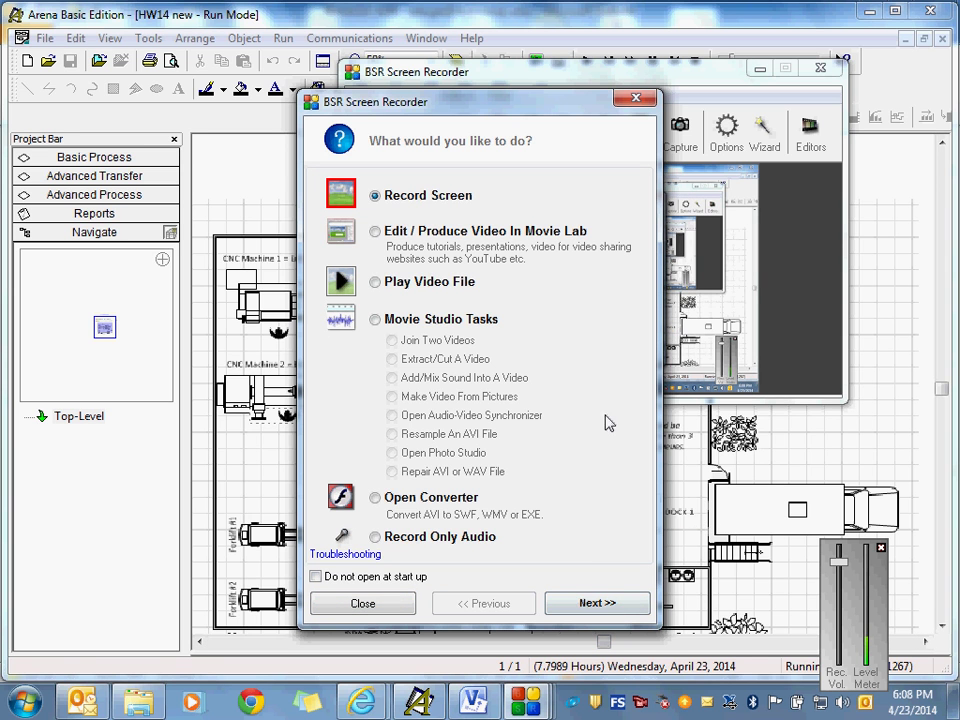
mouse_move(541, 705)
click(418, 618)
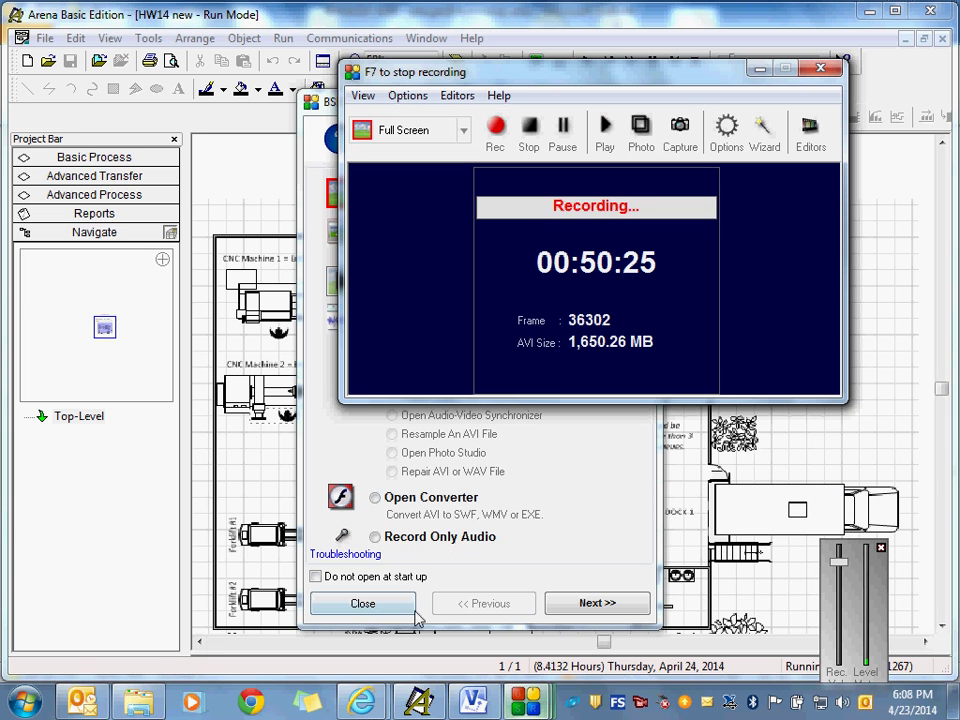